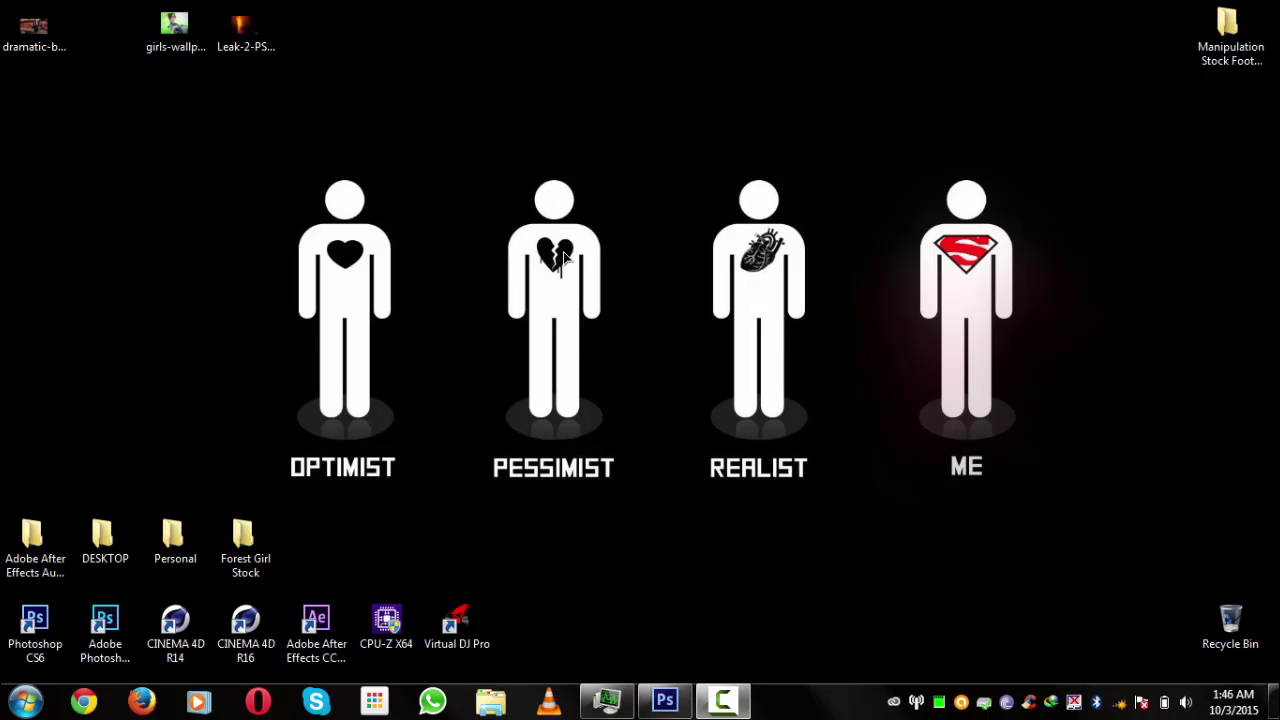
Step: Preview the girls-wallpapers photo in the image viewer, zooming toward the shoulder
{"action": "double_click", "coordinate": [160, 30]}
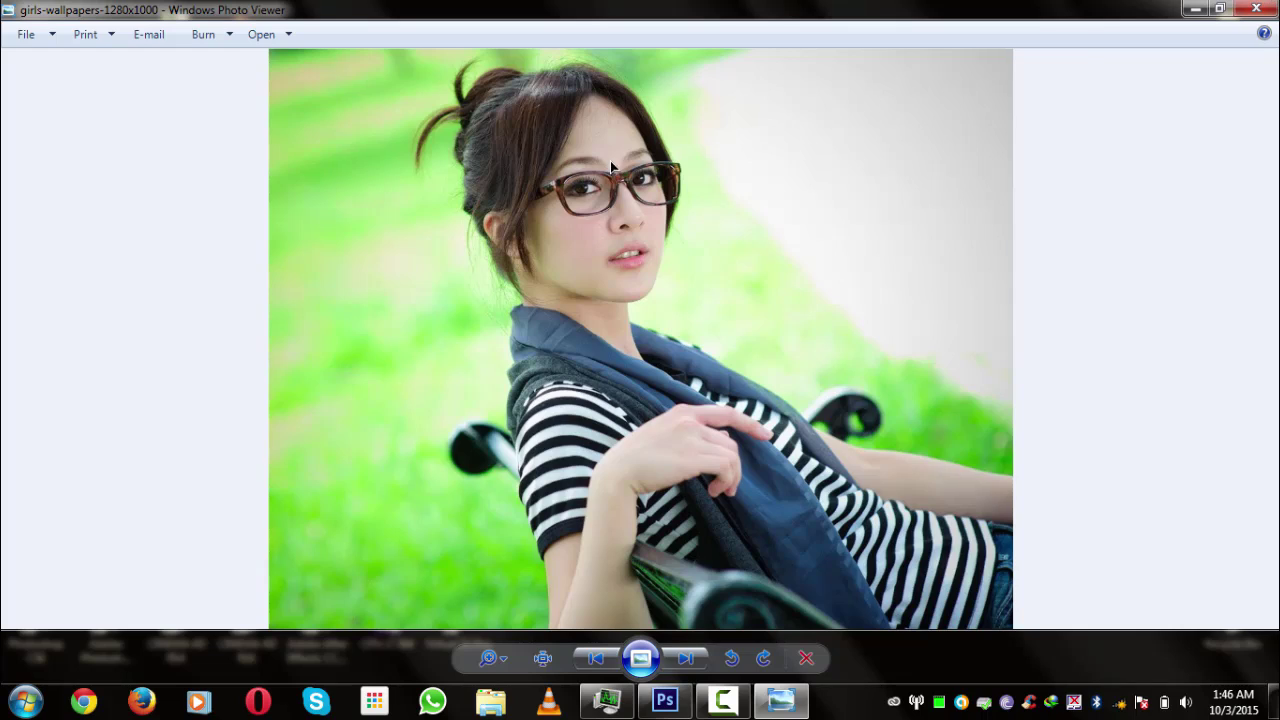
{"action": "scroll", "coordinate": [612, 166], "scroll_direction": "up", "scroll_amount": 5}
{"action": "left_click_drag", "start_coordinate": [596, 179], "coordinate": [580, 357]}
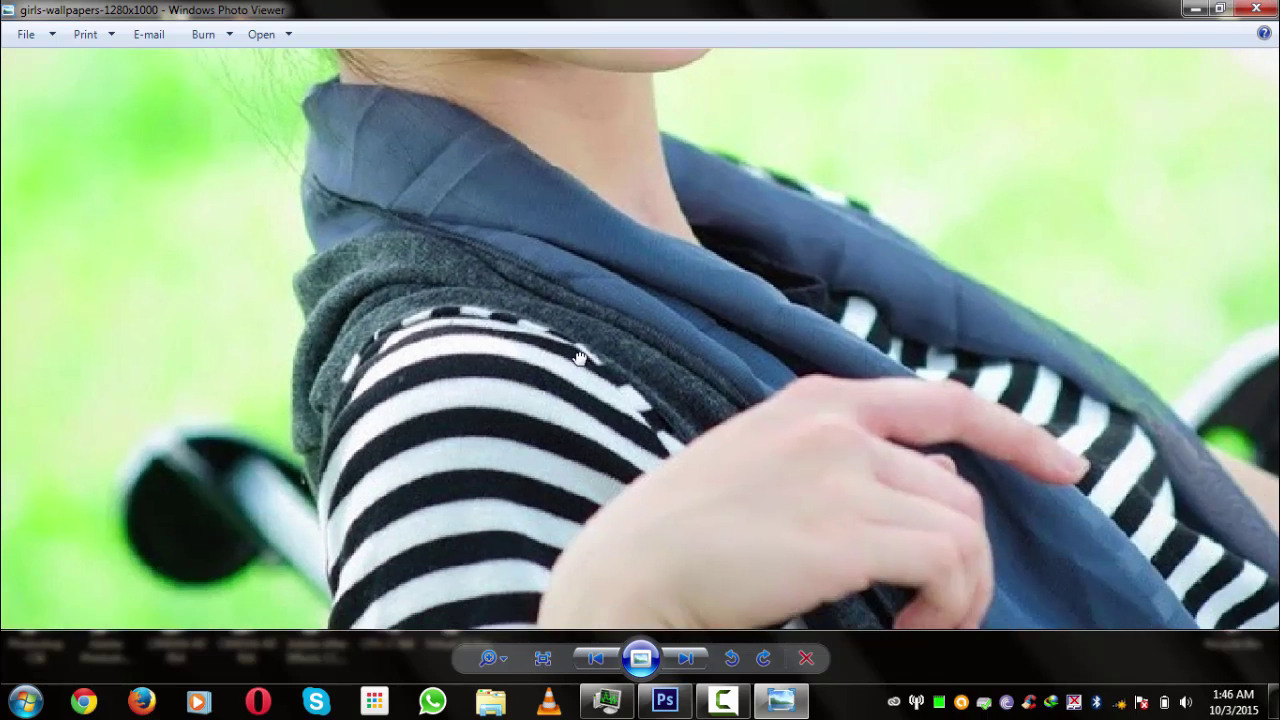
{"action": "scroll", "coordinate": [544, 344], "scroll_direction": "down", "scroll_amount": 5}
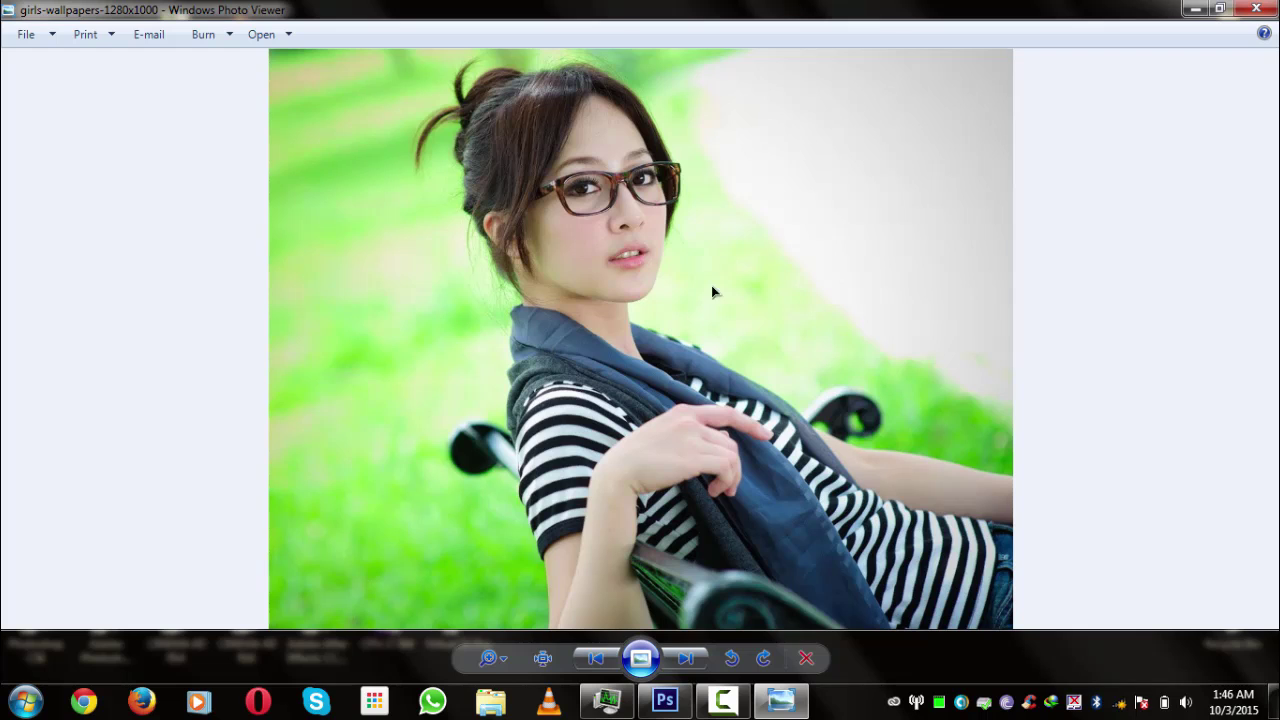
Step: Open girls-wallpapers-1280x1000.jpg in Photoshop, fit it on screen, and duplicate the Background layer
{"action": "left_click", "coordinate": [1255, 9]}
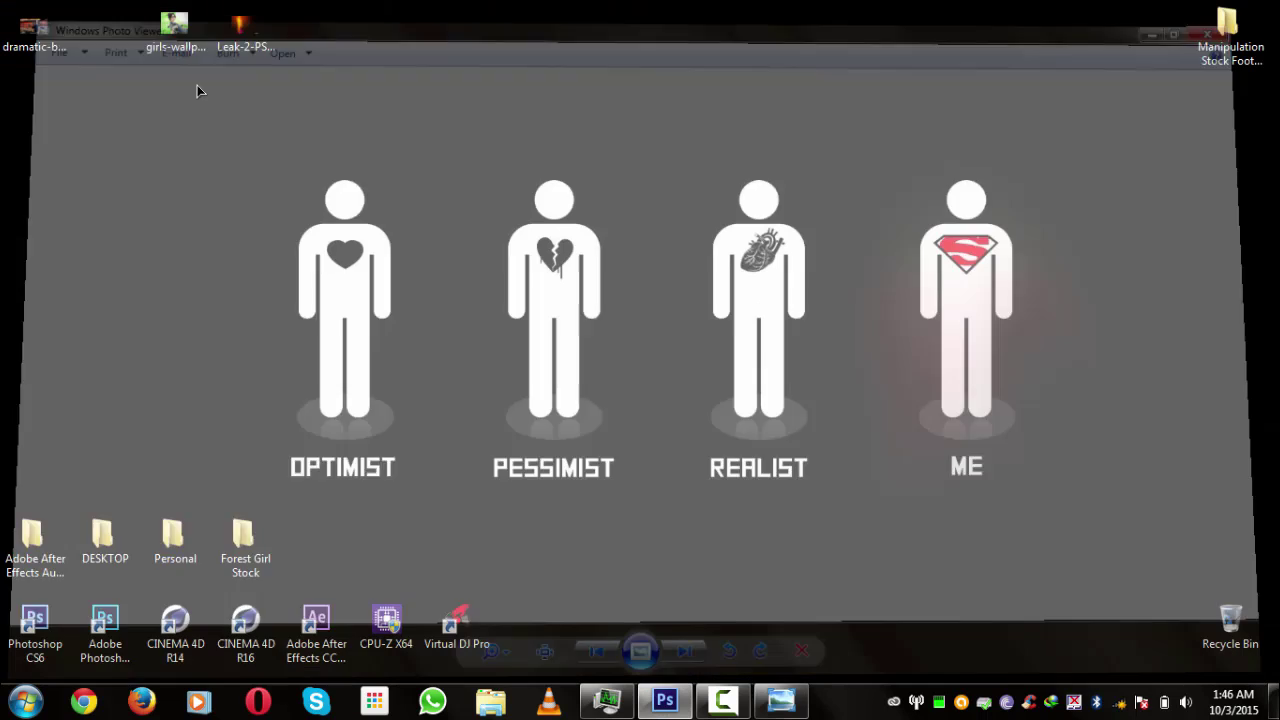
{"action": "left_click_drag", "start_coordinate": [175, 28], "coordinate": [615, 423]}
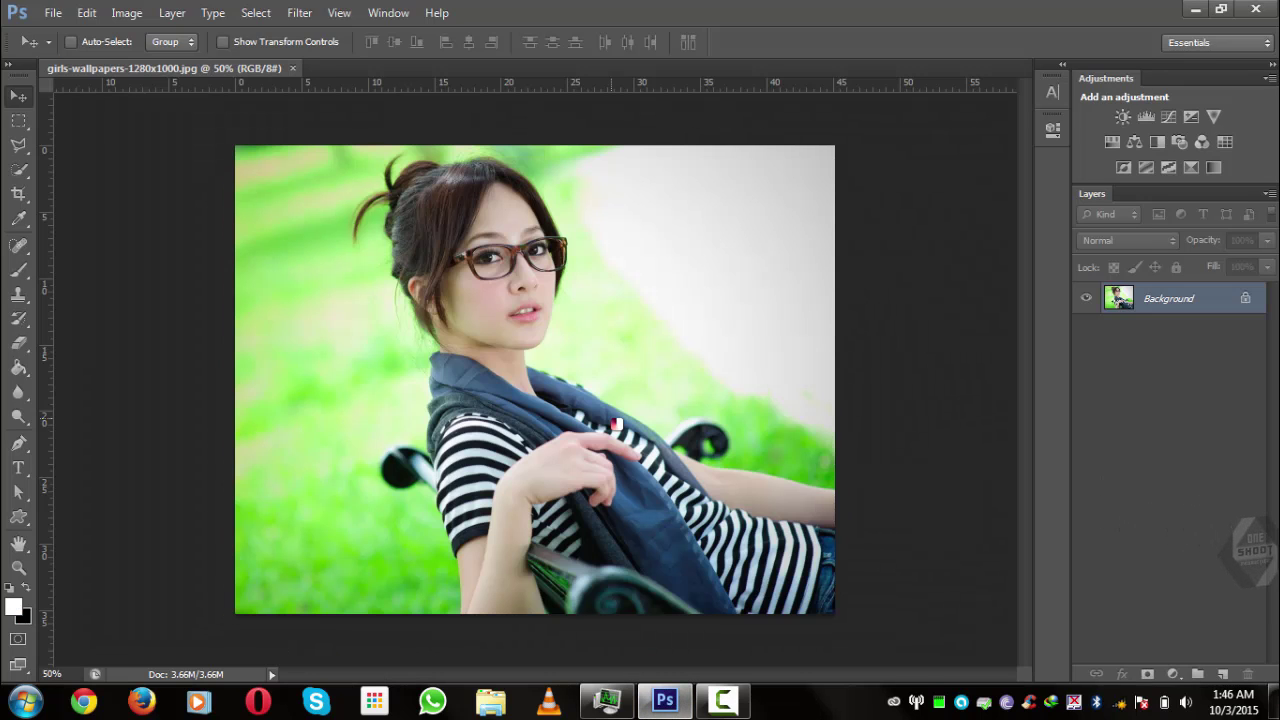
{"action": "key", "text": "ctrl+0"}
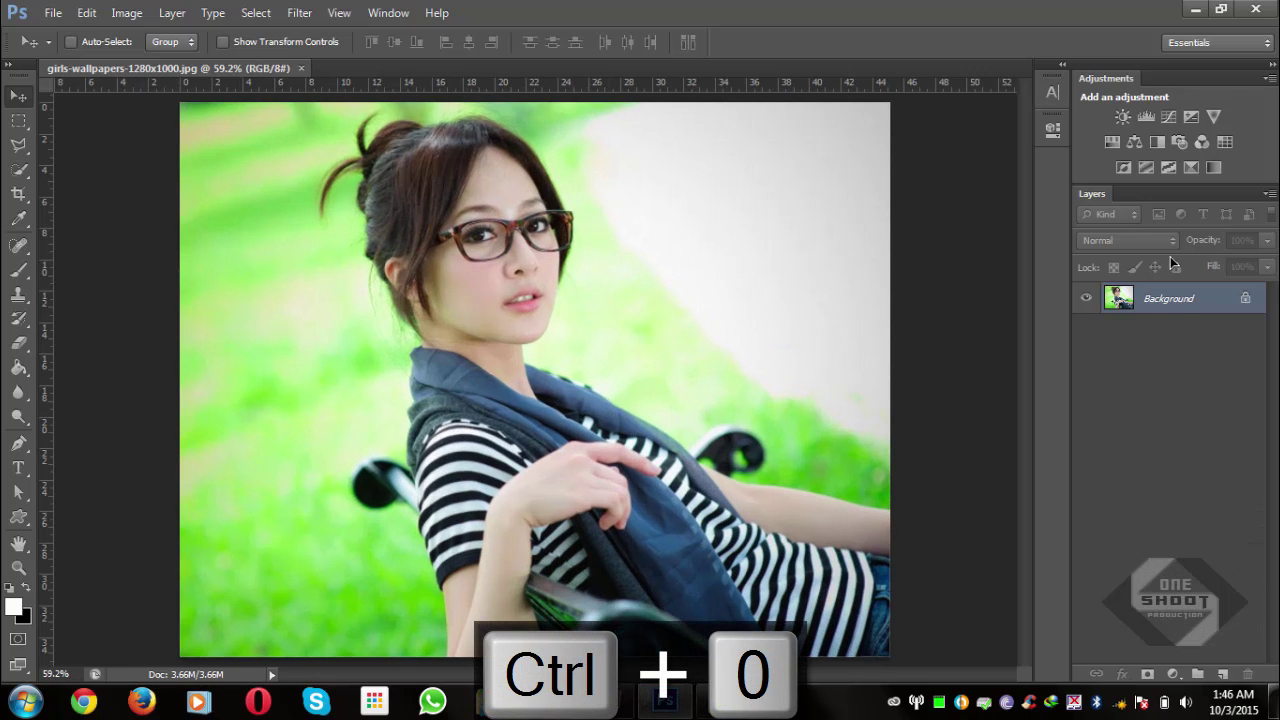
{"action": "left_click_drag", "start_coordinate": [1178, 304], "coordinate": [1227, 676]}
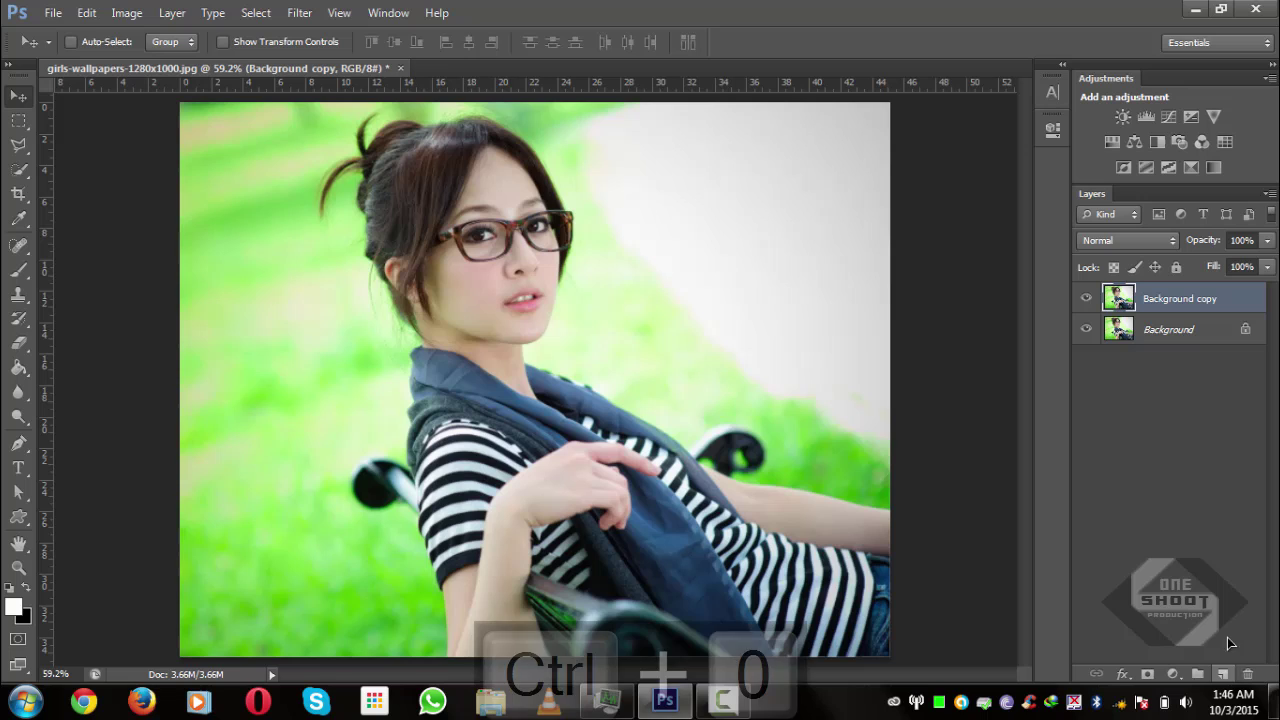
{"action": "left_click", "coordinate": [300, 13]}
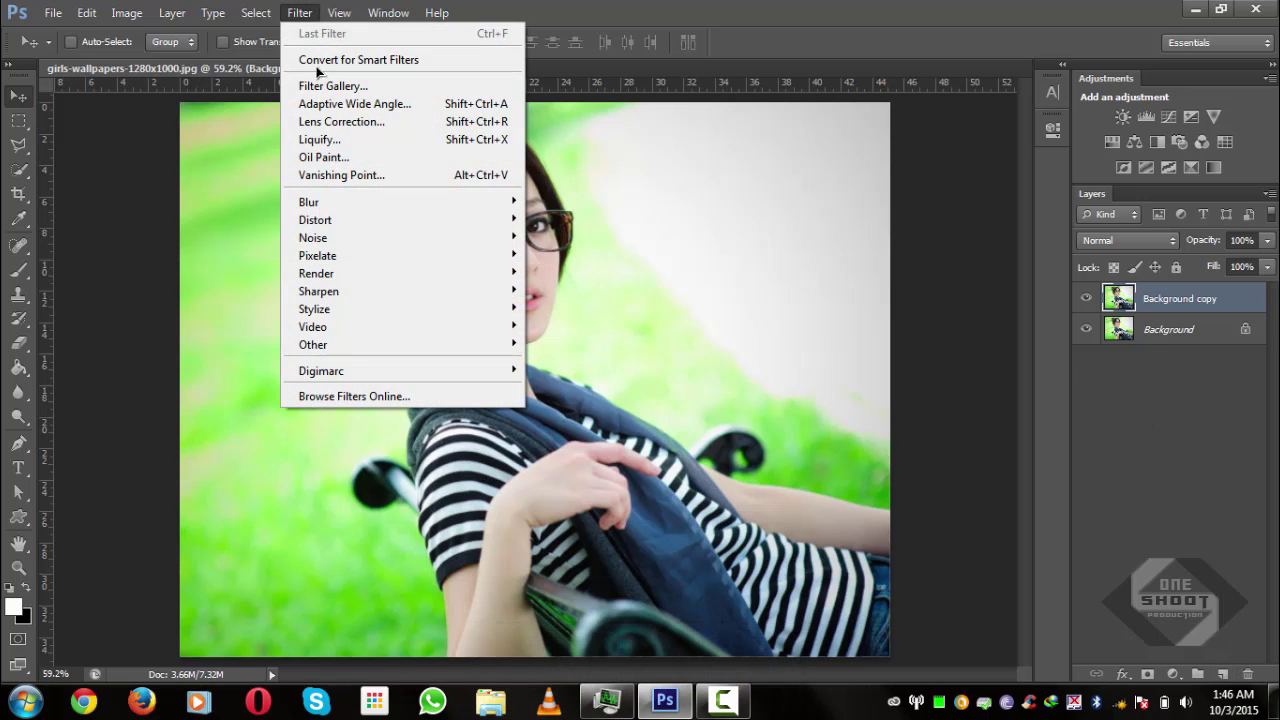
Step: Apply the Oil Paint filter with Stylization, Cleanliness, Scale and Bristle Detail each set to 3
{"action": "left_click", "coordinate": [337, 157]}
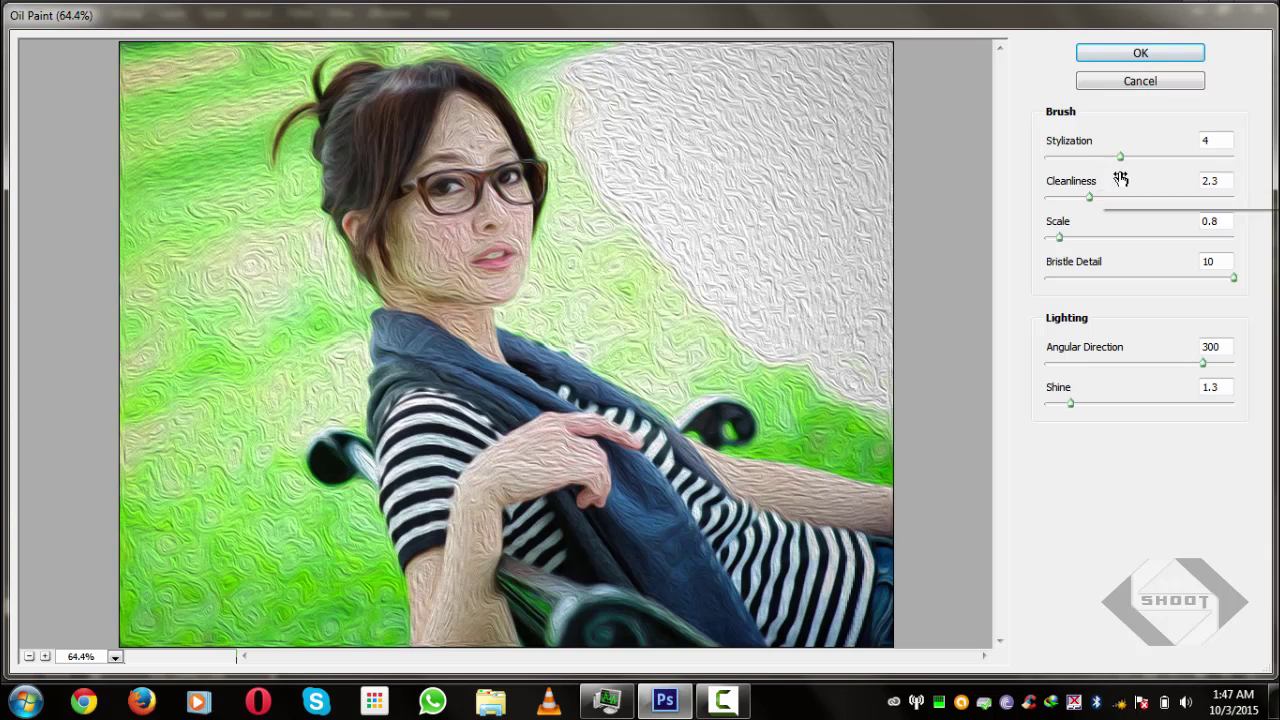
{"action": "left_click_drag", "start_coordinate": [1118, 155], "coordinate": [1114, 155]}
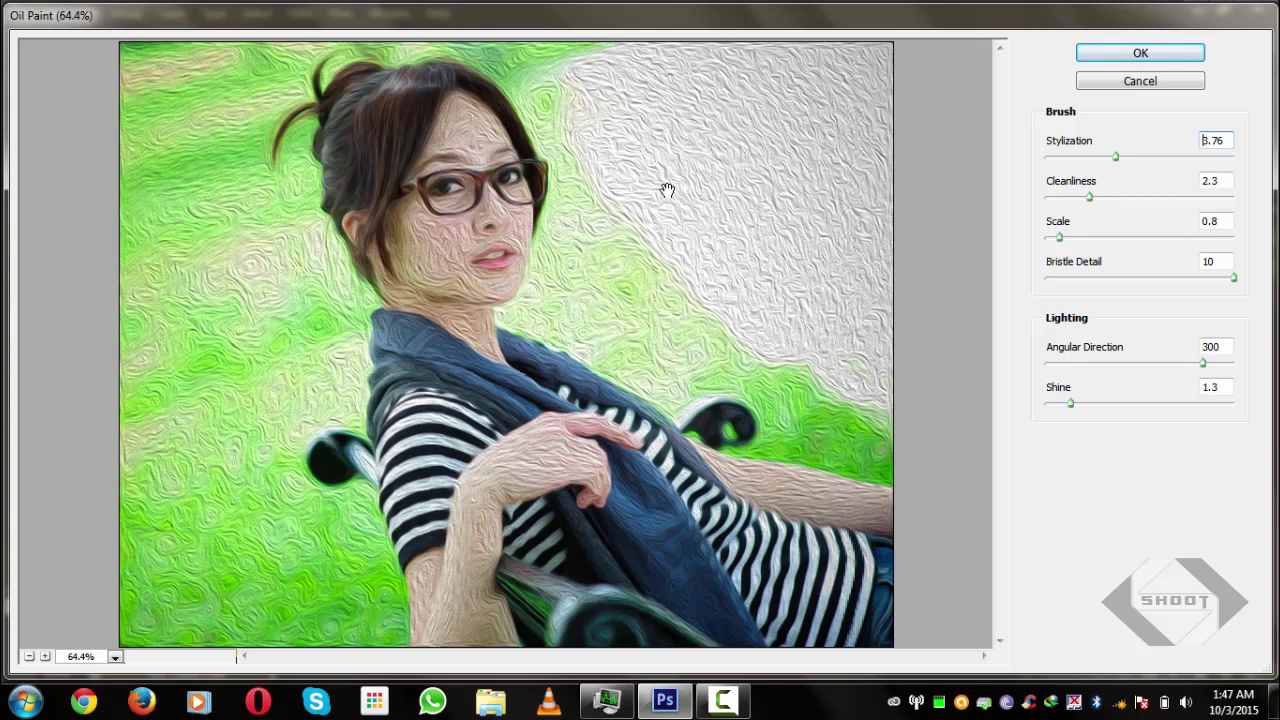
{"action": "double_click", "coordinate": [1219, 146]}
{"action": "type", "text": "3"}
{"action": "key", "text": "Tab"}
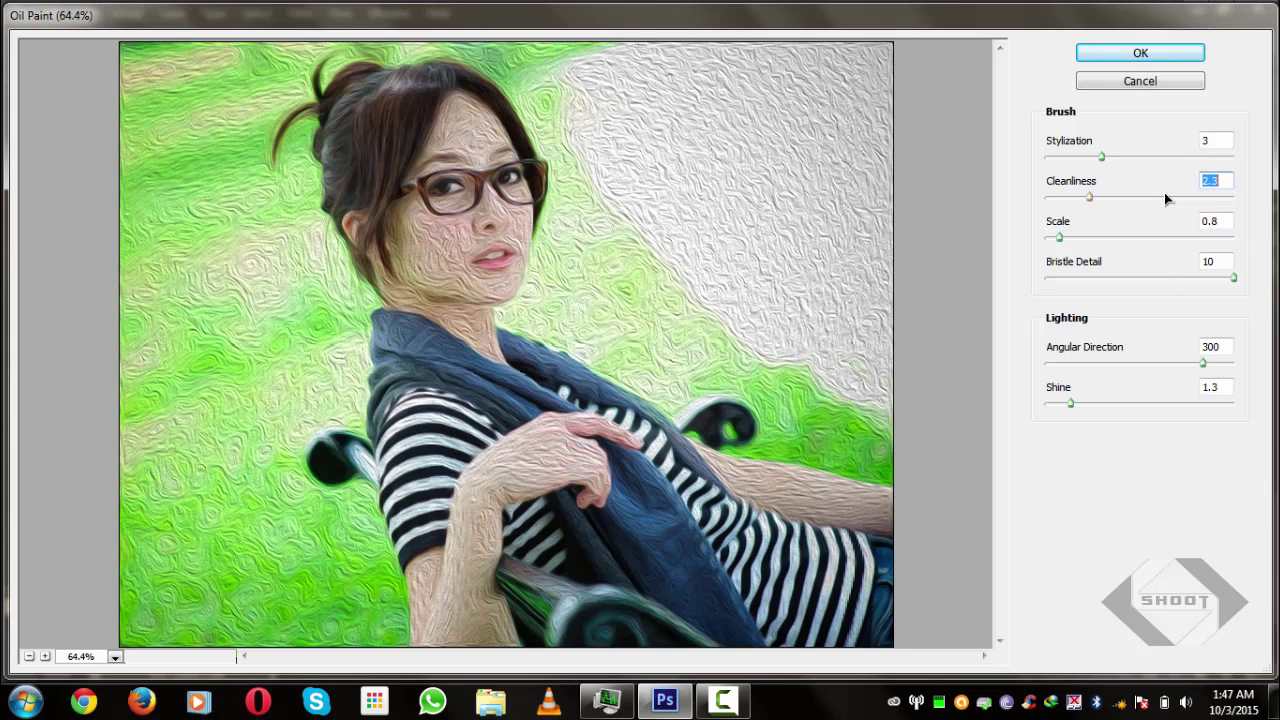
{"action": "type", "text": "3"}
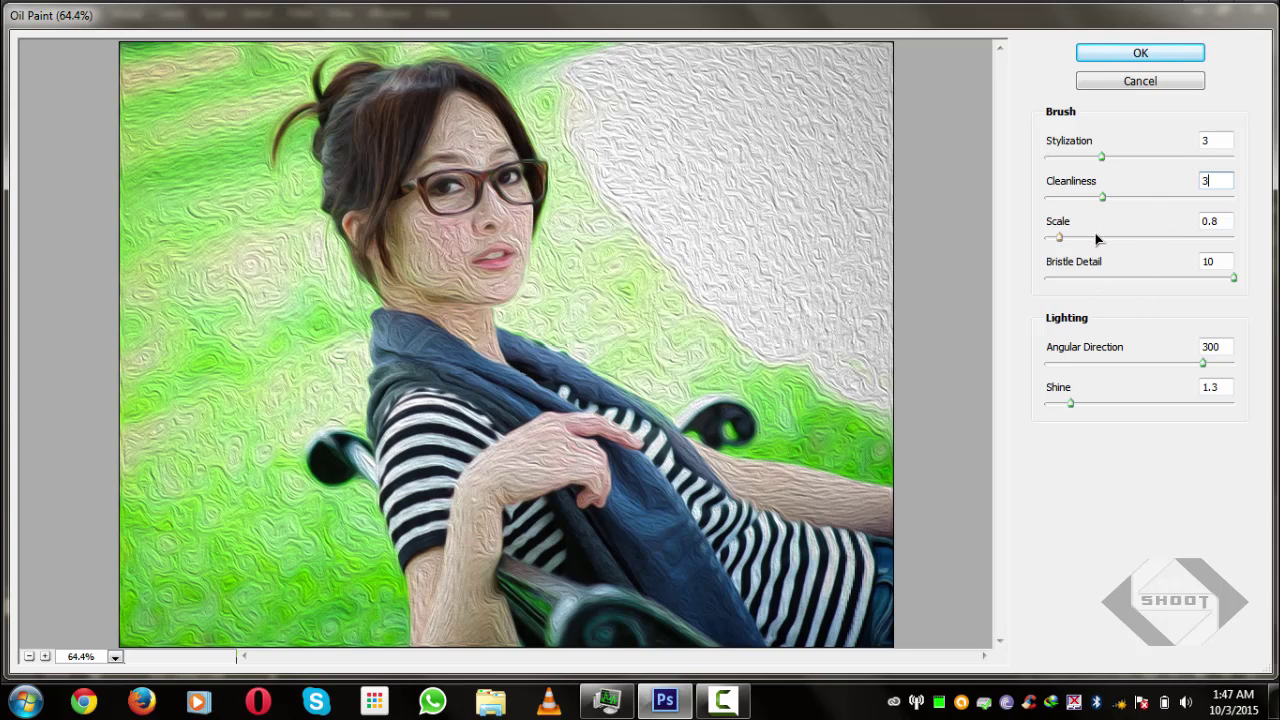
{"action": "key", "text": "Tab"}
{"action": "type", "text": "3"}
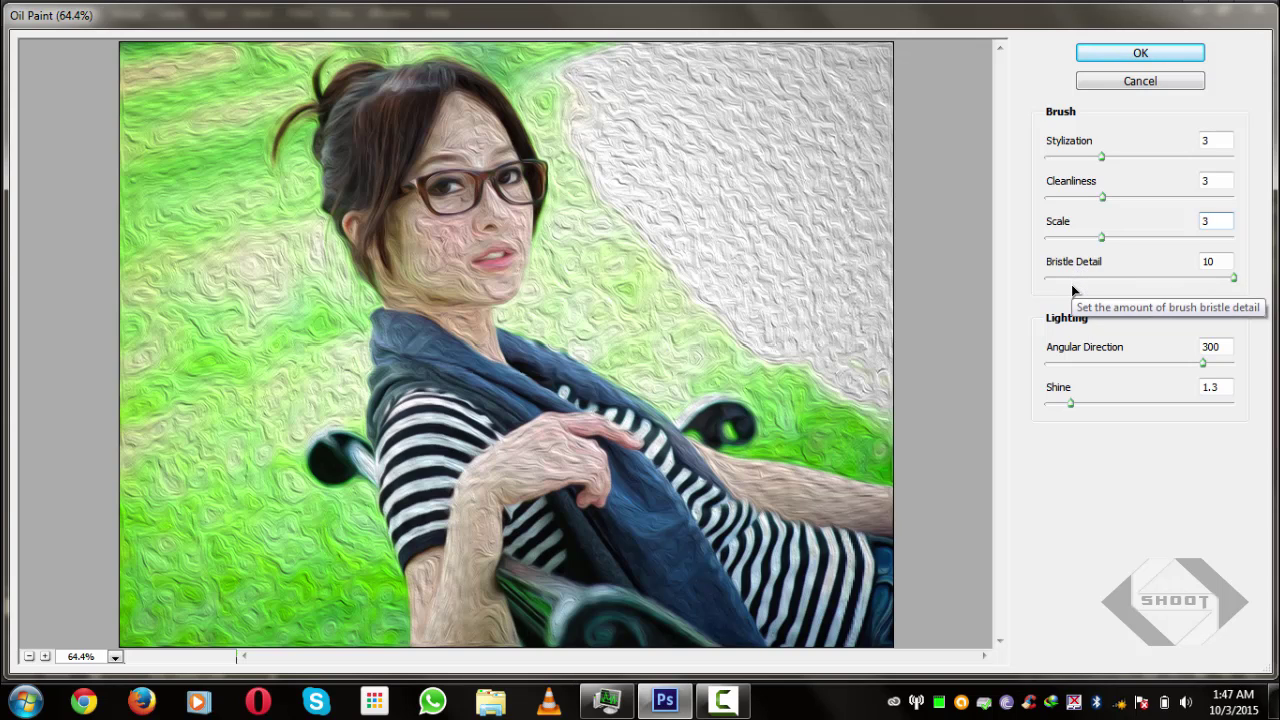
{"action": "key", "text": "Tab"}
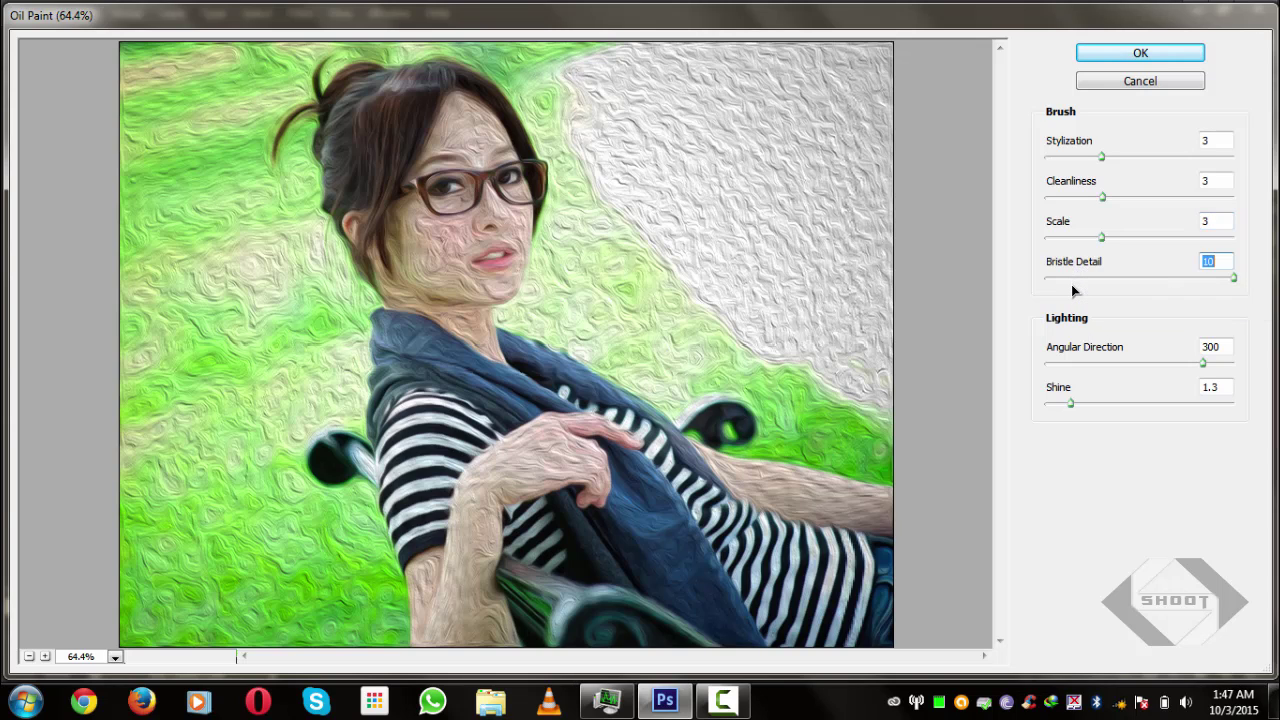
{"action": "type", "text": "3.25"}
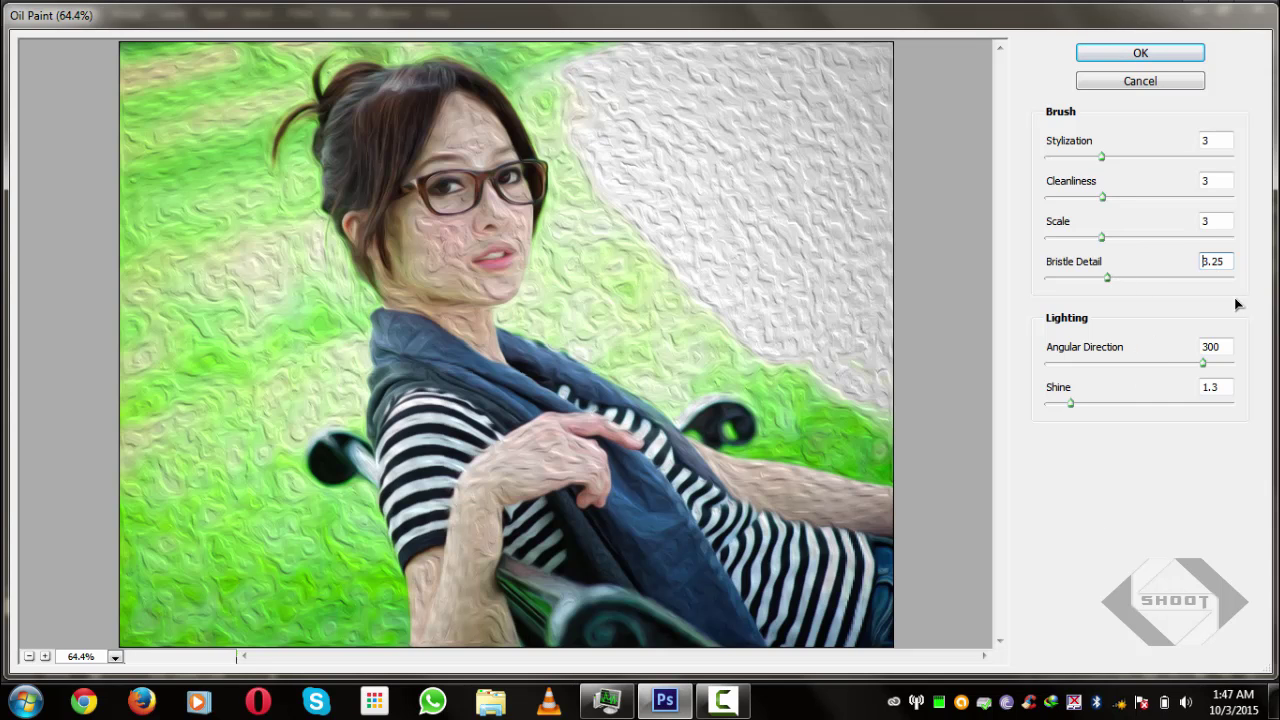
Step: Set the Oil Paint Bristle Detail to 10
{"action": "mouse_move", "coordinate": [1107, 277]}
{"action": "left_mouse_down"}
{"action": "mouse_move", "coordinate": [1256, 284]}
{"action": "mouse_move", "coordinate": [1044, 276]}
{"action": "mouse_move", "coordinate": [1081, 278]}
{"action": "left_mouse_up"}
{"action": "mouse_move", "coordinate": [1167, 277]}
{"action": "left_mouse_down"}
{"action": "mouse_move", "coordinate": [1023, 277]}
{"action": "mouse_move", "coordinate": [1057, 288]}
{"action": "mouse_move", "coordinate": [1049, 280]}
{"action": "left_mouse_up"}
{"action": "left_click_drag", "start_coordinate": [1182, 277], "coordinate": [1248, 272]}
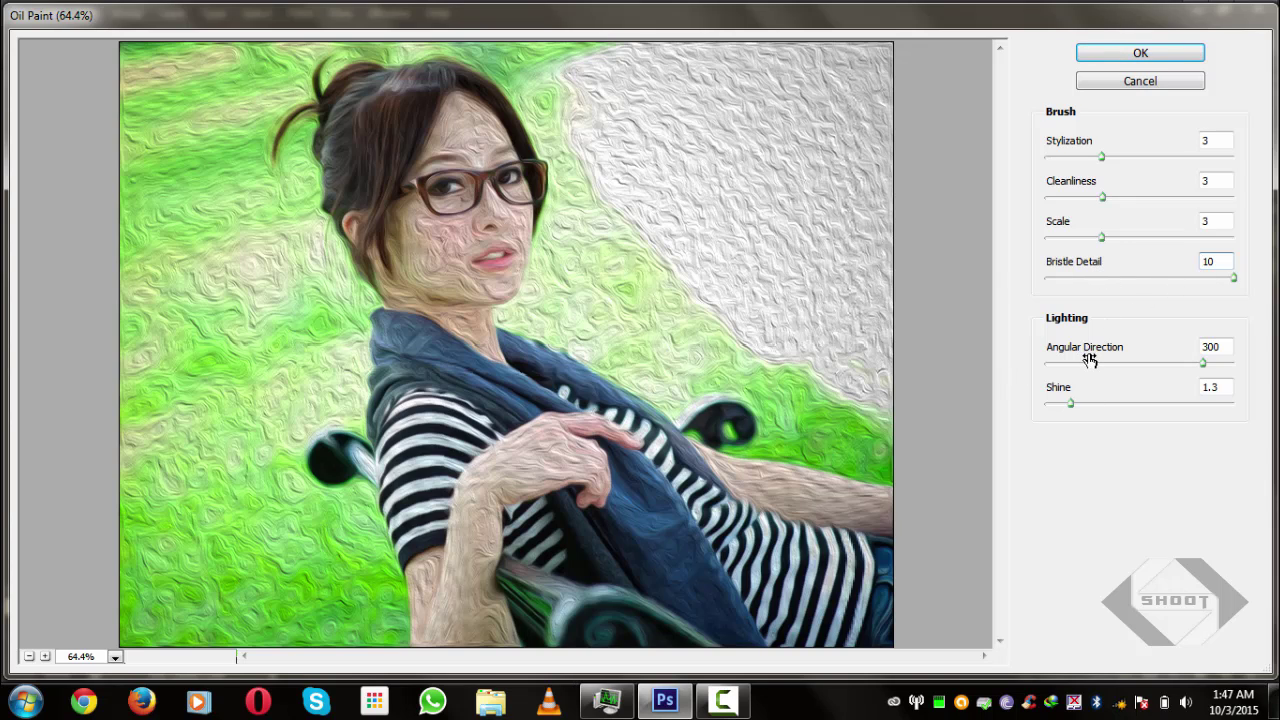
Step: Set the Oil Paint Angular Direction to 300 and Shine to 0
{"action": "left_click", "coordinate": [1220, 351]}
{"action": "left_click_drag", "start_coordinate": [1202, 363], "coordinate": [1246, 391]}
{"action": "left_click", "coordinate": [1111, 364]}
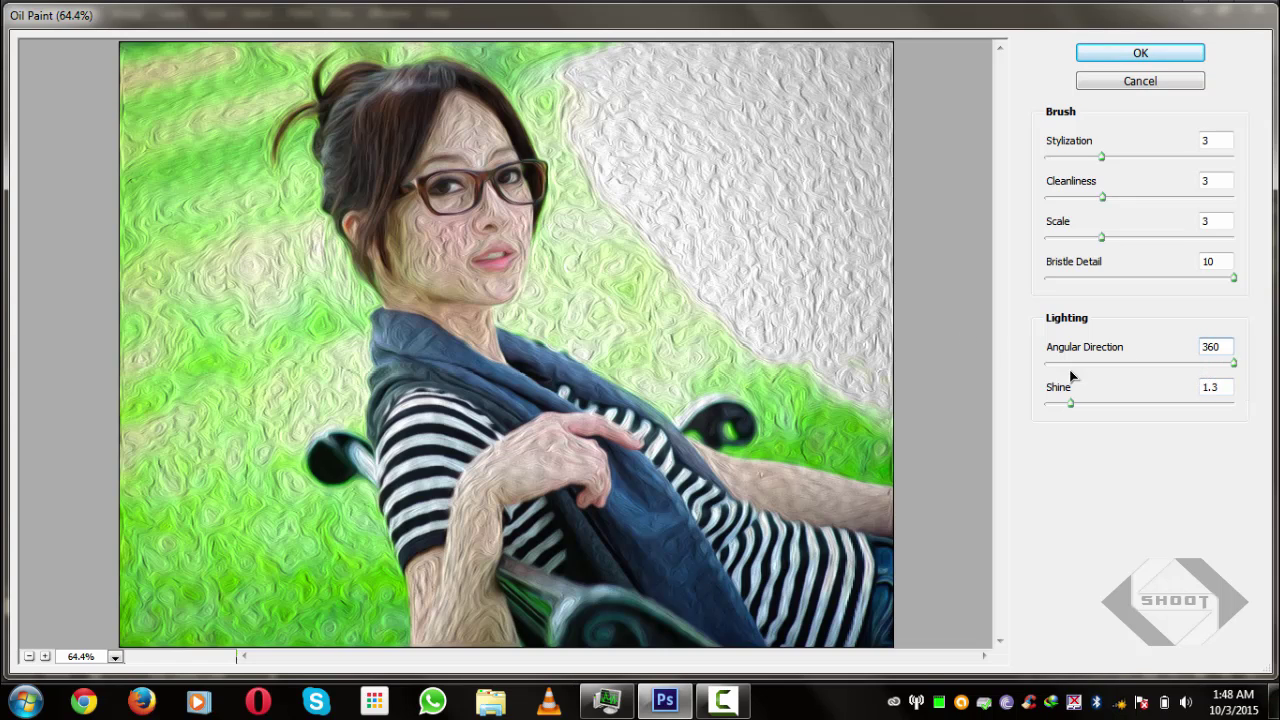
{"action": "double_click", "coordinate": [1212, 346]}
{"action": "type", "text": "35"}
{"action": "key", "text": "BackSpace"}
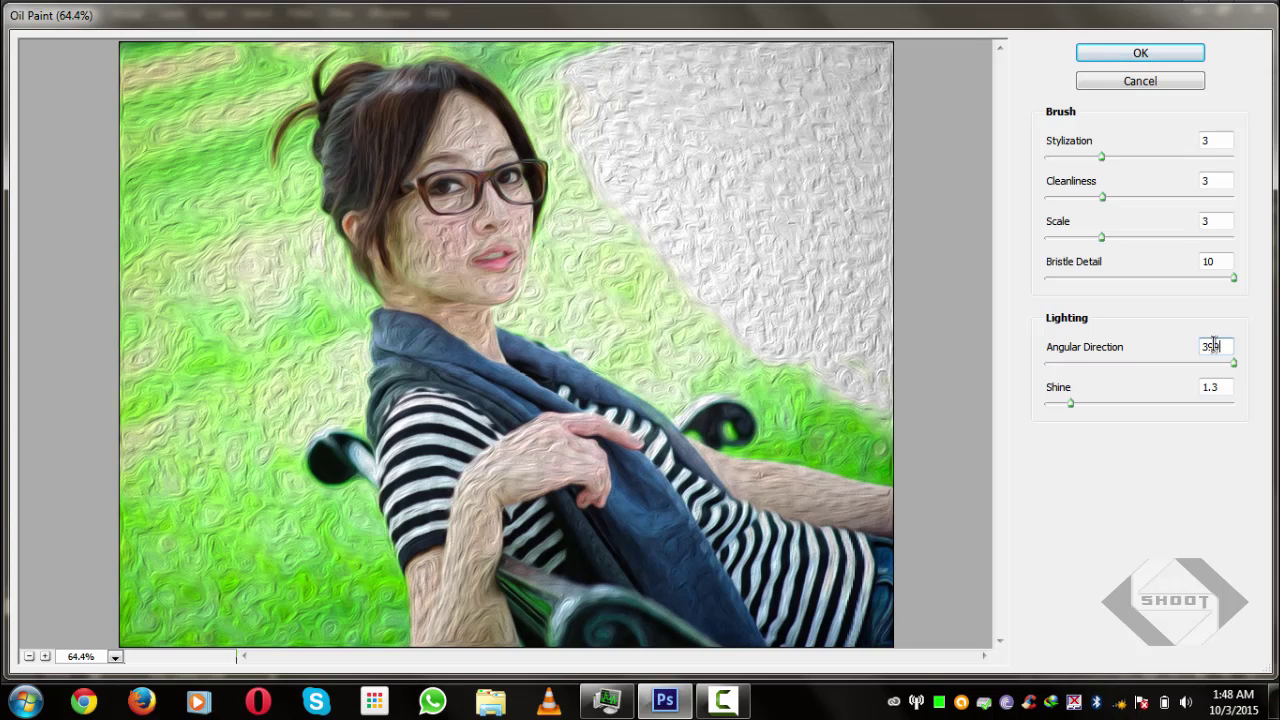
{"action": "type", "text": "00"}
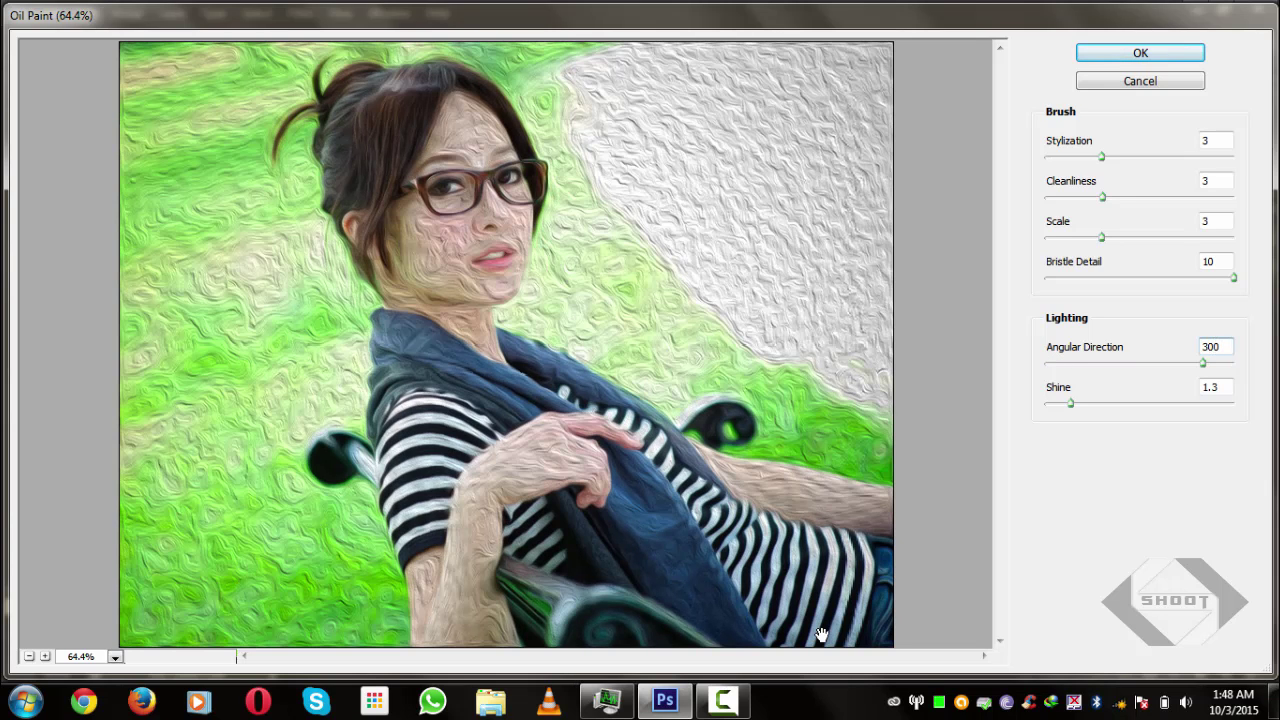
{"action": "key", "text": "Tab"}
{"action": "type", "text": "0"}
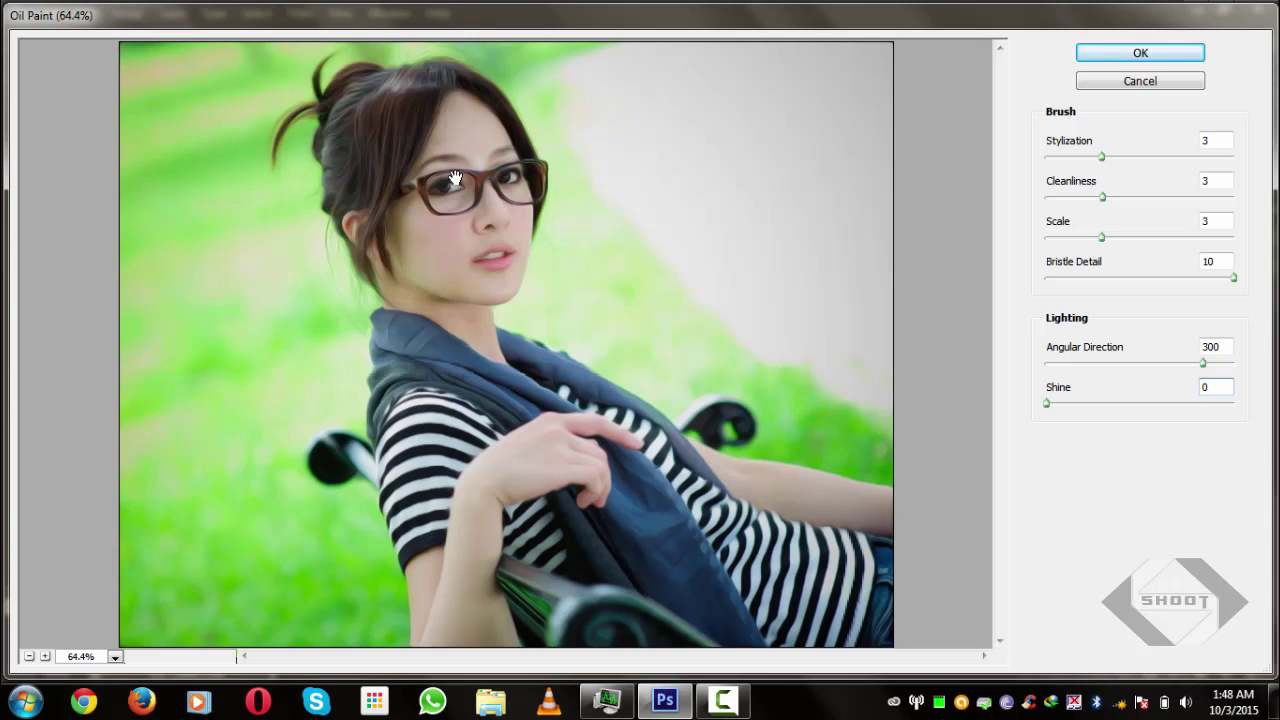
Step: Zoom the Oil Paint preview to 100% on the face, set Scale to 4, and apply the filter
{"action": "left_click", "coordinate": [45, 657]}
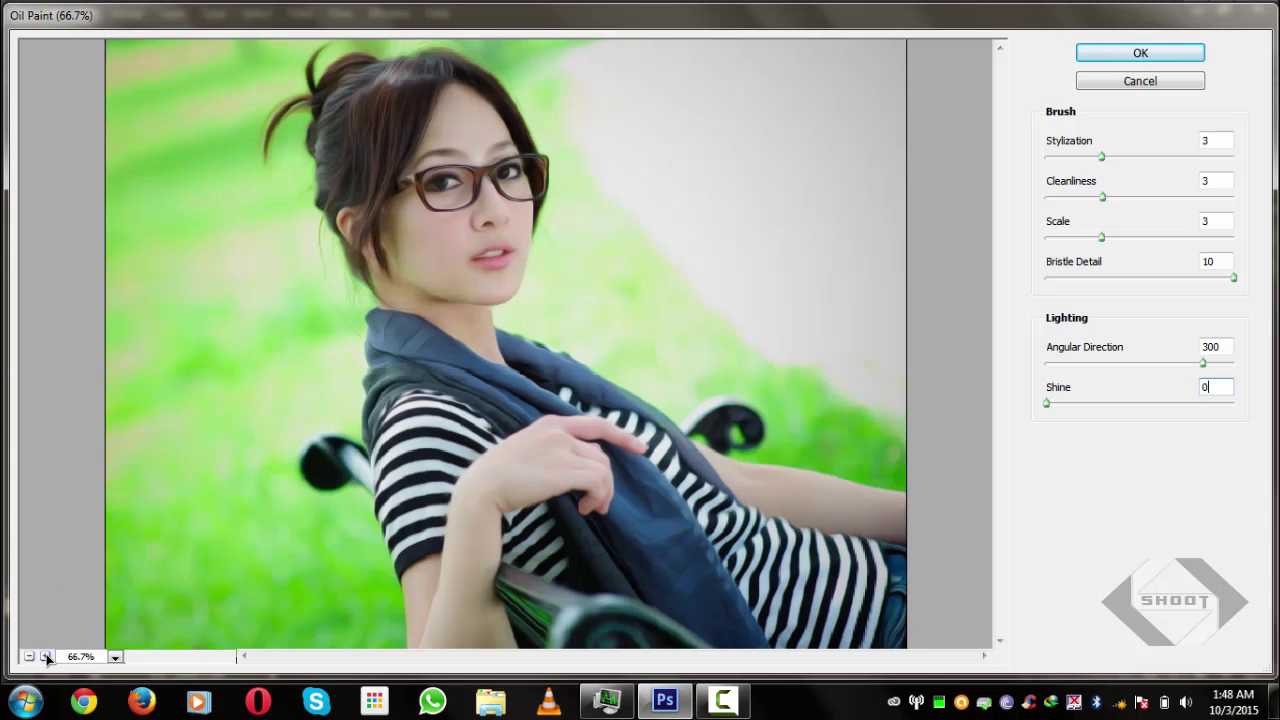
{"action": "left_click", "coordinate": [45, 657]}
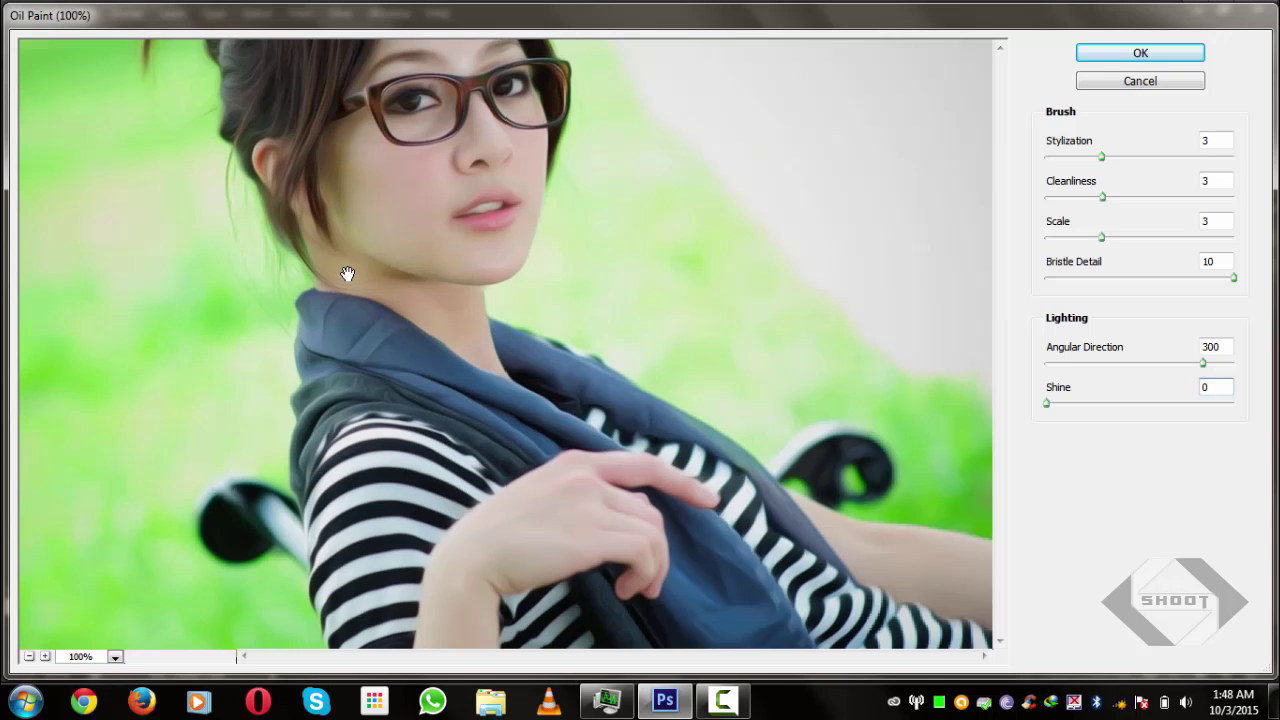
{"action": "left_click_drag", "start_coordinate": [366, 292], "coordinate": [414, 366]}
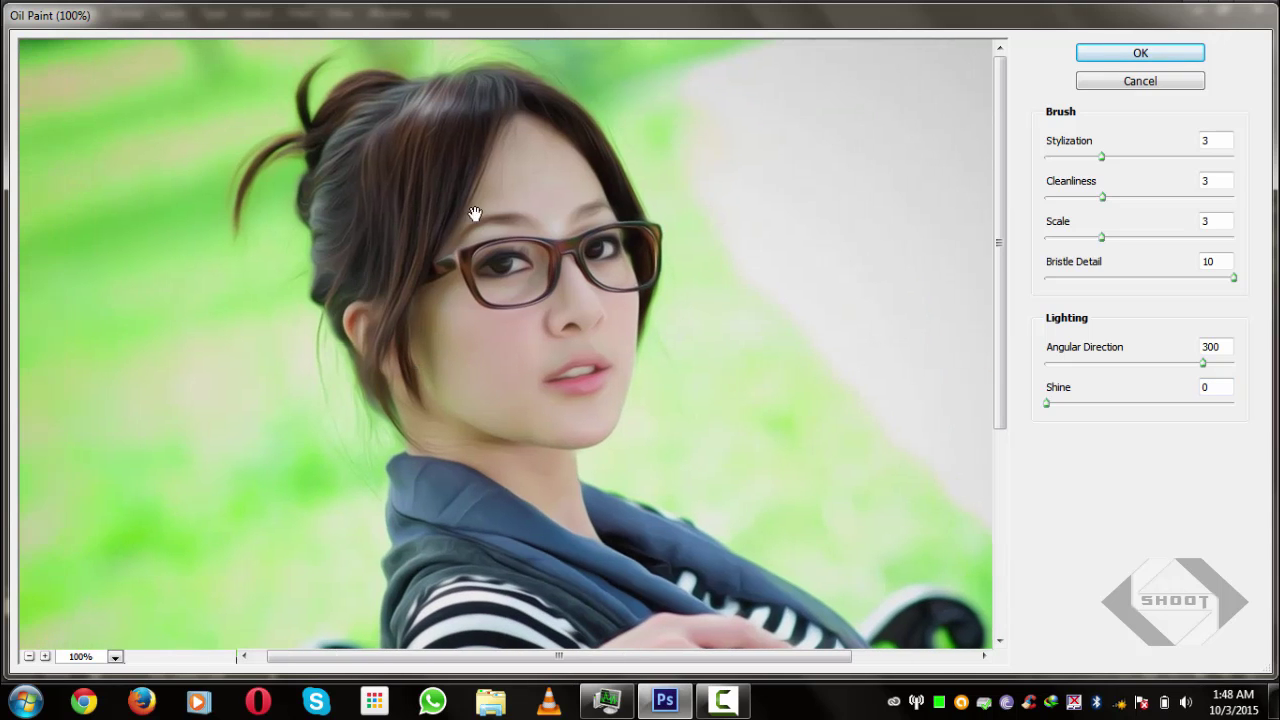
{"action": "left_click_drag", "start_coordinate": [454, 222], "coordinate": [415, 226]}
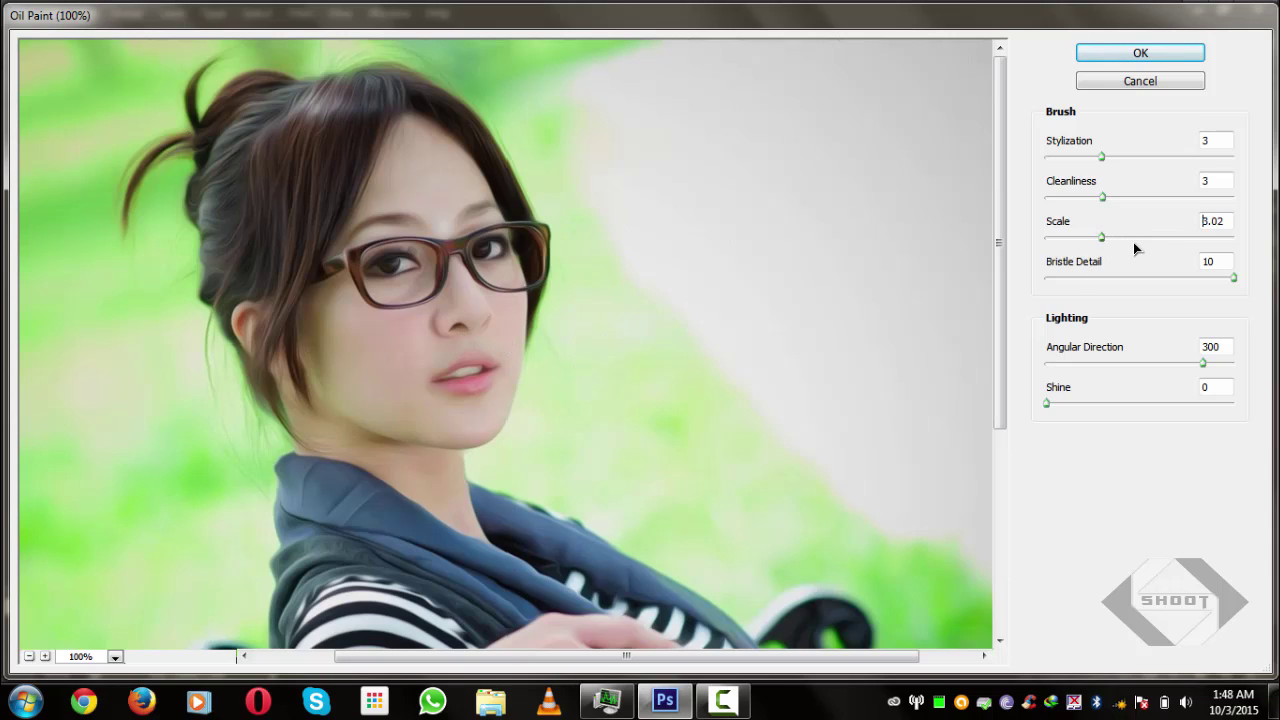
{"action": "left_click_drag", "start_coordinate": [1133, 242], "coordinate": [1209, 255]}
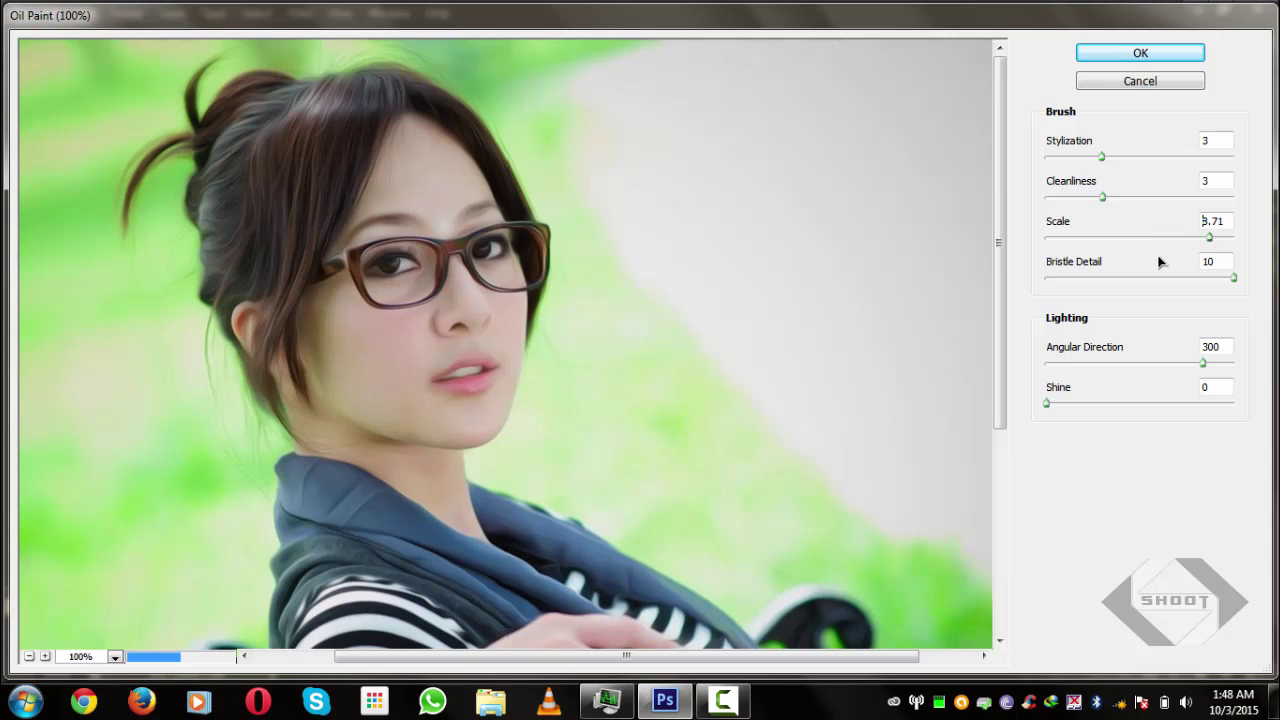
{"action": "mouse_move", "coordinate": [1099, 261]}
{"action": "left_mouse_down"}
{"action": "mouse_move", "coordinate": [1089, 257]}
{"action": "mouse_move", "coordinate": [1104, 261]}
{"action": "left_mouse_up"}
{"action": "double_click", "coordinate": [1222, 219]}
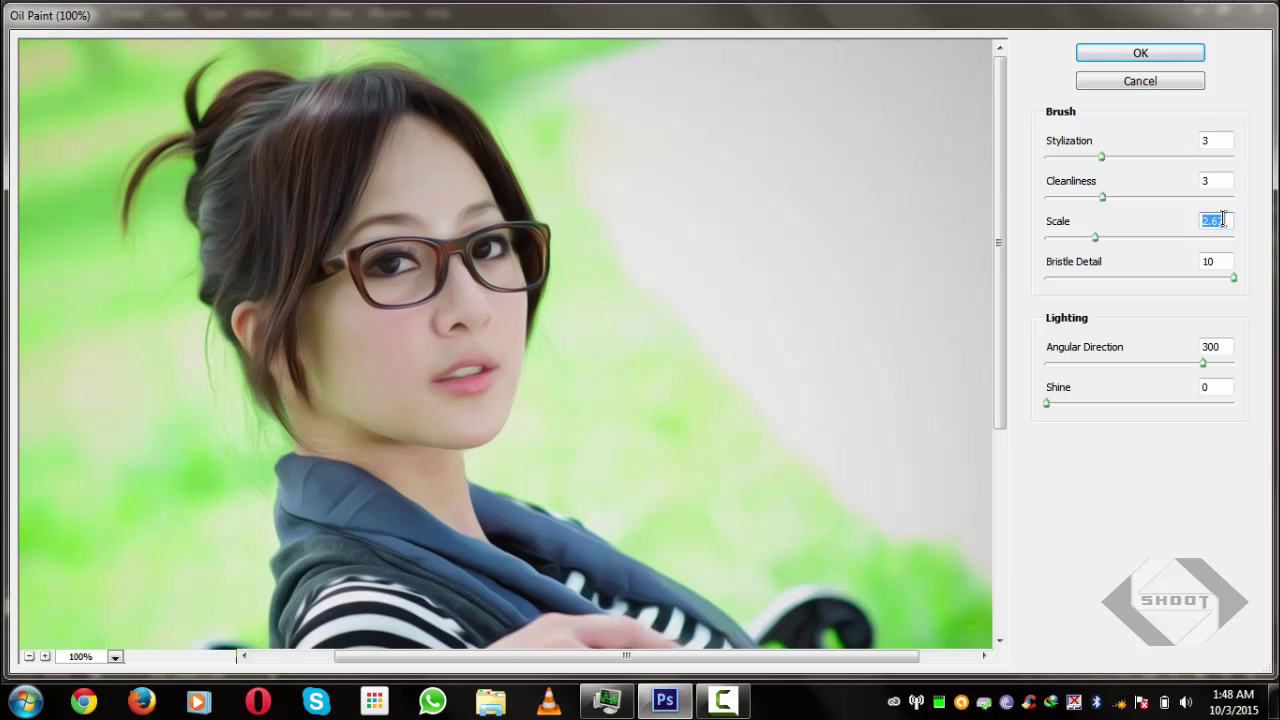
{"action": "type", "text": "4"}
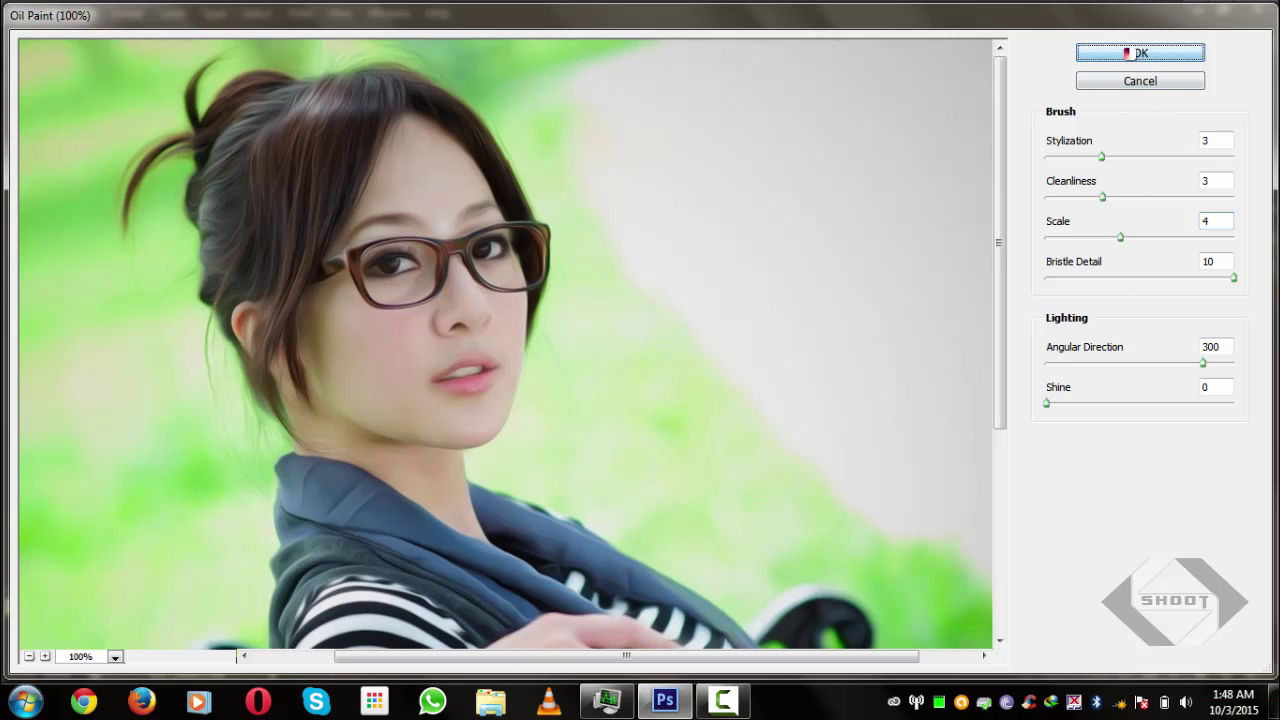
{"action": "left_click", "coordinate": [1122, 58]}
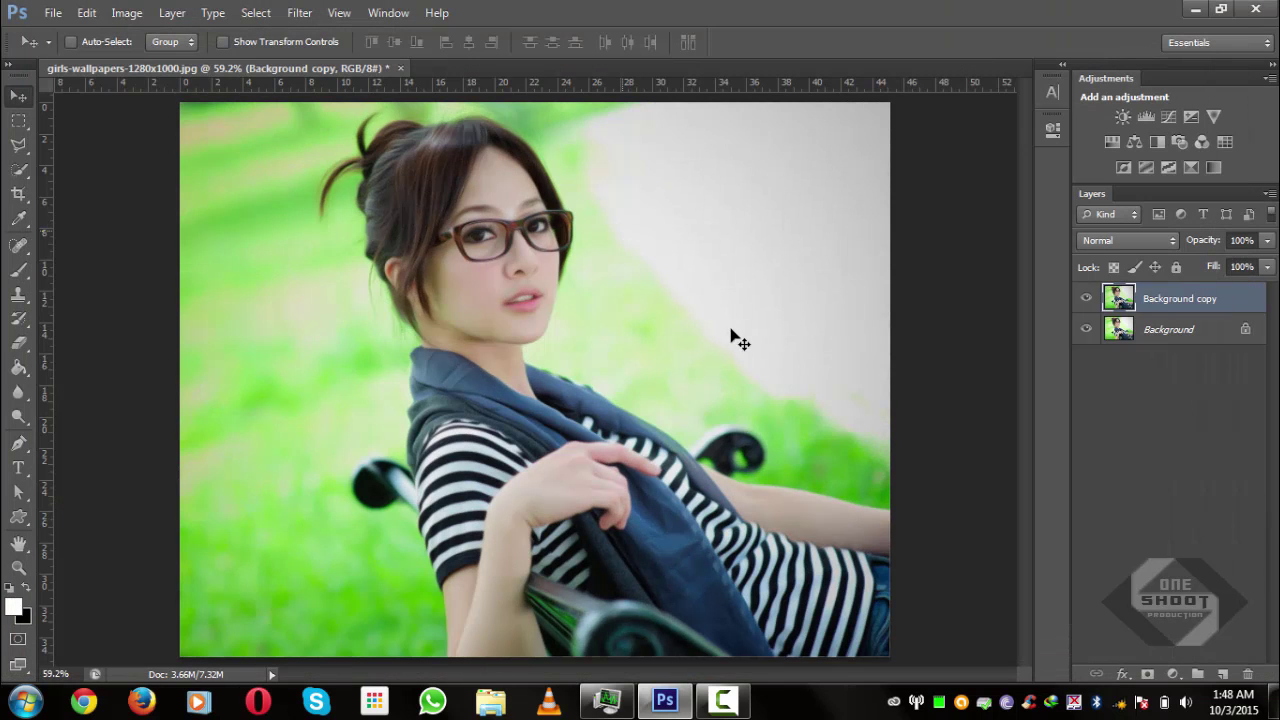
Step: Rename the Background copy layer to 'Oil Paint EFCT'
{"action": "double_click", "coordinate": [1187, 298]}
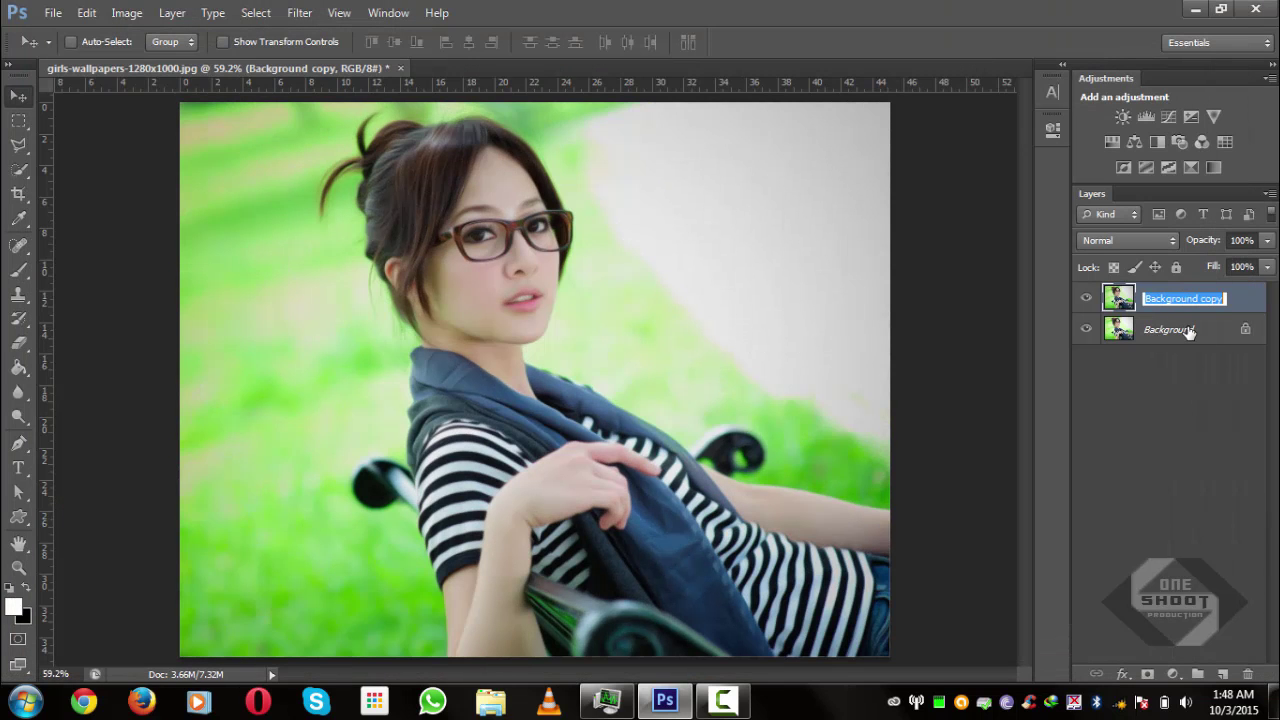
{"action": "key", "text": "Caps_Lock"}
{"action": "type", "text": "O"}
{"action": "key", "text": "Caps_Lock"}
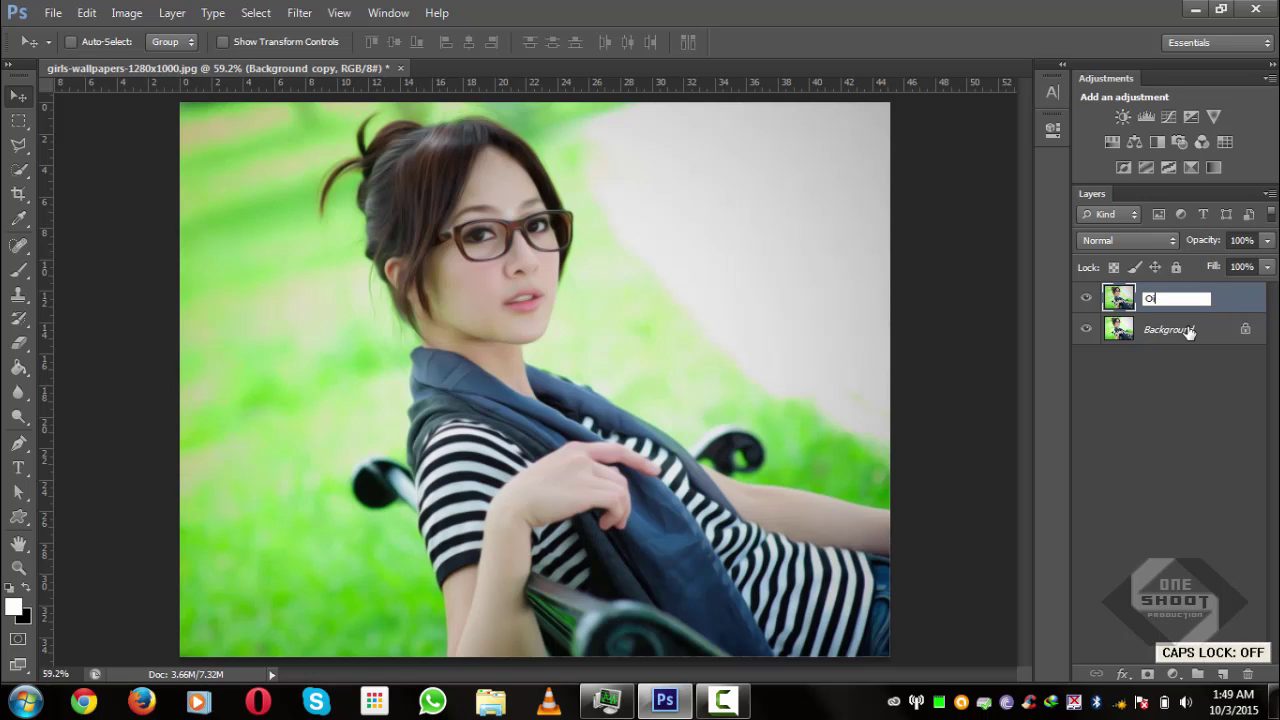
{"action": "type", "text": "il Paint"}
{"action": "key", "text": "Caps_Lock"}
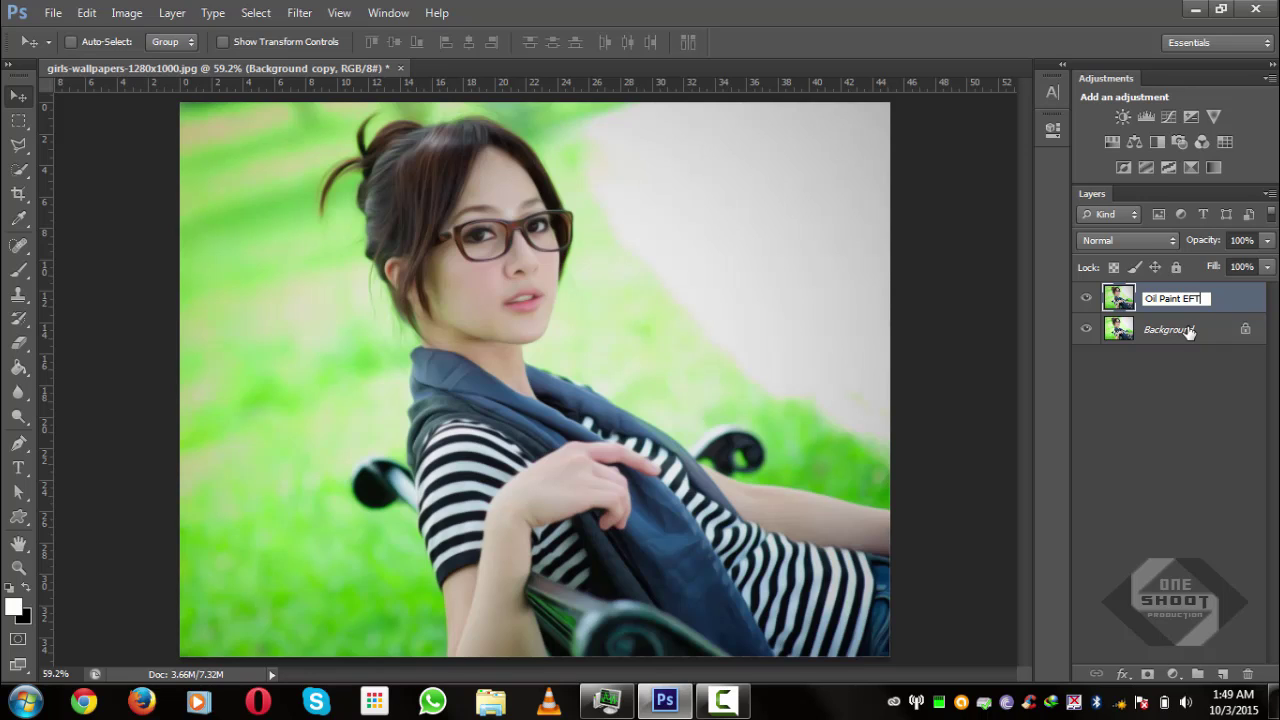
{"action": "key", "text": "Return"}
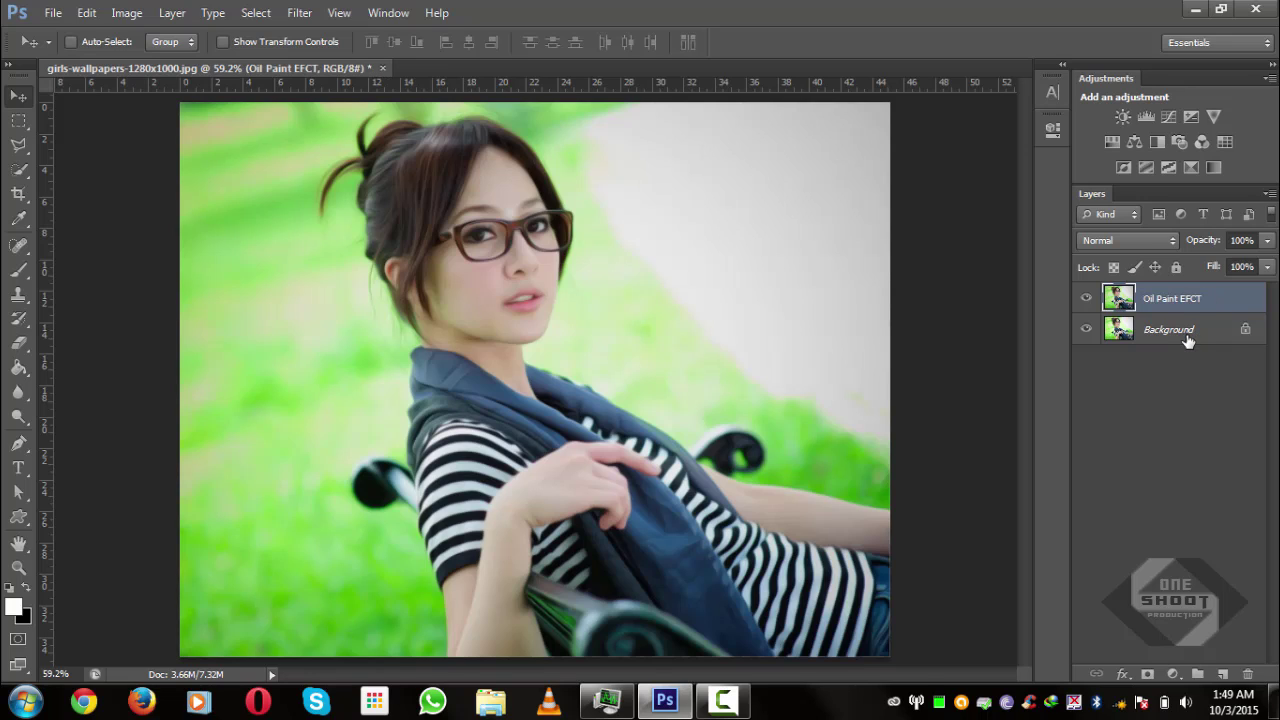
{"action": "key", "text": "Caps_Lock"}
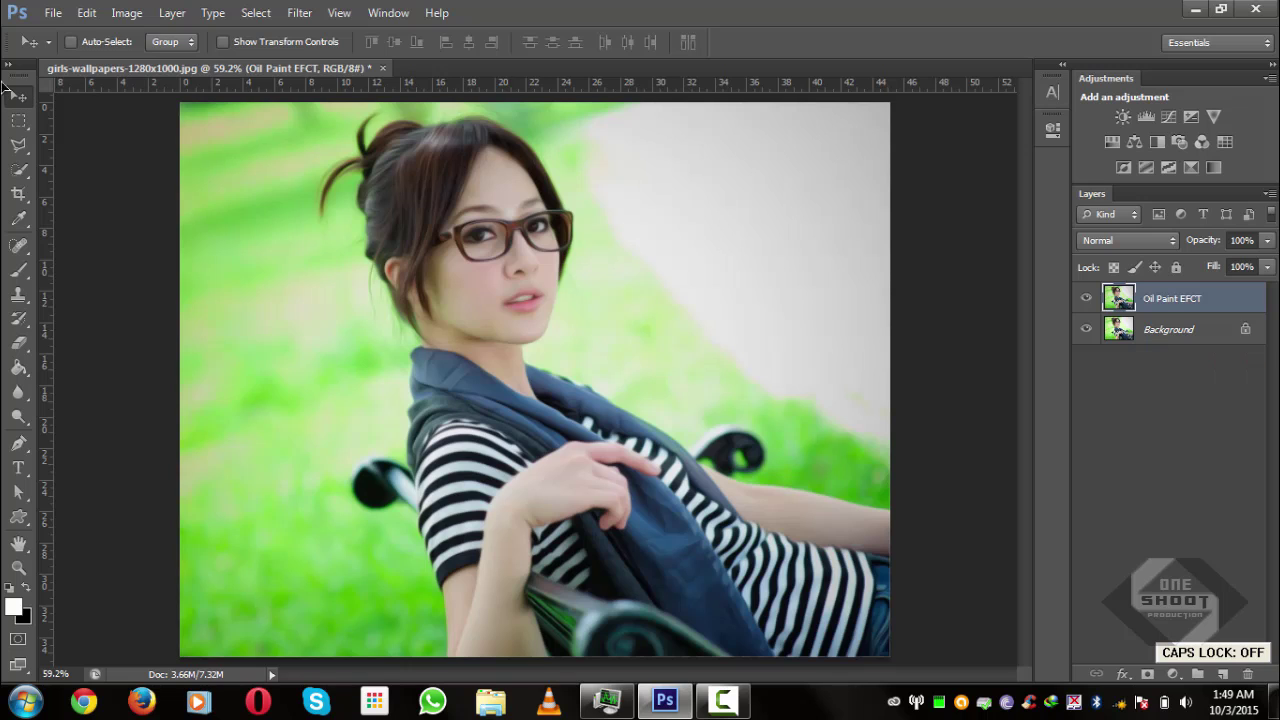
{"action": "left_click", "coordinate": [57, 10]}
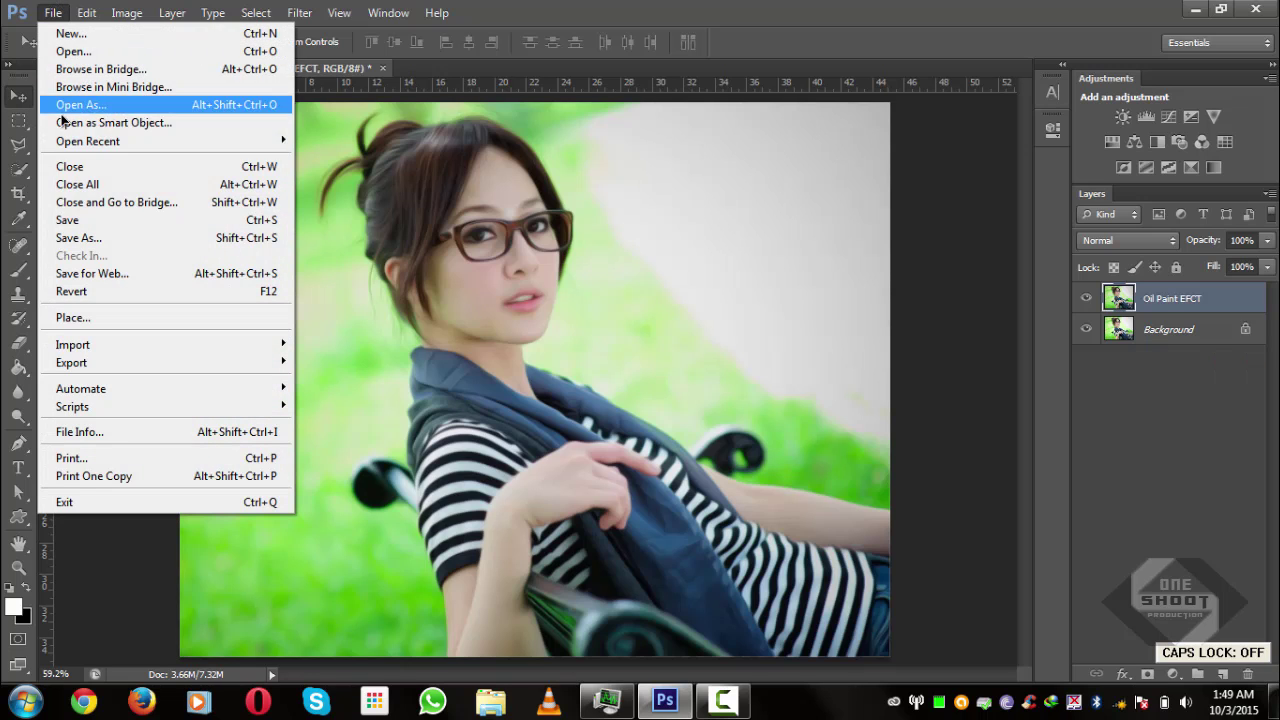
Step: Save the document to the Desktop as Oil Paint Retouch.psd in Photoshop format
{"action": "left_click", "coordinate": [90, 226]}
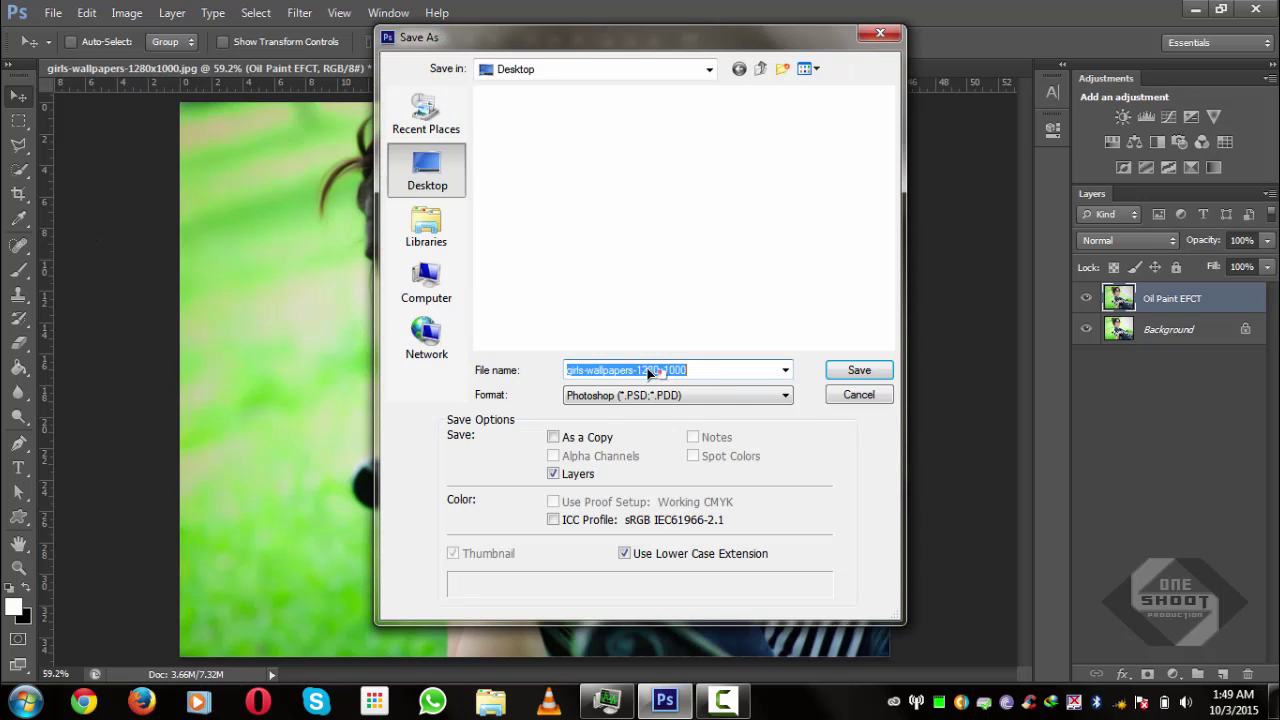
{"action": "left_click", "coordinate": [711, 369]}
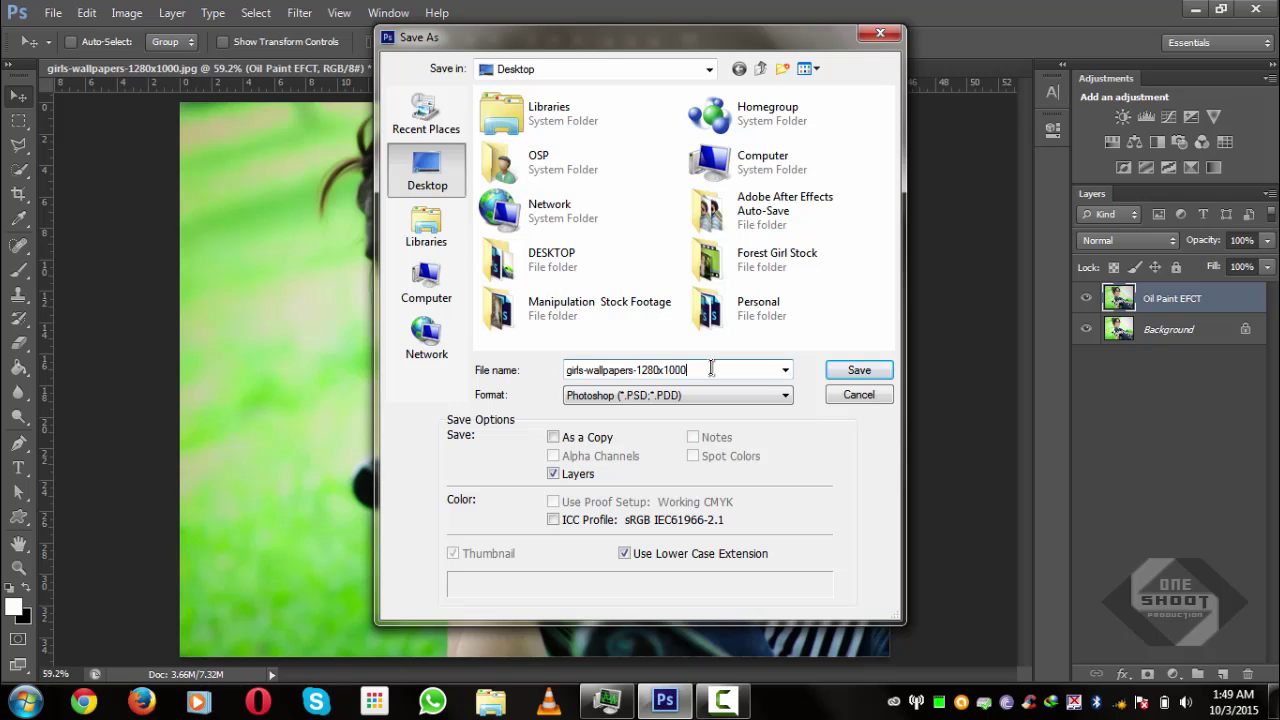
{"action": "key", "text": "ctrl+a"}
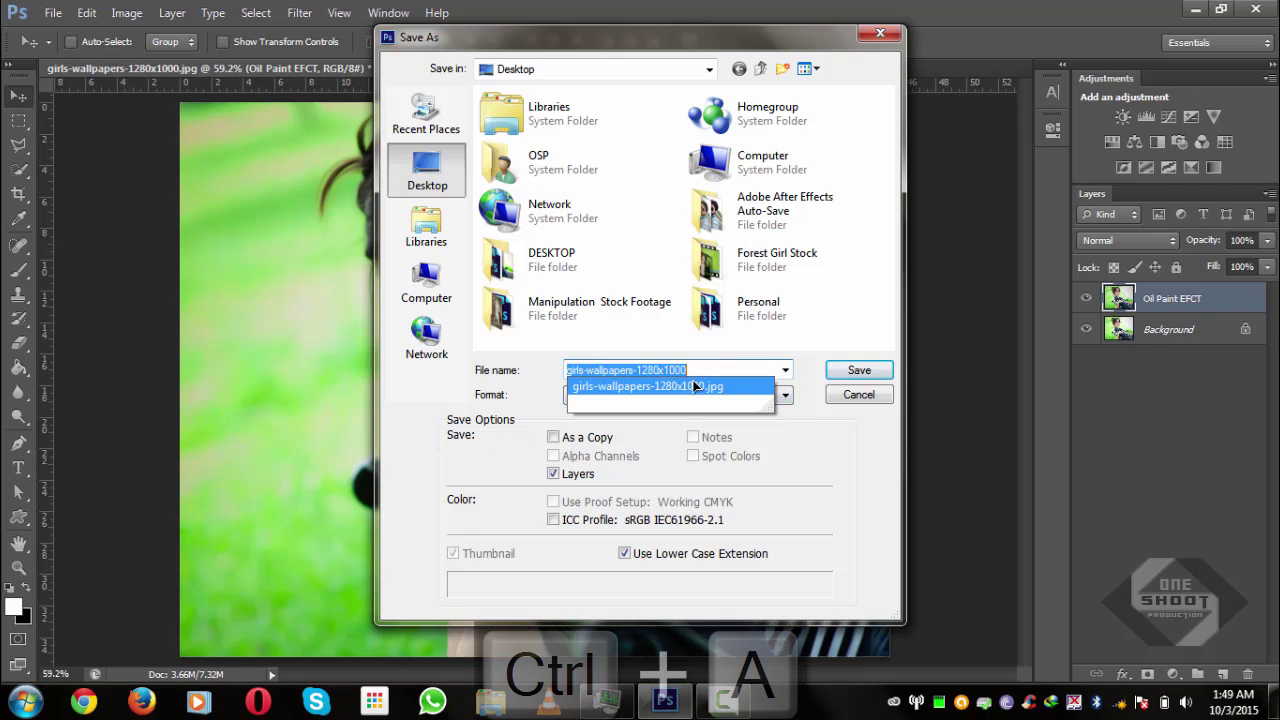
{"action": "key", "text": "Caps_Lock"}
{"action": "type", "text": "O"}
{"action": "key", "text": "Caps_Lock"}
{"action": "type", "text": "il"}
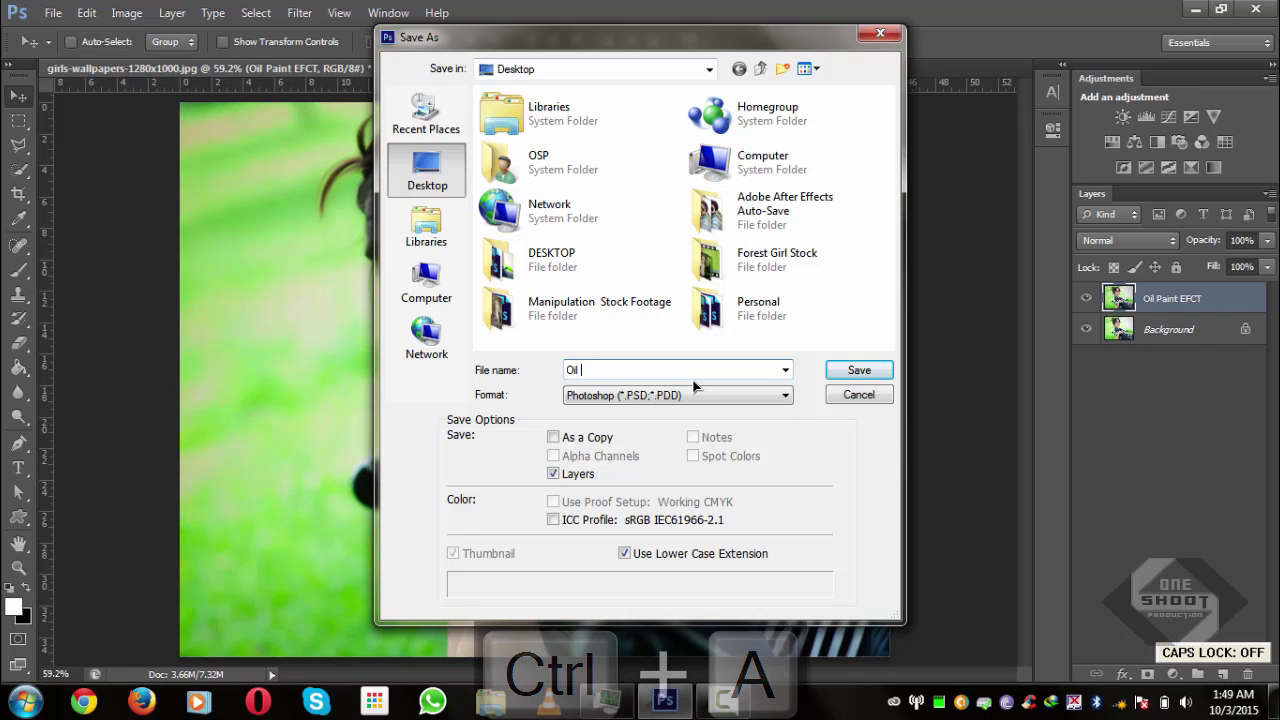
{"action": "type", "text": "d P"}
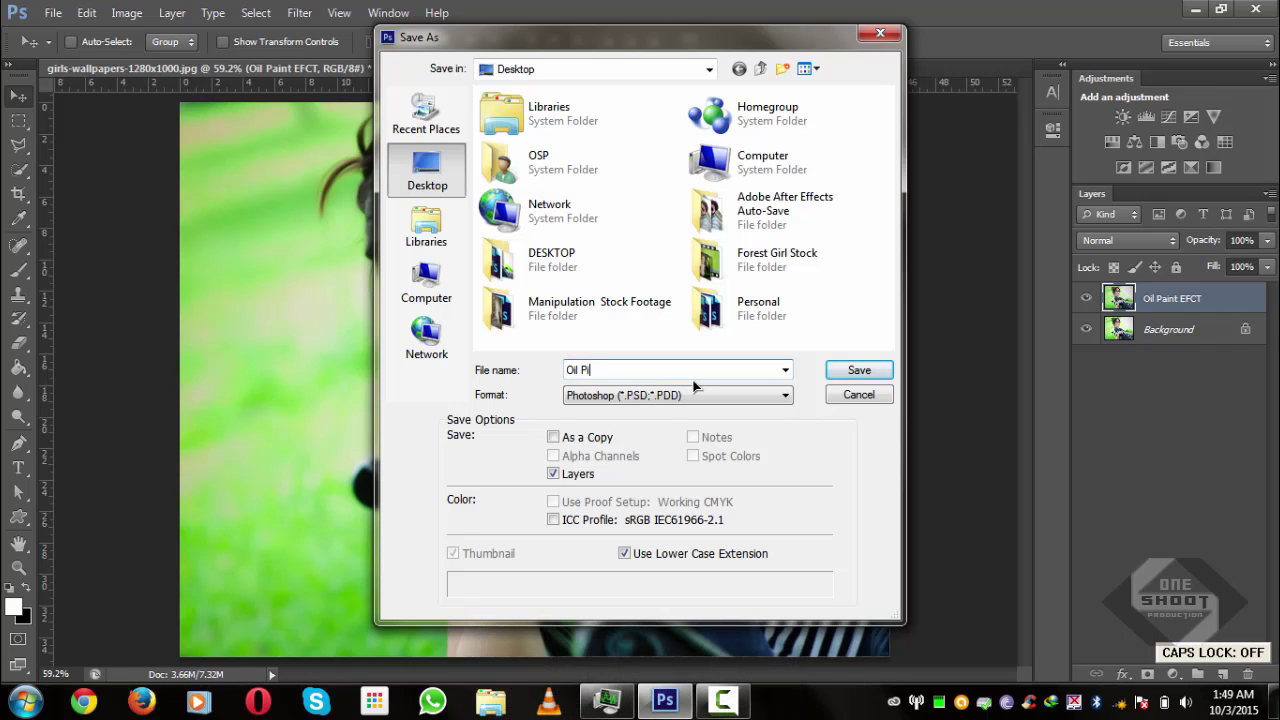
{"action": "type", "text": "aint"}
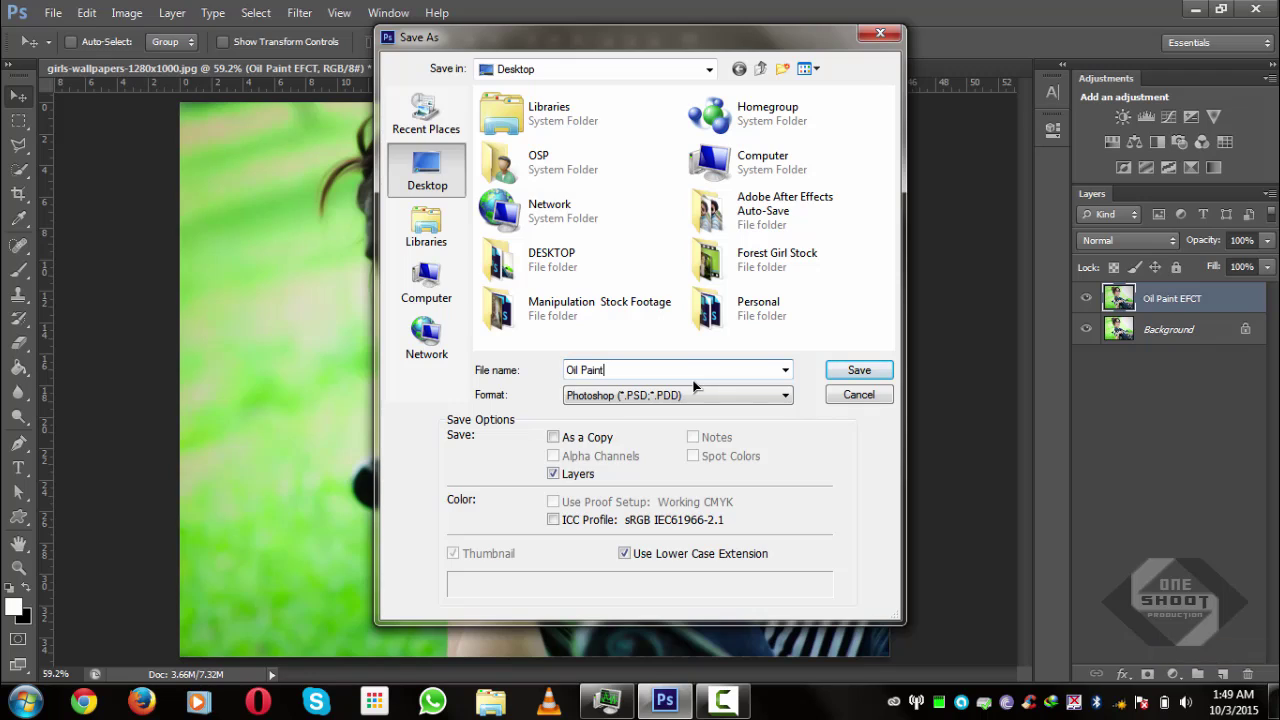
{"action": "key", "text": "Caps_Lock"}
{"action": "type", "text": "R"}
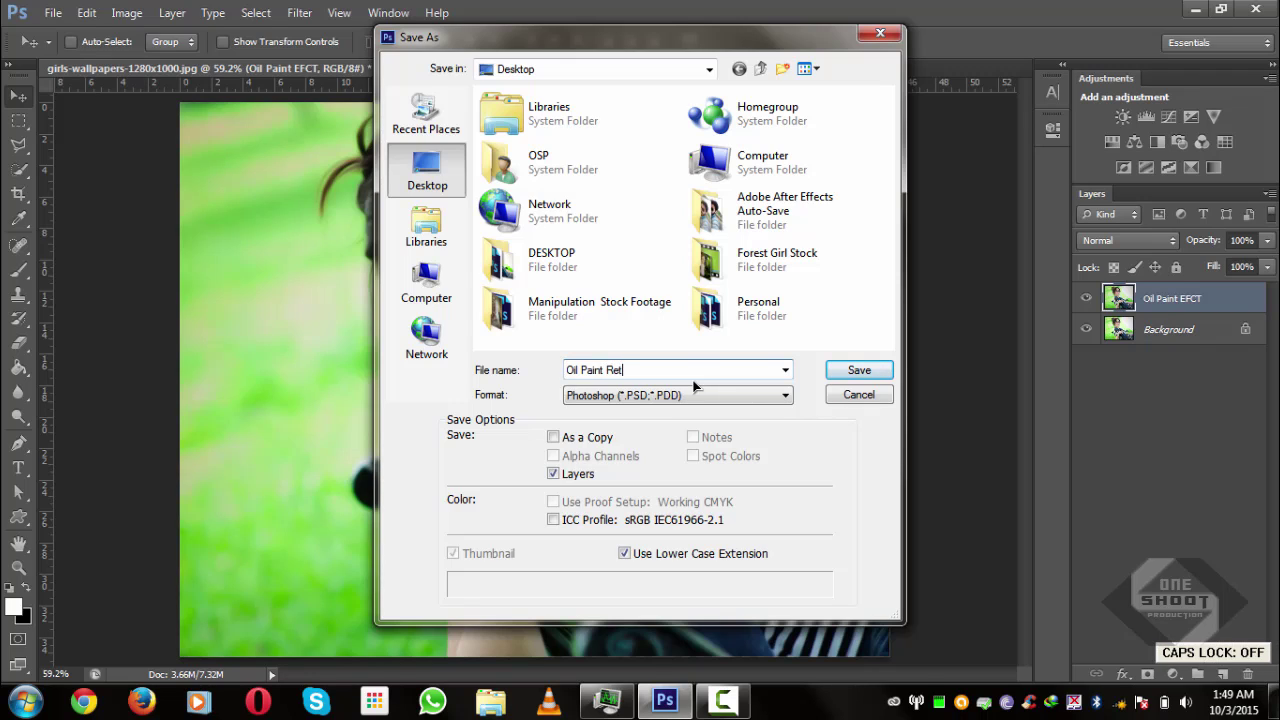
{"action": "type", "text": "etouch.psd"}
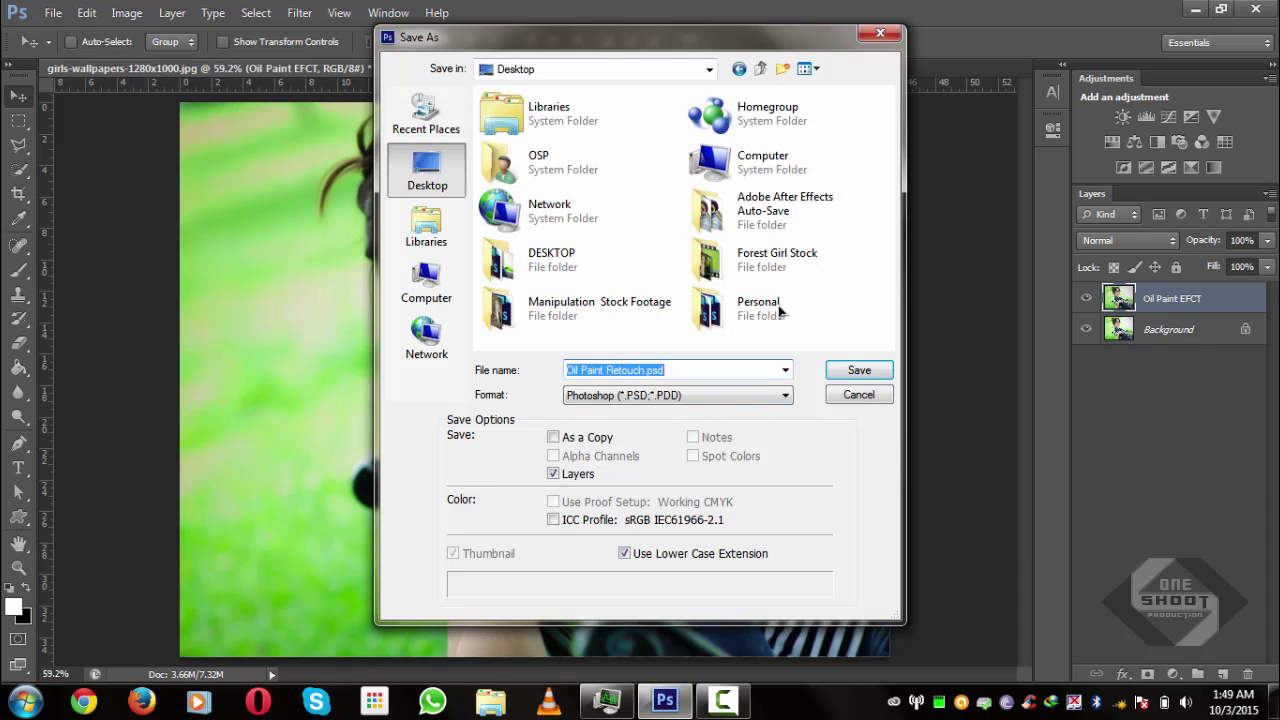
{"action": "left_click", "coordinate": [859, 370]}
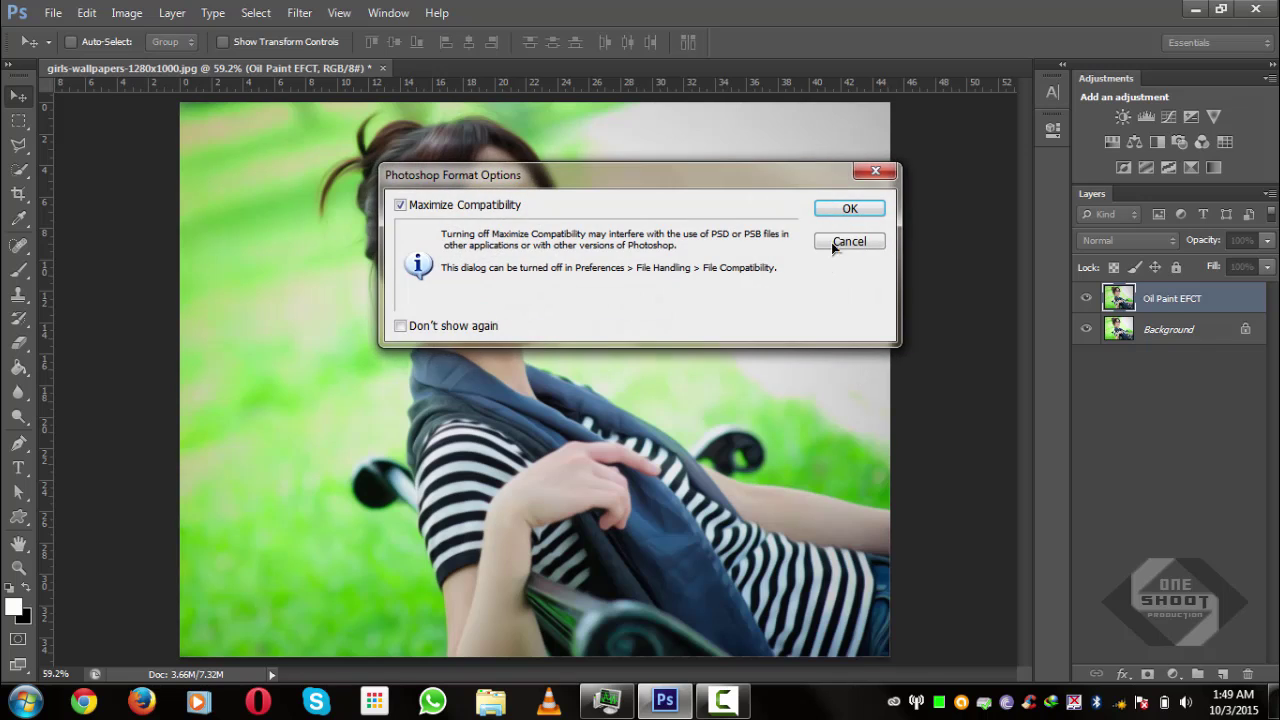
{"action": "left_click", "coordinate": [843, 208]}
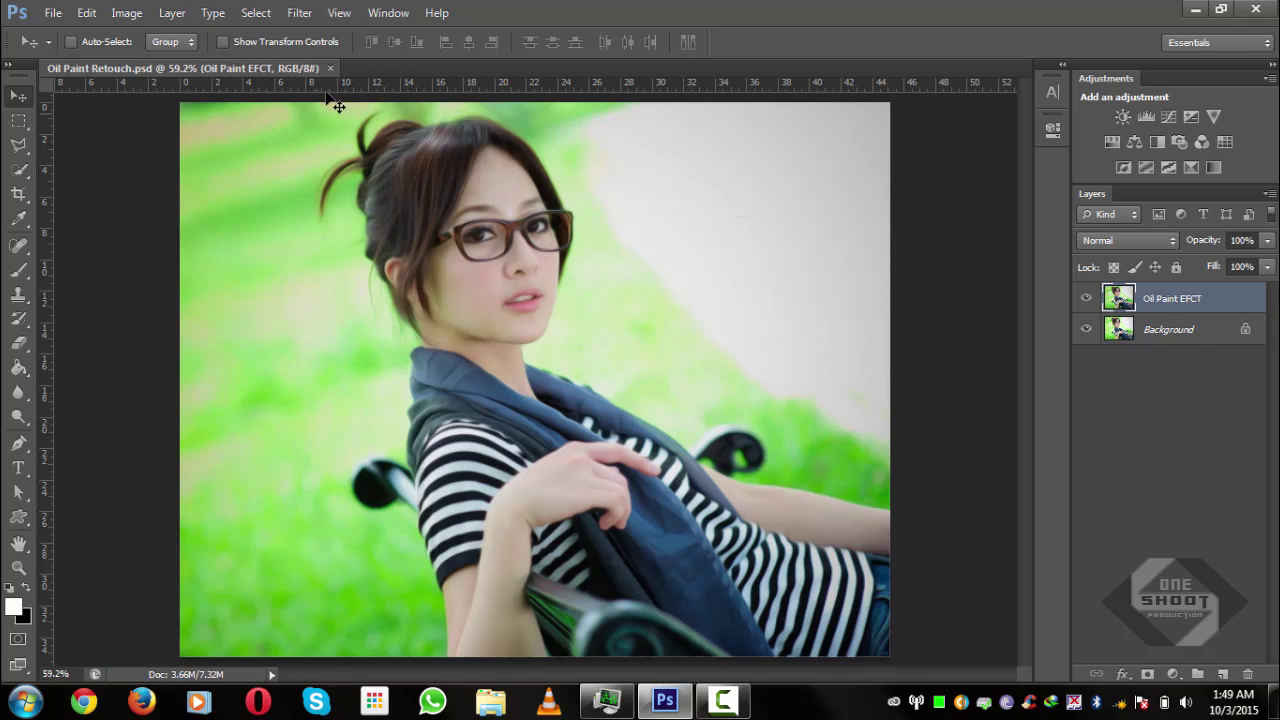
Step: Close the Oil Paint Retouch document and restore the empty Photoshop window
{"action": "left_click", "coordinate": [331, 68]}
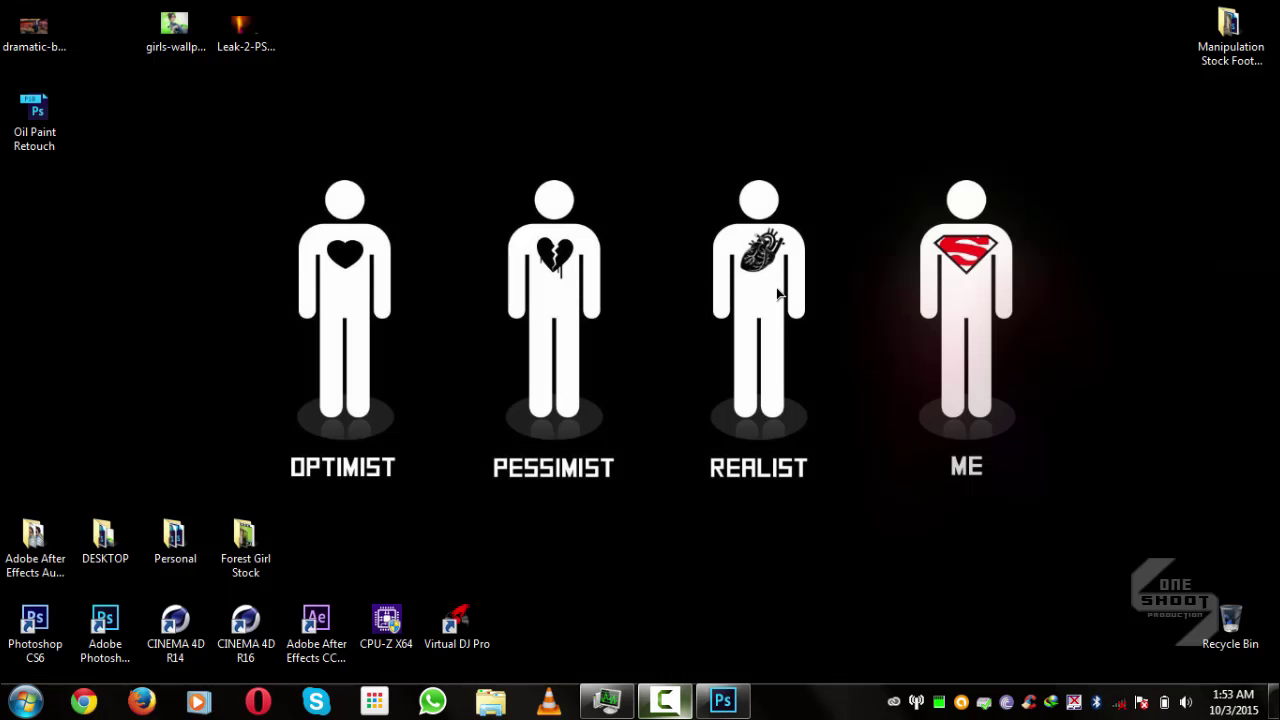
{"action": "left_click", "coordinate": [606, 509]}
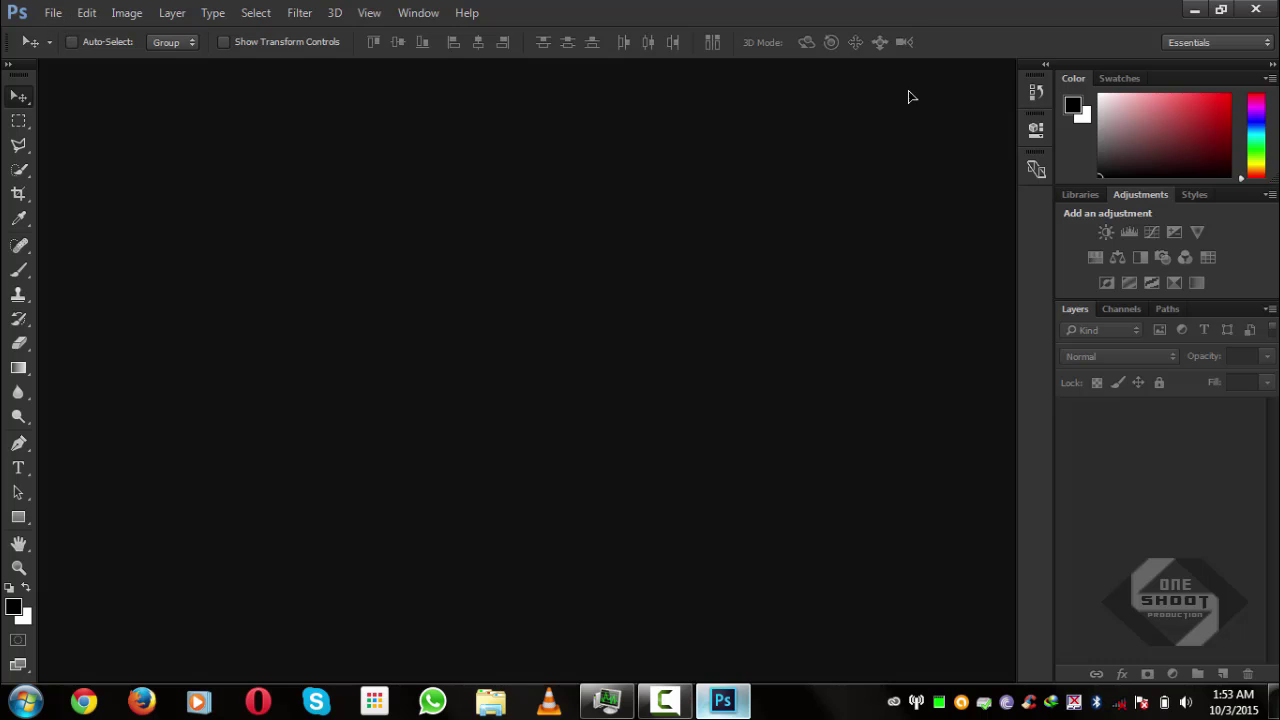
Step: Reopen Oil Paint Retouch.psd from the desktop in Photoshop and fit it on screen
{"action": "left_click", "coordinate": [1194, 9]}
{"action": "mouse_move", "coordinate": [44, 130]}
{"action": "left_mouse_down"}
{"action": "mouse_move", "coordinate": [686, 443]}
{"action": "mouse_move", "coordinate": [740, 700]}
{"action": "mouse_move", "coordinate": [505, 410]}
{"action": "mouse_move", "coordinate": [743, 712]}
{"action": "mouse_move", "coordinate": [590, 452]}
{"action": "left_mouse_up"}
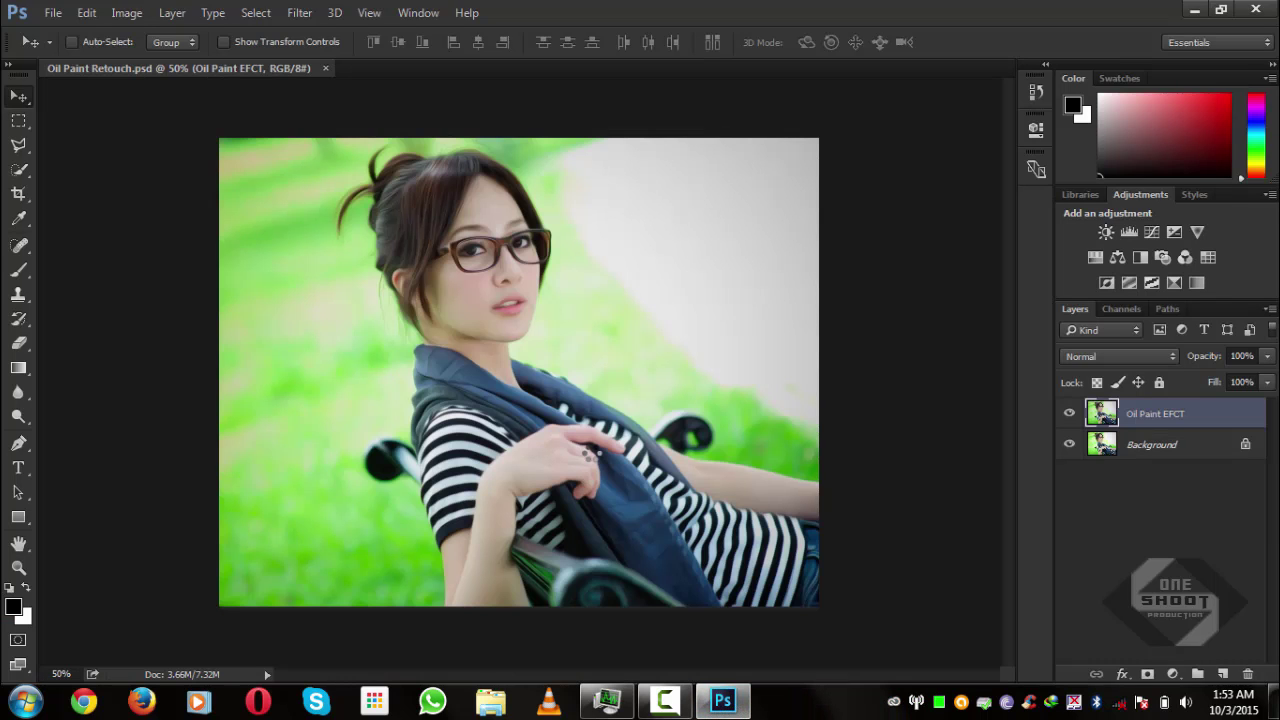
{"action": "key", "text": "ctrl+9"}
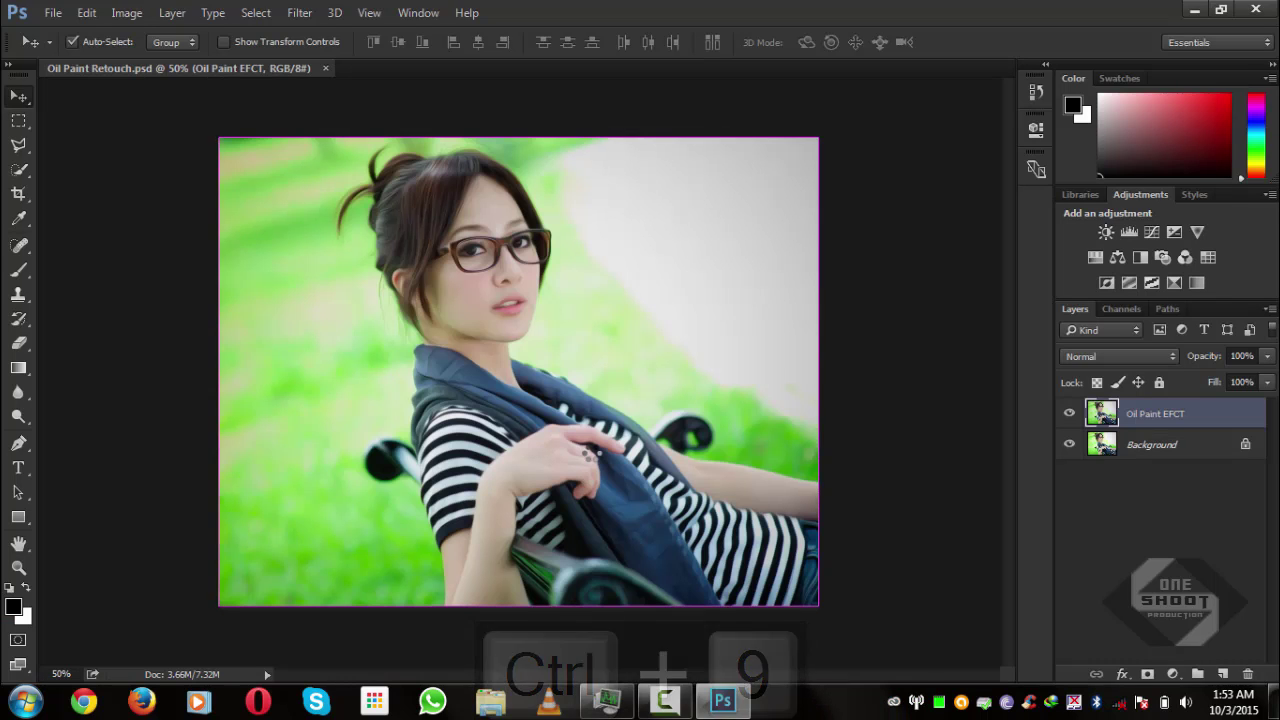
{"action": "key", "text": "ctrl+0"}
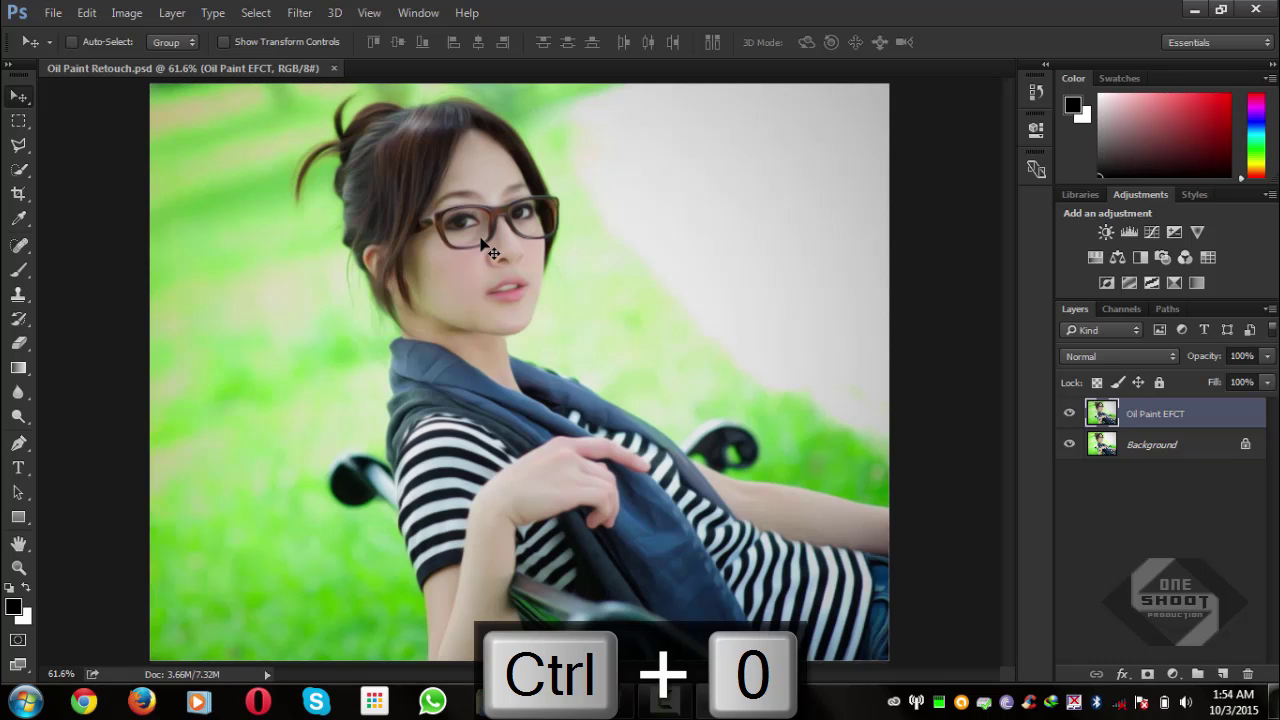
{"action": "left_click", "coordinate": [307, 20]}
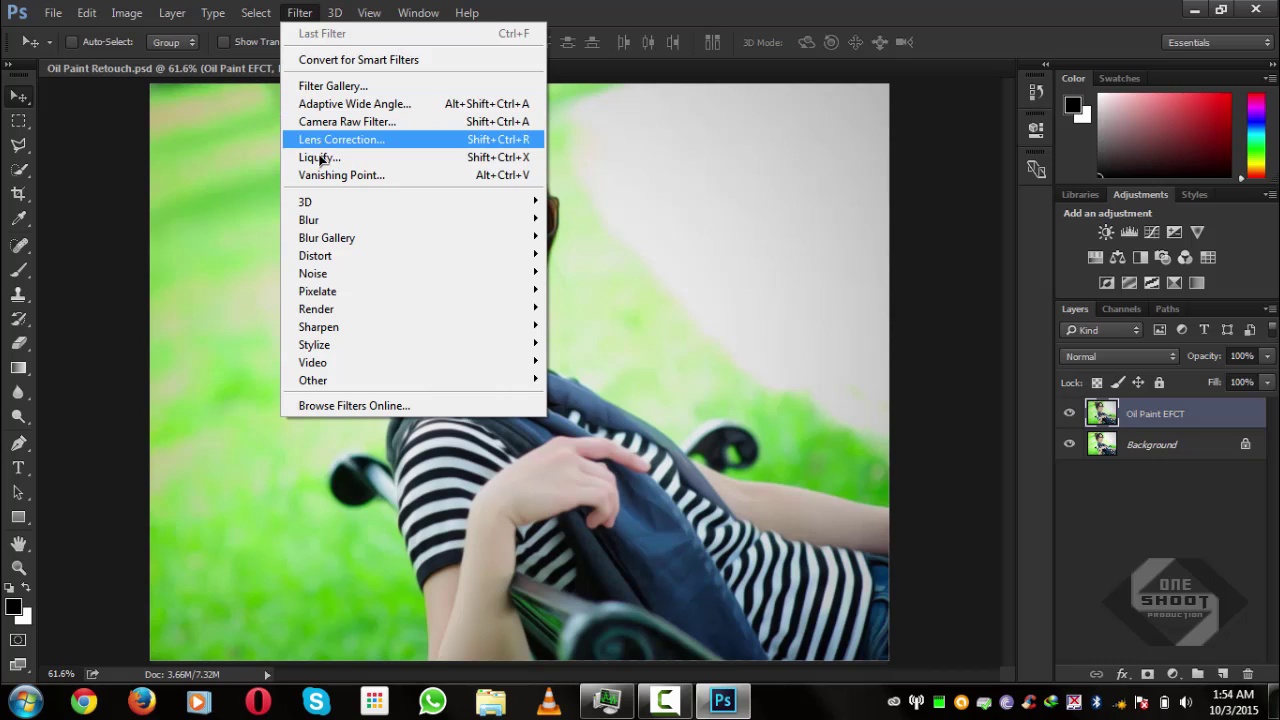
{"action": "left_click", "coordinate": [254, 229]}
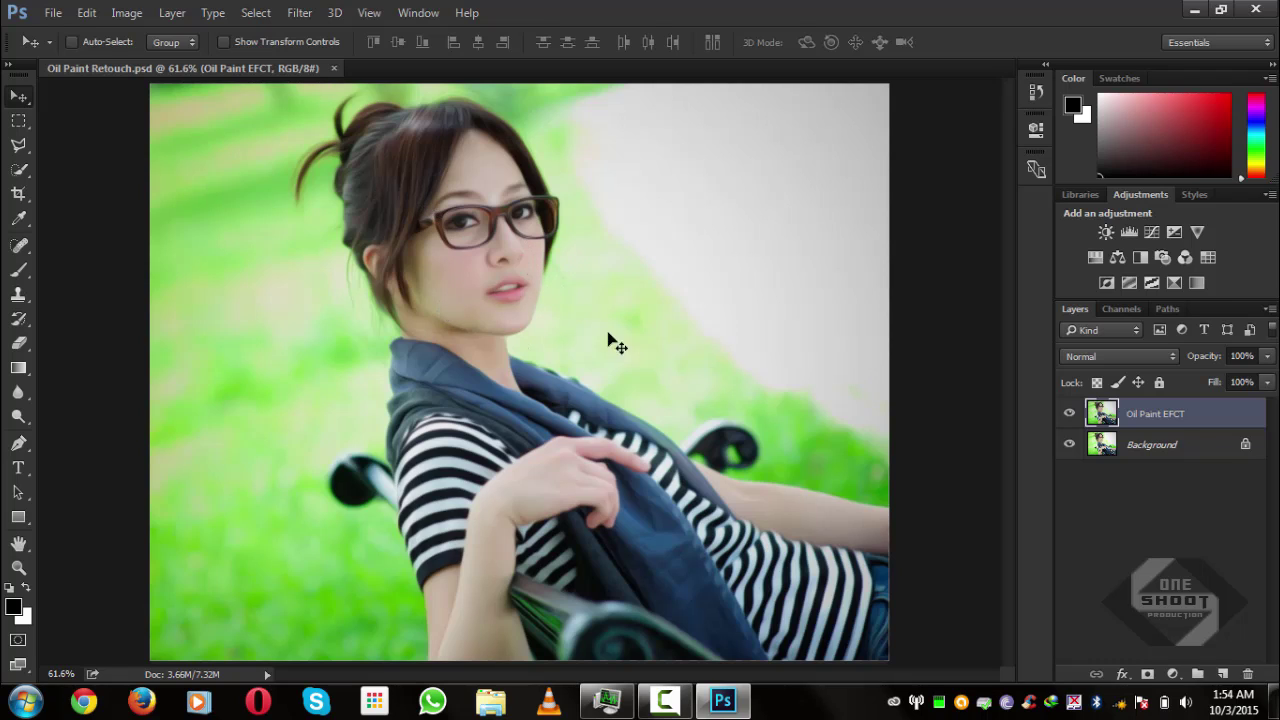
Step: Duplicate the Oil Paint EFCT layer, hide the original, and launch Camera Raw Filter on the copy
{"action": "mouse_move", "coordinate": [1163, 413]}
{"action": "left_mouse_down"}
{"action": "mouse_move", "coordinate": [1180, 612]}
{"action": "mouse_move", "coordinate": [1222, 674]}
{"action": "left_mouse_up"}
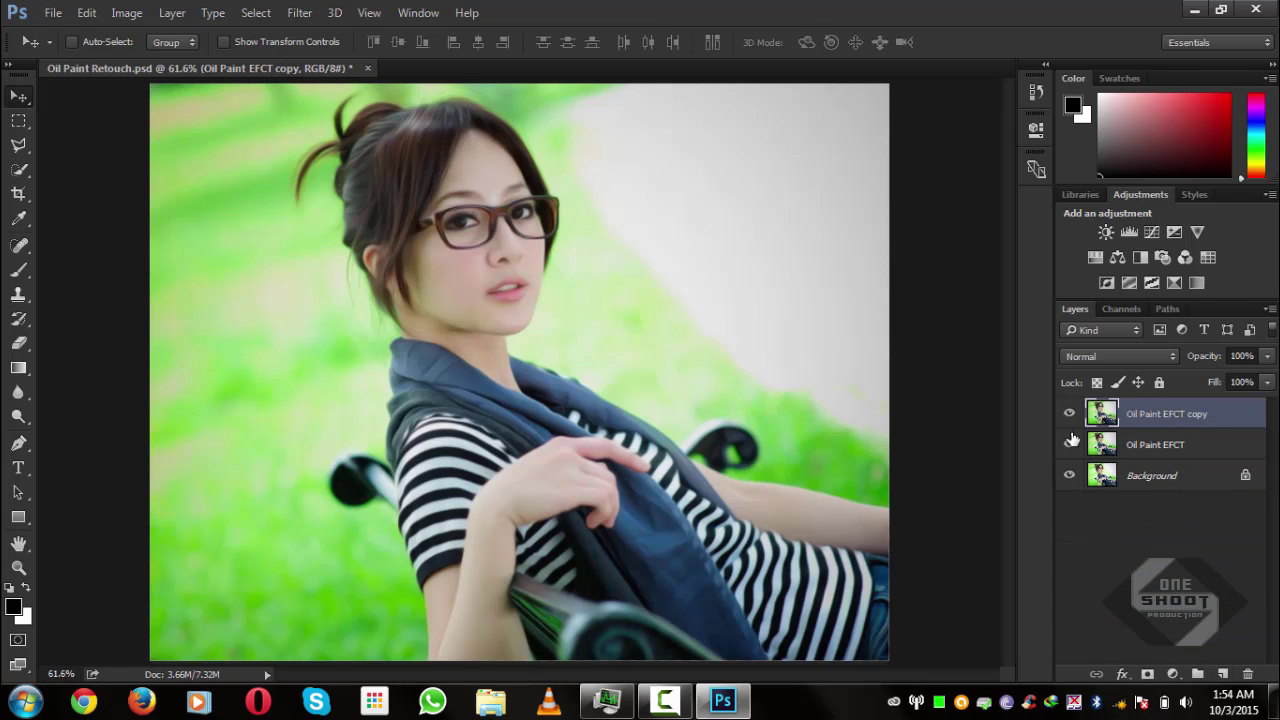
{"action": "left_click", "coordinate": [1069, 444]}
{"action": "left_click", "coordinate": [300, 13]}
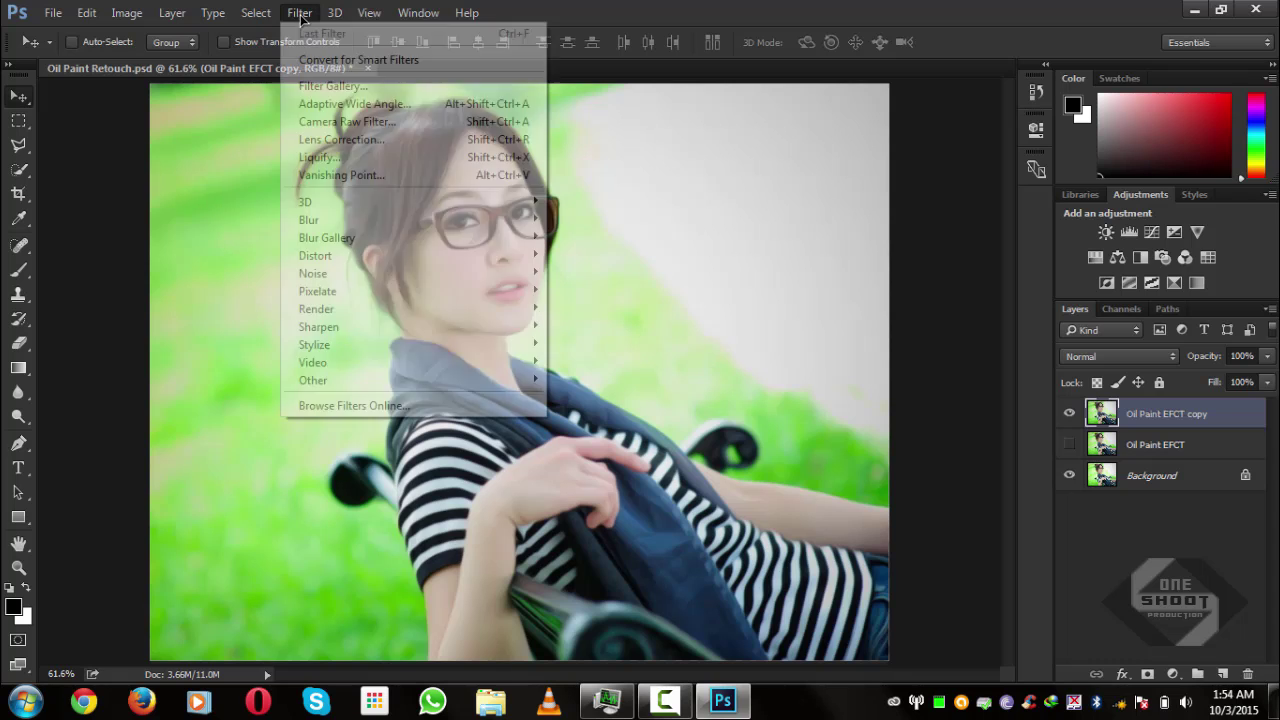
{"action": "left_click", "coordinate": [341, 124]}
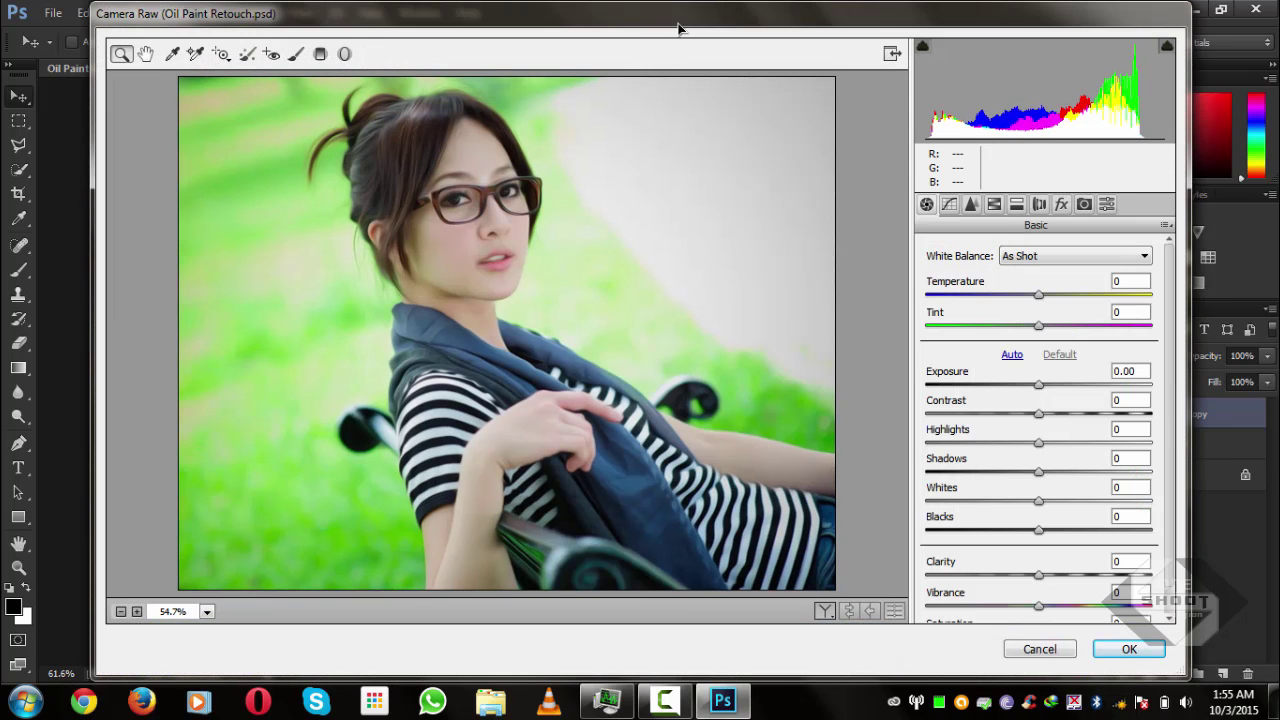
Step: Switch the Camera Raw preview to a left-right before/after split view
{"action": "left_click_drag", "start_coordinate": [676, 24], "coordinate": [609, 22]}
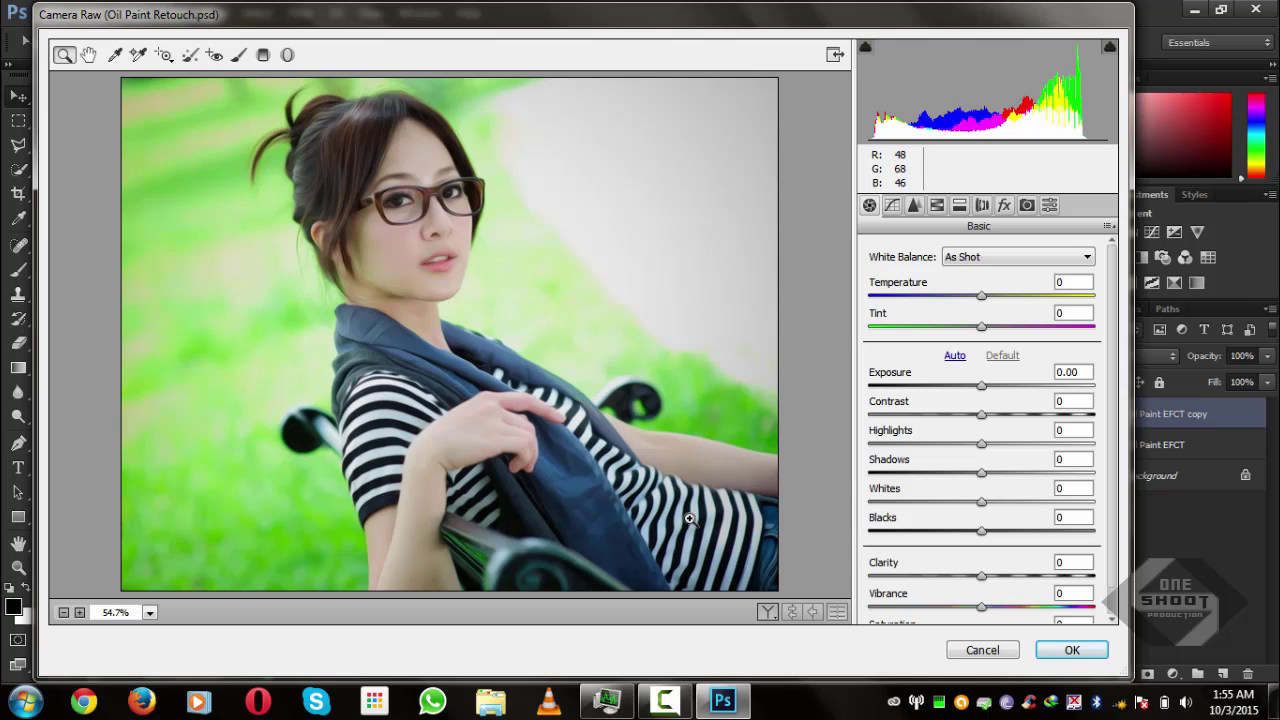
{"action": "left_click", "coordinate": [768, 613]}
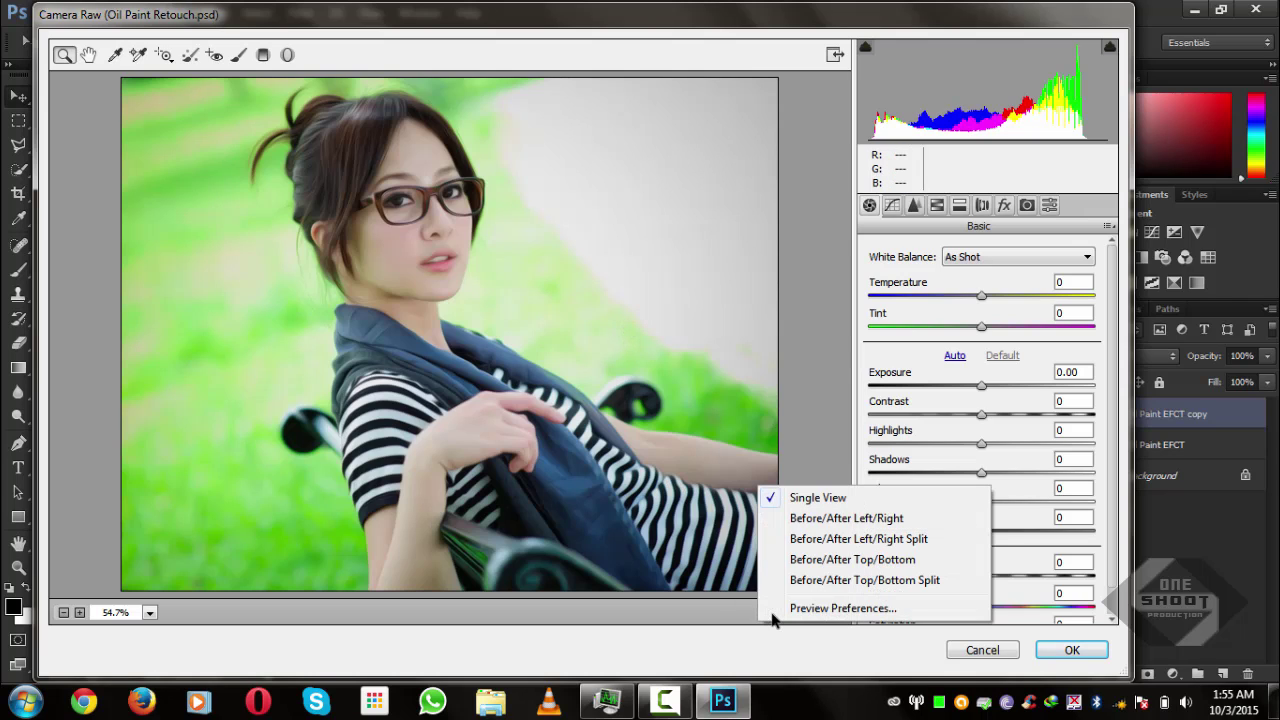
{"action": "left_click", "coordinate": [817, 538]}
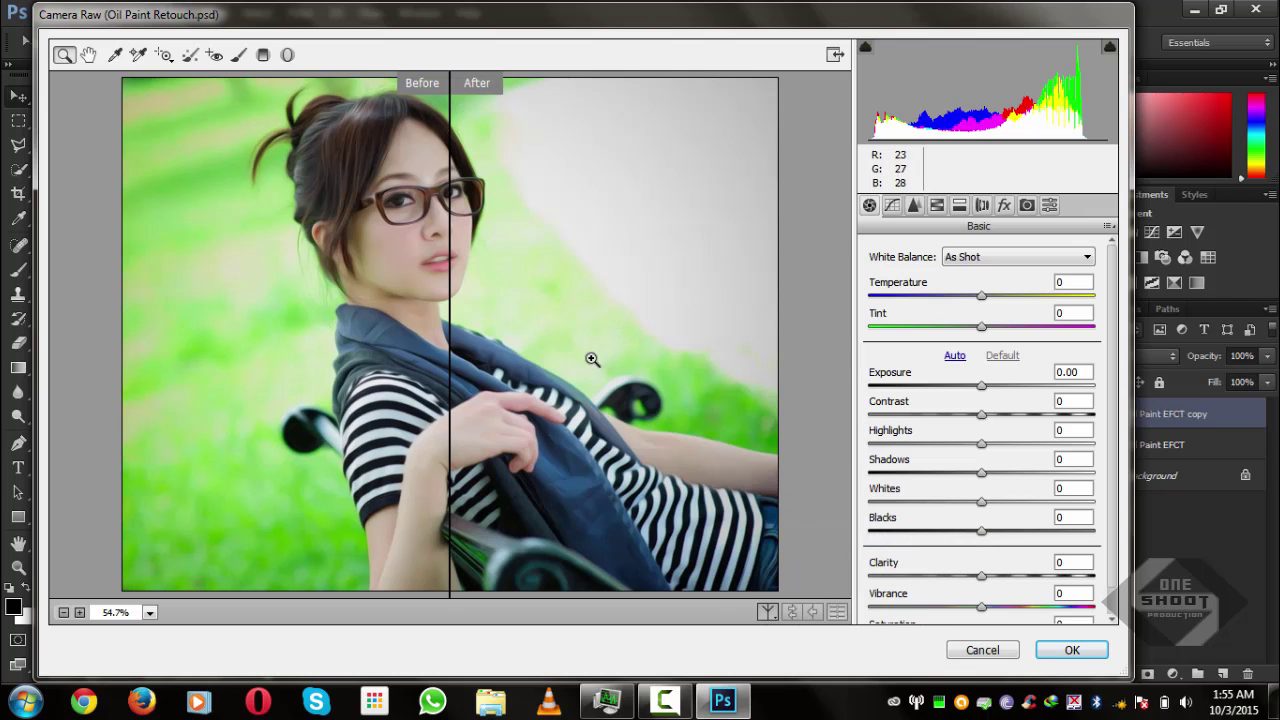
Step: Zoom and pan the Camera Raw preview to frame the whole face and glasses
{"action": "left_click", "coordinate": [390, 220]}
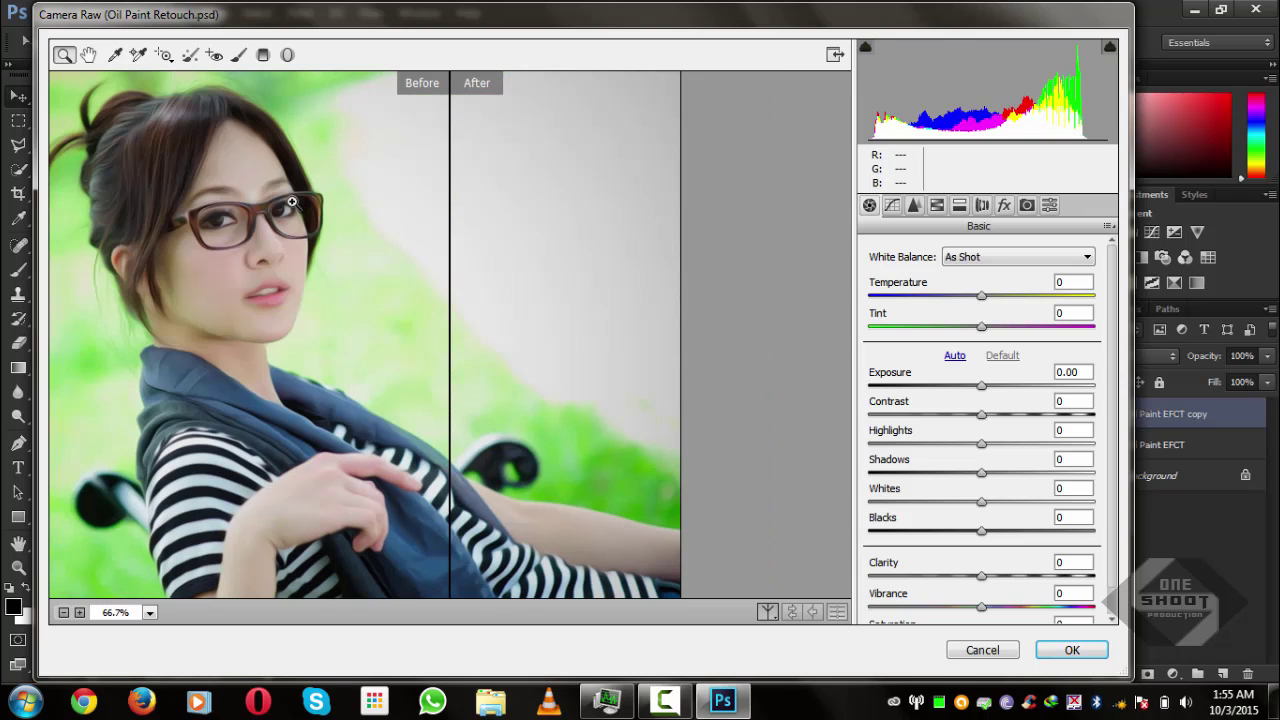
{"action": "left_click", "coordinate": [275, 200]}
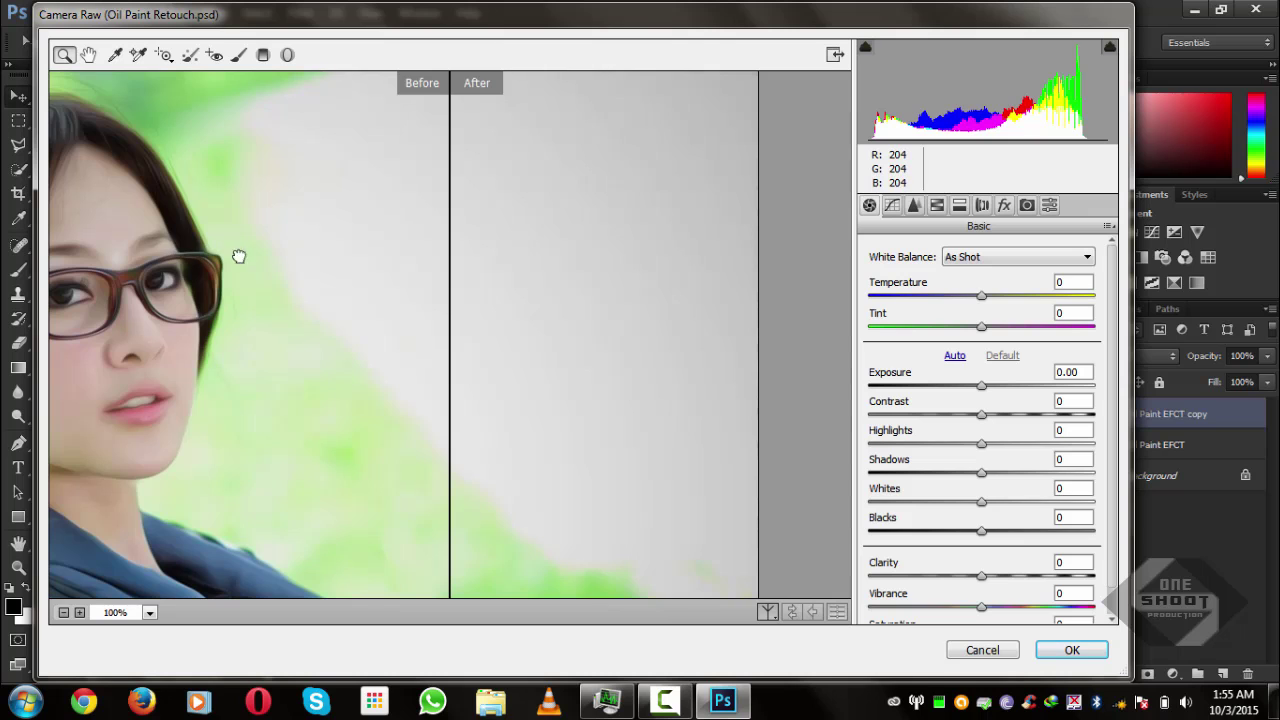
{"action": "left_click_drag", "start_coordinate": [240, 257], "coordinate": [812, 170]}
{"action": "left_click_drag", "start_coordinate": [404, 142], "coordinate": [434, 231]}
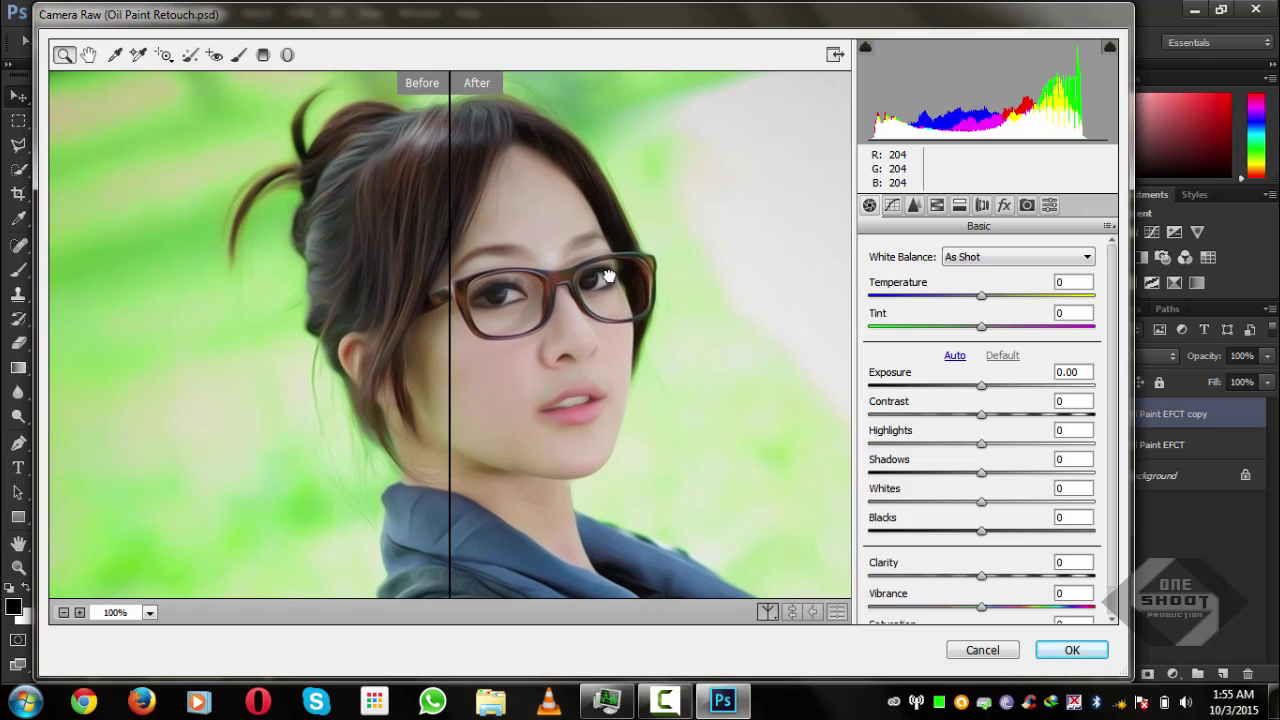
{"action": "left_click", "coordinate": [457, 194]}
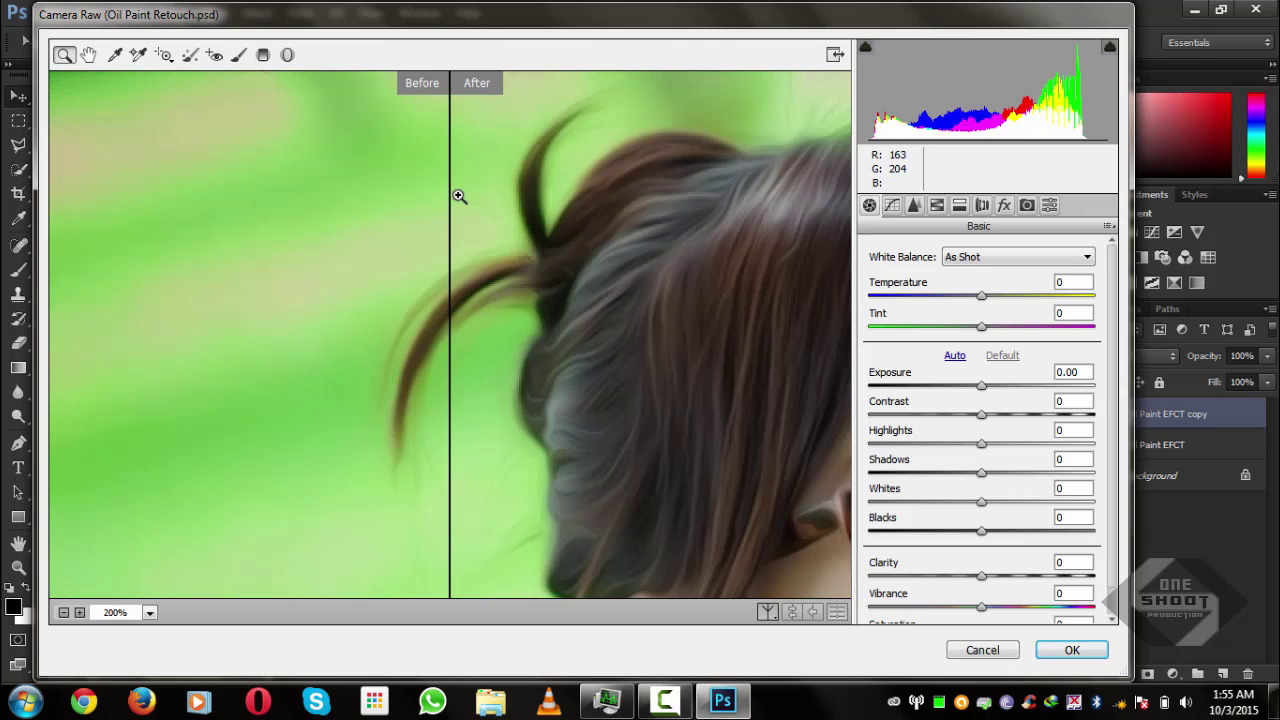
{"action": "left_click_drag", "start_coordinate": [737, 391], "coordinate": [391, 291]}
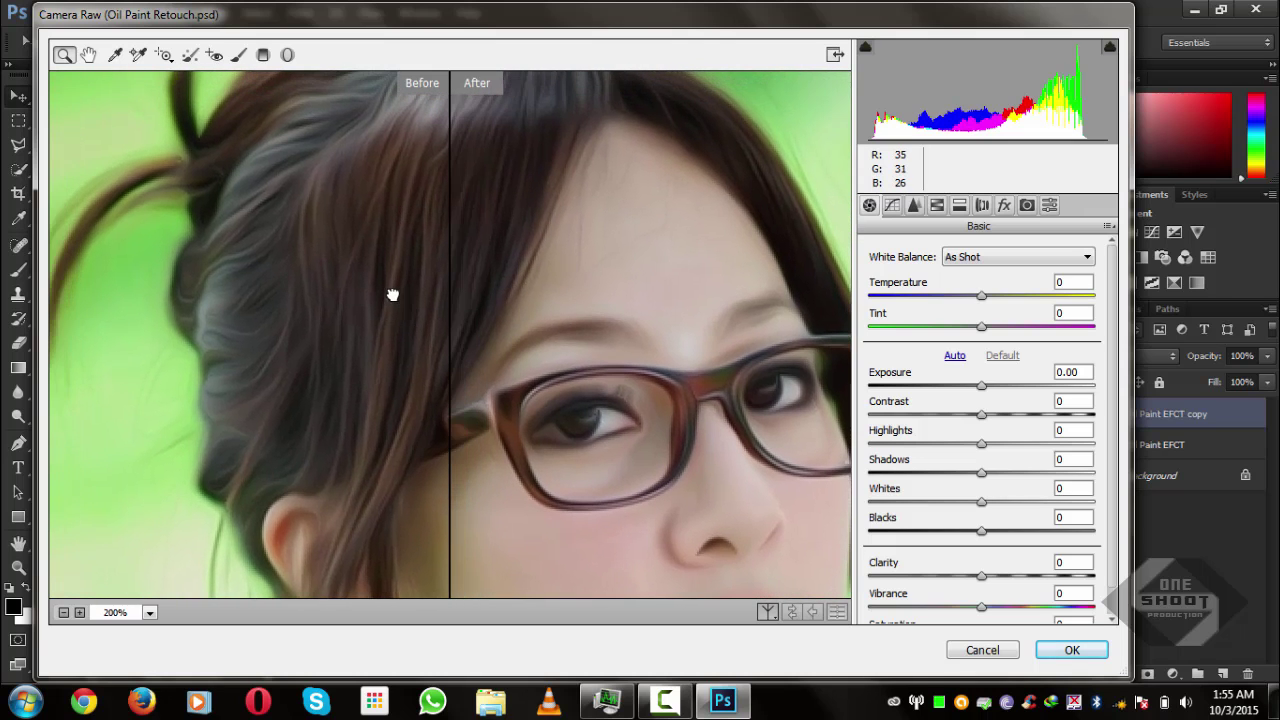
{"action": "left_click", "coordinate": [63, 612]}
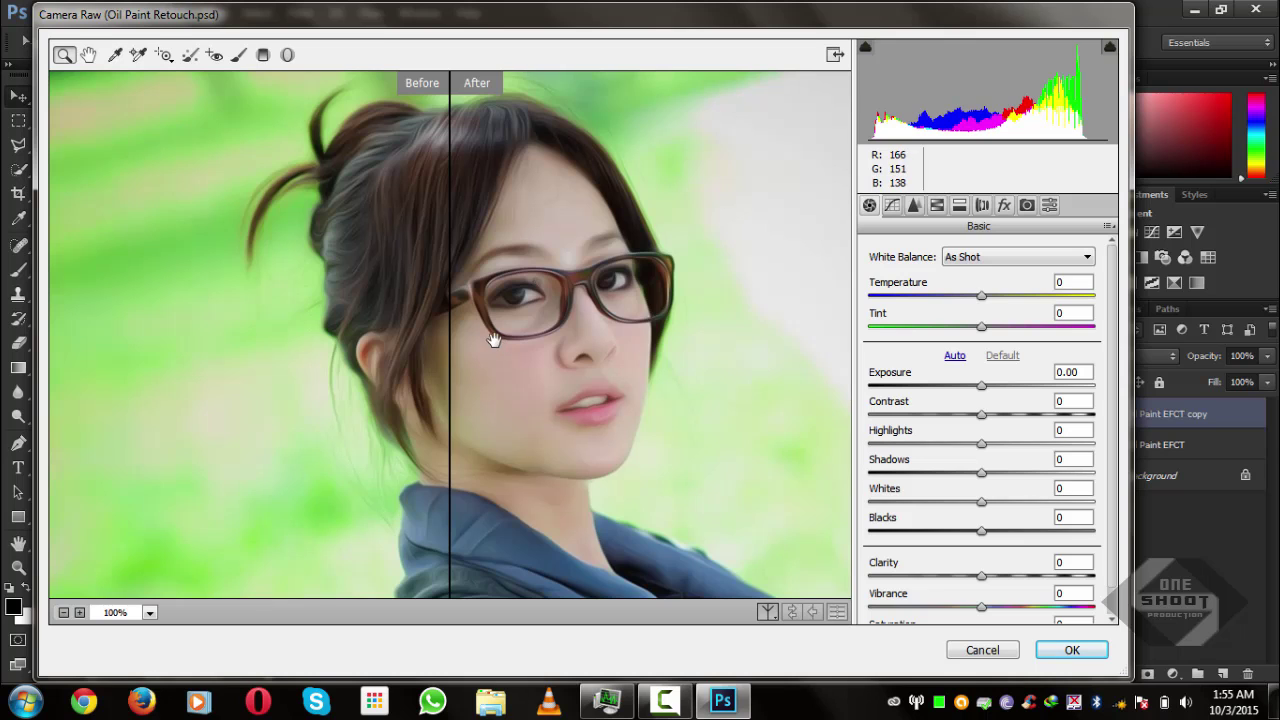
{"action": "mouse_move", "coordinate": [497, 337]}
{"action": "left_mouse_down"}
{"action": "mouse_move", "coordinate": [501, 285]}
{"action": "mouse_move", "coordinate": [514, 314]}
{"action": "mouse_move", "coordinate": [498, 327]}
{"action": "left_mouse_up"}
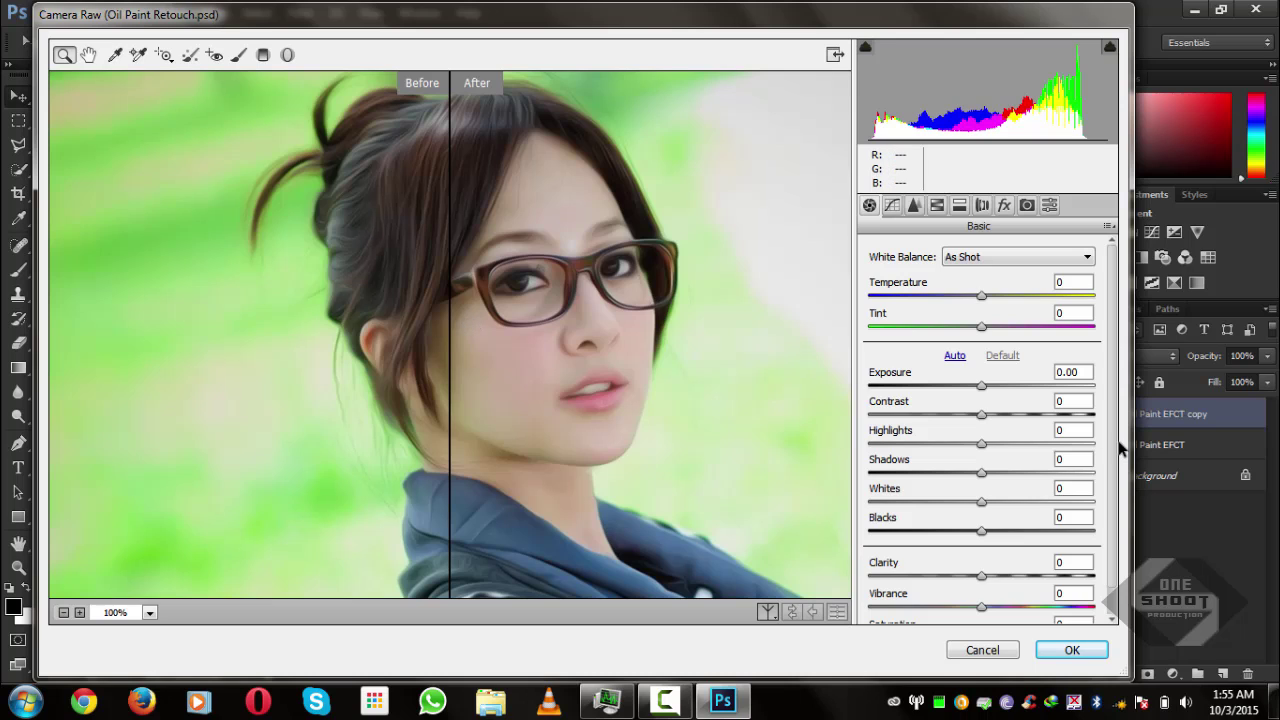
Step: In the Basic panel, set Exposure +0.15, Highlights +8 and Shadows +15
{"action": "left_click_drag", "start_coordinate": [984, 388], "coordinate": [993, 445]}
{"action": "left_click_drag", "start_coordinate": [993, 443], "coordinate": [990, 443]}
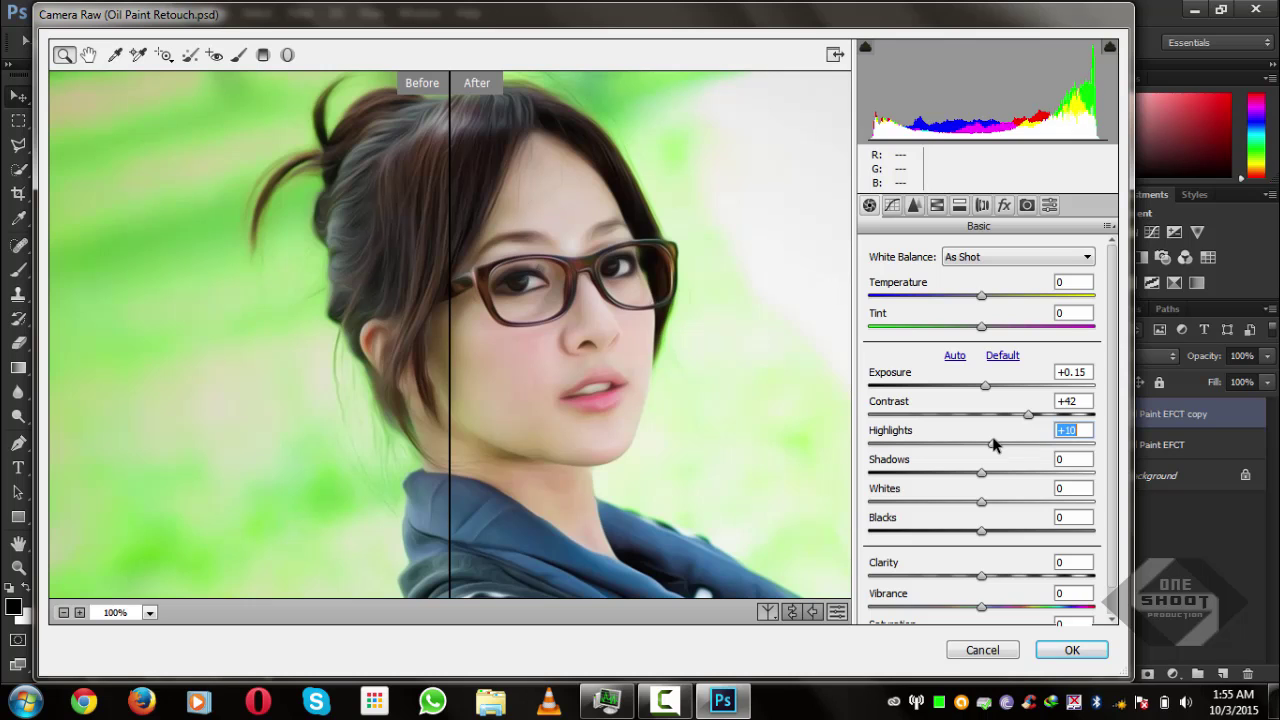
{"action": "left_click", "coordinate": [951, 473]}
{"action": "left_click_drag", "start_coordinate": [951, 473], "coordinate": [945, 533]}
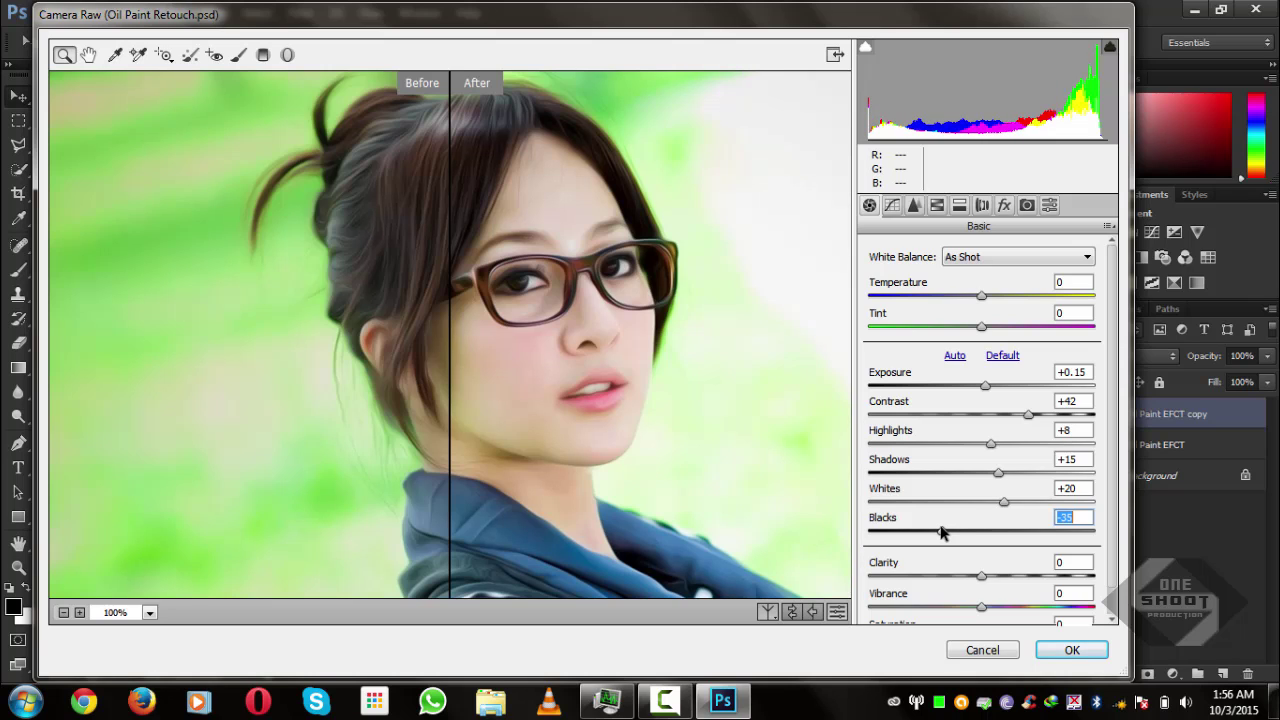
{"action": "left_click_drag", "start_coordinate": [1110, 375], "coordinate": [1113, 503]}
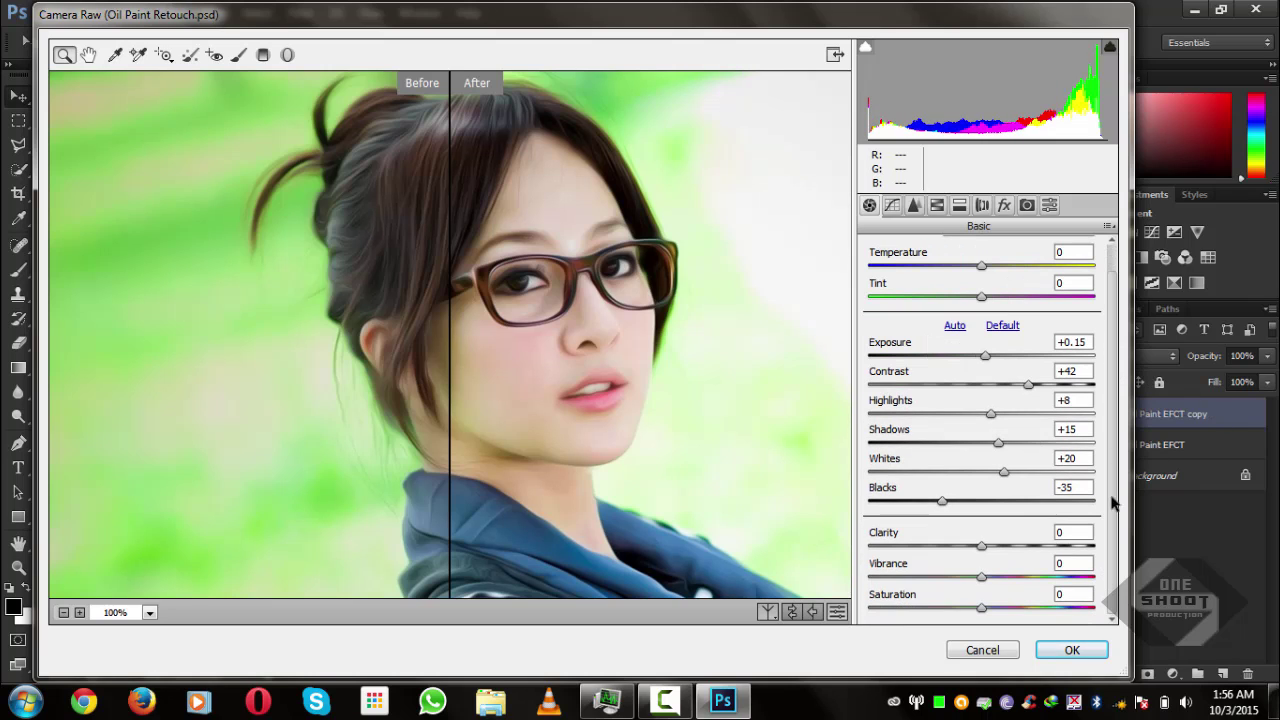
Step: Raise Clarity to +15 and Vibrance to +10, then recentre the whole face in the preview
{"action": "left_click_drag", "start_coordinate": [981, 548], "coordinate": [1000, 551]}
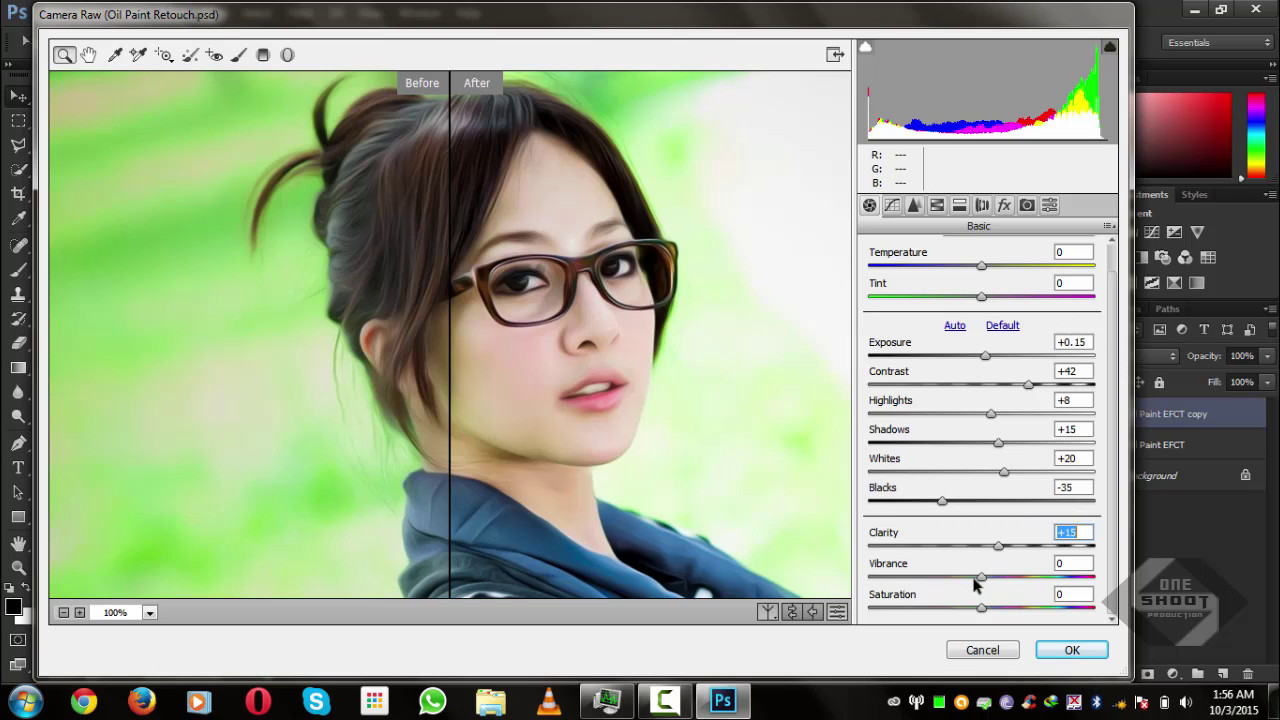
{"action": "left_click_drag", "start_coordinate": [983, 577], "coordinate": [988, 614]}
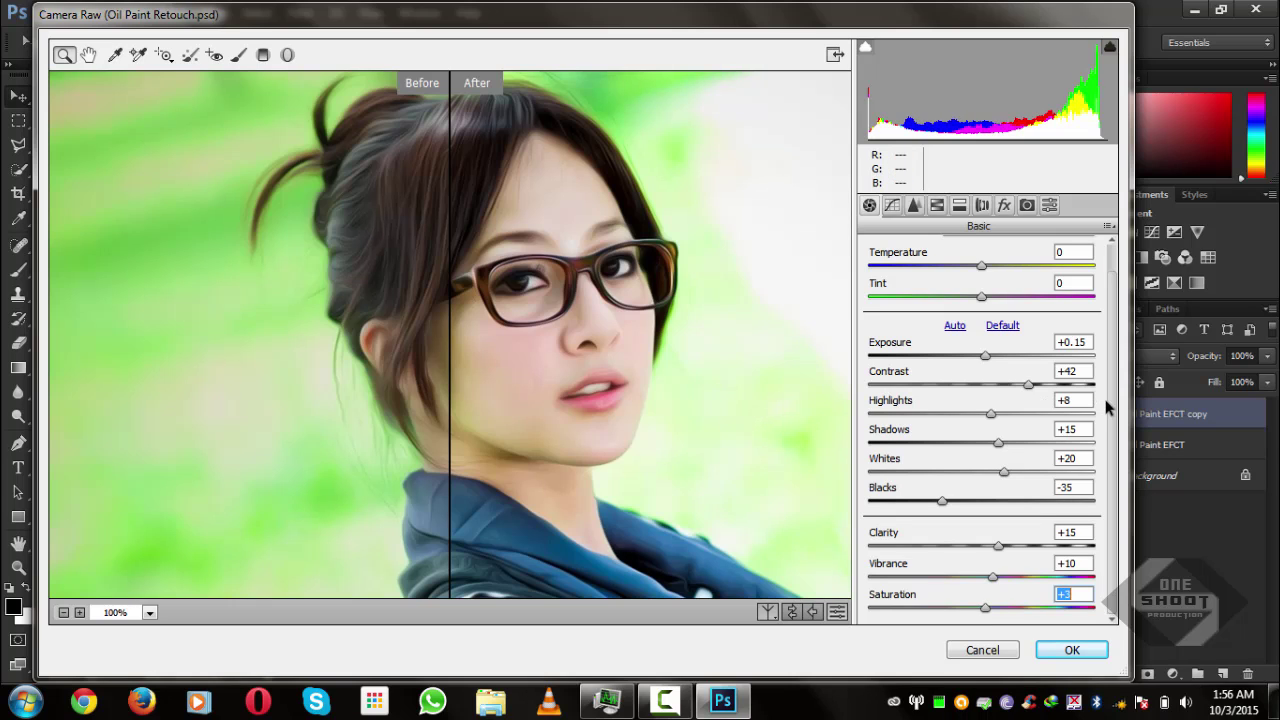
{"action": "scroll", "coordinate": [1115, 408], "scroll_direction": "up", "scroll_amount": 2}
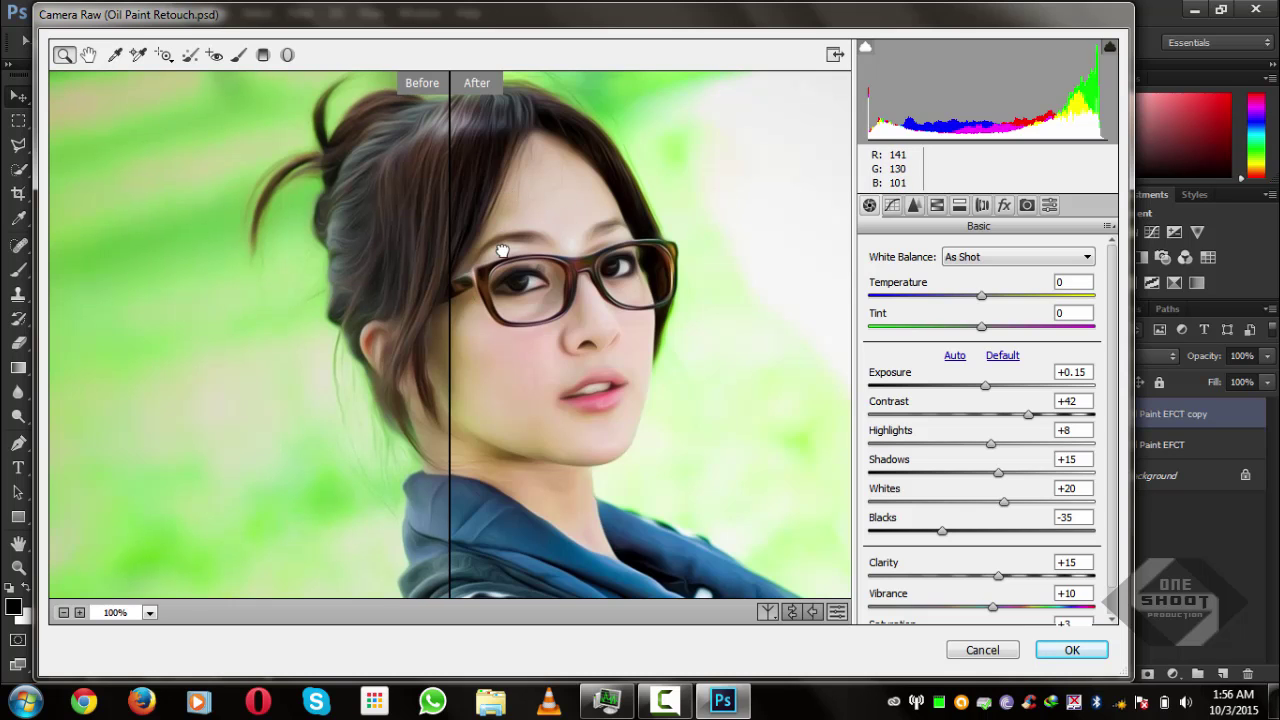
{"action": "left_click_drag", "start_coordinate": [508, 194], "coordinate": [471, 283]}
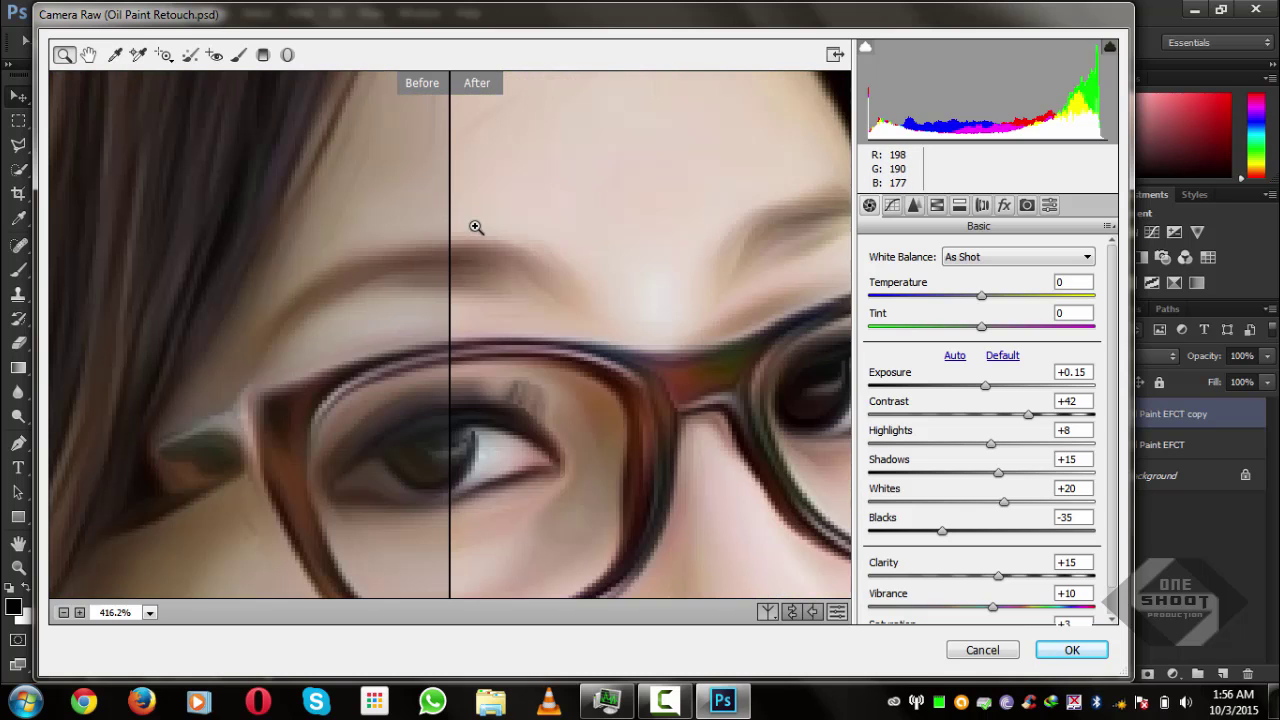
{"action": "left_click", "coordinate": [62, 613]}
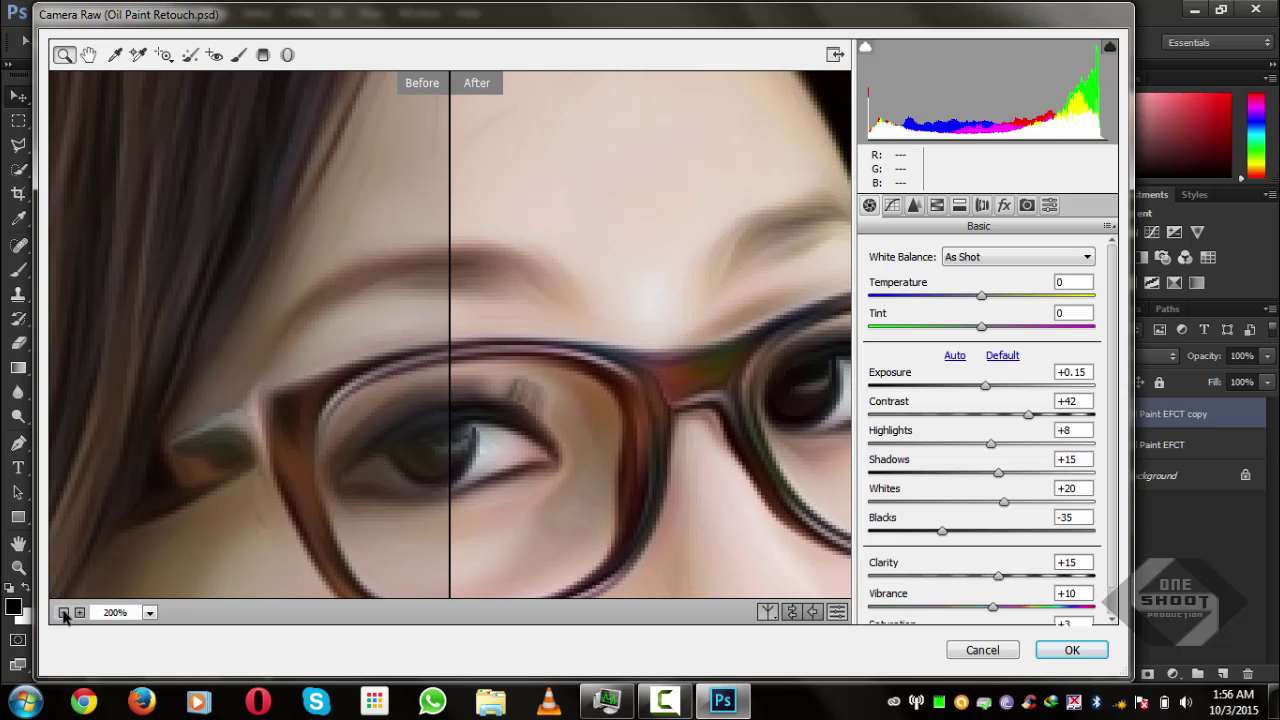
{"action": "left_click", "coordinate": [62, 613]}
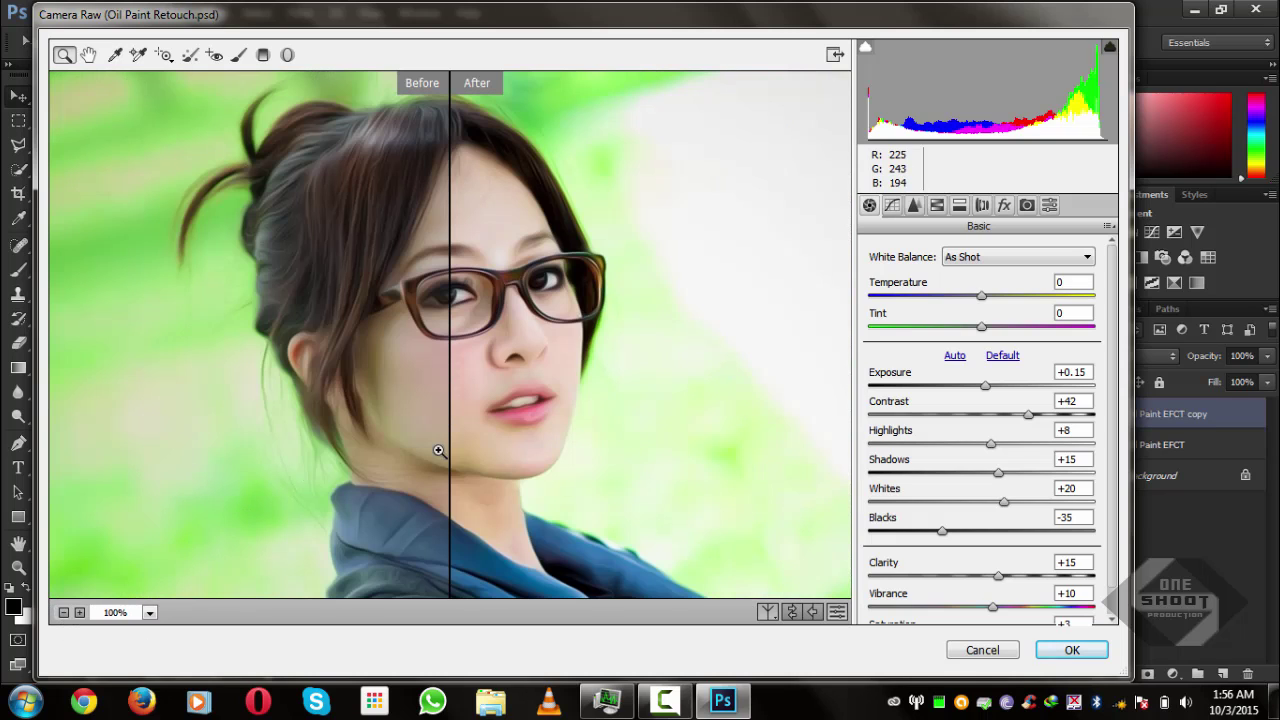
{"action": "left_click_drag", "start_coordinate": [457, 449], "coordinate": [491, 428]}
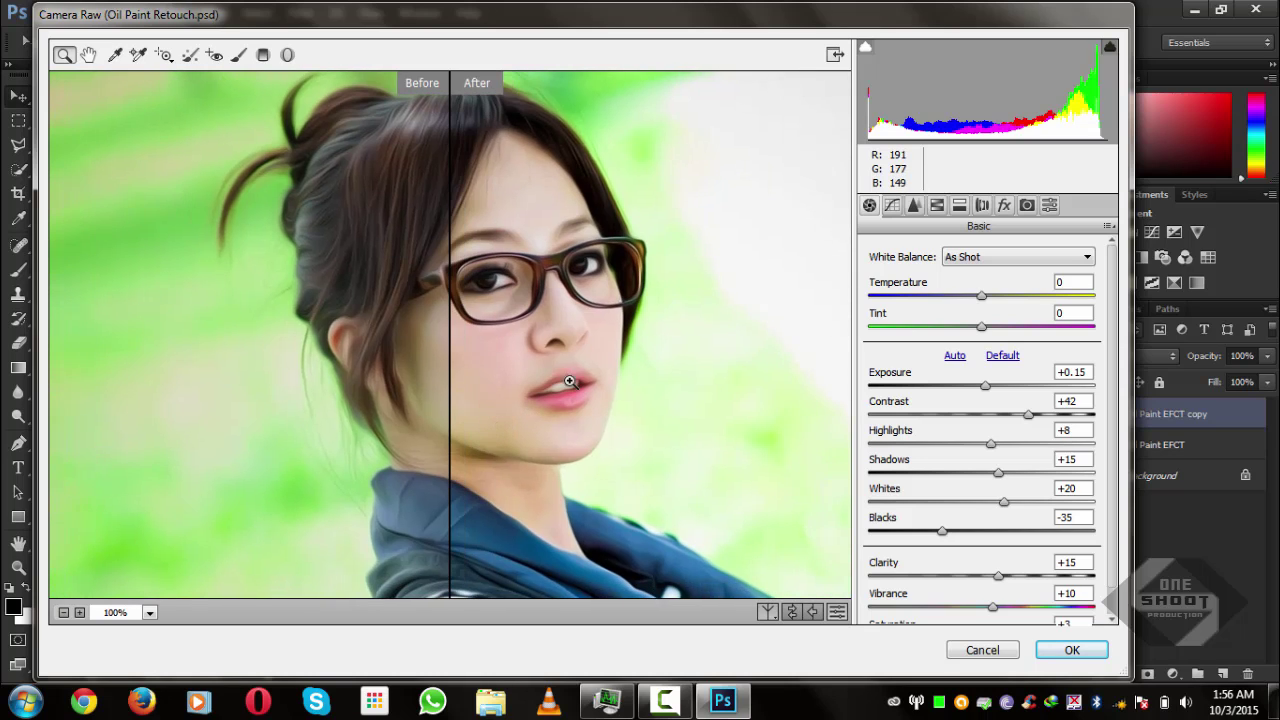
Step: On the Parametric tone curve, set Lights +1, Darks -8 and Shadows -8
{"action": "left_click", "coordinate": [892, 206]}
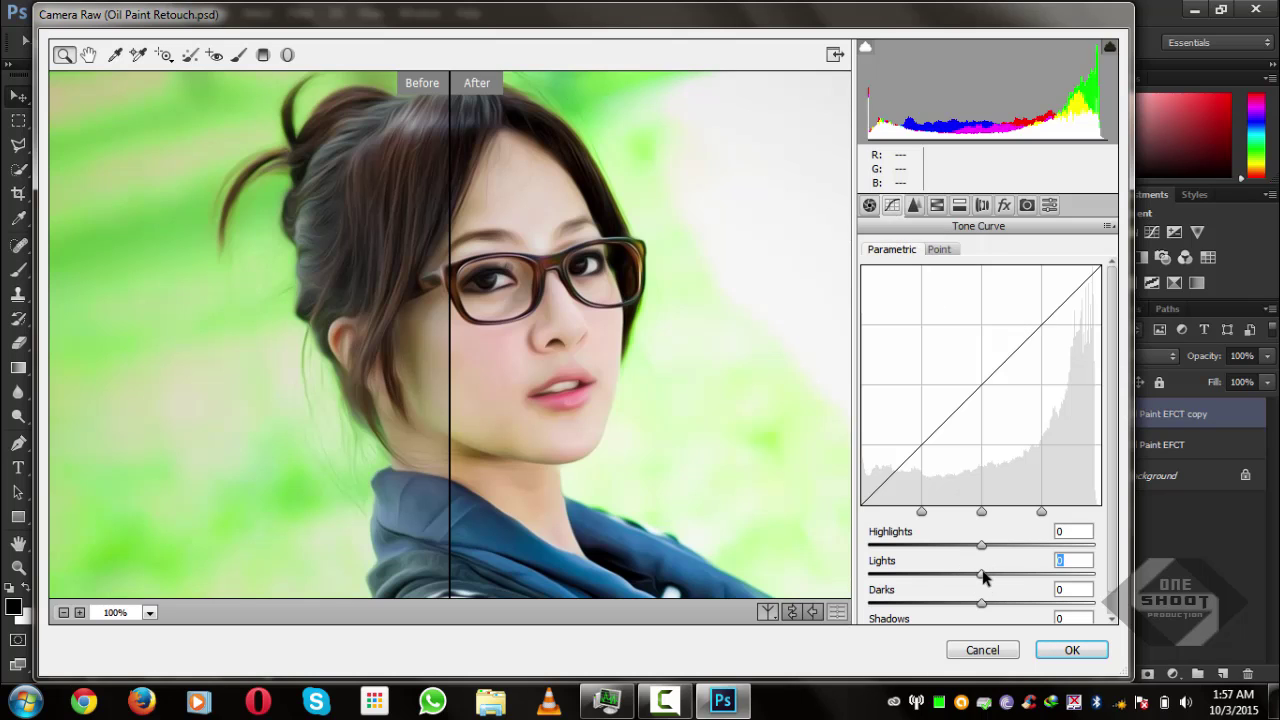
{"action": "left_click_drag", "start_coordinate": [983, 576], "coordinate": [985, 576]}
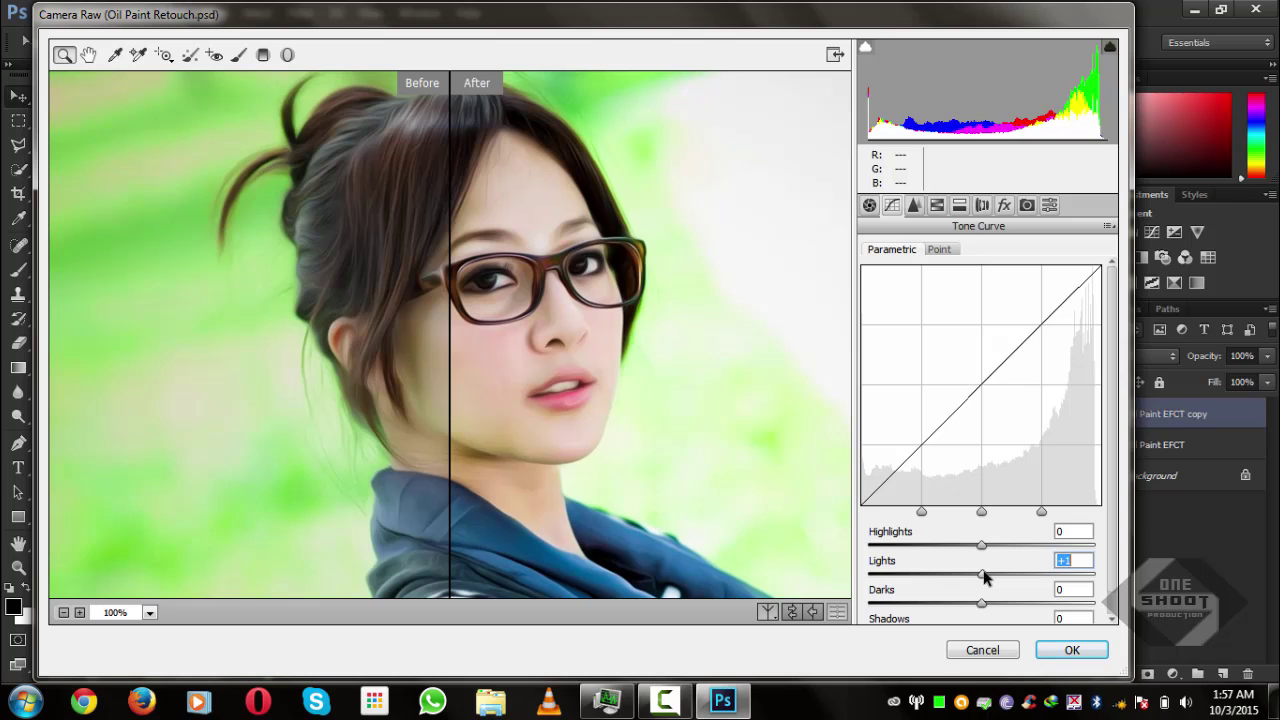
{"action": "left_click_drag", "start_coordinate": [969, 607], "coordinate": [972, 607]}
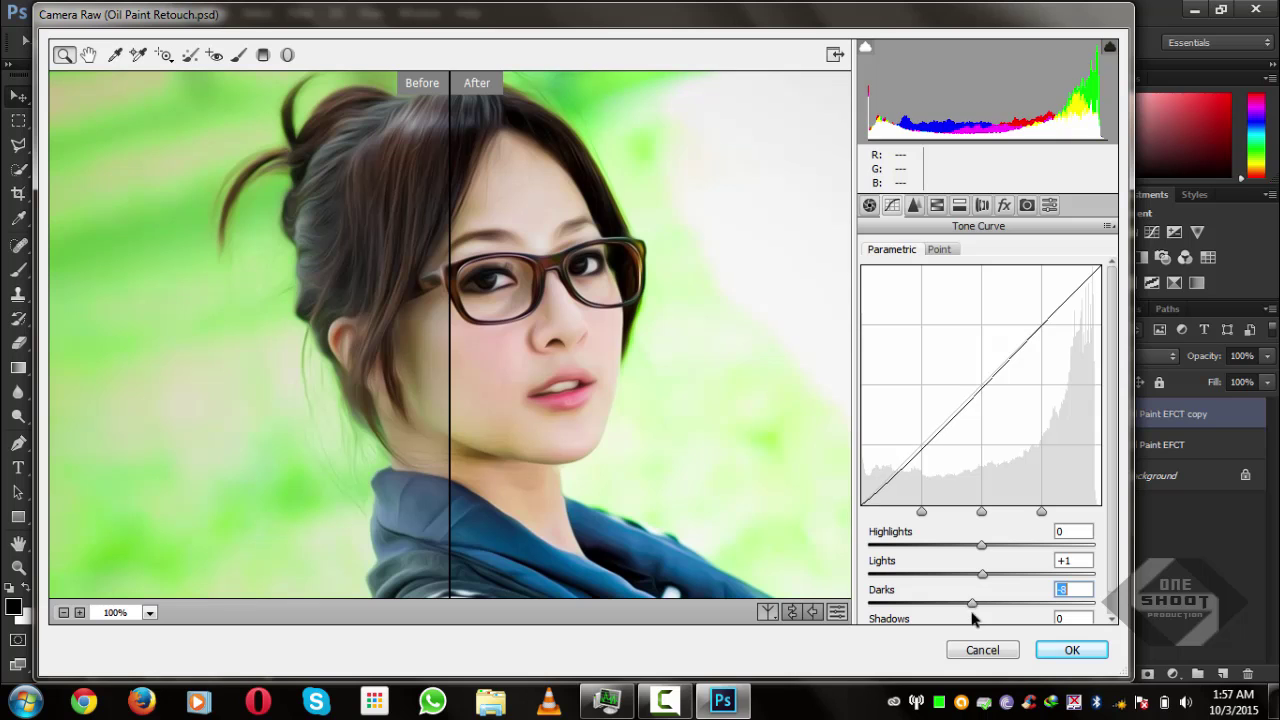
{"action": "scroll", "coordinate": [1112, 522], "scroll_direction": "down", "scroll_amount": 1}
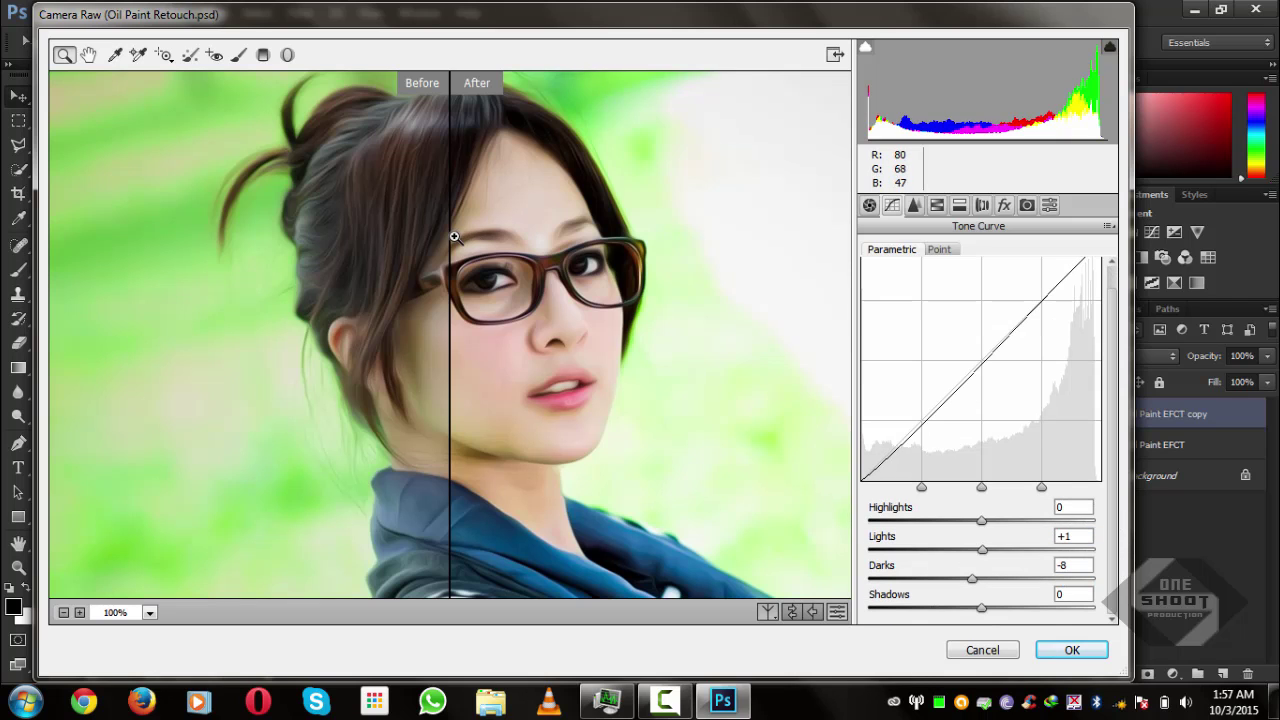
{"action": "mouse_move", "coordinate": [471, 236]}
{"action": "left_mouse_down"}
{"action": "mouse_move", "coordinate": [537, 234]}
{"action": "mouse_move", "coordinate": [490, 240]}
{"action": "left_mouse_up"}
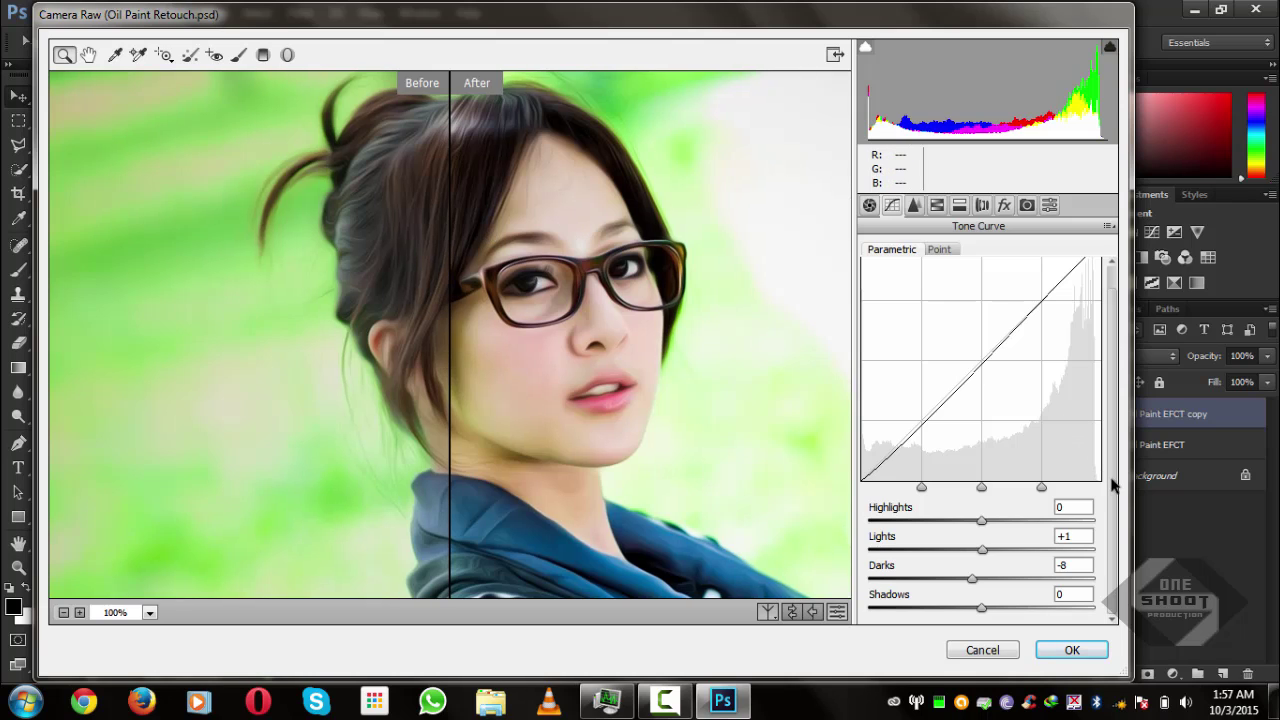
{"action": "left_click_drag", "start_coordinate": [978, 612], "coordinate": [972, 611]}
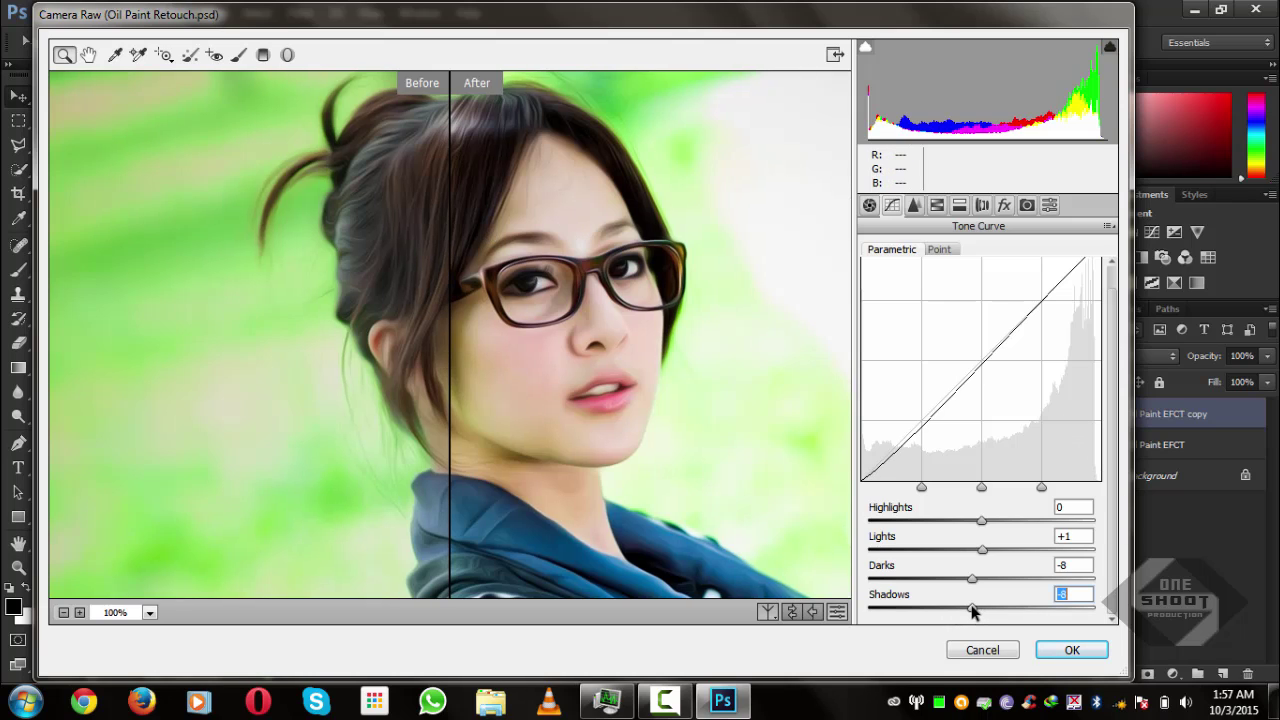
Step: In HSL Luminance, set Oranges +1, Aquas +17, Blues -13, Purples +21, Magentas -25 and lower Greens
{"action": "left_click", "coordinate": [914, 206]}
{"action": "left_click", "coordinate": [940, 207]}
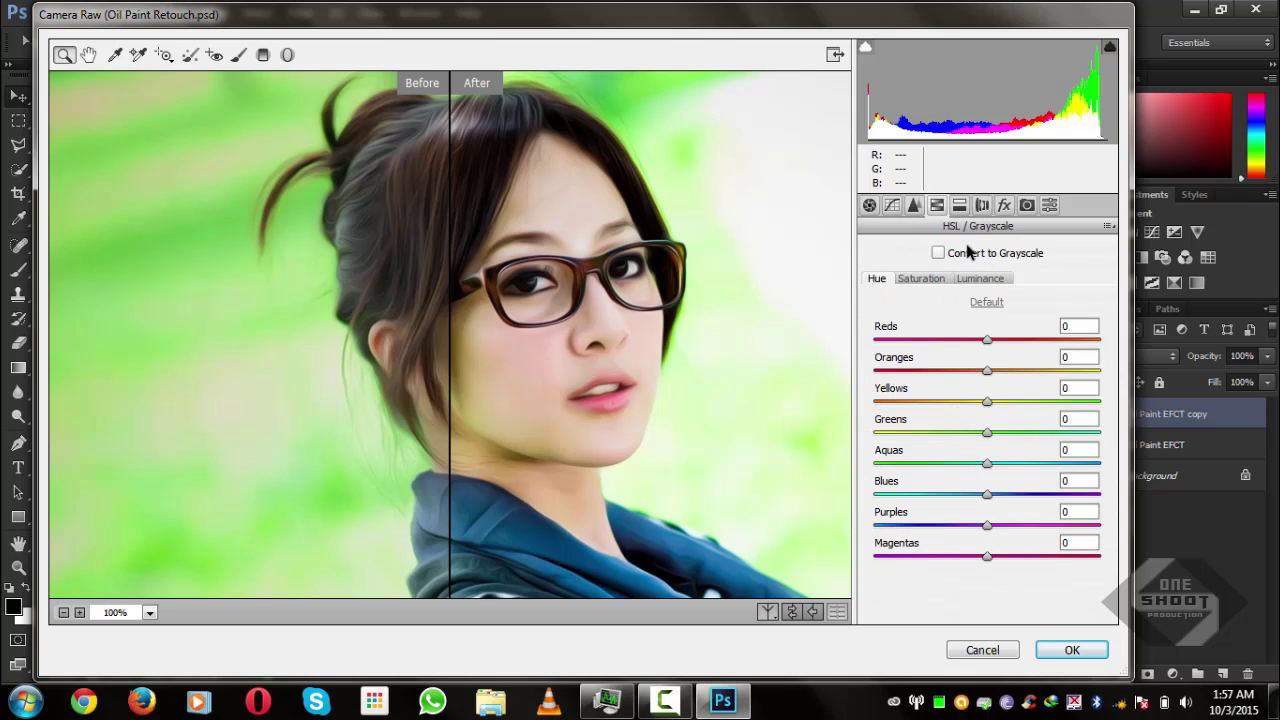
{"action": "left_click", "coordinate": [984, 280]}
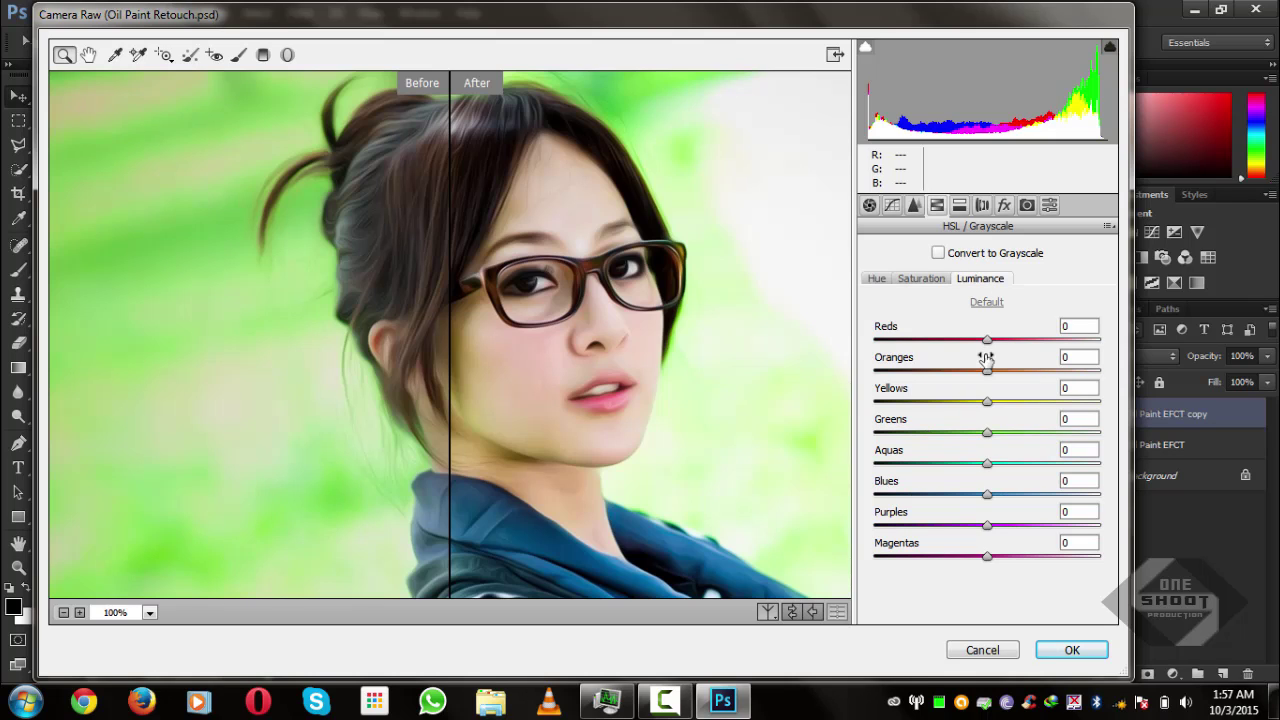
{"action": "mouse_move", "coordinate": [988, 371]}
{"action": "left_mouse_down"}
{"action": "mouse_move", "coordinate": [1000, 373]}
{"action": "mouse_move", "coordinate": [985, 373]}
{"action": "left_mouse_up"}
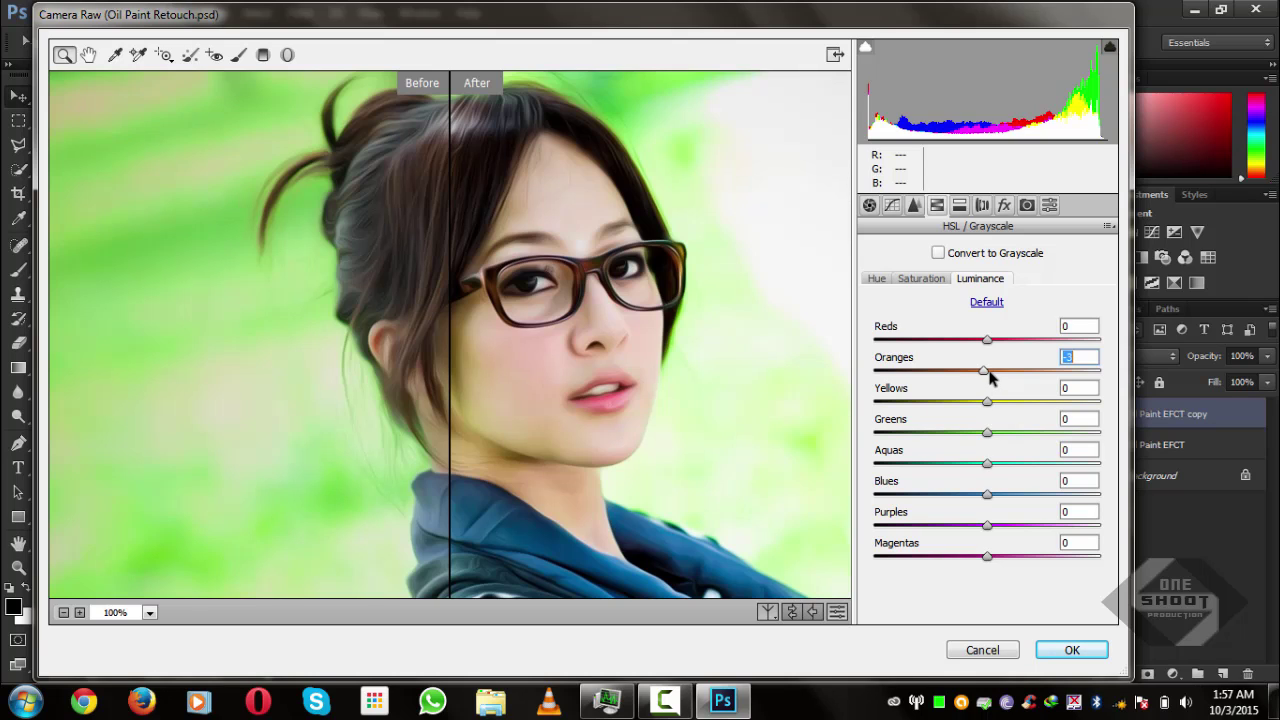
{"action": "left_click_drag", "start_coordinate": [989, 372], "coordinate": [993, 374]}
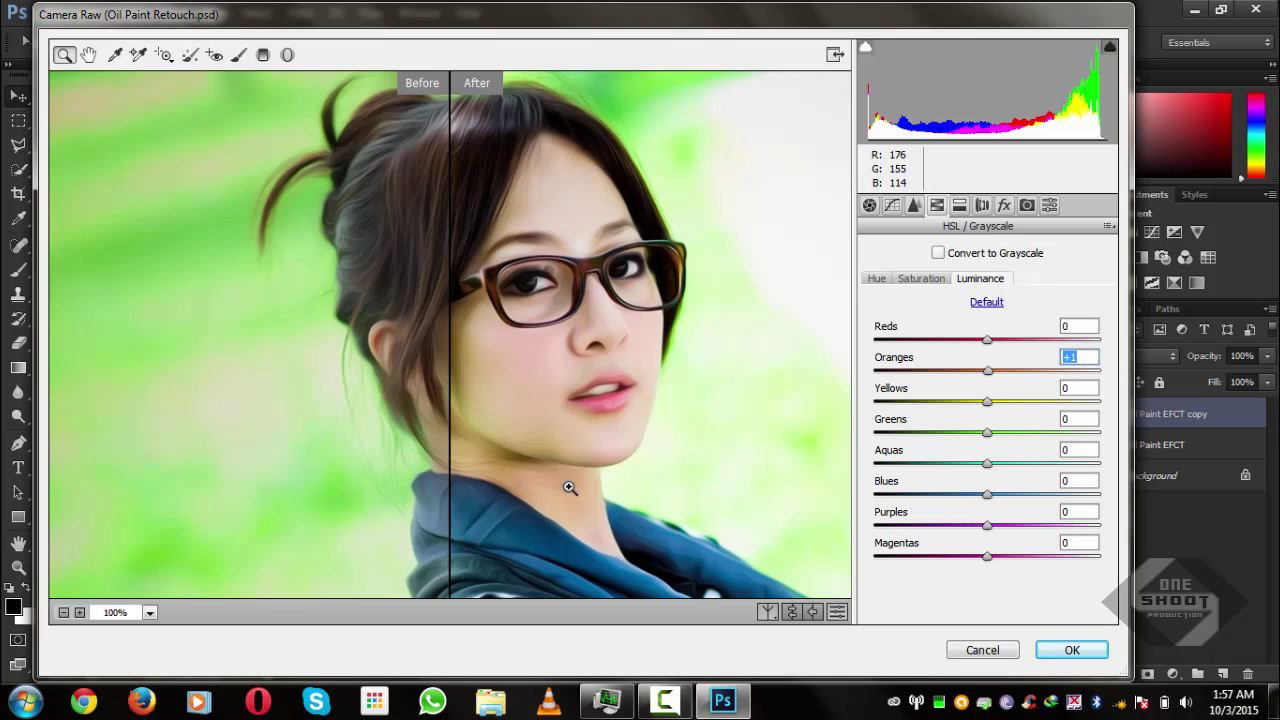
{"action": "left_click_drag", "start_coordinate": [986, 498], "coordinate": [1006, 463]}
{"action": "left_click_drag", "start_coordinate": [537, 449], "coordinate": [446, 277]}
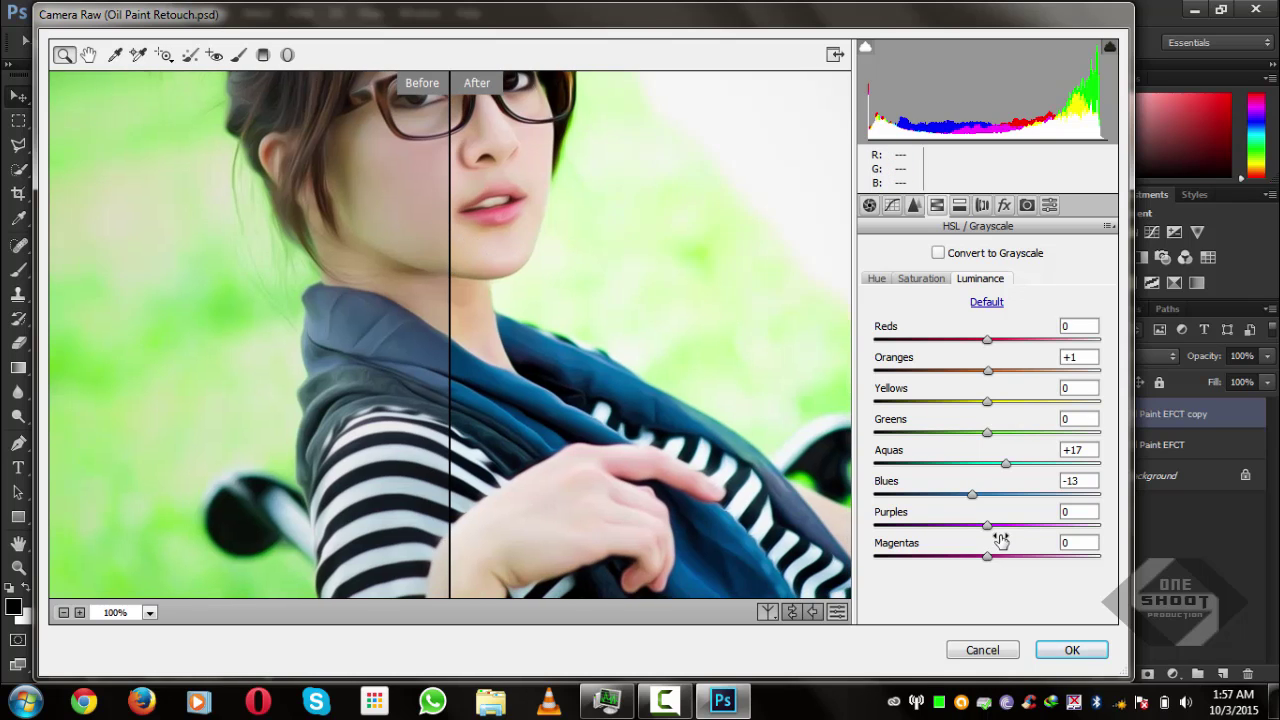
{"action": "left_click_drag", "start_coordinate": [987, 530], "coordinate": [960, 563]}
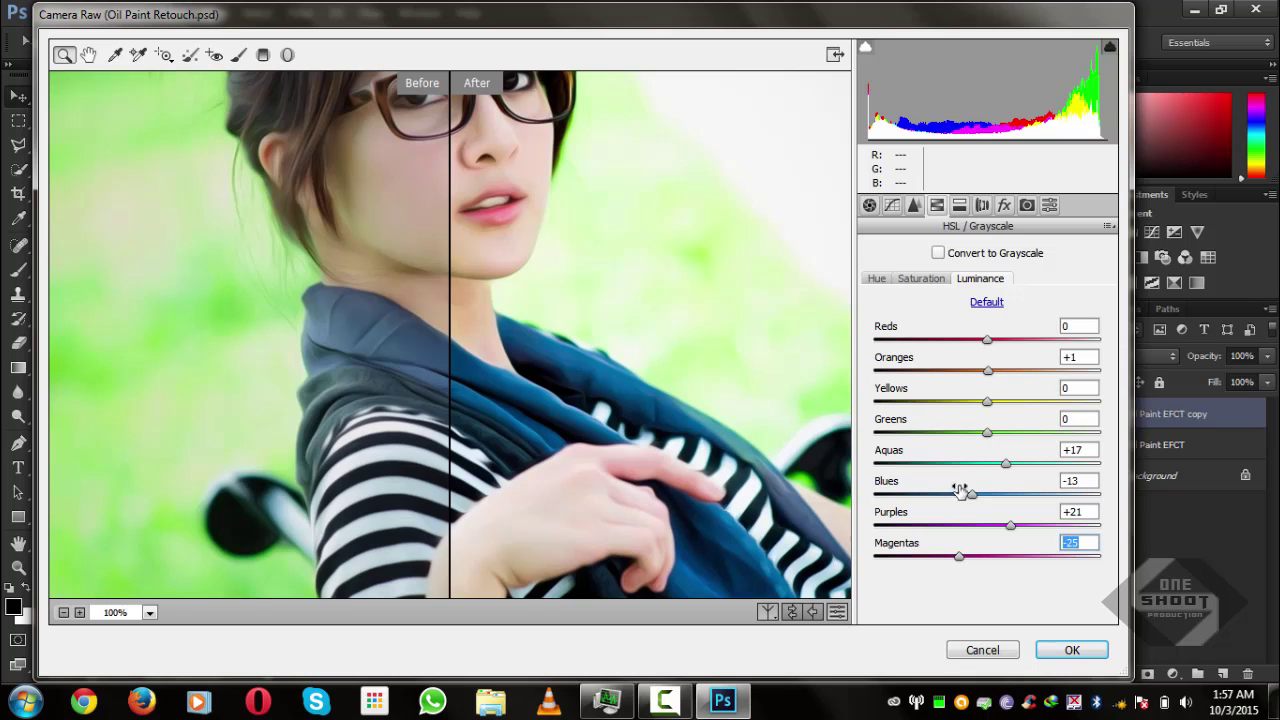
{"action": "left_click_drag", "start_coordinate": [989, 435], "coordinate": [951, 446]}
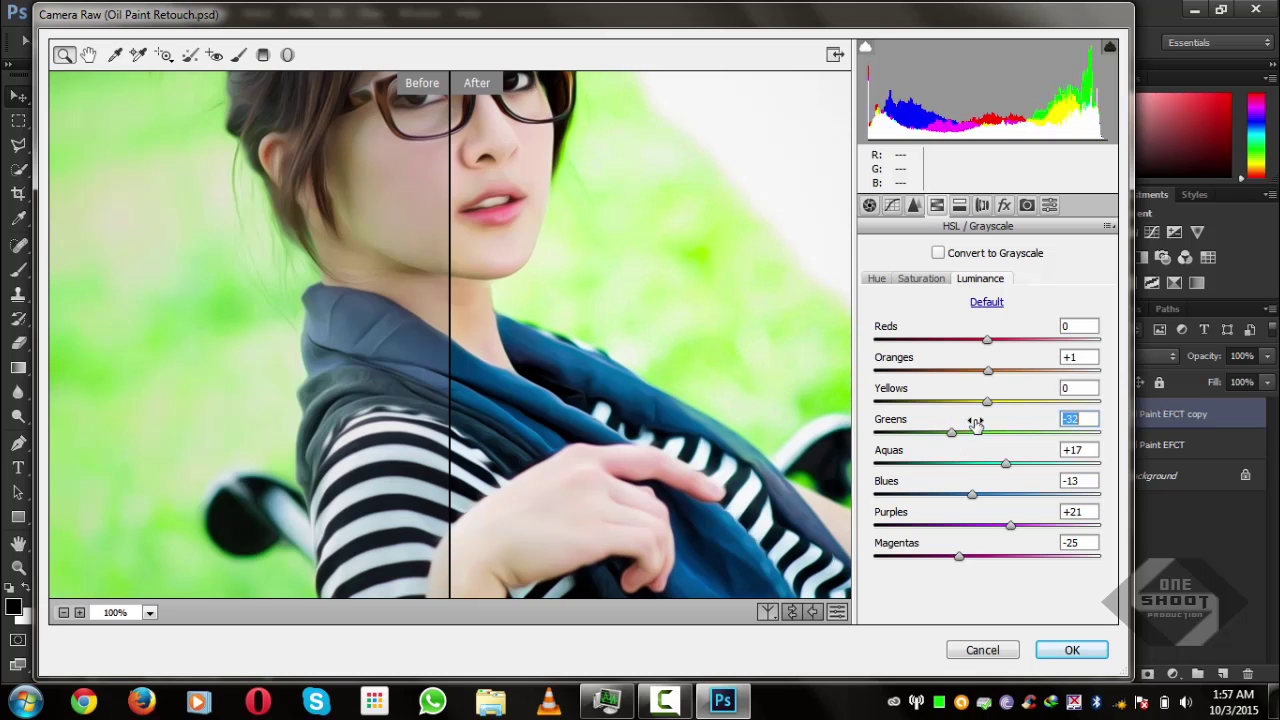
Step: In HSL Saturation, boost Blues to +65, Aquas to +65 and Oranges to +40
{"action": "left_click", "coordinate": [921, 280]}
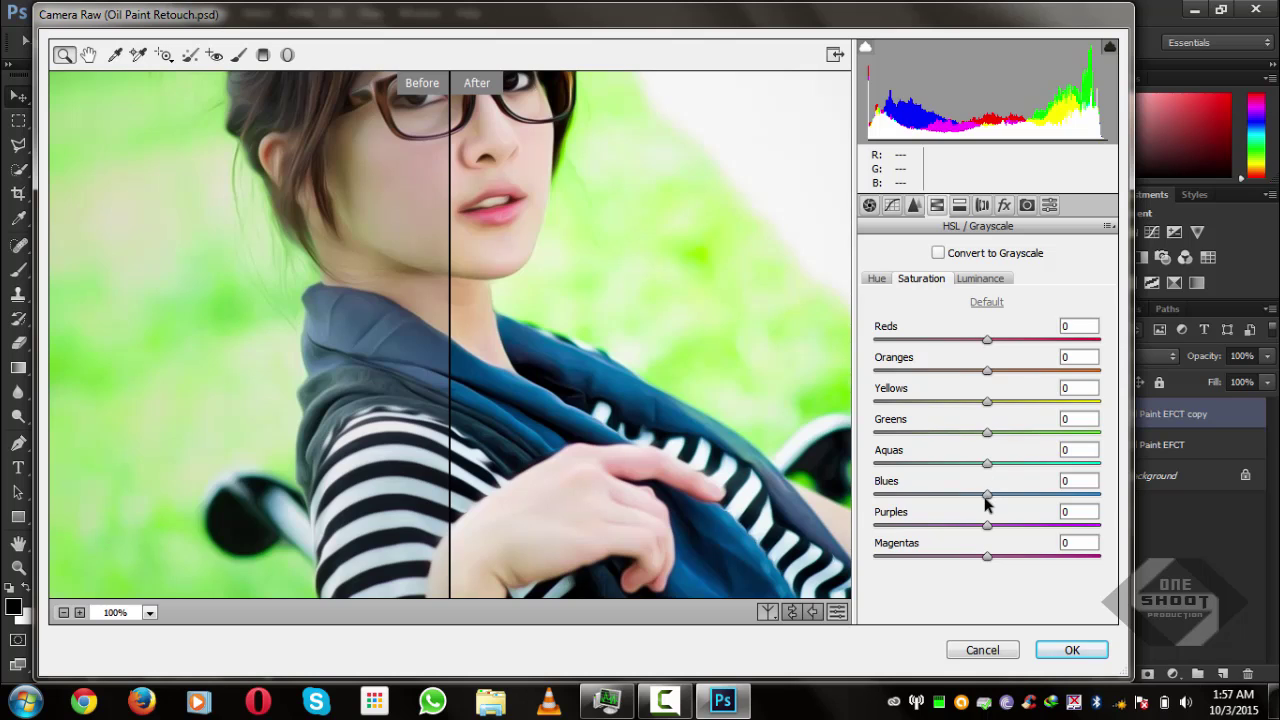
{"action": "left_click_drag", "start_coordinate": [985, 497], "coordinate": [1062, 497]}
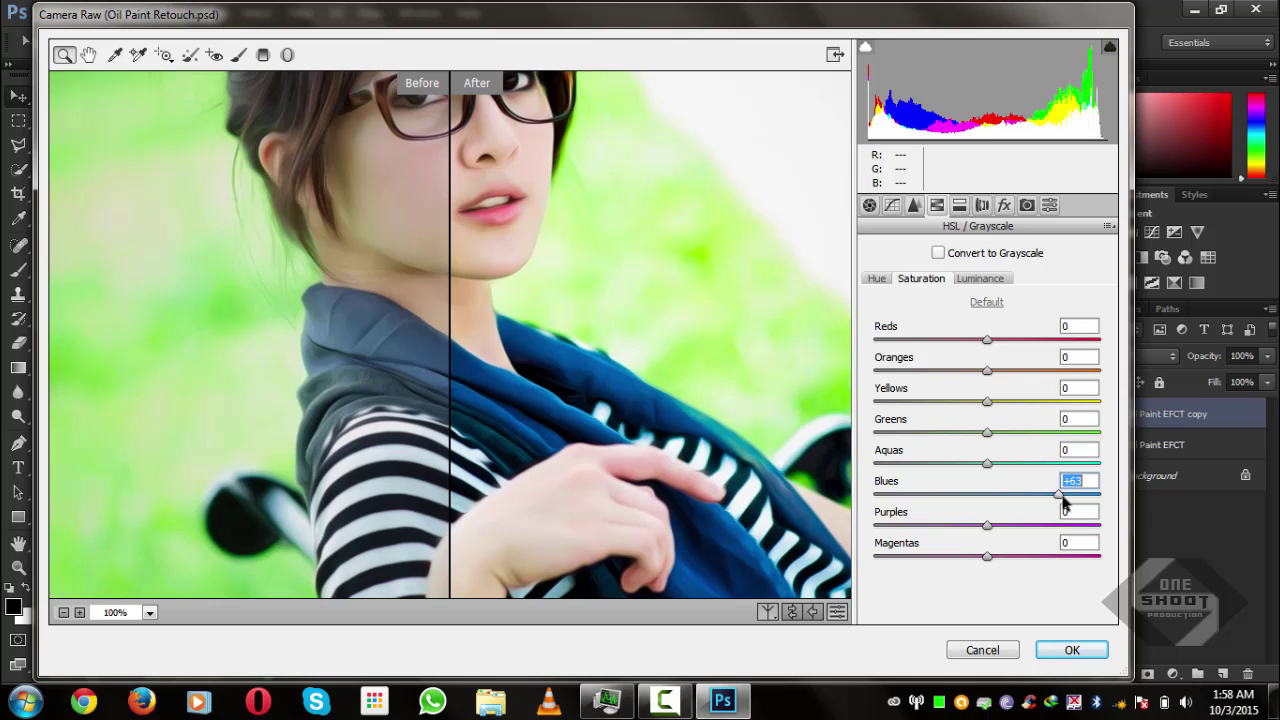
{"action": "left_click", "coordinate": [995, 468]}
{"action": "left_click_drag", "start_coordinate": [988, 461], "coordinate": [1058, 466]}
{"action": "left_click", "coordinate": [985, 370]}
{"action": "left_click_drag", "start_coordinate": [983, 372], "coordinate": [1027, 385]}
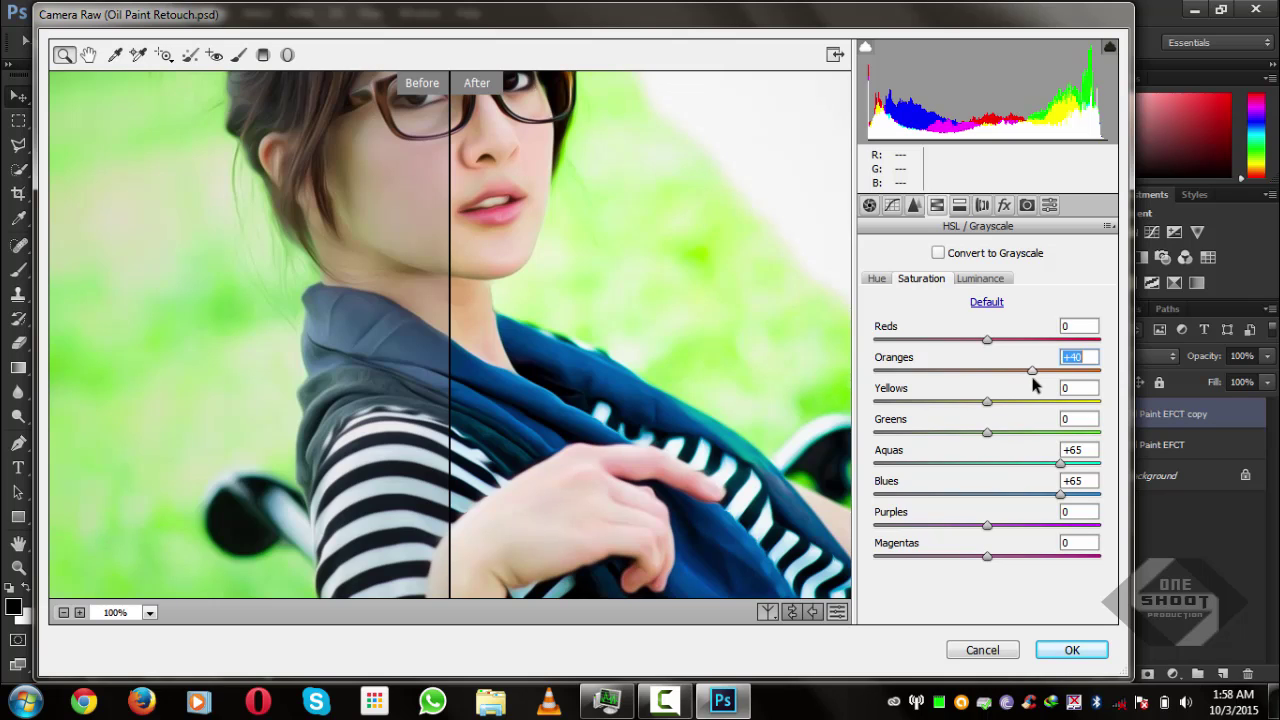
Step: Zoom the preview out to 50% and back to 100%, then pan to the face
{"action": "left_click_drag", "start_coordinate": [509, 251], "coordinate": [695, 331]}
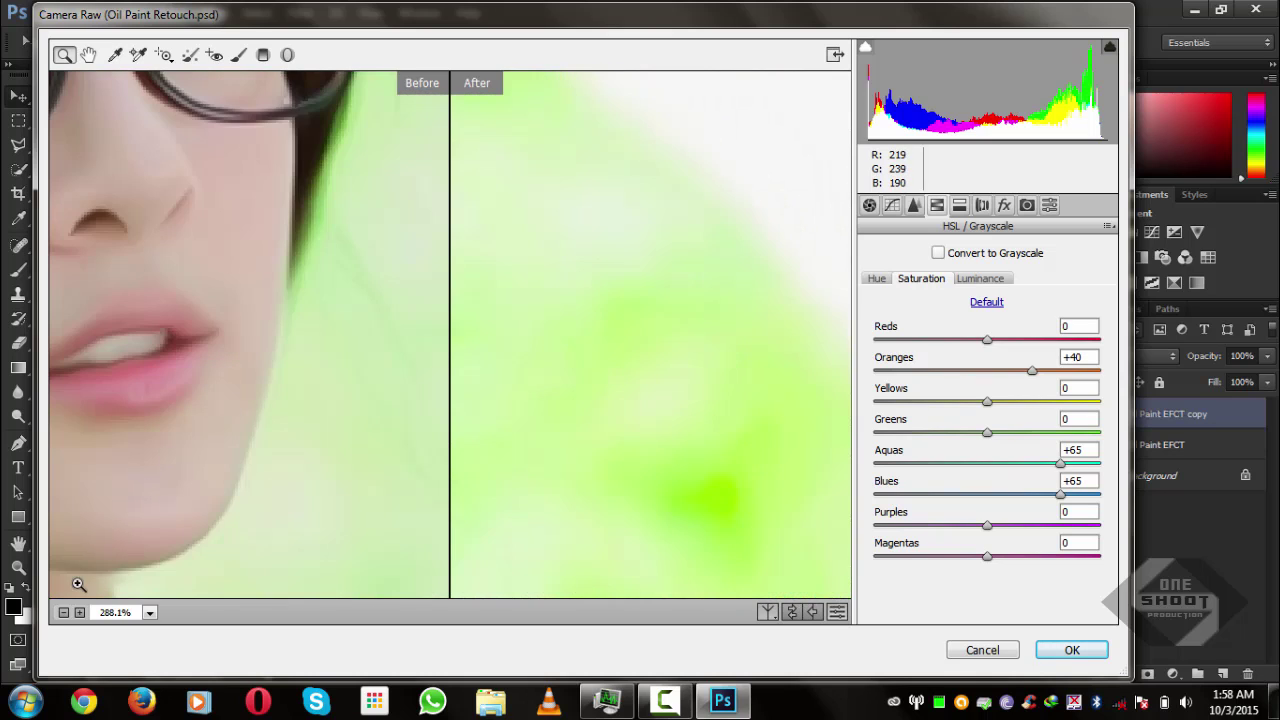
{"action": "left_click", "coordinate": [62, 613]}
{"action": "left_click", "coordinate": [62, 613]}
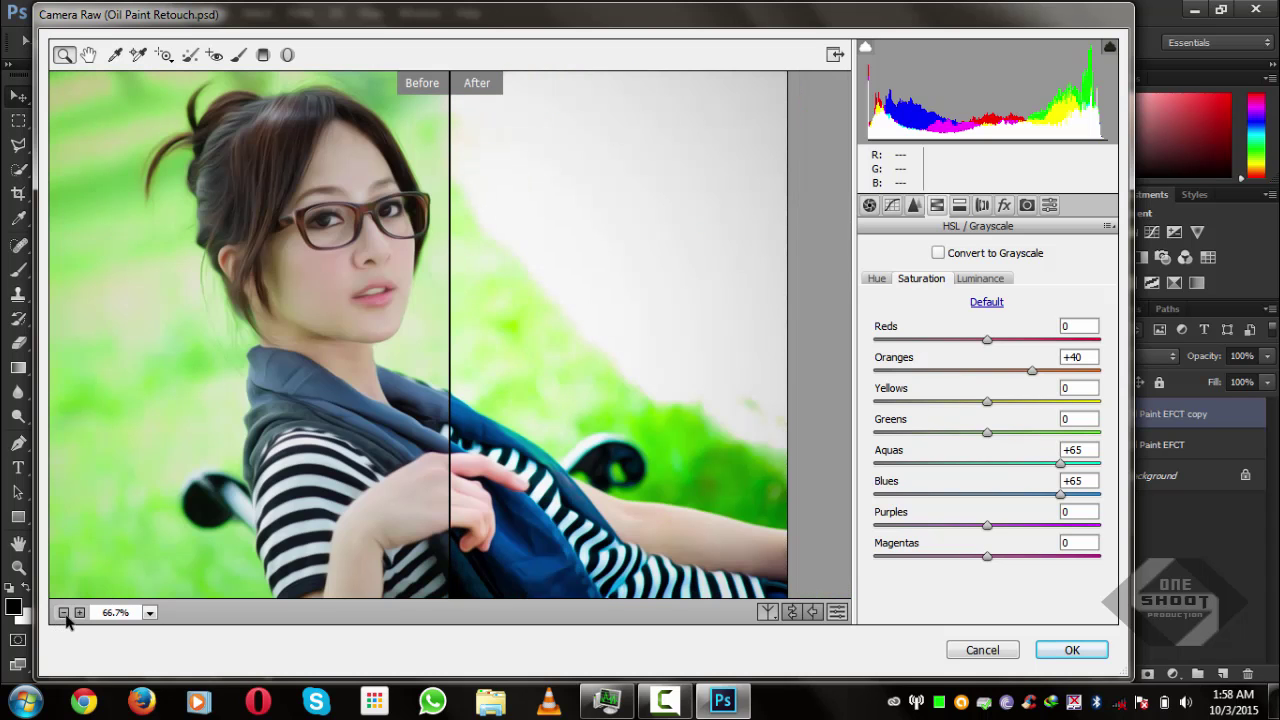
{"action": "left_click", "coordinate": [62, 613]}
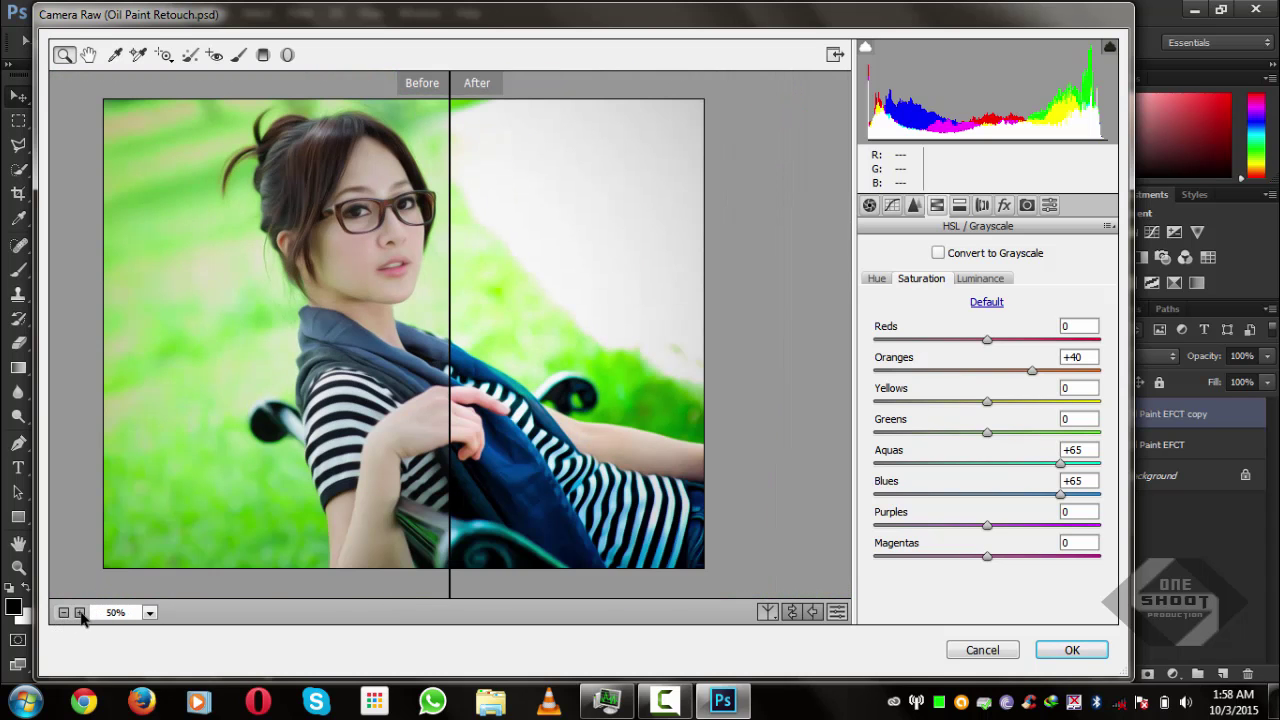
{"action": "left_click", "coordinate": [80, 613]}
{"action": "left_click_drag", "start_coordinate": [262, 330], "coordinate": [413, 420]}
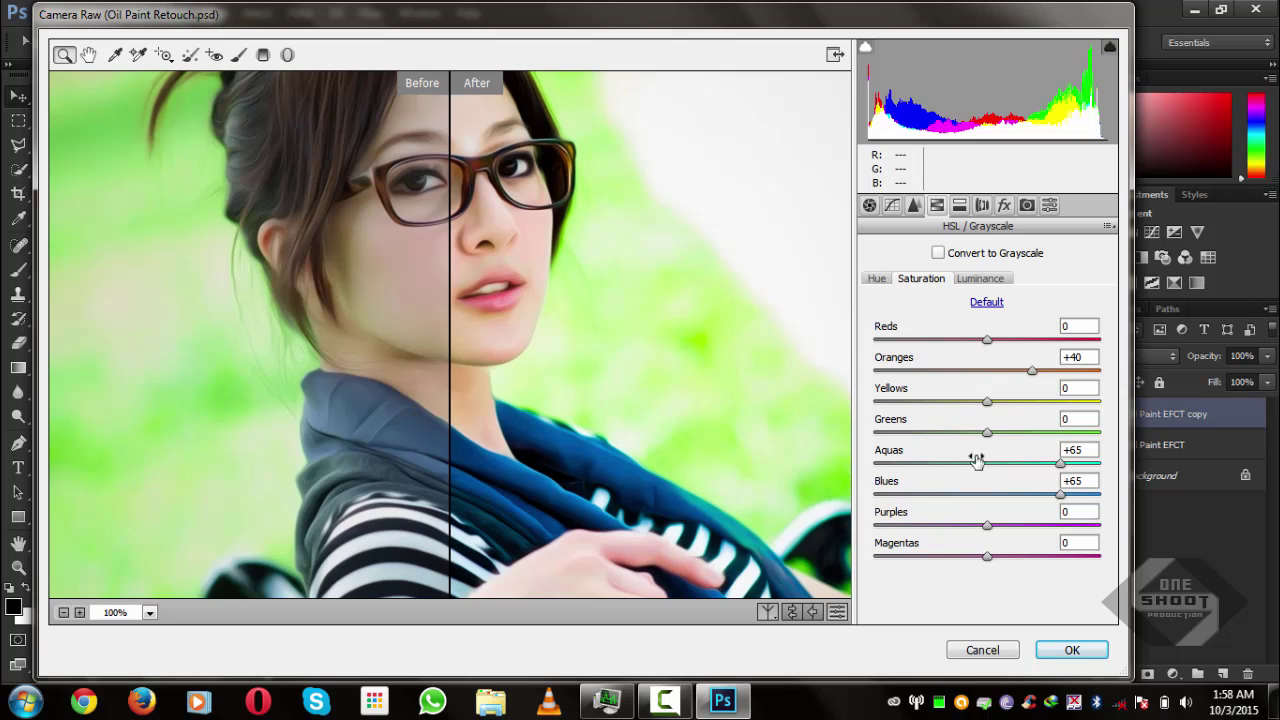
Step: In HSL Hue, set Blues +18, Aquas +25, Oranges +8 and Reds +8
{"action": "left_click", "coordinate": [876, 279]}
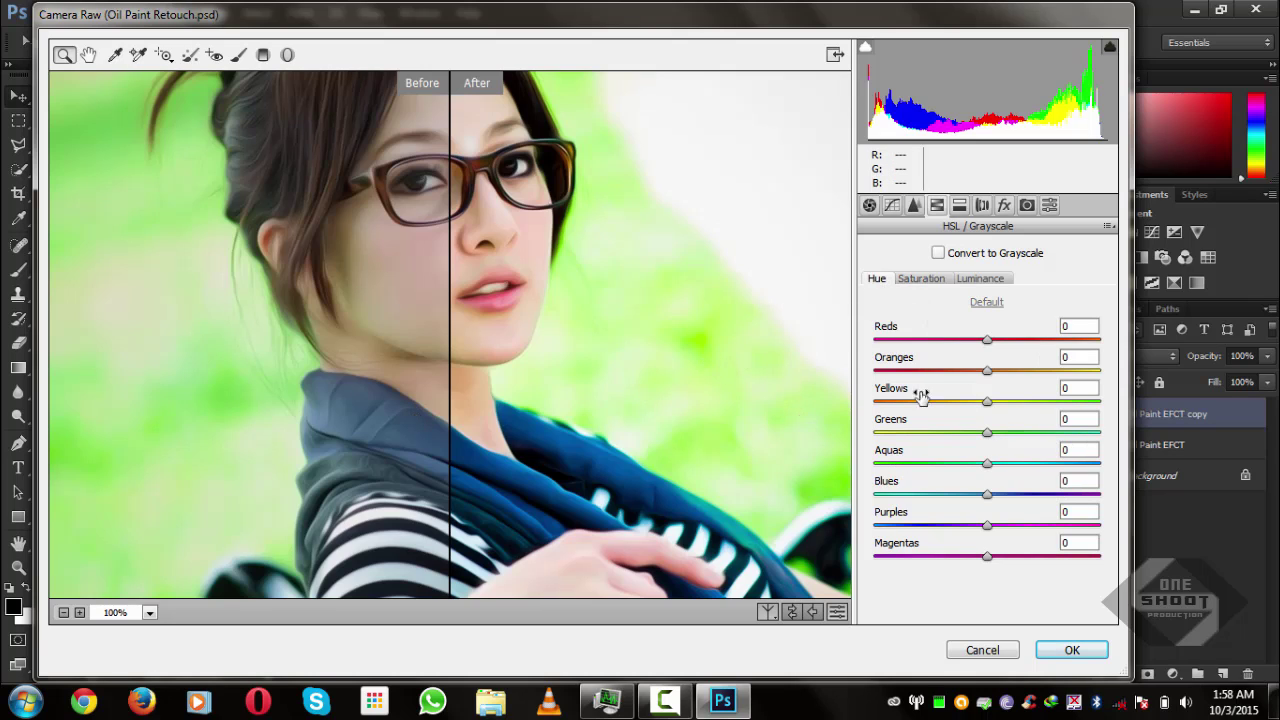
{"action": "left_click_drag", "start_coordinate": [988, 494], "coordinate": [1015, 466]}
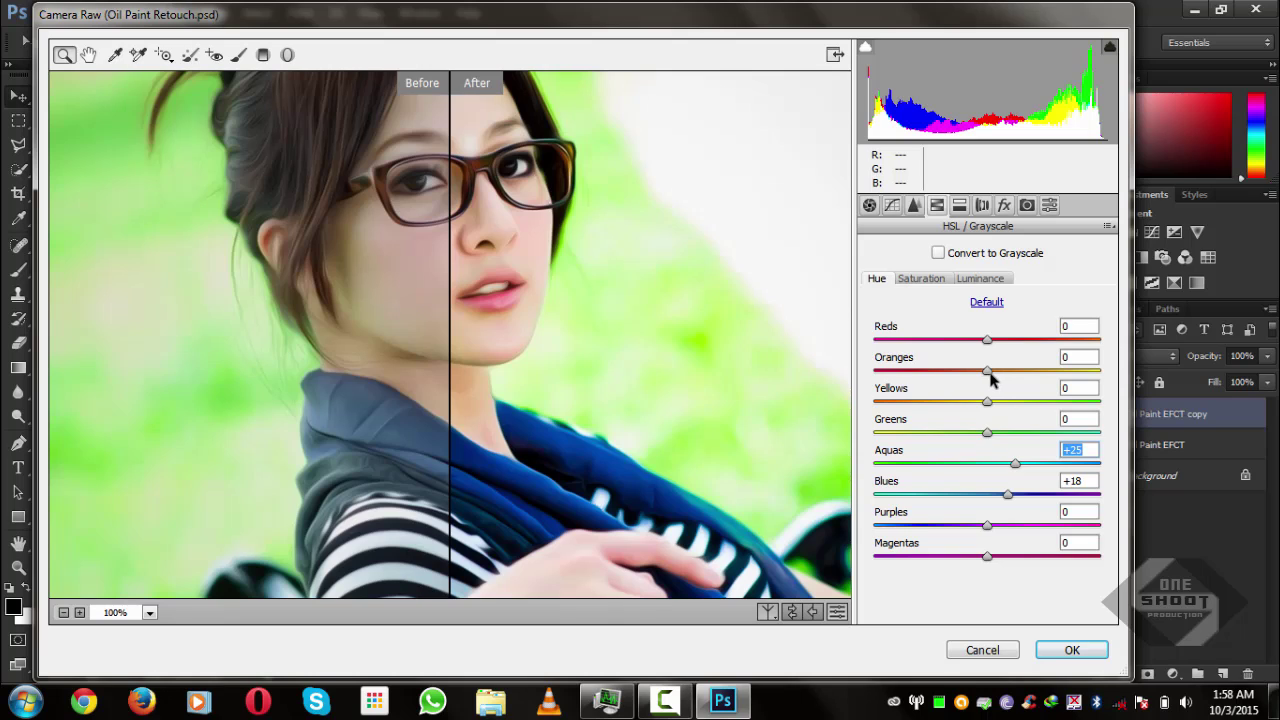
{"action": "mouse_move", "coordinate": [986, 377]}
{"action": "left_mouse_down"}
{"action": "mouse_move", "coordinate": [1004, 376]}
{"action": "mouse_move", "coordinate": [966, 378]}
{"action": "mouse_move", "coordinate": [996, 373]}
{"action": "left_mouse_up"}
{"action": "mouse_move", "coordinate": [990, 341]}
{"action": "left_mouse_down"}
{"action": "mouse_move", "coordinate": [972, 342]}
{"action": "mouse_move", "coordinate": [997, 339]}
{"action": "left_mouse_up"}
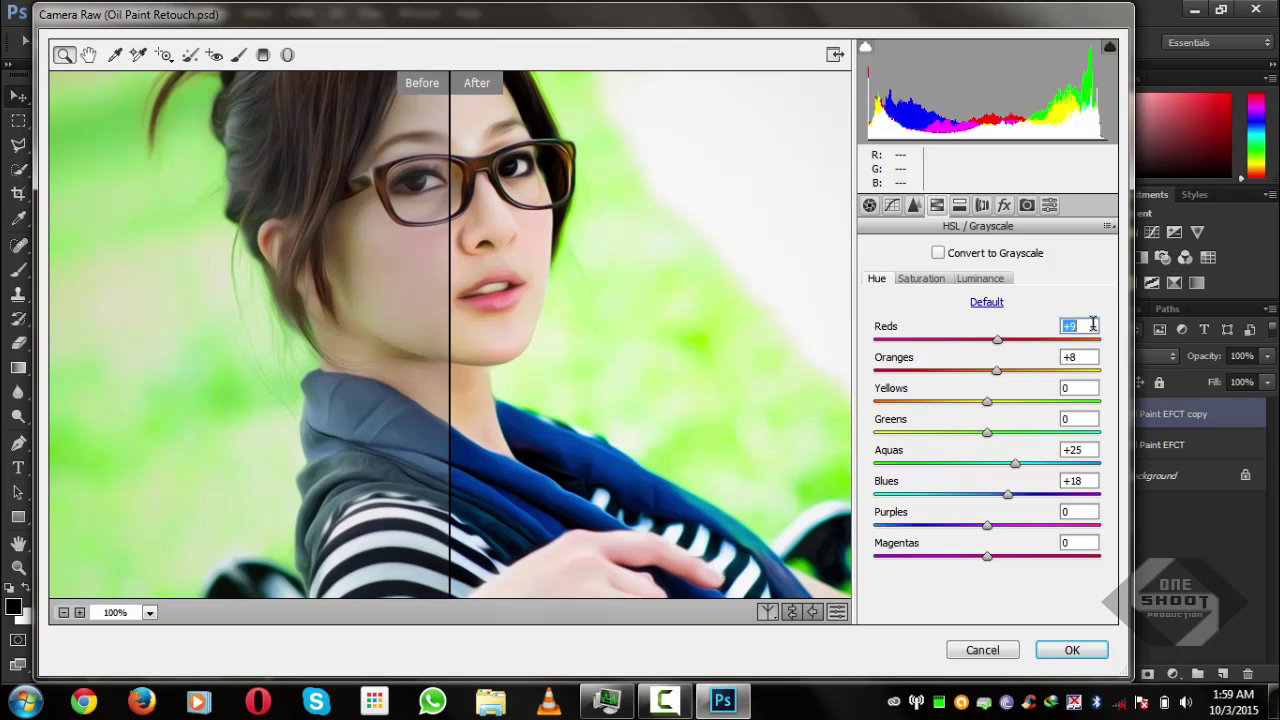
{"action": "type", "text": "8"}
{"action": "left_click", "coordinate": [284, 529], "text": "alt"}
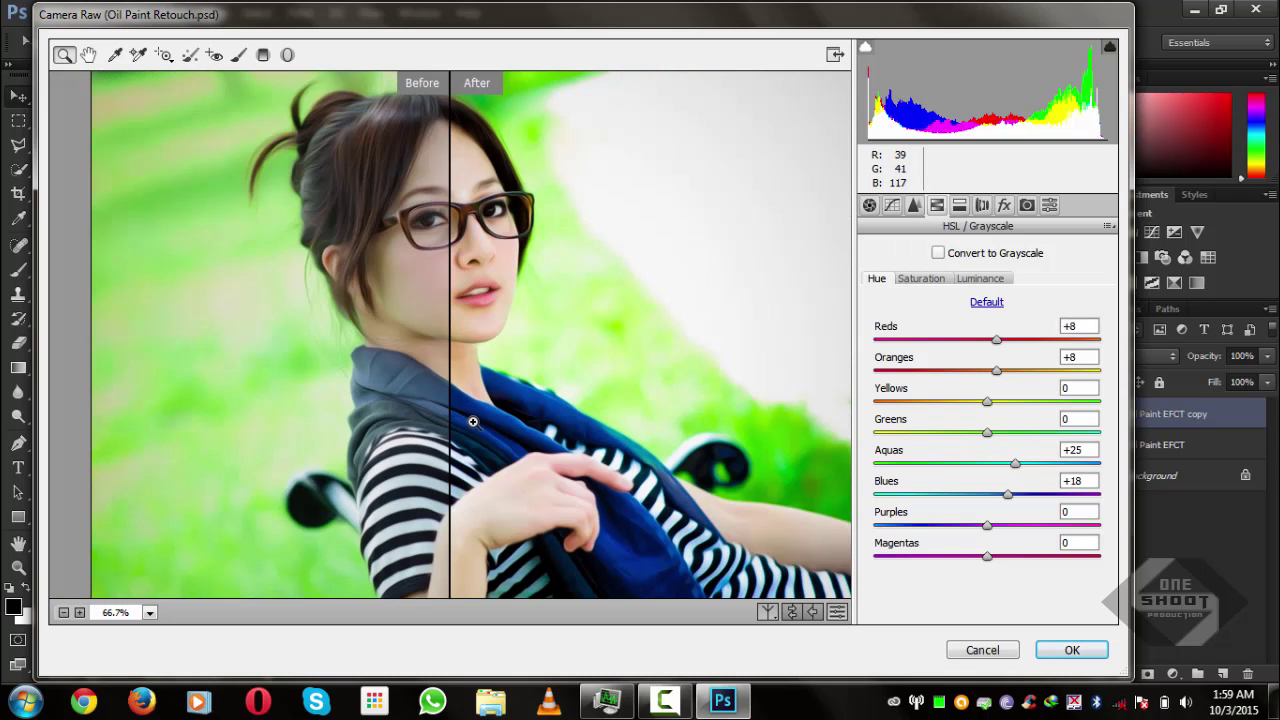
{"action": "left_click_drag", "start_coordinate": [550, 408], "coordinate": [384, 345]}
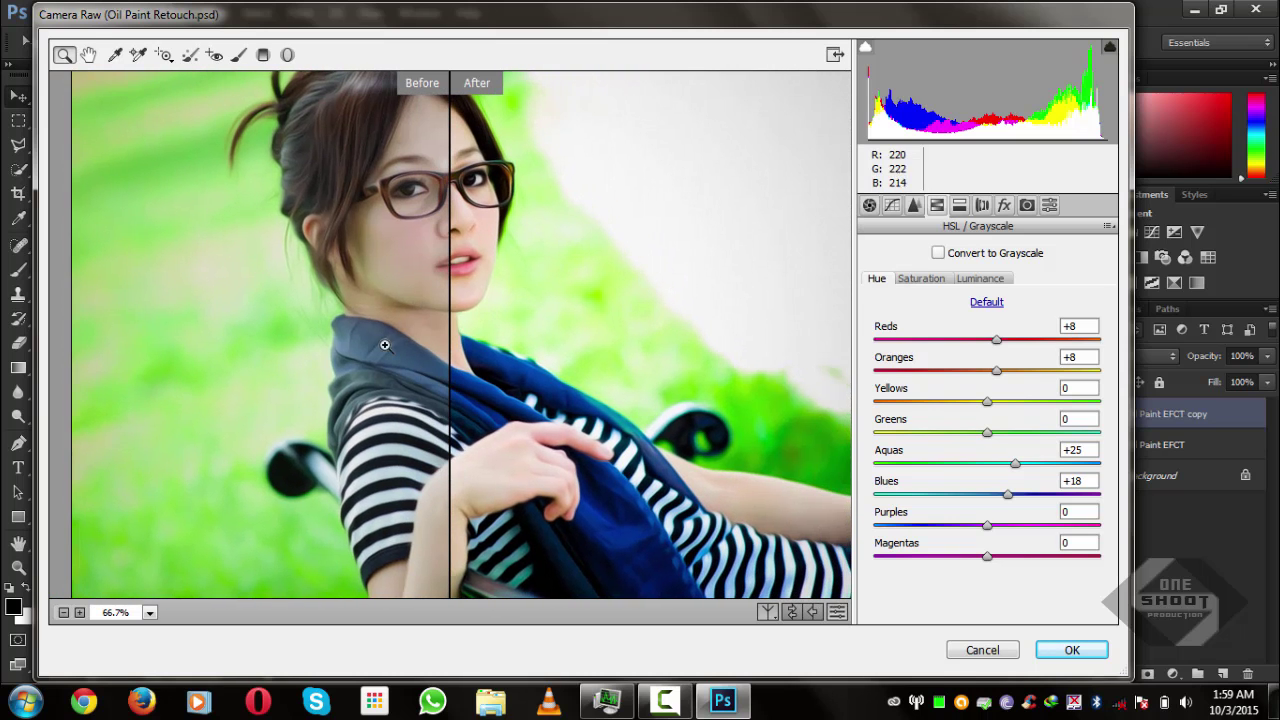
Step: Confirm Camera Raw with OK and zoom the canvas in on the face
{"action": "left_click", "coordinate": [1069, 650]}
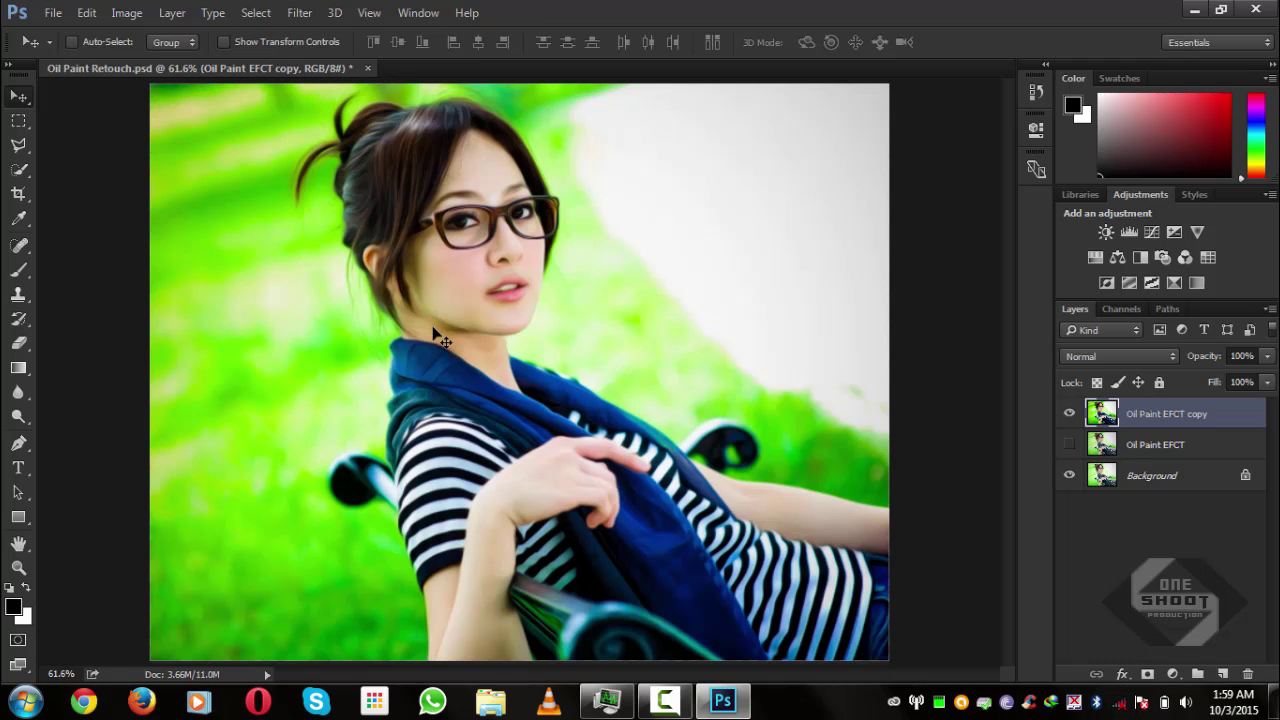
{"action": "scroll", "coordinate": [520, 270], "scroll_direction": "up", "scroll_amount": 5}
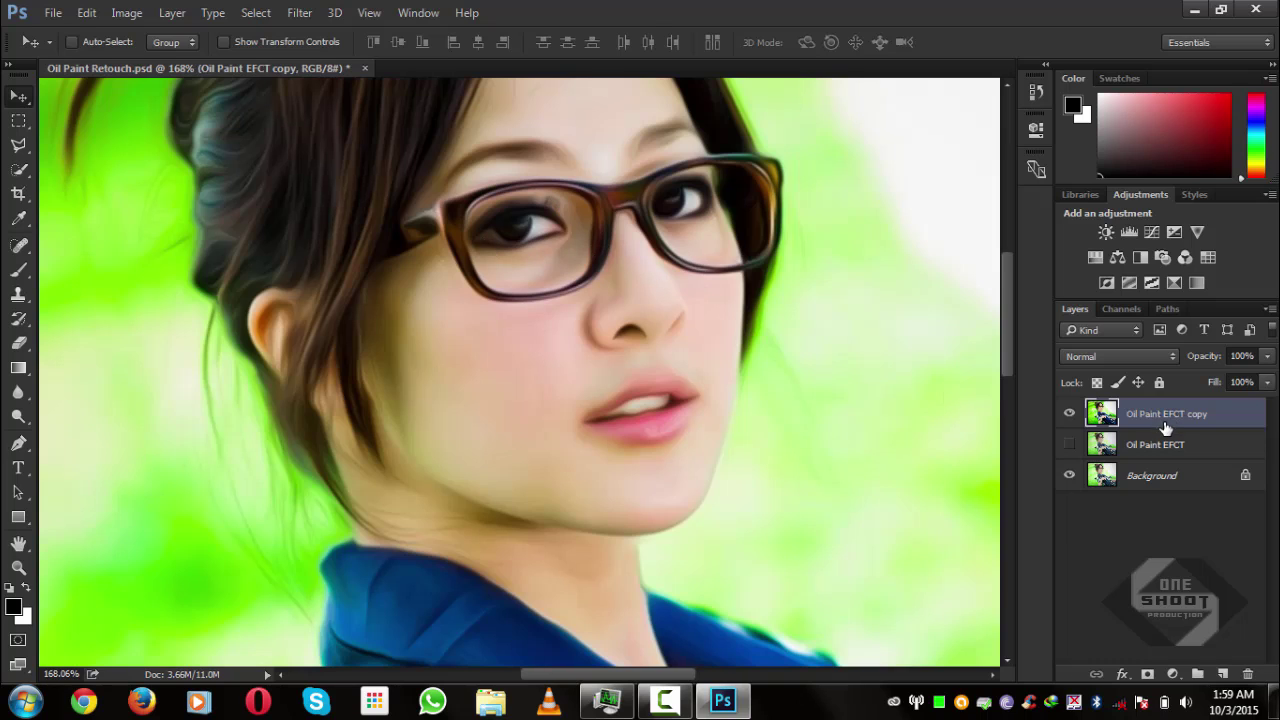
Step: Duplicate Oil Paint EFCT copy, hide the original, and rename the new layer 'Oil Paint Raw'
{"action": "mouse_move", "coordinate": [1169, 427]}
{"action": "left_mouse_down"}
{"action": "mouse_move", "coordinate": [1180, 580]}
{"action": "mouse_move", "coordinate": [1205, 662]}
{"action": "mouse_move", "coordinate": [1222, 674]}
{"action": "left_mouse_up"}
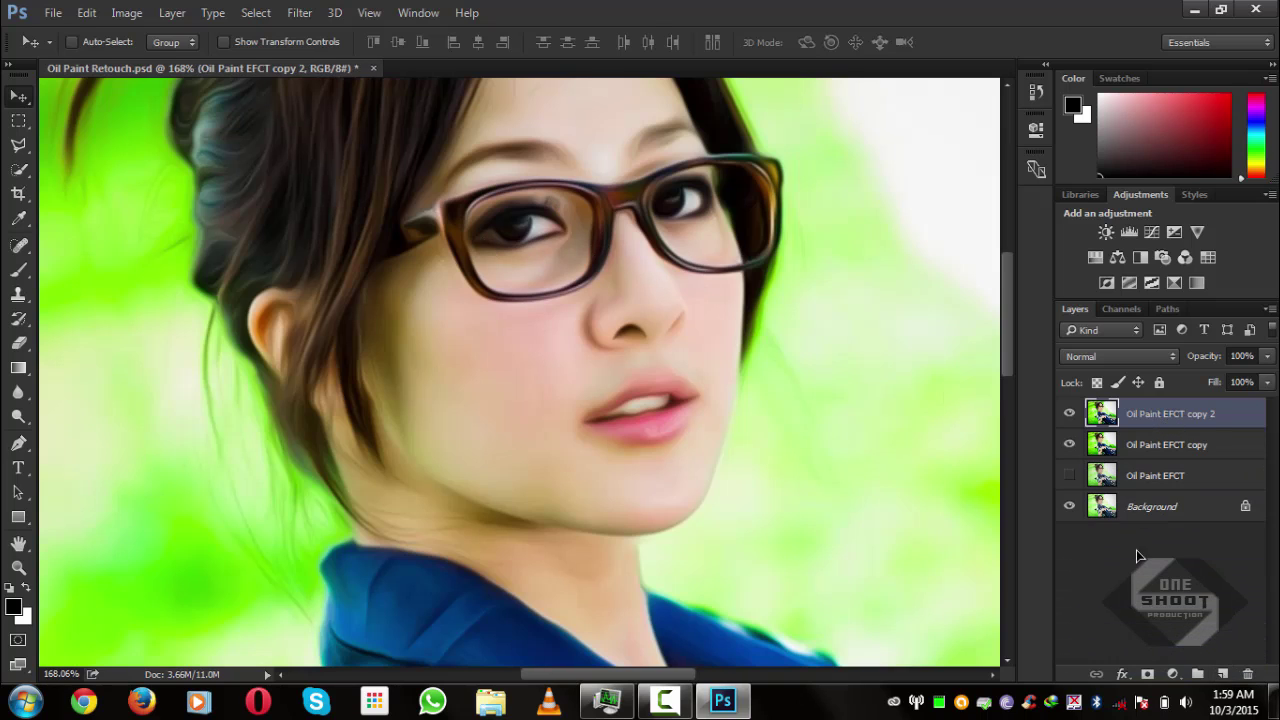
{"action": "left_click", "coordinate": [1068, 444]}
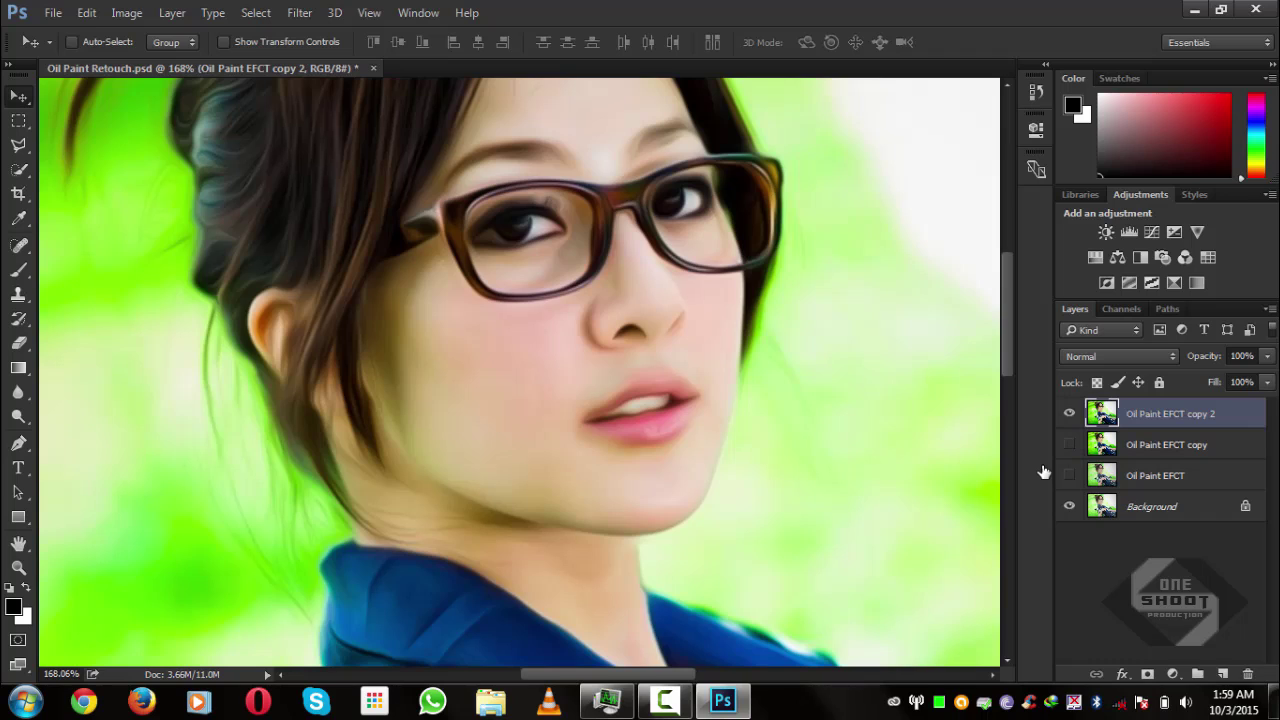
{"action": "double_click", "coordinate": [1168, 415]}
{"action": "left_click_drag", "start_coordinate": [1224, 414], "coordinate": [1167, 416]}
{"action": "key", "text": "Caps_Lock"}
{"action": "type", "text": "R"}
{"action": "key", "text": "Caps_Lock"}
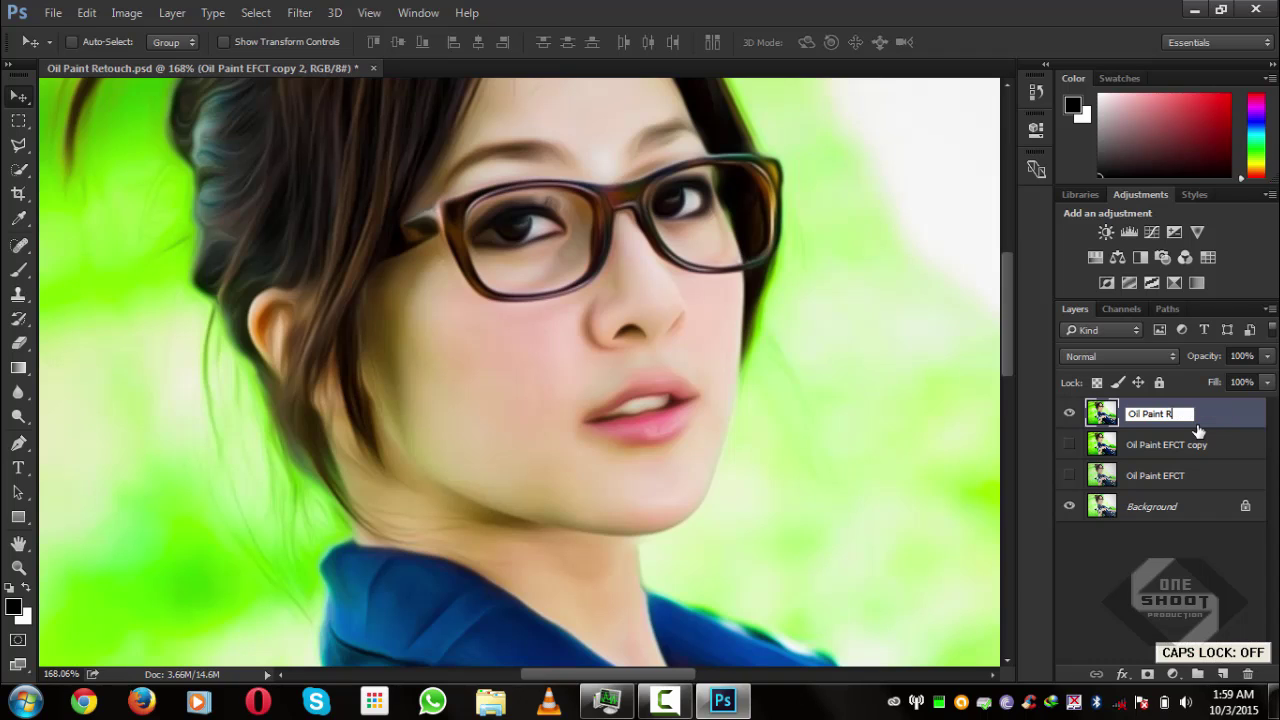
{"action": "key", "text": "Return"}
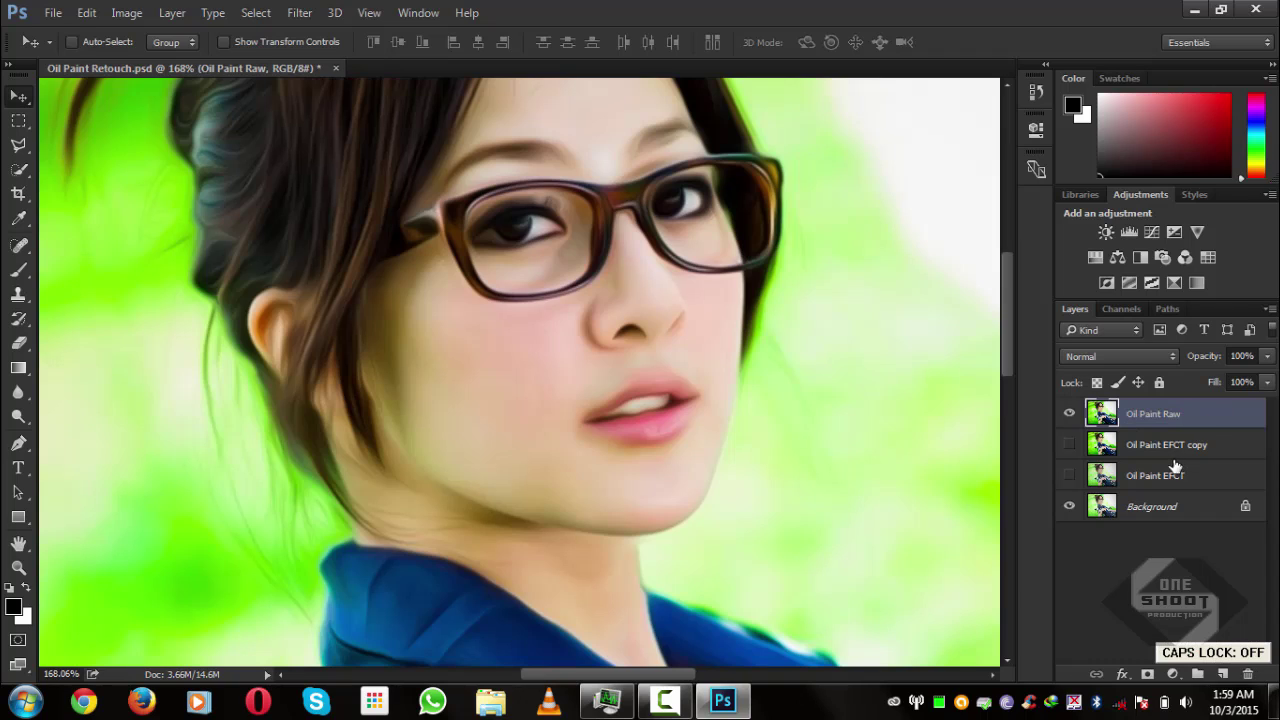
Step: Correct the name to 'Oil Paint/Raw' and toggle its visibility to compare
{"action": "double_click", "coordinate": [1170, 416]}
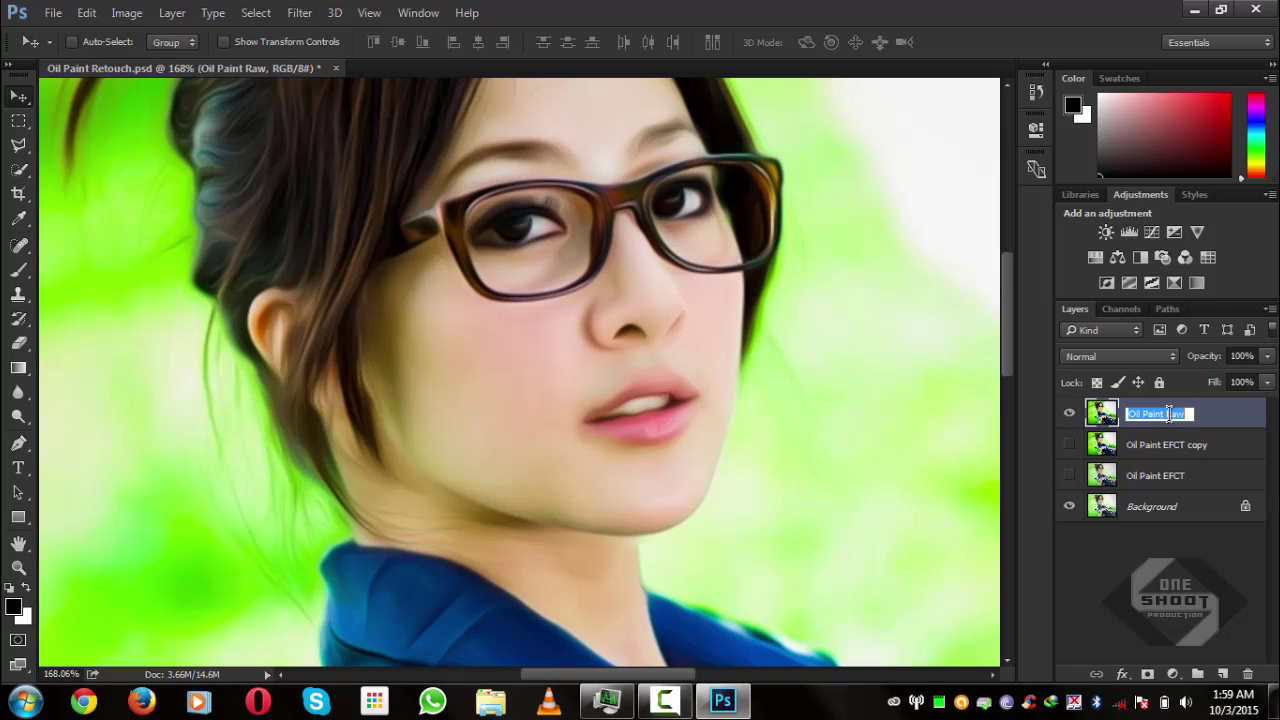
{"action": "left_click", "coordinate": [1168, 413]}
{"action": "type", "text": "/"}
{"action": "key", "text": "Return"}
{"action": "left_click", "coordinate": [1069, 414]}
{"action": "left_click", "coordinate": [1069, 414]}
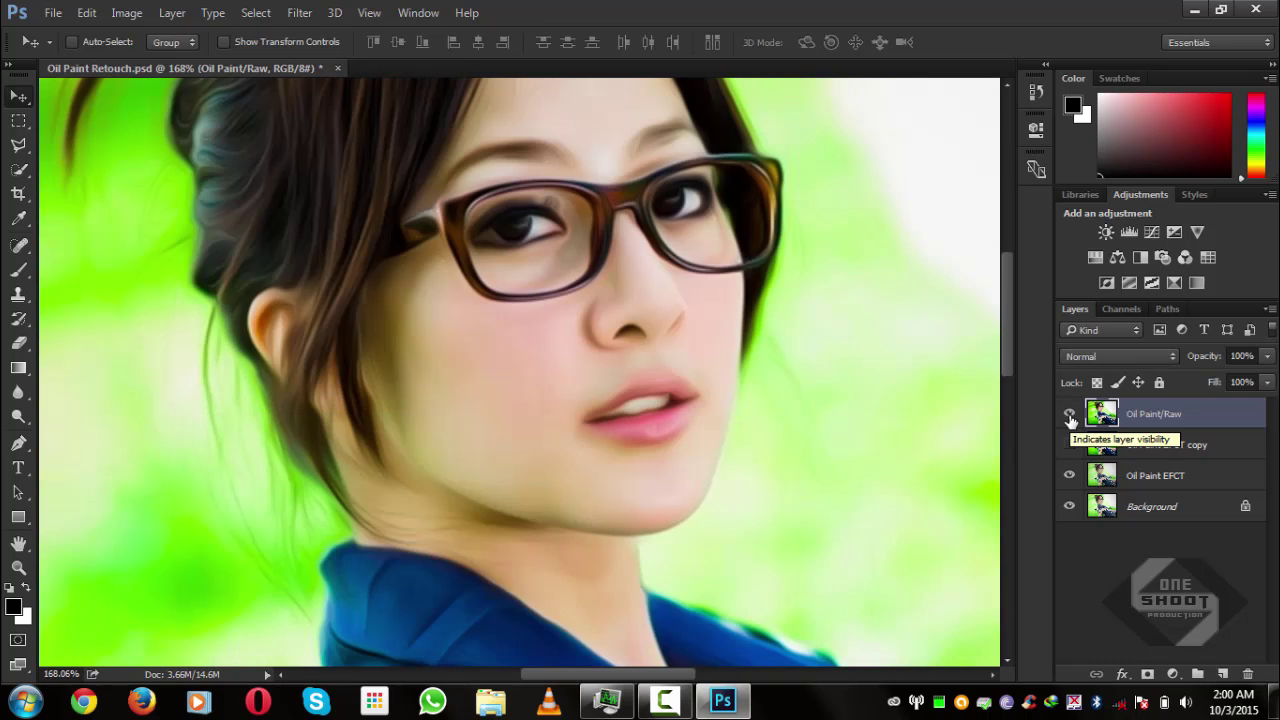
{"action": "left_click", "coordinate": [1069, 414]}
{"action": "left_click", "coordinate": [1070, 417]}
Step: Add a white layer mask to Oil Paint/Raw and pick the Brush with black foreground
{"action": "left_click", "coordinate": [1147, 674]}
{"action": "scroll", "coordinate": [497, 222], "scroll_direction": "up", "scroll_amount": 3}
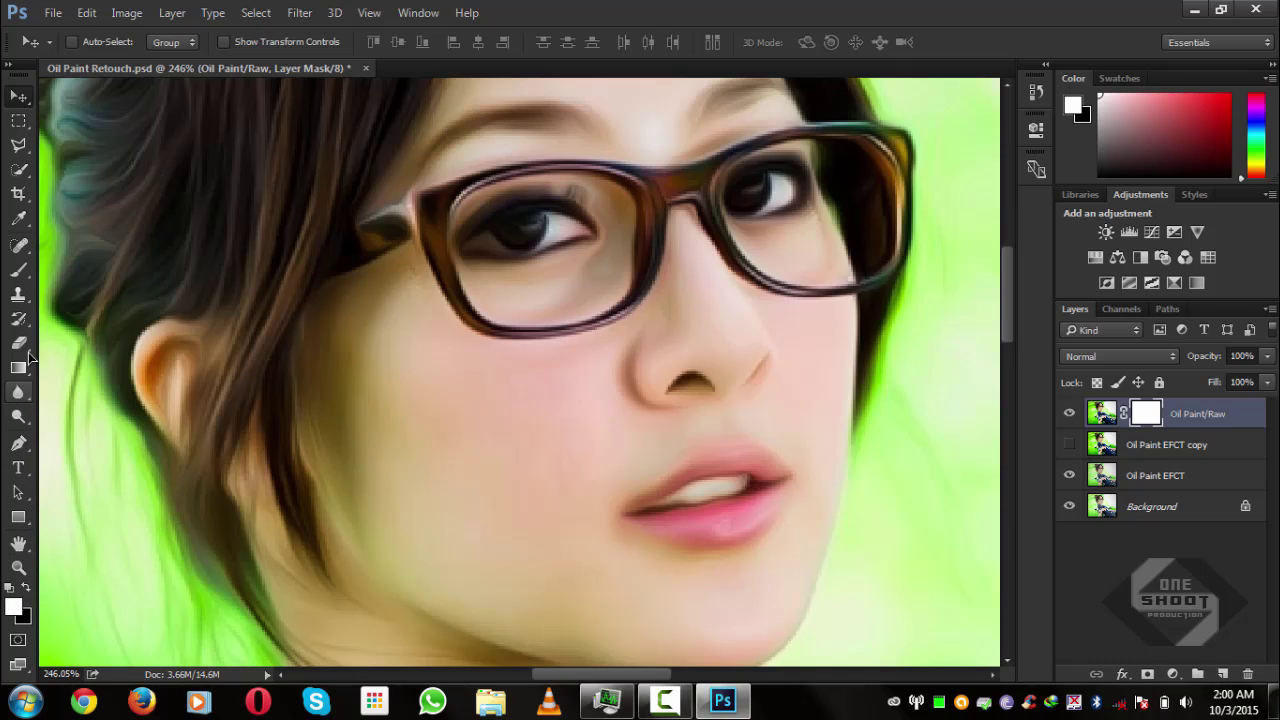
{"action": "left_click", "coordinate": [19, 266]}
{"action": "left_click", "coordinate": [21, 270]}
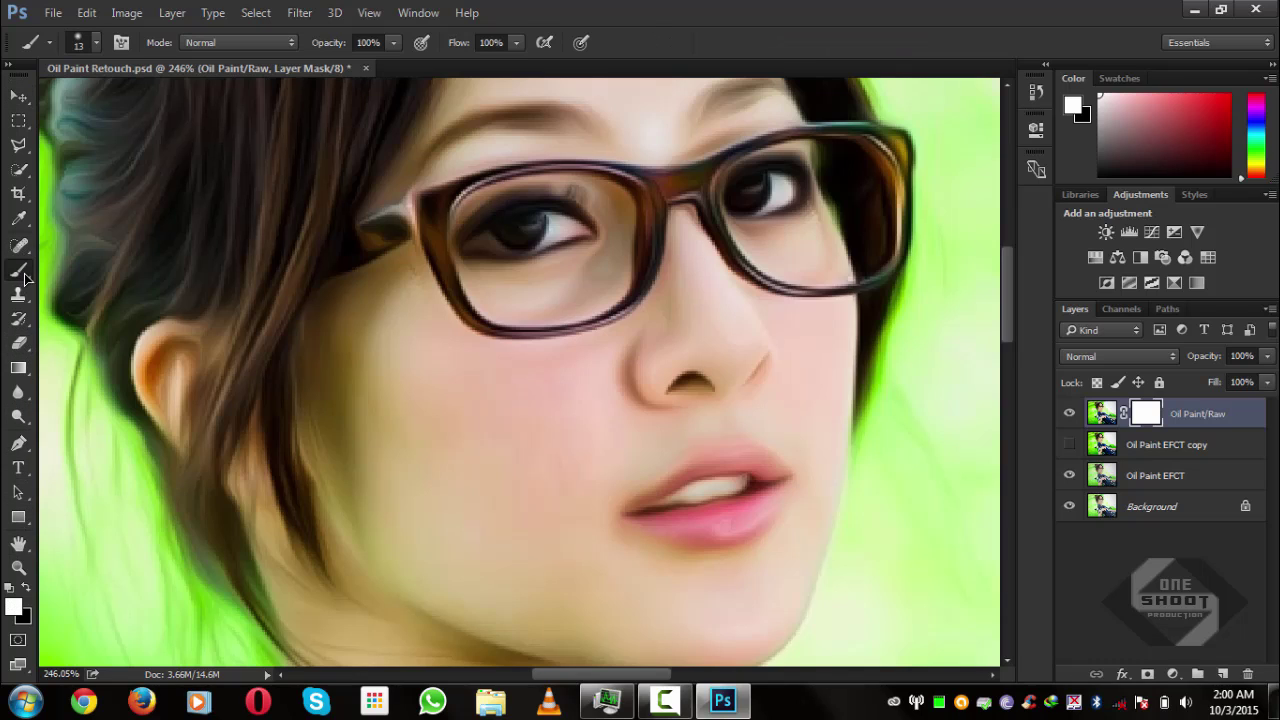
{"action": "left_click", "coordinate": [27, 588]}
{"action": "scroll", "coordinate": [507, 216], "scroll_direction": "up", "scroll_amount": 1}
Step: Set brush hardness to 82%, shrink the brush, and mask the left eye's iris
{"action": "right_click", "coordinate": [516, 225]}
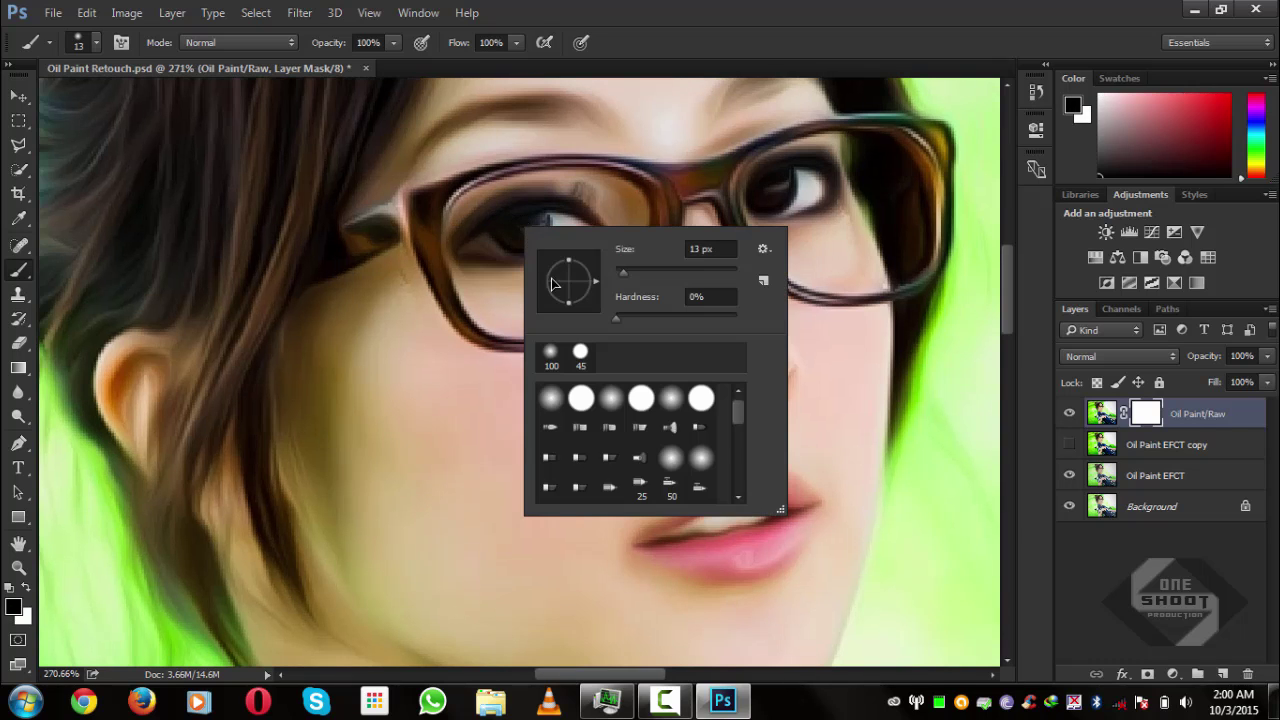
{"action": "left_click", "coordinate": [518, 212]}
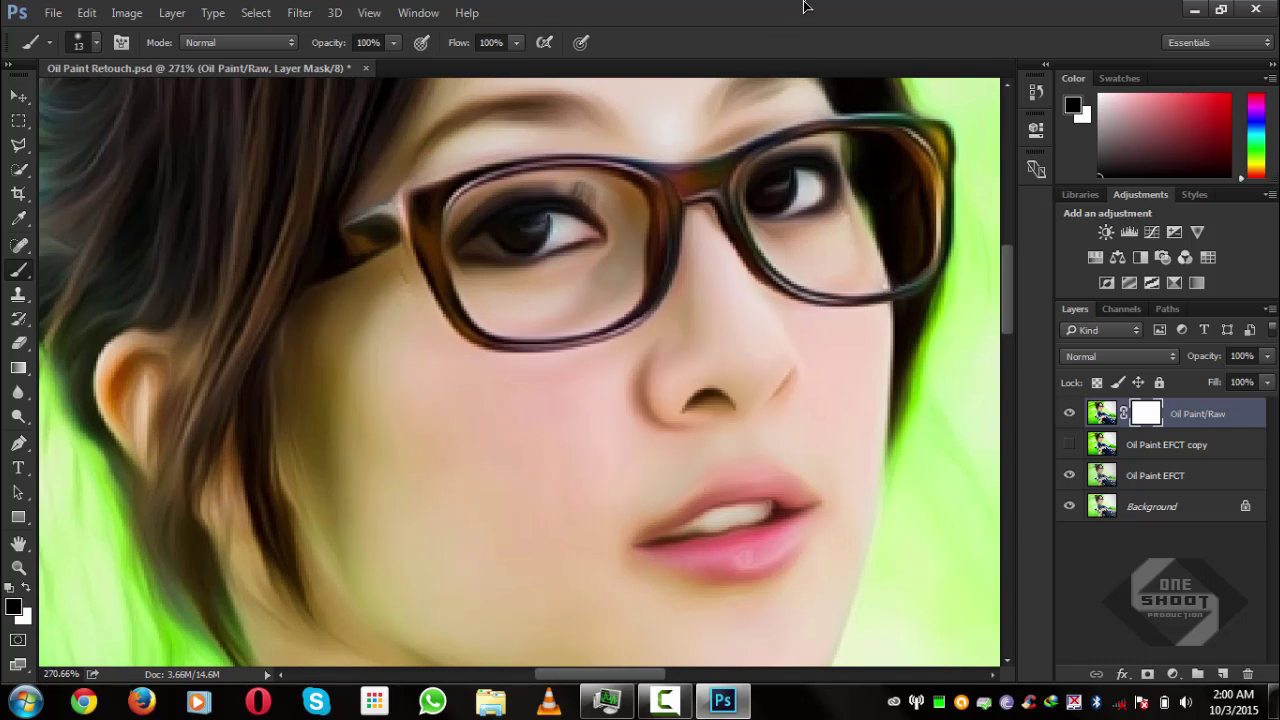
{"action": "right_click", "coordinate": [527, 240]}
{"action": "left_click_drag", "start_coordinate": [638, 312], "coordinate": [716, 311]}
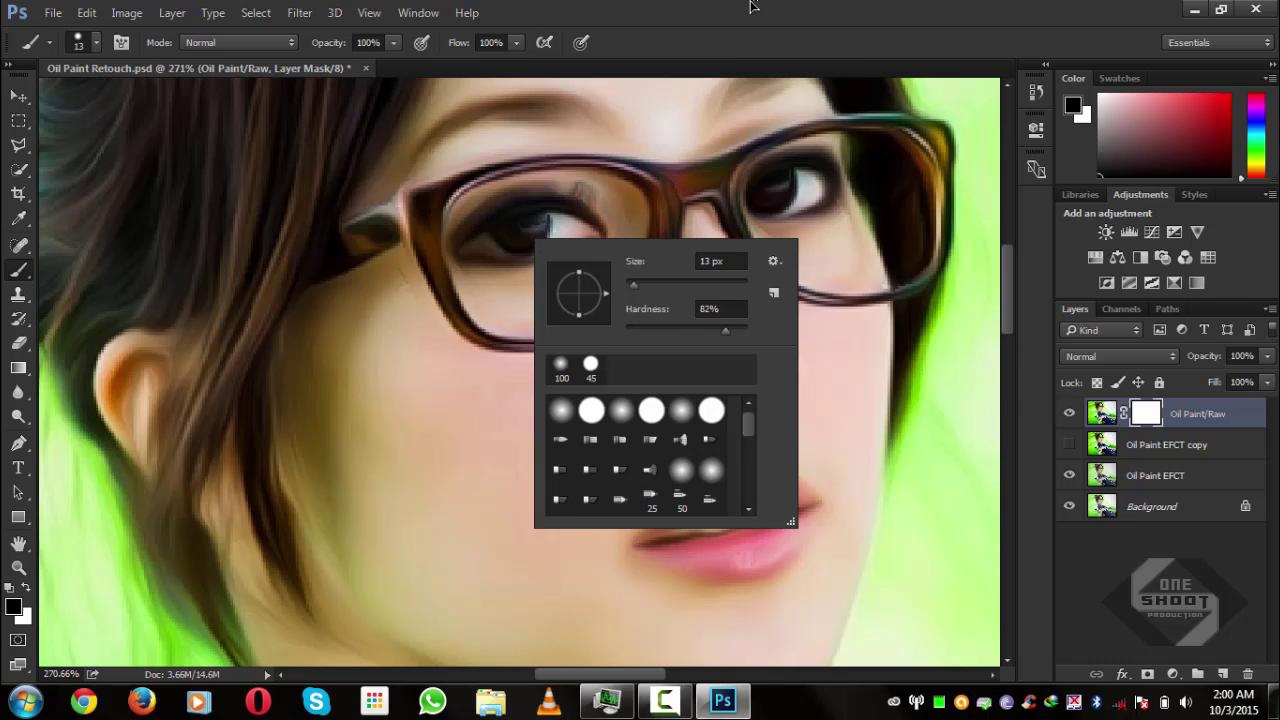
{"action": "left_click", "coordinate": [530, 238]}
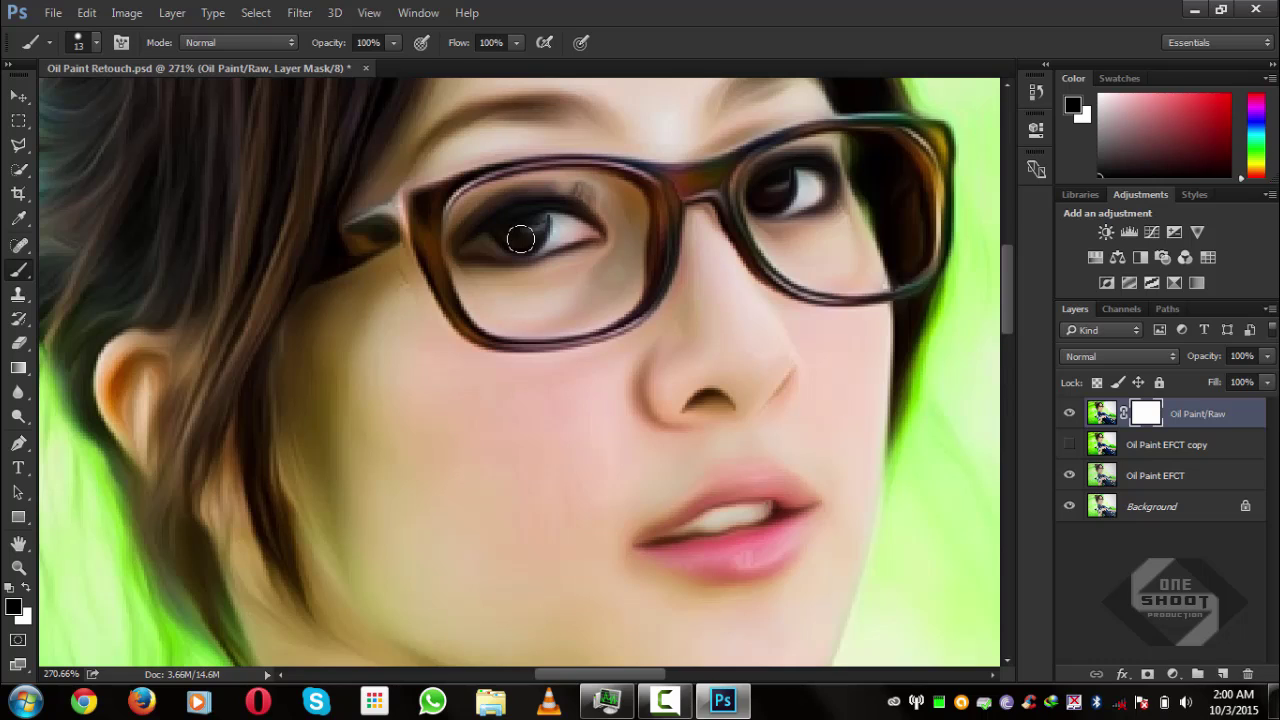
{"action": "key", "text": "bracketleft"}
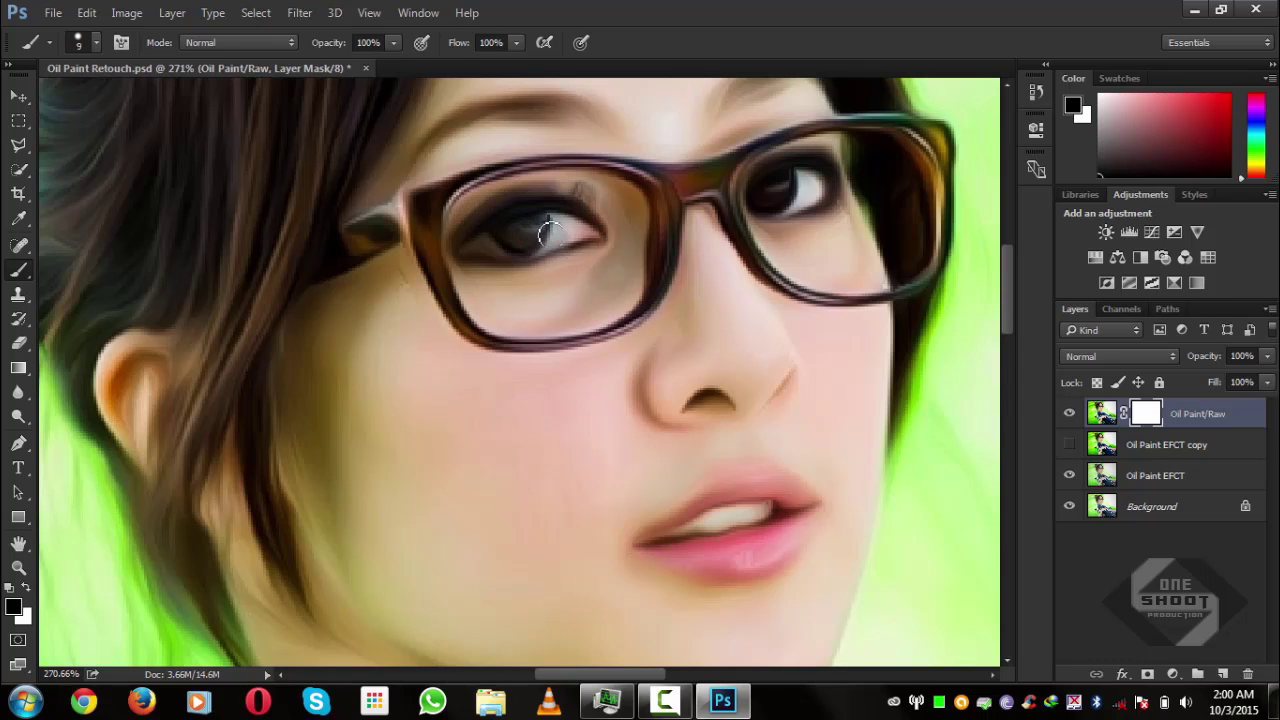
{"action": "mouse_move", "coordinate": [515, 238]}
{"action": "left_mouse_down"}
{"action": "mouse_move", "coordinate": [479, 249]}
{"action": "mouse_move", "coordinate": [540, 246]}
{"action": "left_mouse_up"}
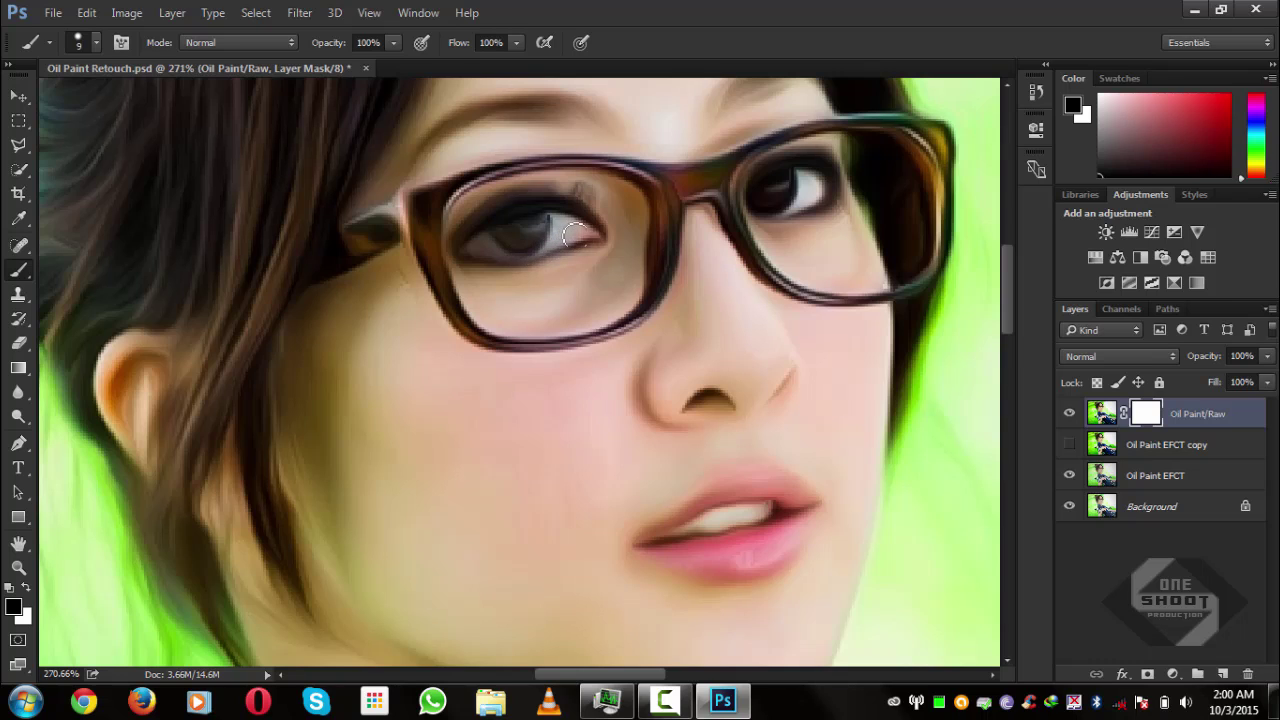
{"action": "key", "text": "bracketleft"}
{"action": "key", "text": "bracketleft"}
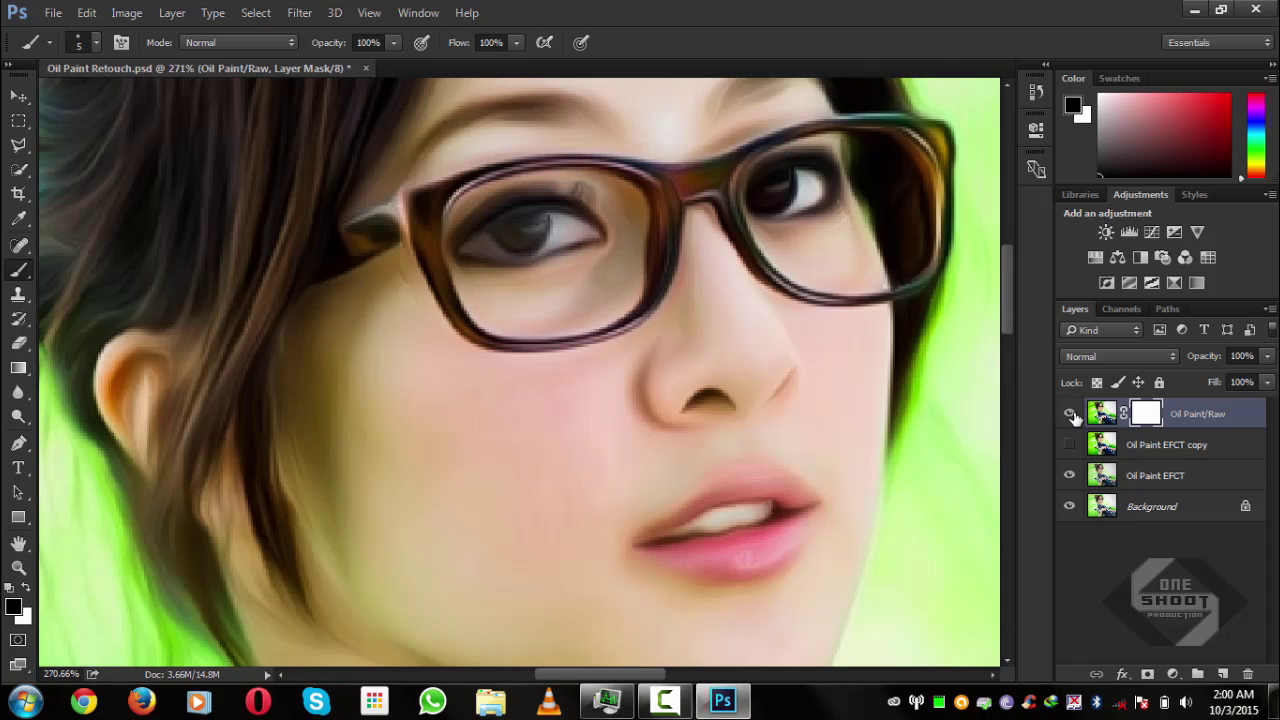
Step: Hide Oil Paint EFCT and paint the mask over the right eye's catchlight and lower lid
{"action": "left_click", "coordinate": [1069, 476]}
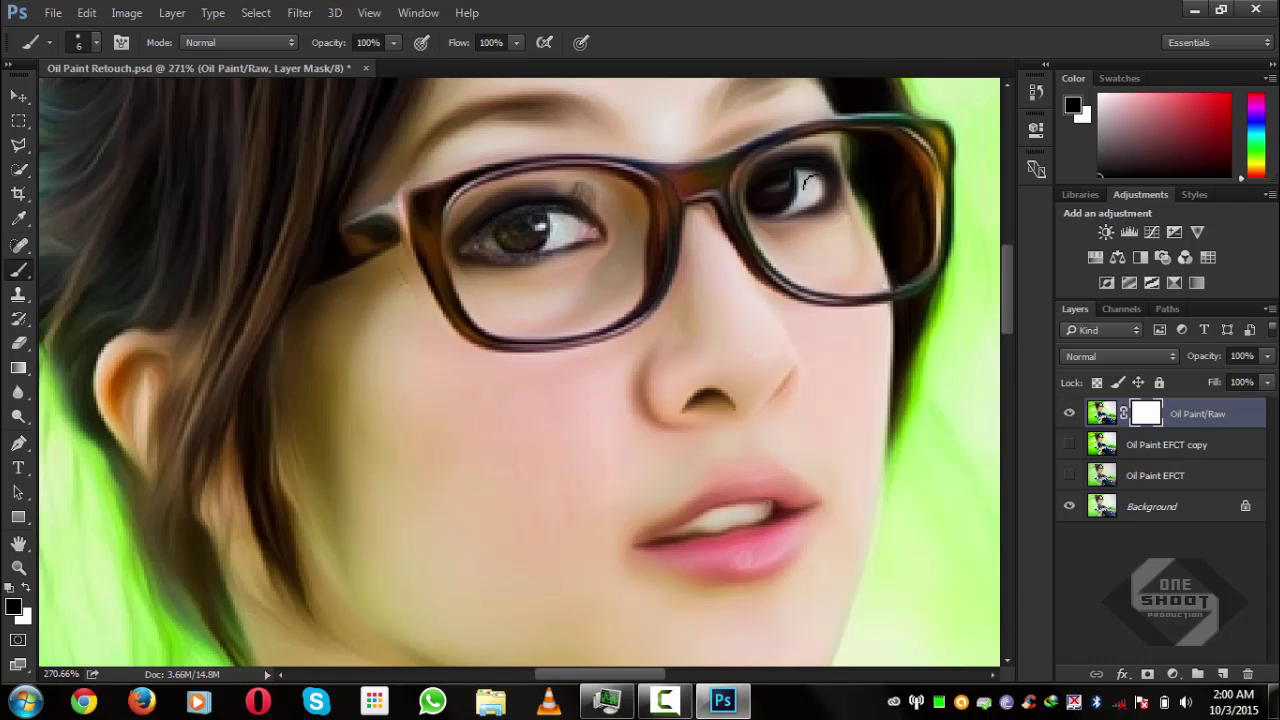
{"action": "left_click_drag", "start_coordinate": [780, 184], "coordinate": [784, 192]}
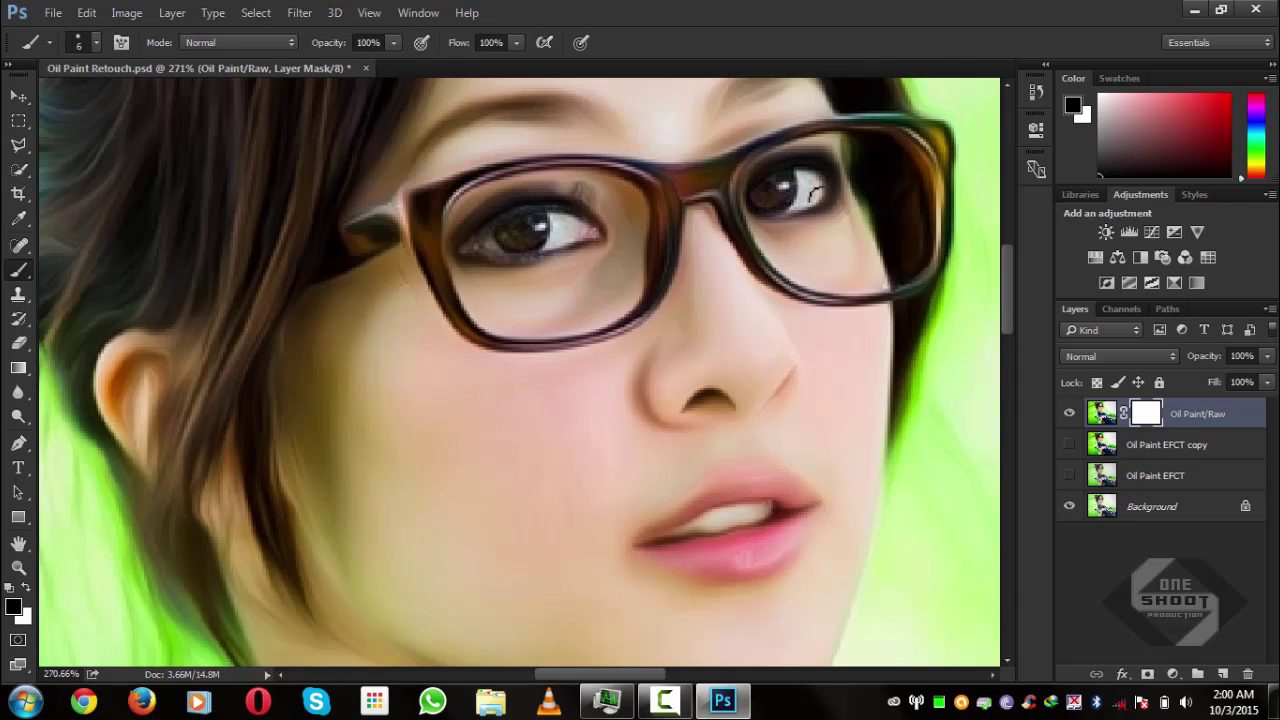
{"action": "left_click_drag", "start_coordinate": [812, 178], "coordinate": [786, 183]}
{"action": "left_click_drag", "start_coordinate": [820, 182], "coordinate": [796, 204]}
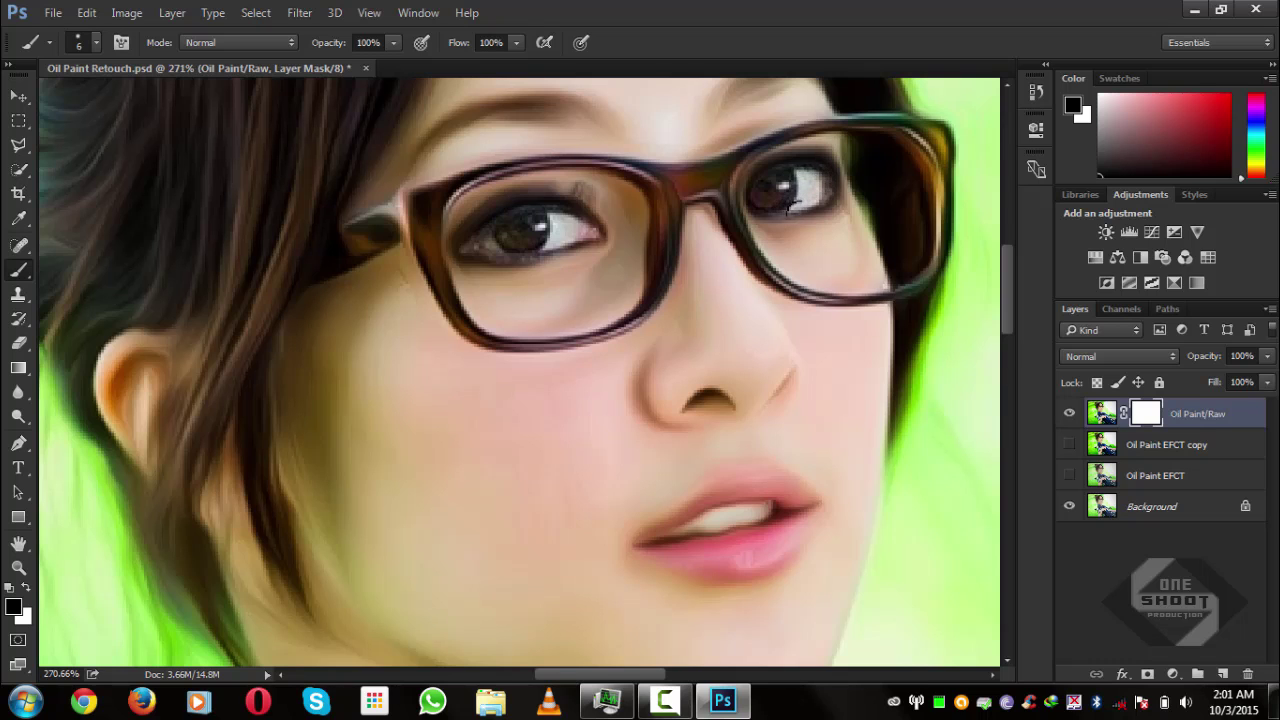
{"action": "scroll", "coordinate": [725, 311], "scroll_direction": "down", "scroll_amount": 6}
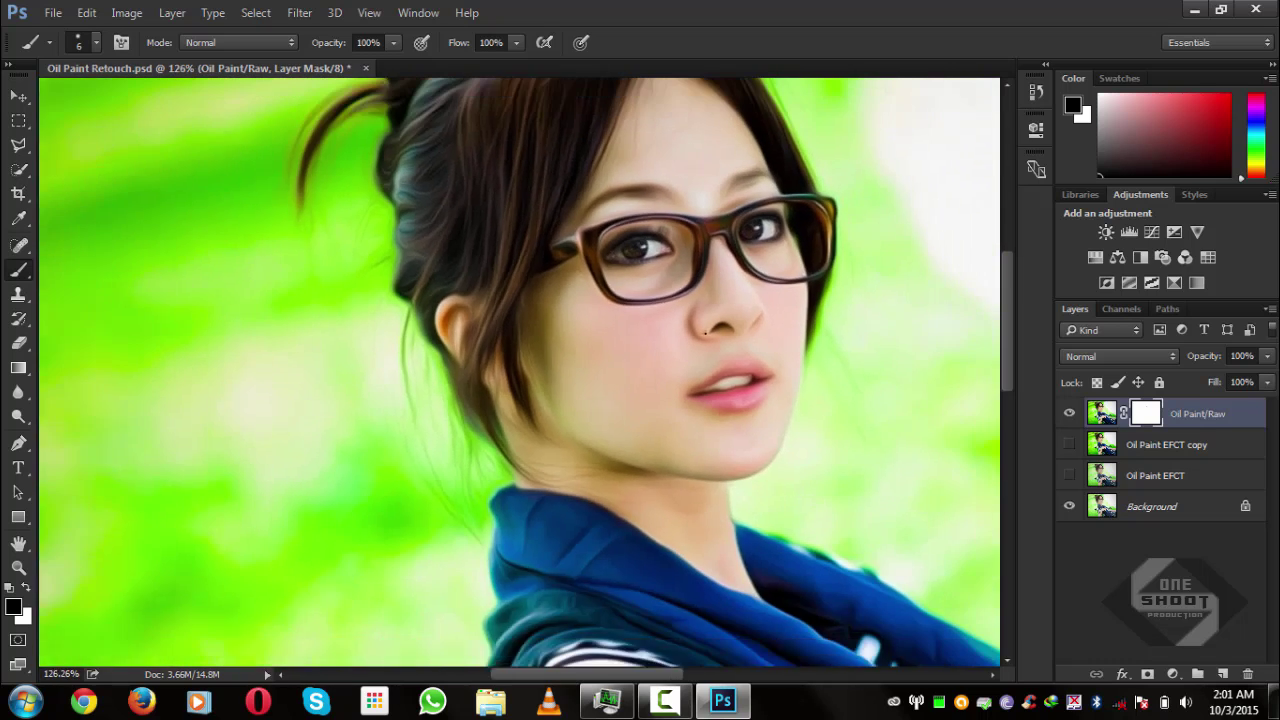
{"action": "scroll", "coordinate": [705, 390], "scroll_direction": "up", "scroll_amount": 6}
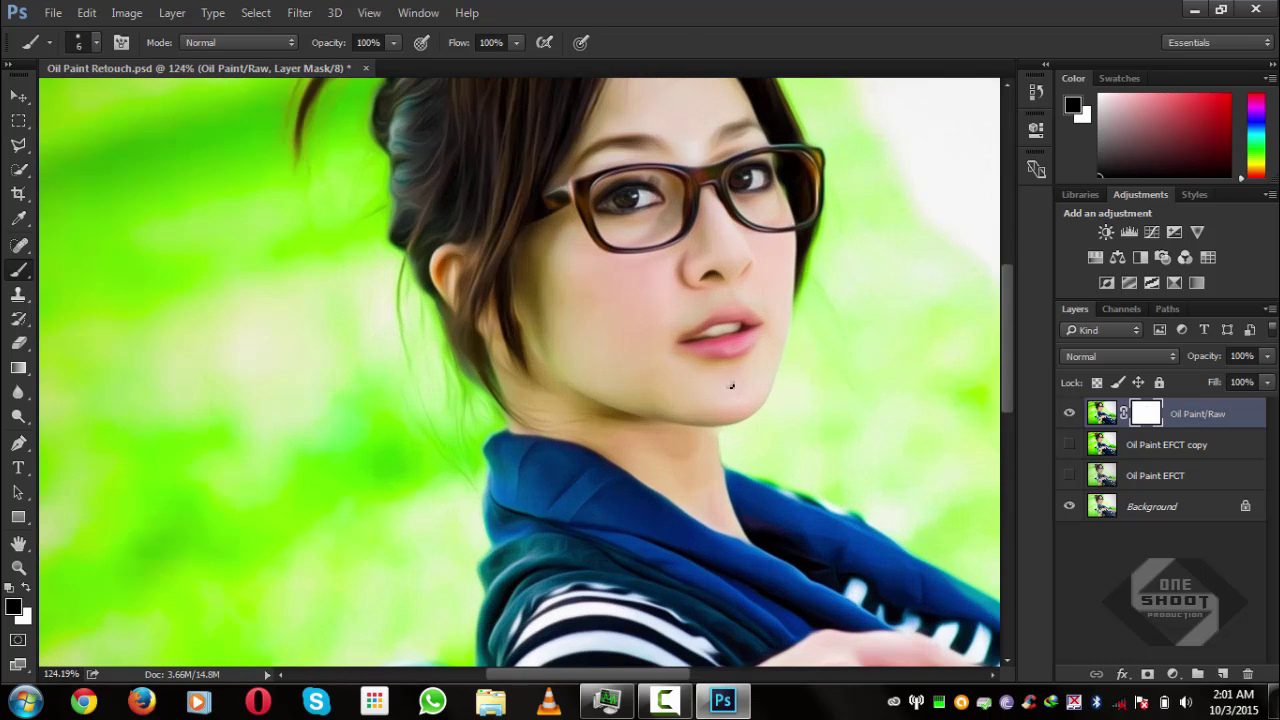
Step: Paint a trial mask stroke at the left lip corner, then undo it
{"action": "scroll", "coordinate": [705, 305], "scroll_direction": "up", "scroll_amount": 1}
{"action": "key", "text": "bracketright"}
{"action": "key", "text": "bracketright"}
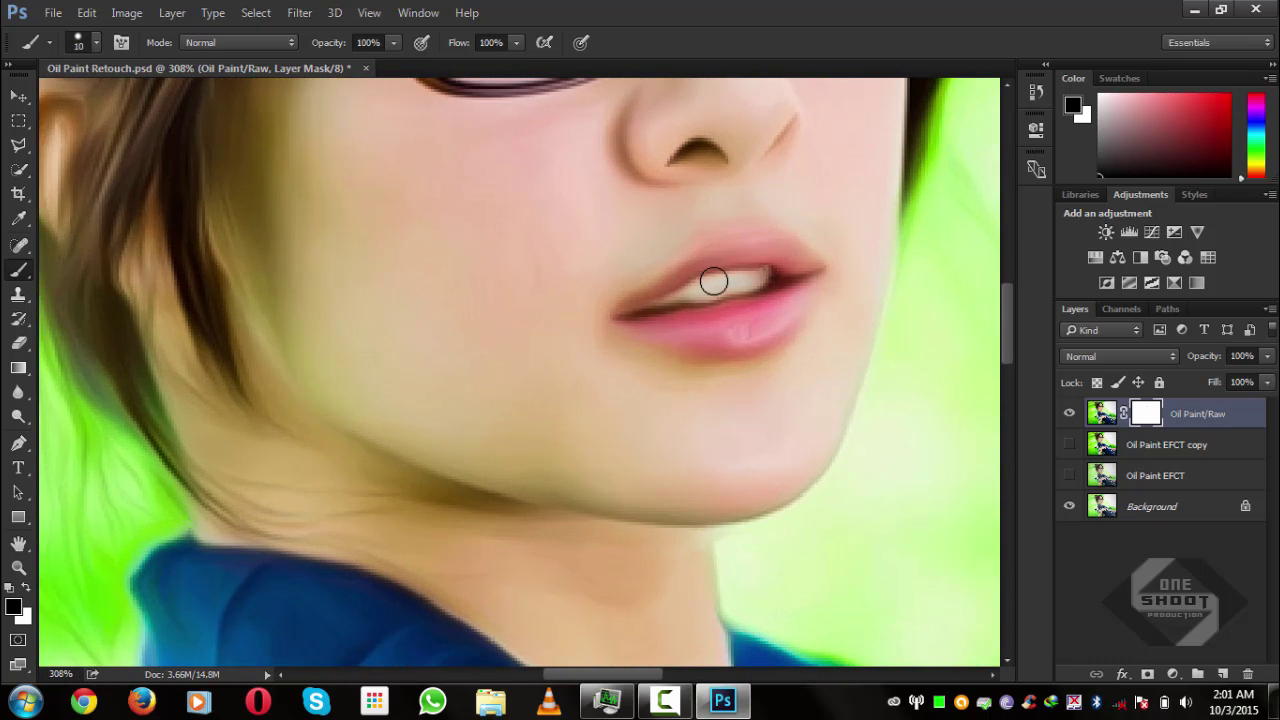
{"action": "key", "text": "bracketleft"}
{"action": "key", "text": "bracketleft"}
{"action": "left_click_drag", "start_coordinate": [621, 311], "coordinate": [667, 283]}
{"action": "key", "text": "ctrl+alt+z"}
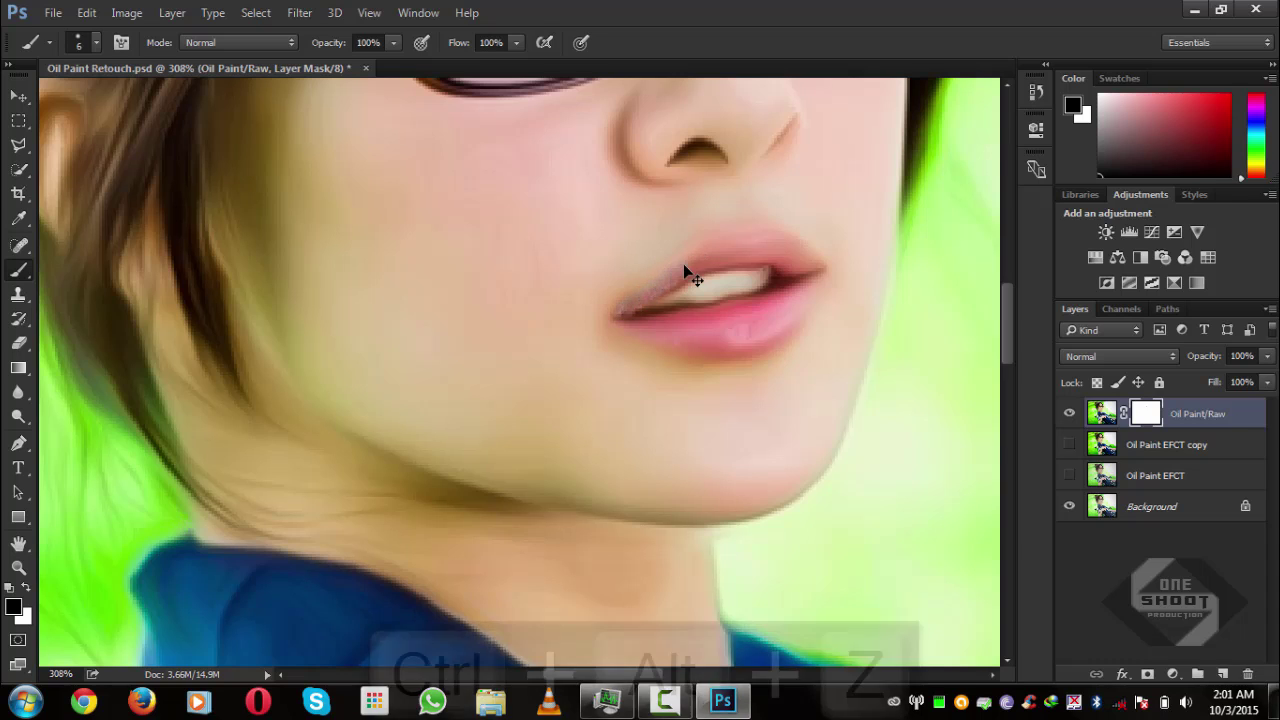
Step: Soften the brush, enlarge it to size 10, and mask along the upper lip
{"action": "right_click", "coordinate": [680, 260]}
{"action": "left_click_drag", "start_coordinate": [795, 333], "coordinate": [675, 338]}
{"action": "key", "text": "Return"}
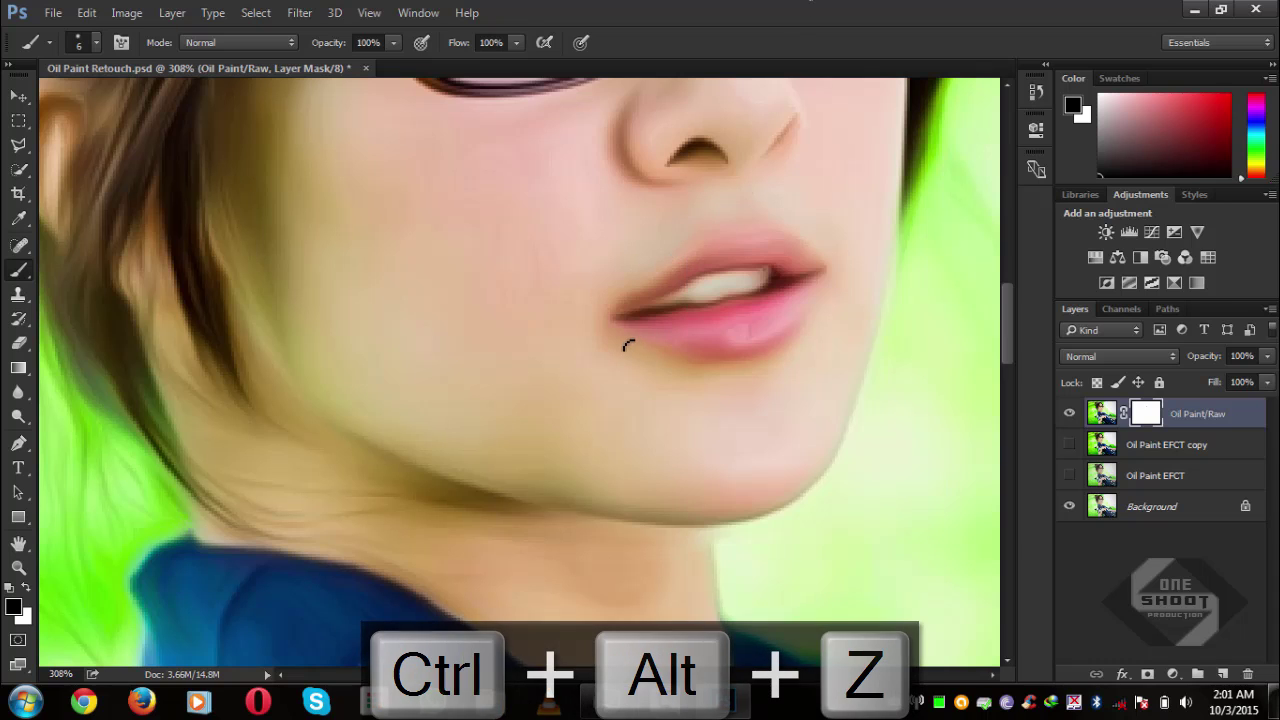
{"action": "key", "text": "bracketright"}
{"action": "key", "text": "bracketright"}
{"action": "key", "text": "bracketright"}
{"action": "key", "text": "bracketright"}
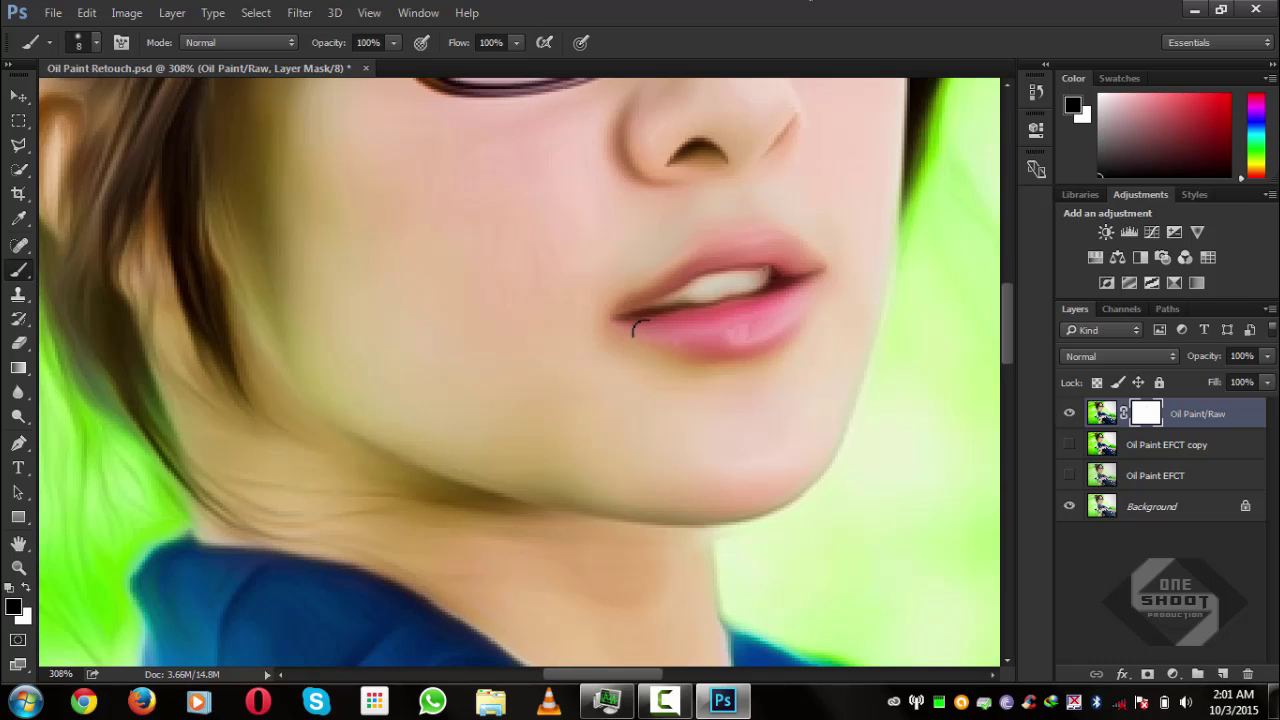
{"action": "mouse_move", "coordinate": [626, 316]}
{"action": "left_mouse_down"}
{"action": "mouse_move", "coordinate": [756, 251]}
{"action": "mouse_move", "coordinate": [811, 265]}
{"action": "mouse_move", "coordinate": [819, 275]}
{"action": "mouse_move", "coordinate": [794, 320]}
{"action": "mouse_move", "coordinate": [760, 341]}
{"action": "mouse_move", "coordinate": [685, 346]}
{"action": "mouse_move", "coordinate": [625, 322]}
{"action": "mouse_move", "coordinate": [707, 331]}
{"action": "mouse_move", "coordinate": [780, 316]}
{"action": "mouse_move", "coordinate": [794, 292]}
{"action": "mouse_move", "coordinate": [654, 317]}
{"action": "mouse_move", "coordinate": [758, 284]}
{"action": "mouse_move", "coordinate": [636, 314]}
{"action": "mouse_move", "coordinate": [791, 277]}
{"action": "mouse_move", "coordinate": [742, 266]}
{"action": "mouse_move", "coordinate": [769, 245]}
{"action": "mouse_move", "coordinate": [751, 241]}
{"action": "mouse_move", "coordinate": [704, 256]}
{"action": "mouse_move", "coordinate": [626, 319]}
{"action": "mouse_move", "coordinate": [677, 351]}
{"action": "mouse_move", "coordinate": [732, 357]}
{"action": "mouse_move", "coordinate": [681, 350]}
{"action": "mouse_move", "coordinate": [741, 350]}
{"action": "left_mouse_up"}
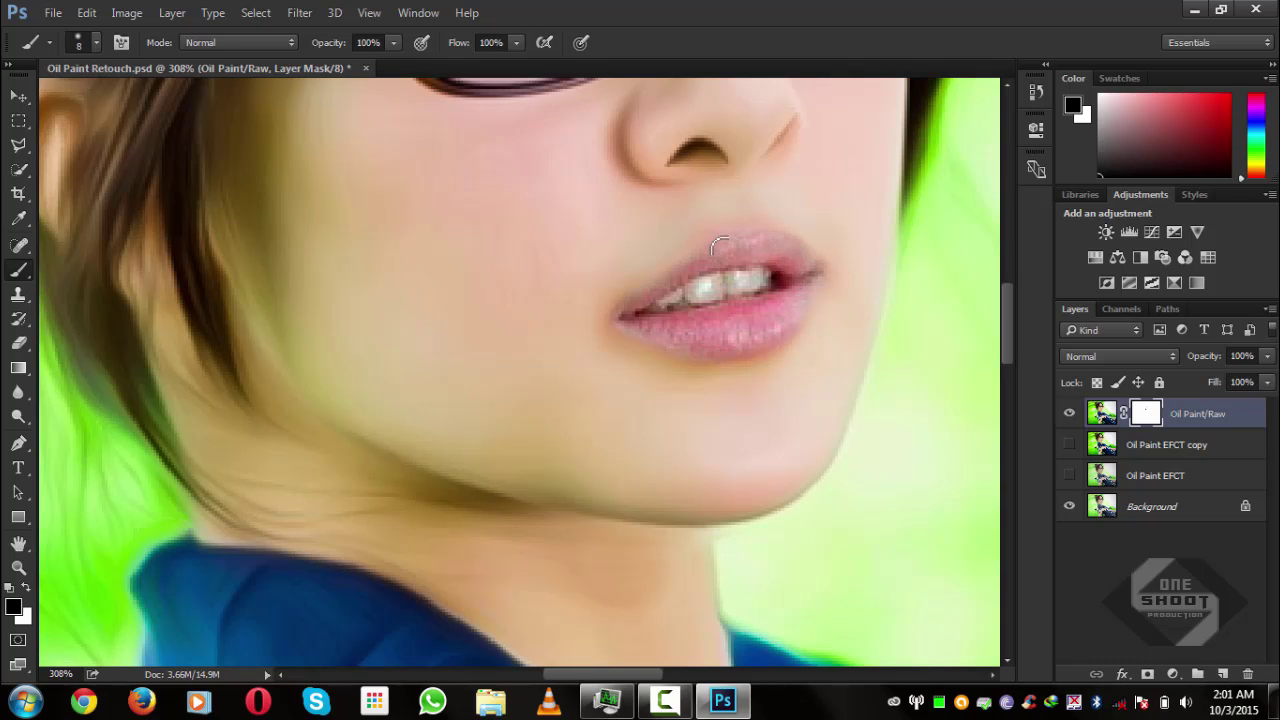
{"action": "mouse_move", "coordinate": [720, 247]}
{"action": "left_mouse_down"}
{"action": "mouse_move", "coordinate": [639, 296]}
{"action": "mouse_move", "coordinate": [654, 330]}
{"action": "mouse_move", "coordinate": [742, 309]}
{"action": "mouse_move", "coordinate": [723, 296]}
{"action": "mouse_move", "coordinate": [799, 297]}
{"action": "mouse_move", "coordinate": [811, 275]}
{"action": "left_mouse_up"}
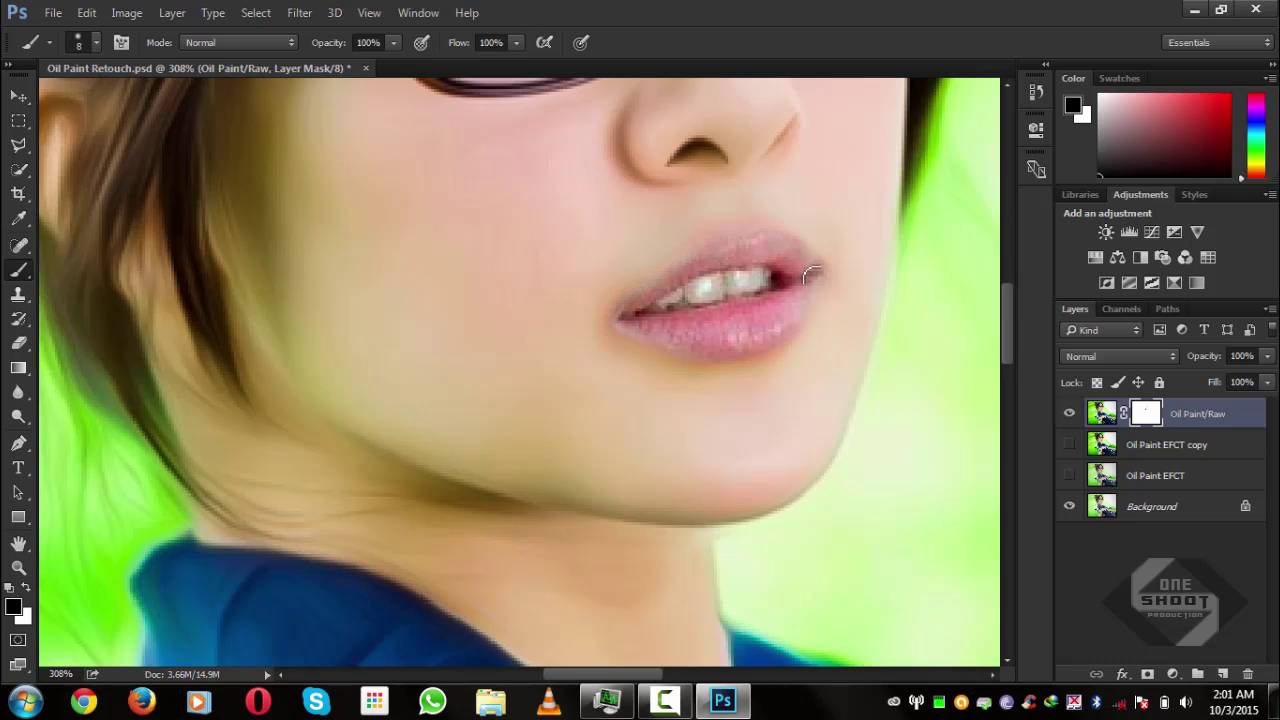
Step: Briefly toggle the Background layer's visibility to check the masked area
{"action": "left_click", "coordinate": [1069, 507]}
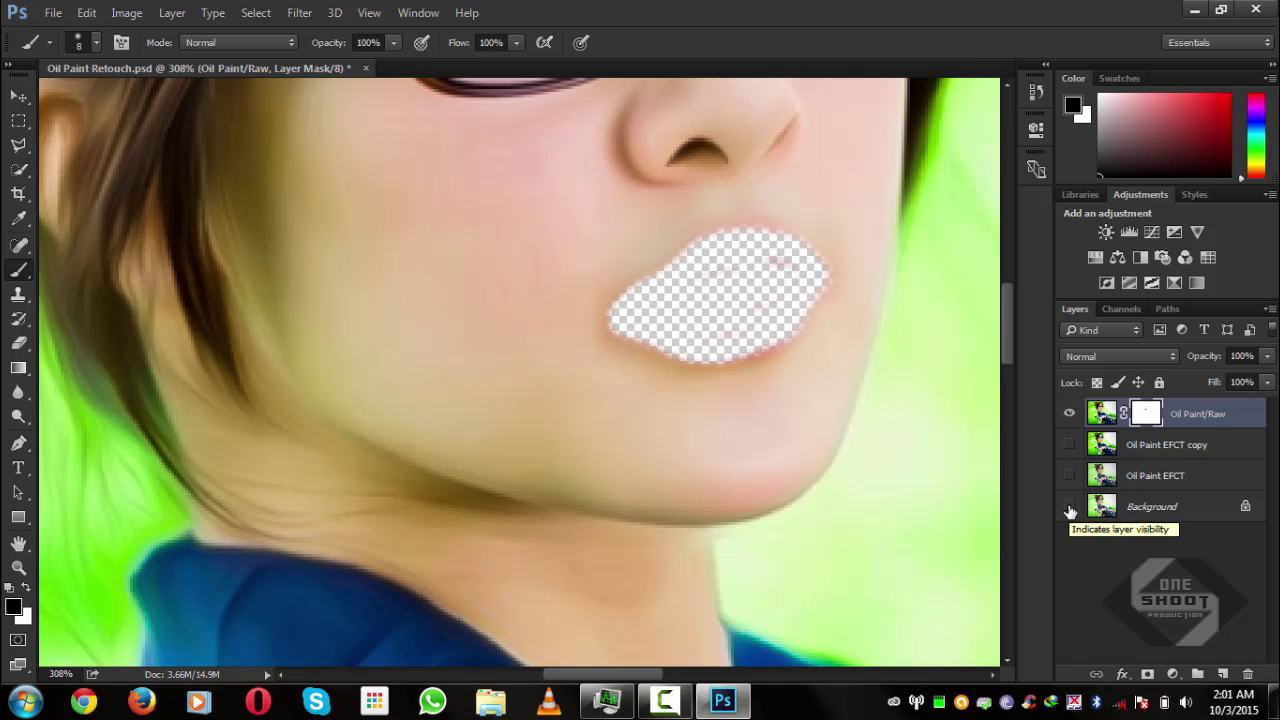
{"action": "left_click", "coordinate": [1070, 508]}
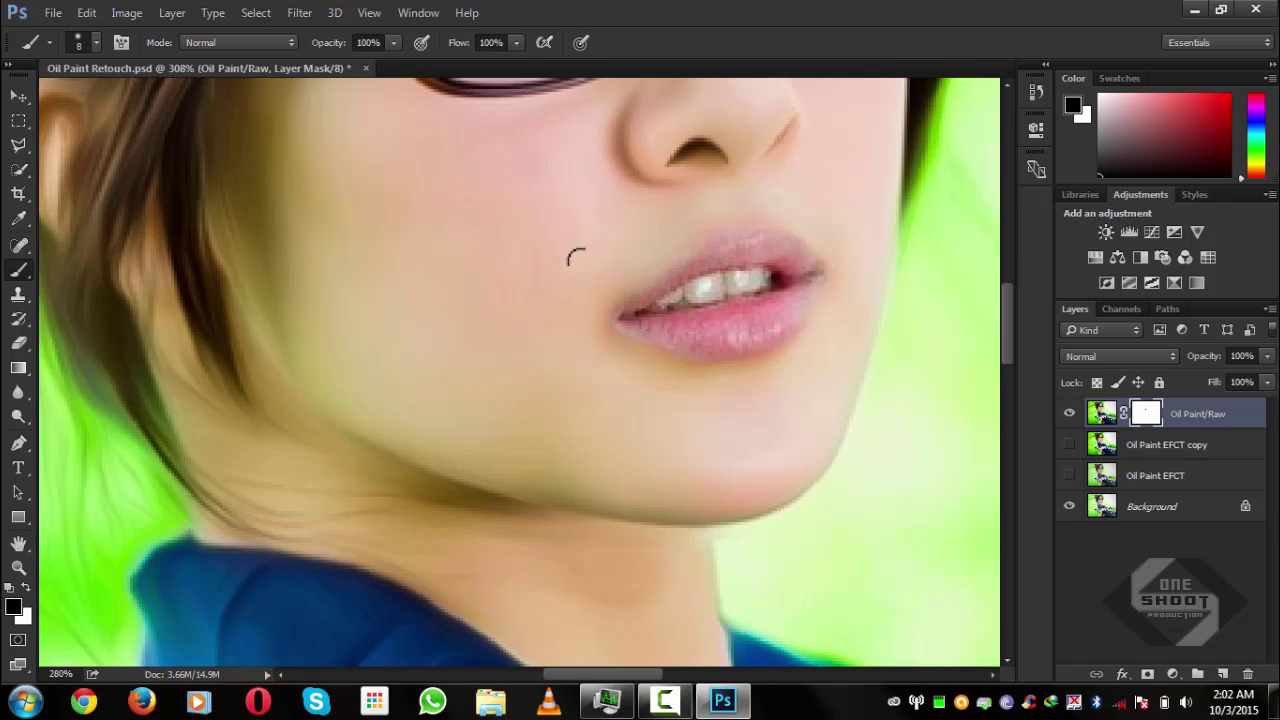
{"action": "scroll", "coordinate": [577, 258], "scroll_direction": "down", "scroll_amount": 4}
{"action": "scroll", "coordinate": [577, 258], "scroll_direction": "down", "scroll_amount": 5}
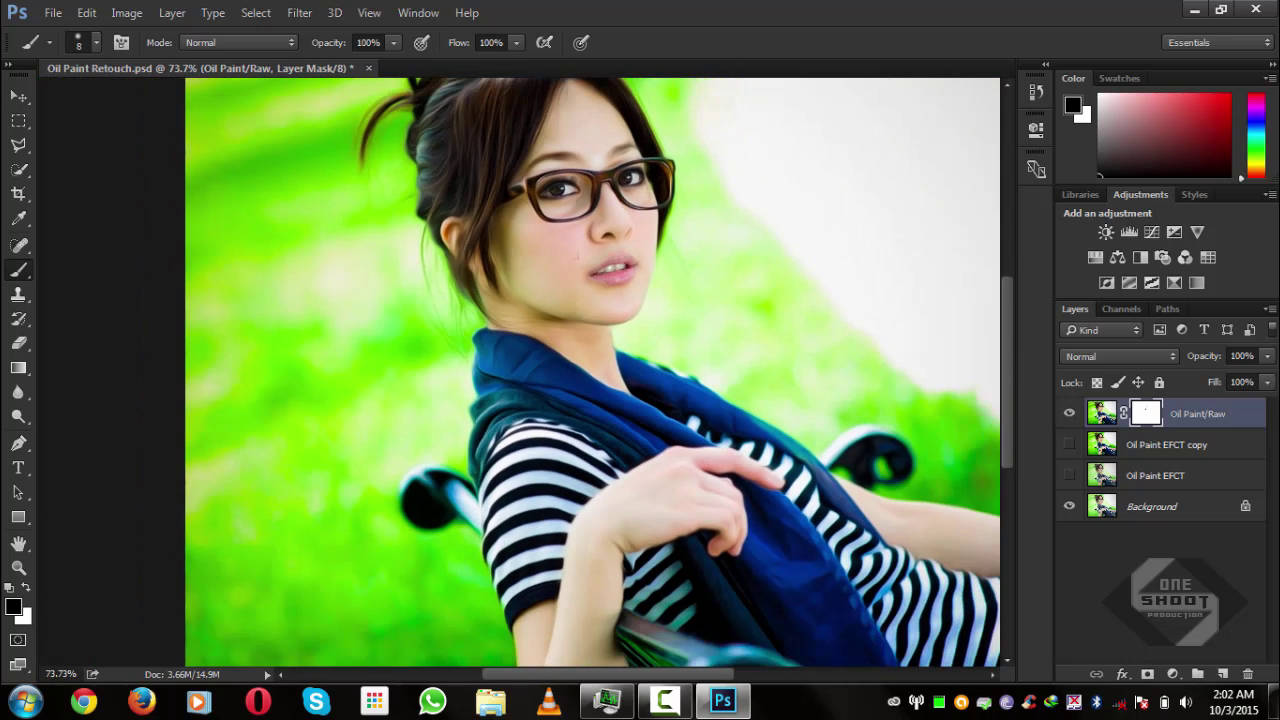
{"action": "scroll", "coordinate": [522, 374], "scroll_direction": "up", "scroll_amount": 1}
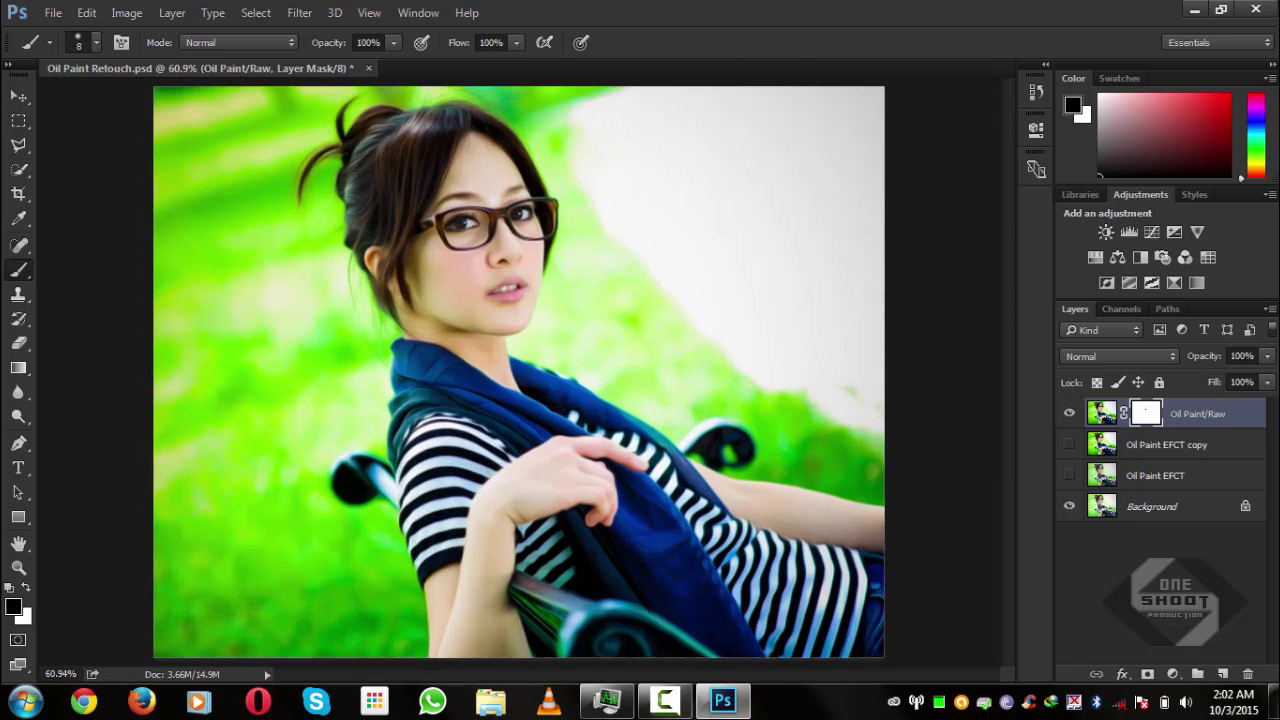
Step: Hide the Oil Paint/Raw layer and duplicate Background into a Background copy layer
{"action": "left_click", "coordinate": [18, 96]}
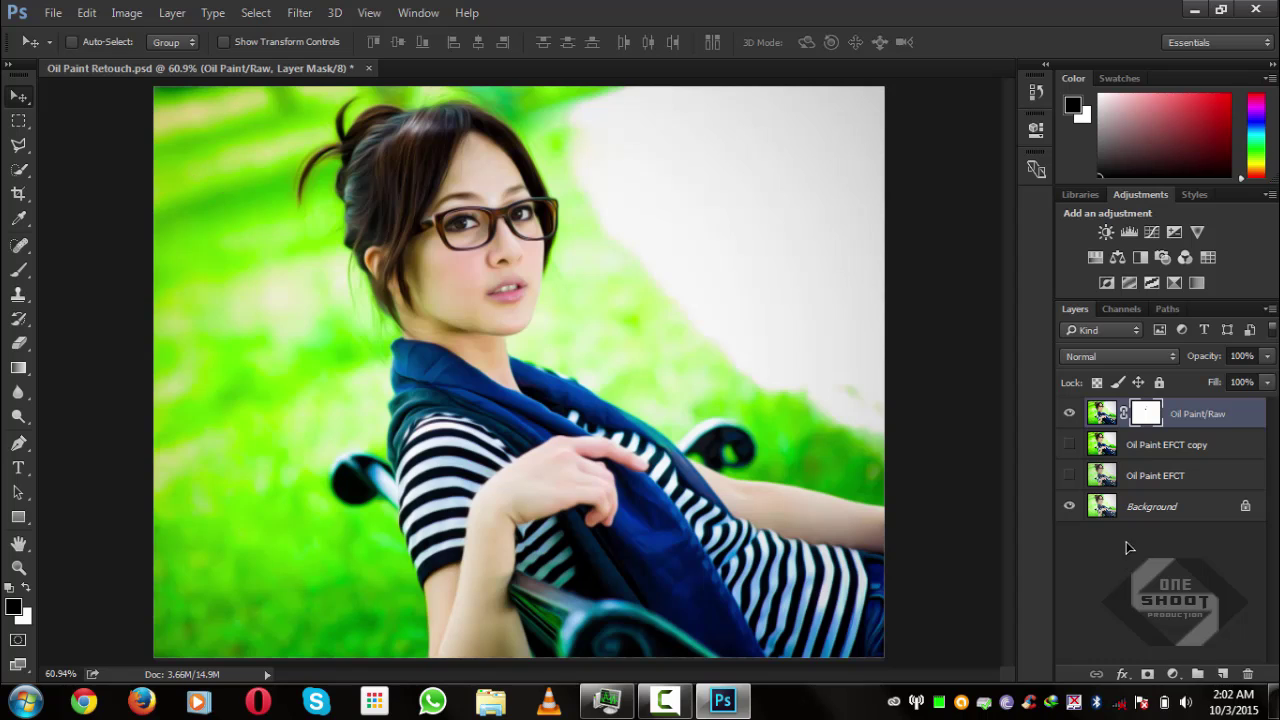
{"action": "left_click", "coordinate": [1068, 415]}
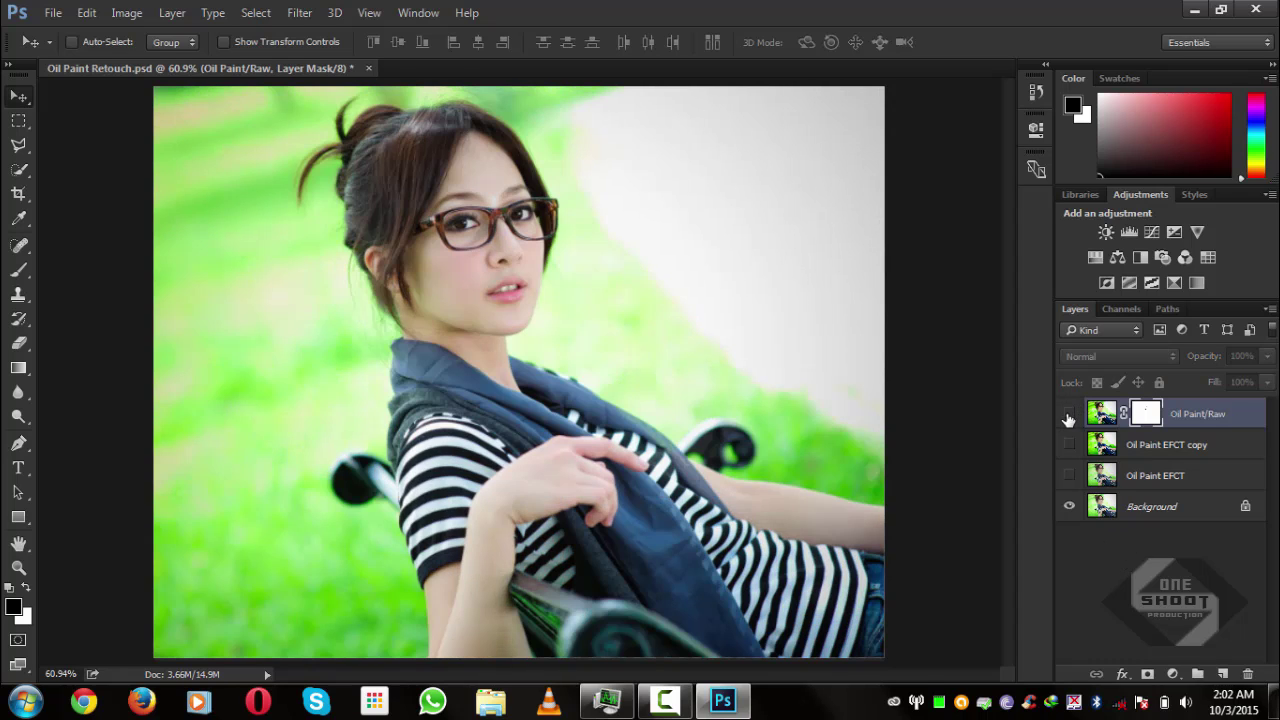
{"action": "left_click", "coordinate": [1158, 483]}
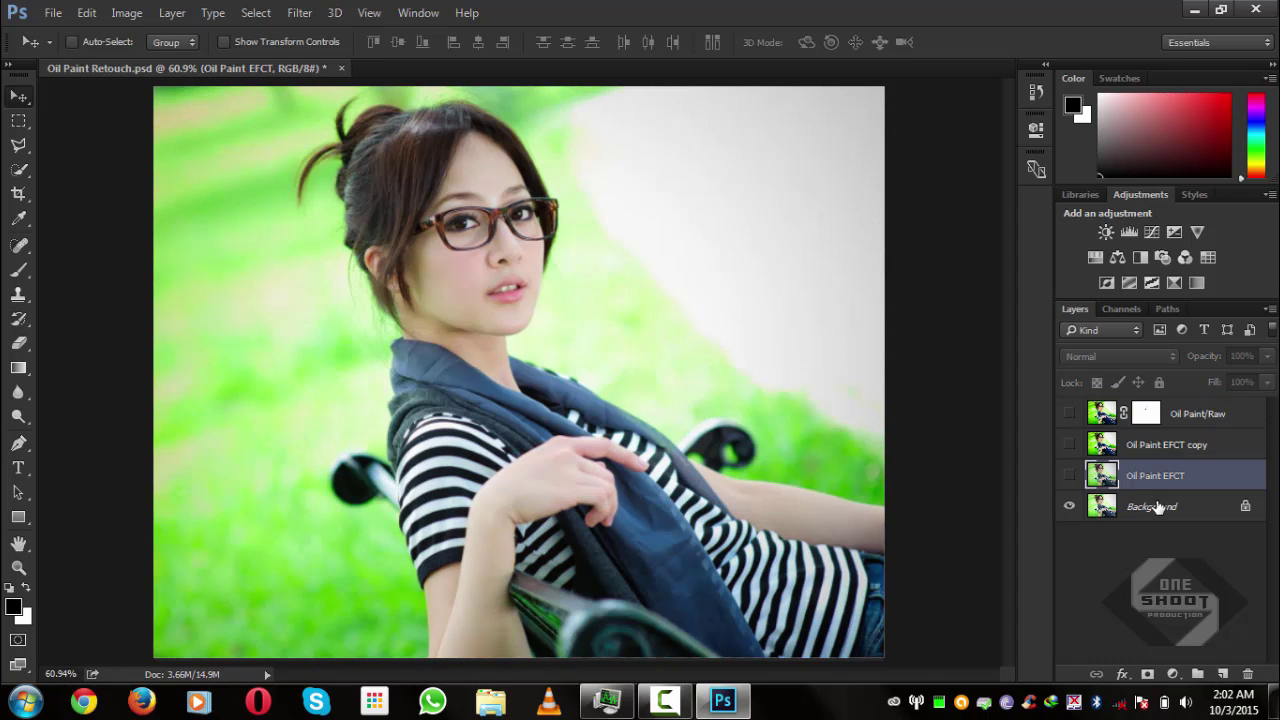
{"action": "left_click_drag", "start_coordinate": [1154, 507], "coordinate": [1222, 672]}
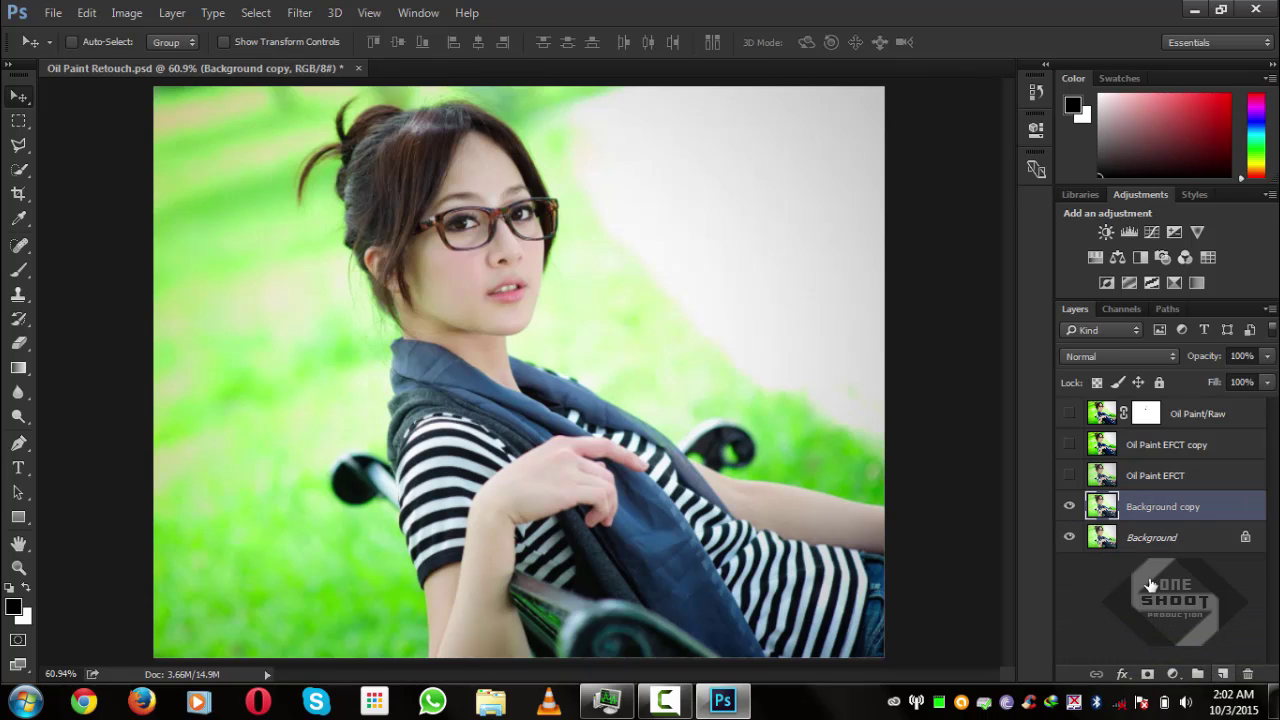
Step: Open the Camera Raw Filter, raise Exposure to +0.15, and zoom the preview onto the face
{"action": "left_click", "coordinate": [302, 14]}
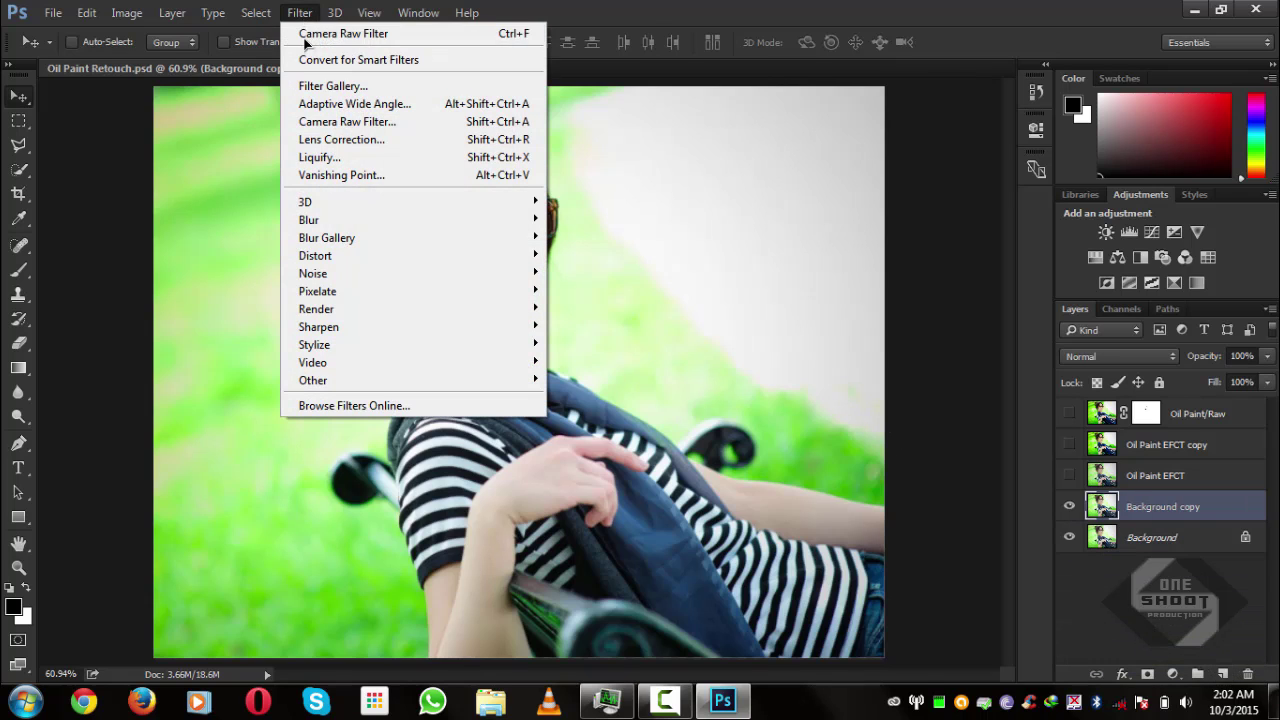
{"action": "left_click", "coordinate": [358, 121]}
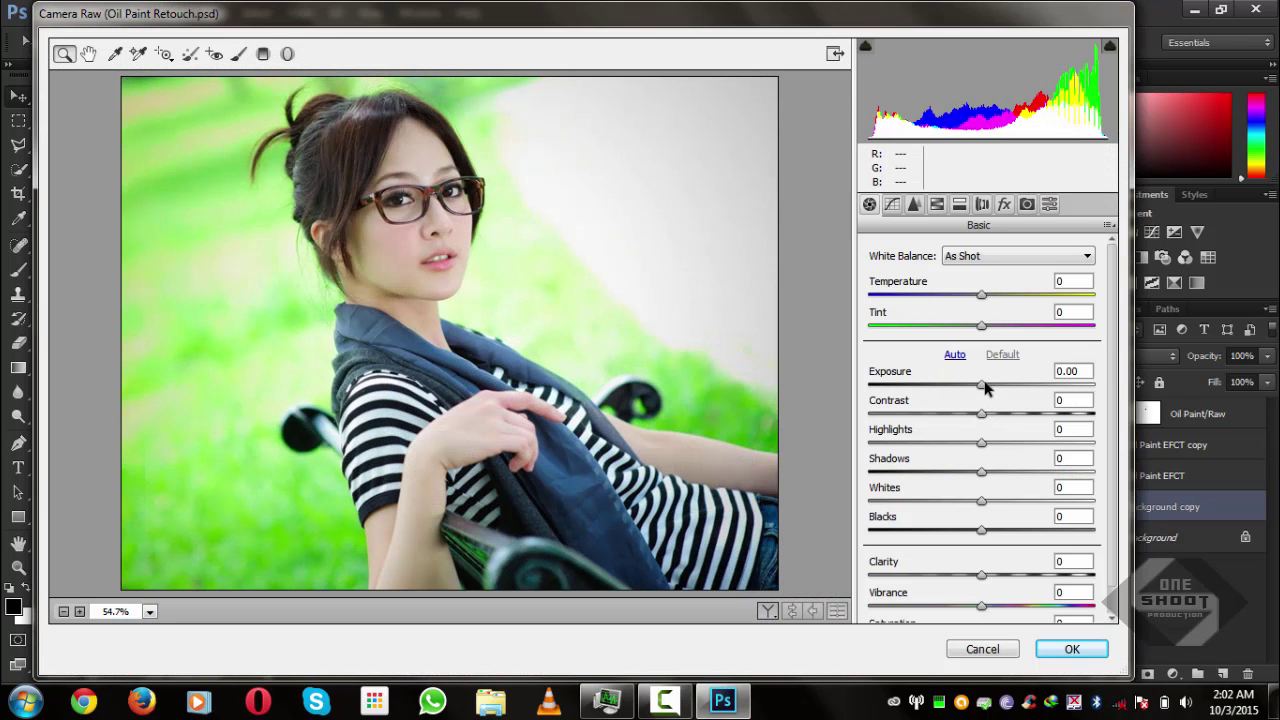
{"action": "left_click_drag", "start_coordinate": [986, 389], "coordinate": [993, 389]}
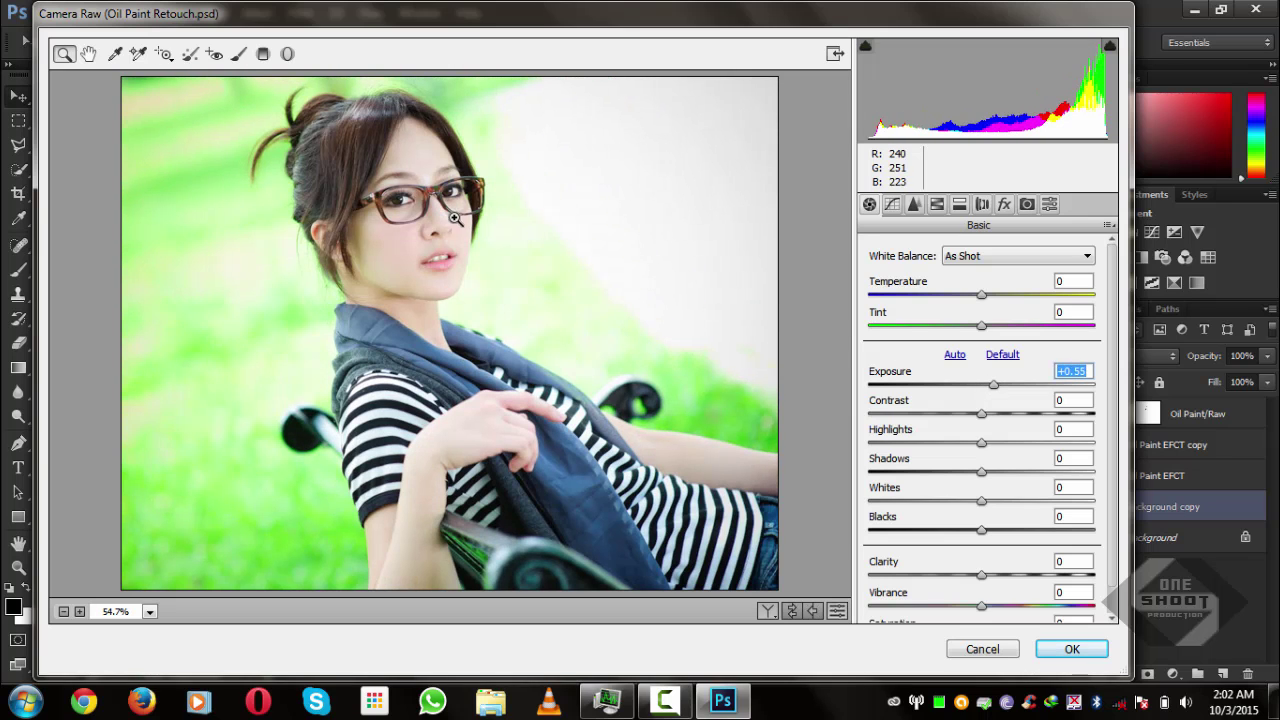
{"action": "left_click", "coordinate": [406, 197]}
{"action": "left_click", "coordinate": [399, 241]}
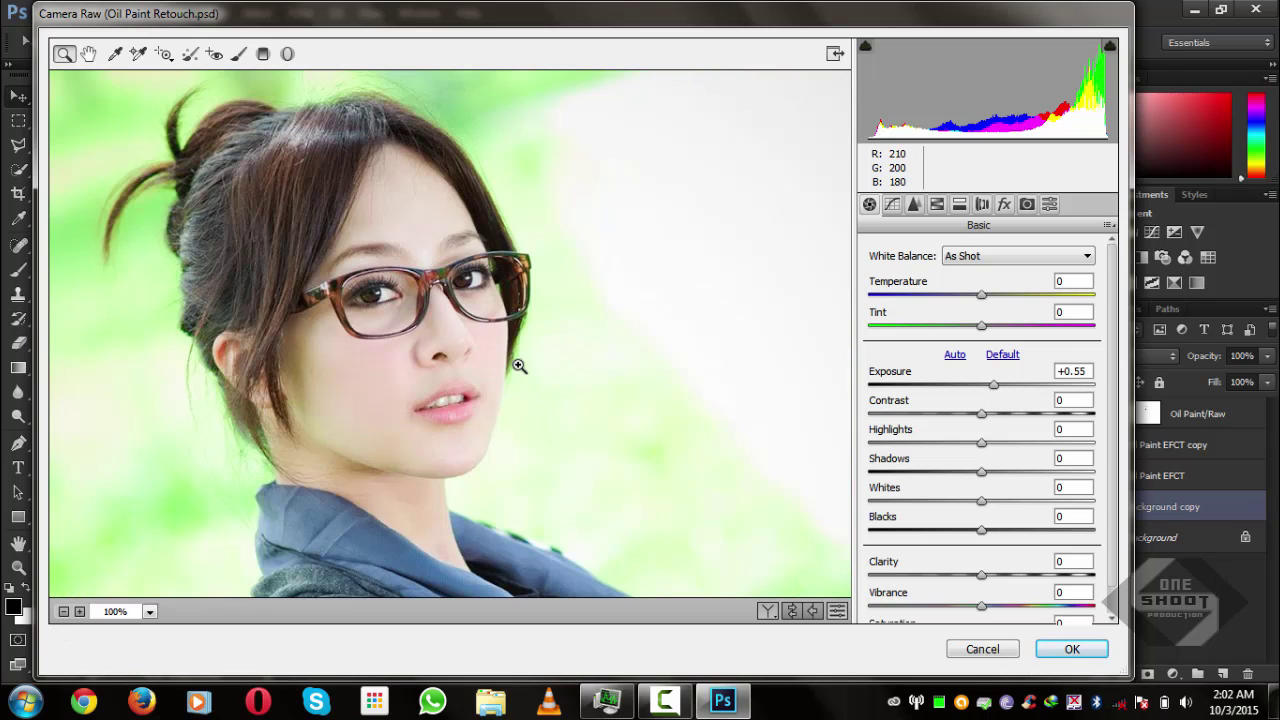
Step: Set Contrast +39, Highlights +31, Shadows -23, Whites +19 and Clarity +13
{"action": "left_click", "coordinate": [984, 418]}
{"action": "left_click_drag", "start_coordinate": [1000, 418], "coordinate": [988, 394]}
{"action": "left_click", "coordinate": [1004, 388]}
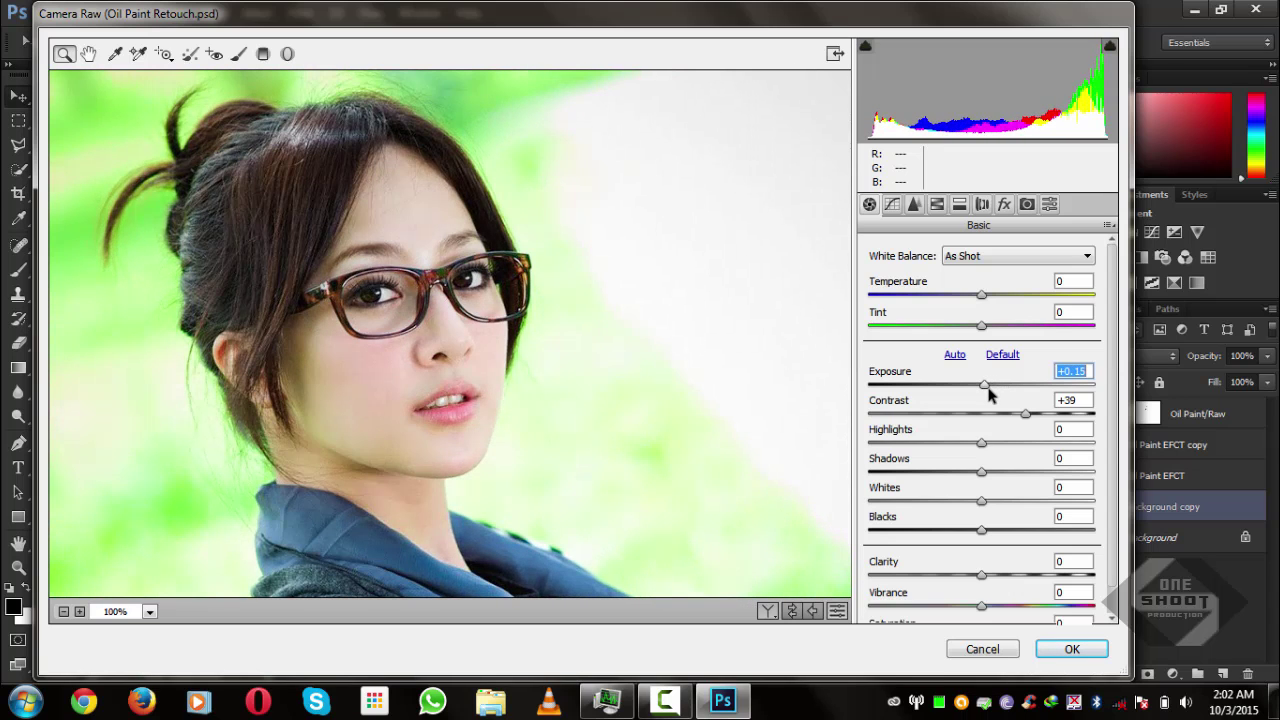
{"action": "left_click_drag", "start_coordinate": [981, 444], "coordinate": [1017, 446]}
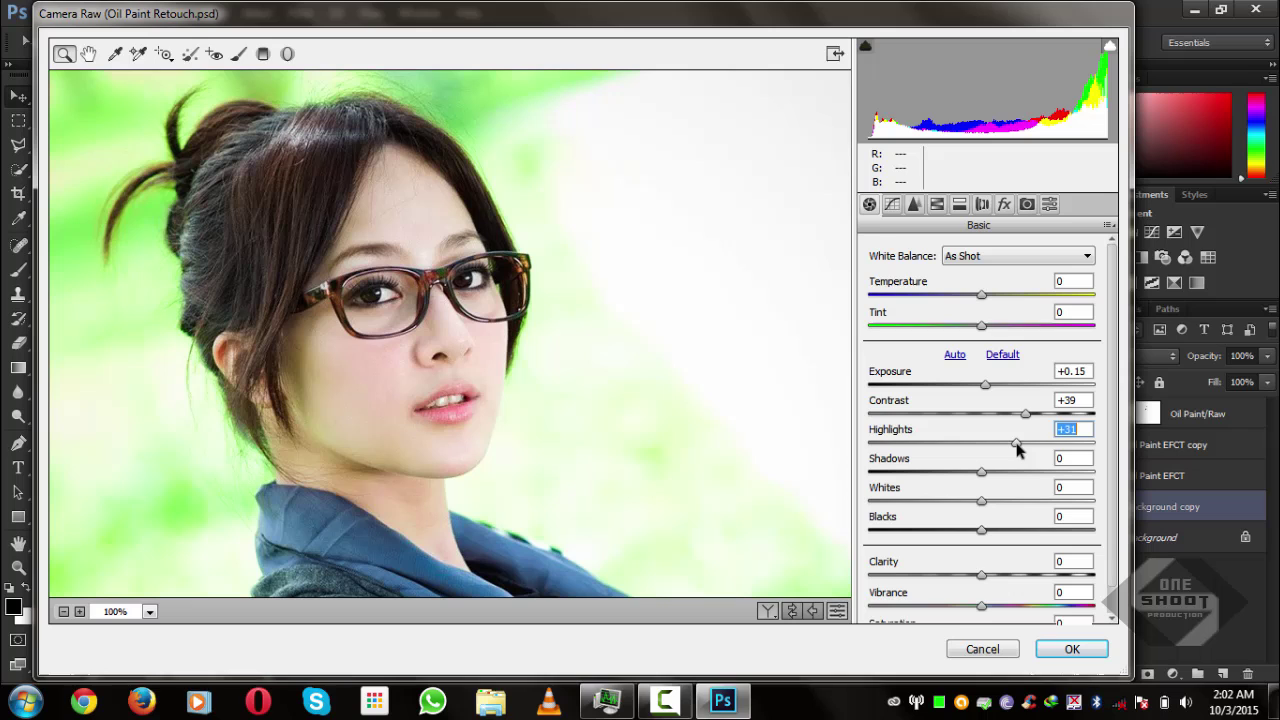
{"action": "left_click", "coordinate": [954, 473]}
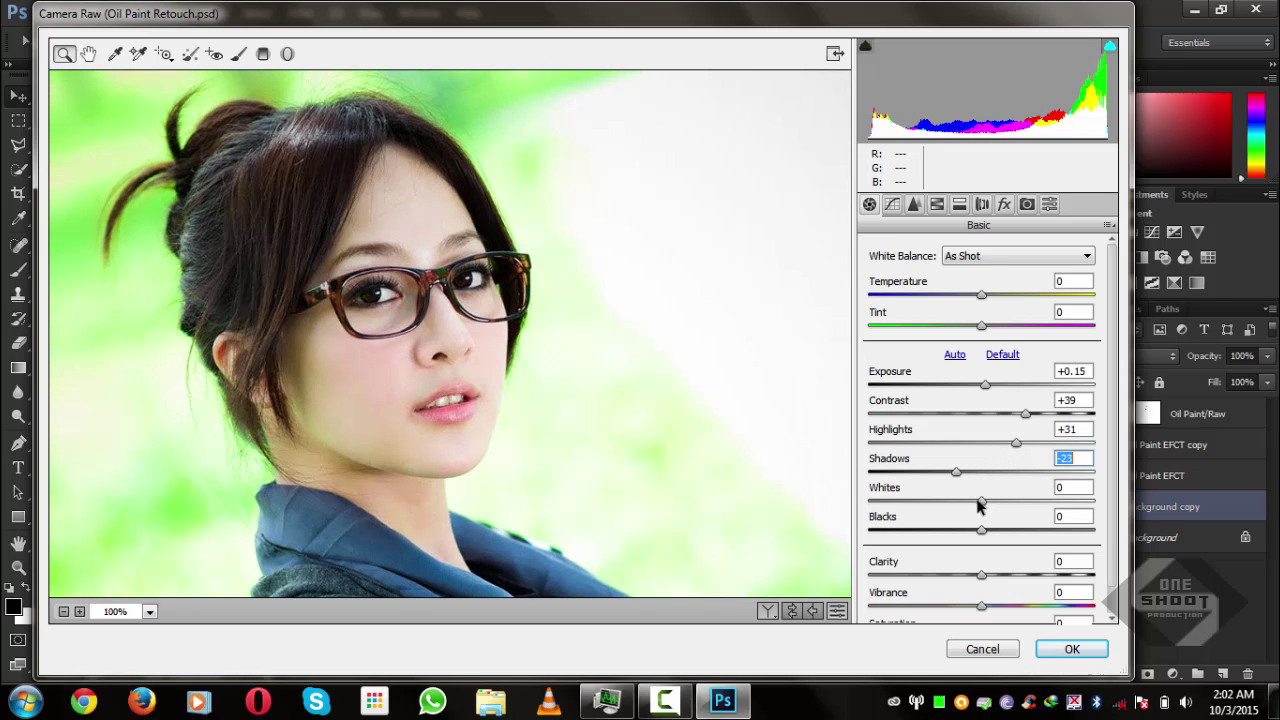
{"action": "left_click_drag", "start_coordinate": [977, 504], "coordinate": [948, 535]}
{"action": "left_click", "coordinate": [985, 531]}
{"action": "left_click_drag", "start_coordinate": [980, 577], "coordinate": [1016, 580]}
{"action": "scroll", "coordinate": [985, 594], "scroll_direction": "down", "scroll_amount": 1}
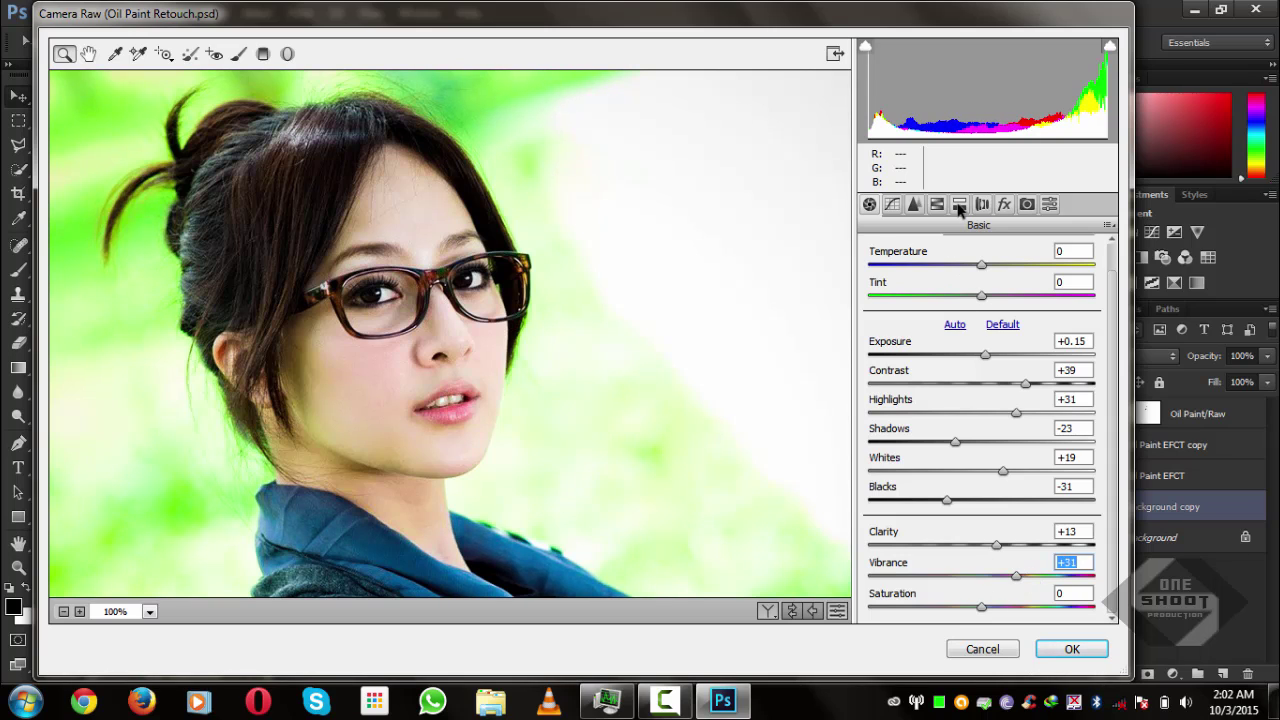
{"action": "left_click", "coordinate": [959, 205]}
Step: In HSL/Grayscale, adjust the Reds' luminance and saturation, and set their hue to -13
{"action": "left_click", "coordinate": [982, 205]}
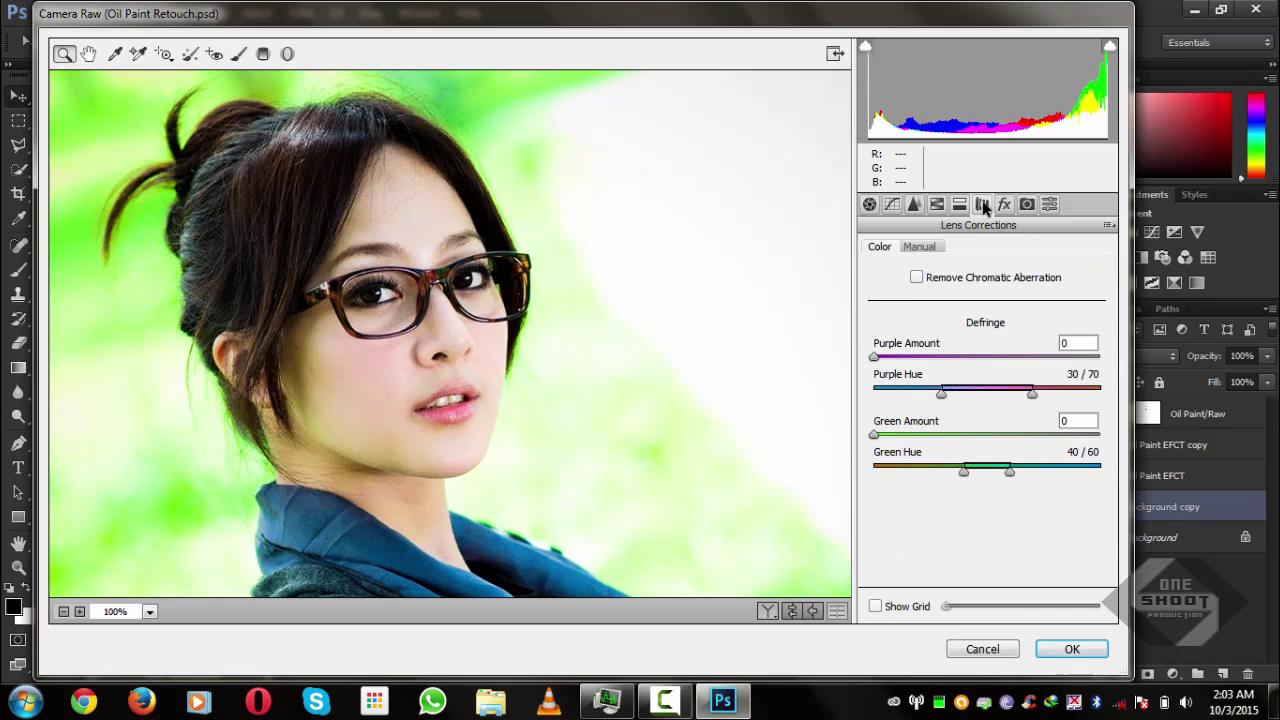
{"action": "left_click", "coordinate": [937, 205]}
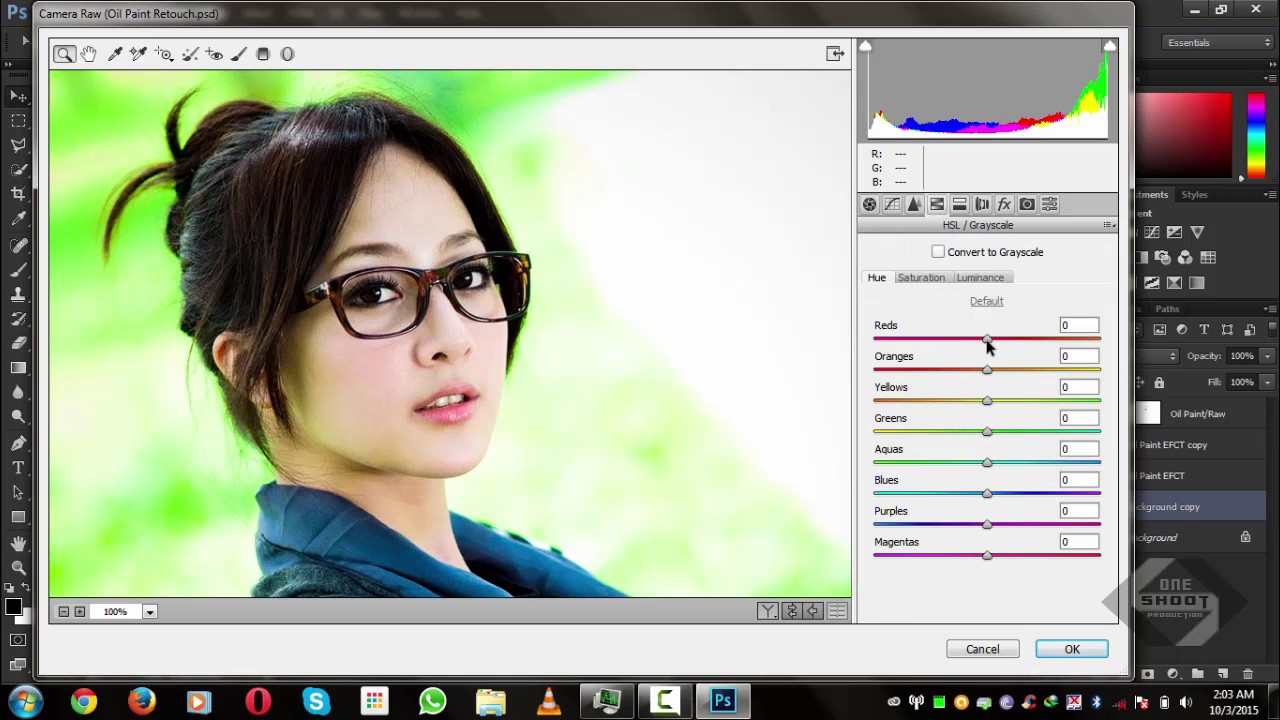
{"action": "left_click", "coordinate": [980, 278]}
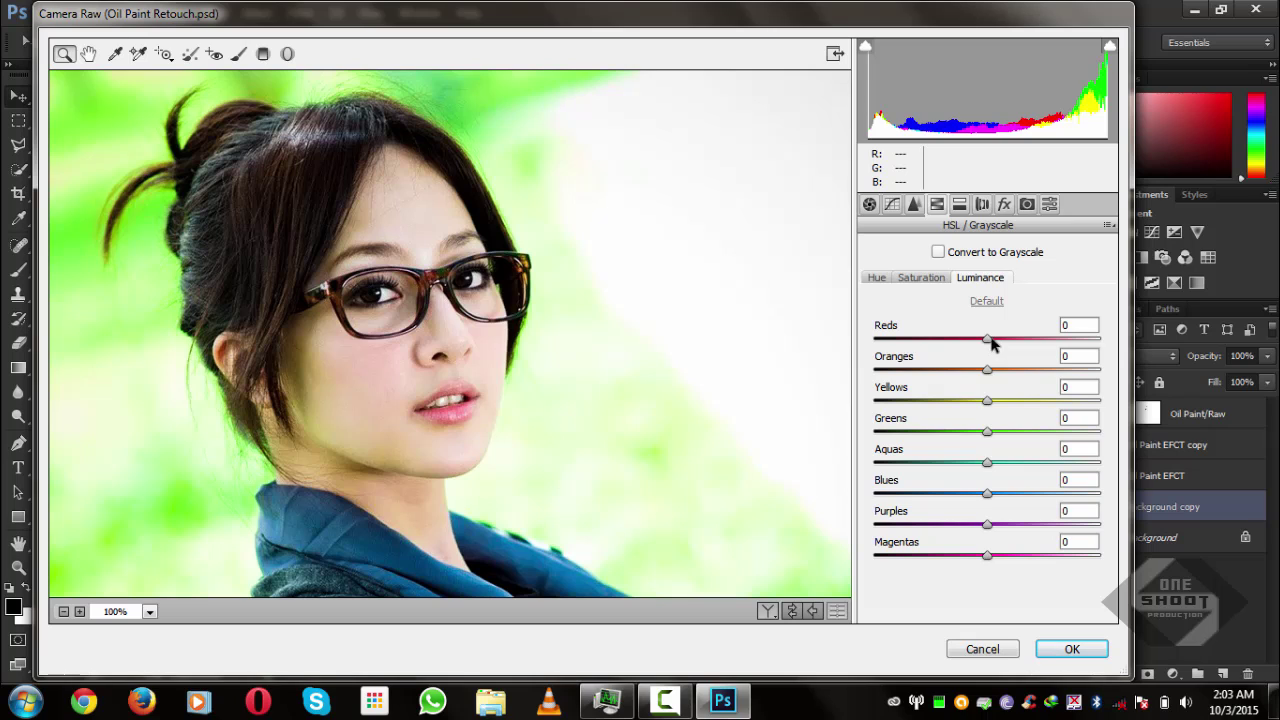
{"action": "left_click_drag", "start_coordinate": [994, 344], "coordinate": [962, 340]}
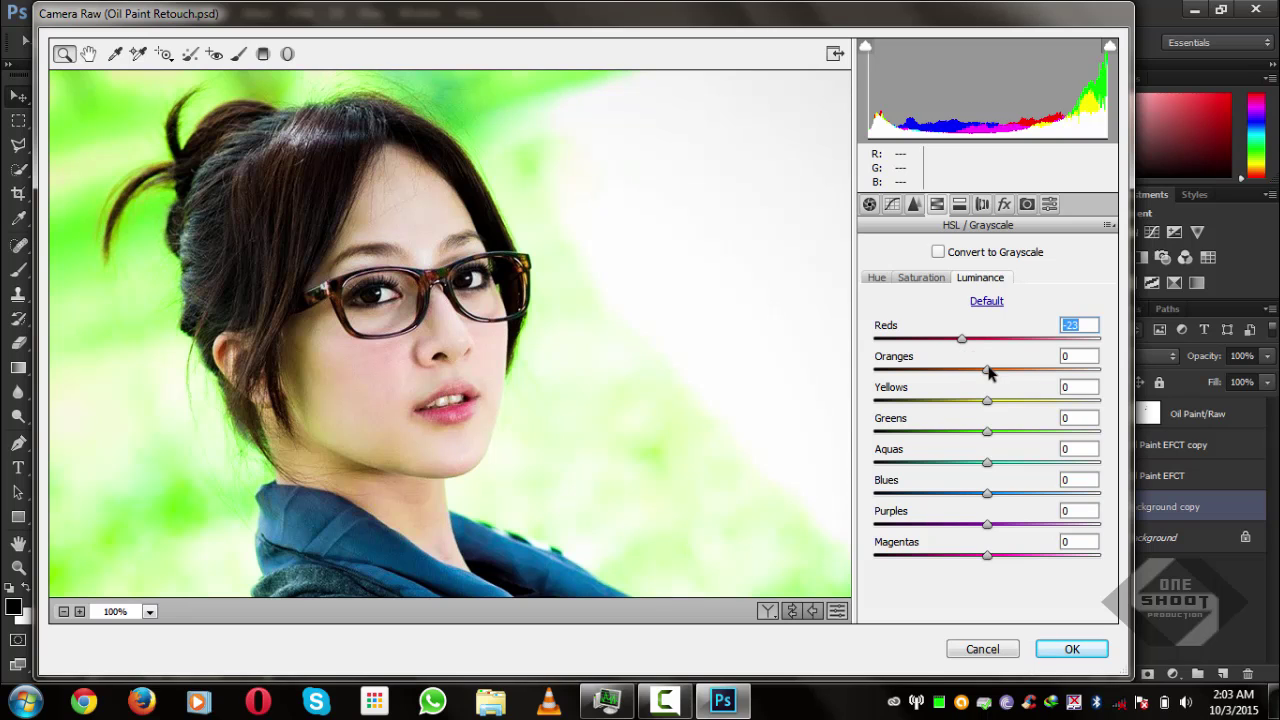
{"action": "left_click", "coordinate": [922, 277]}
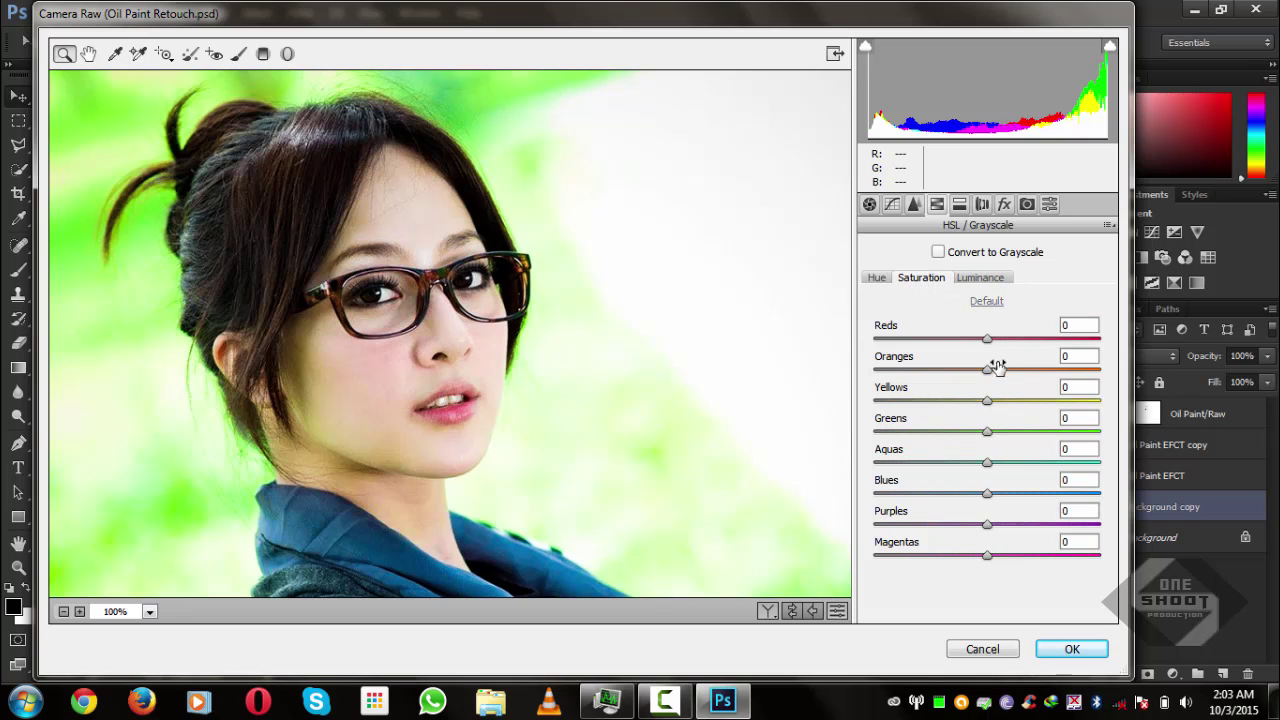
{"action": "left_click_drag", "start_coordinate": [984, 340], "coordinate": [1032, 342]}
{"action": "left_click", "coordinate": [878, 278]}
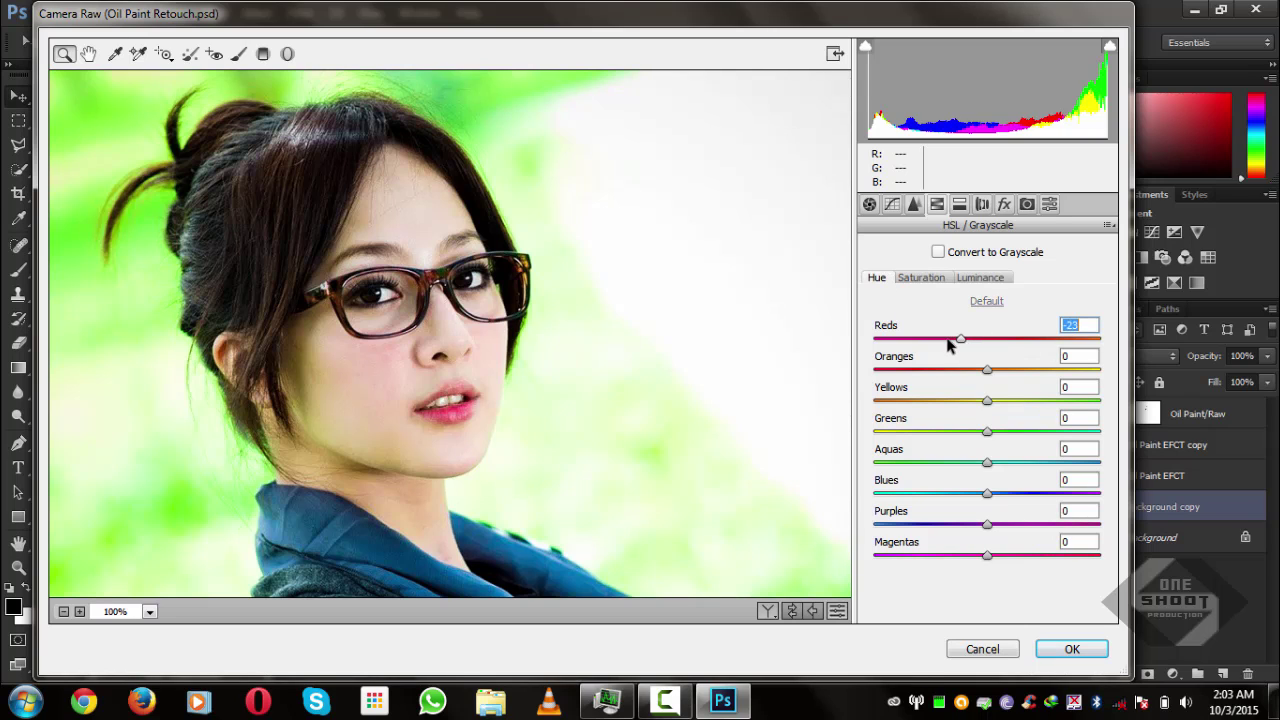
{"action": "left_click_drag", "start_coordinate": [949, 338], "coordinate": [974, 340]}
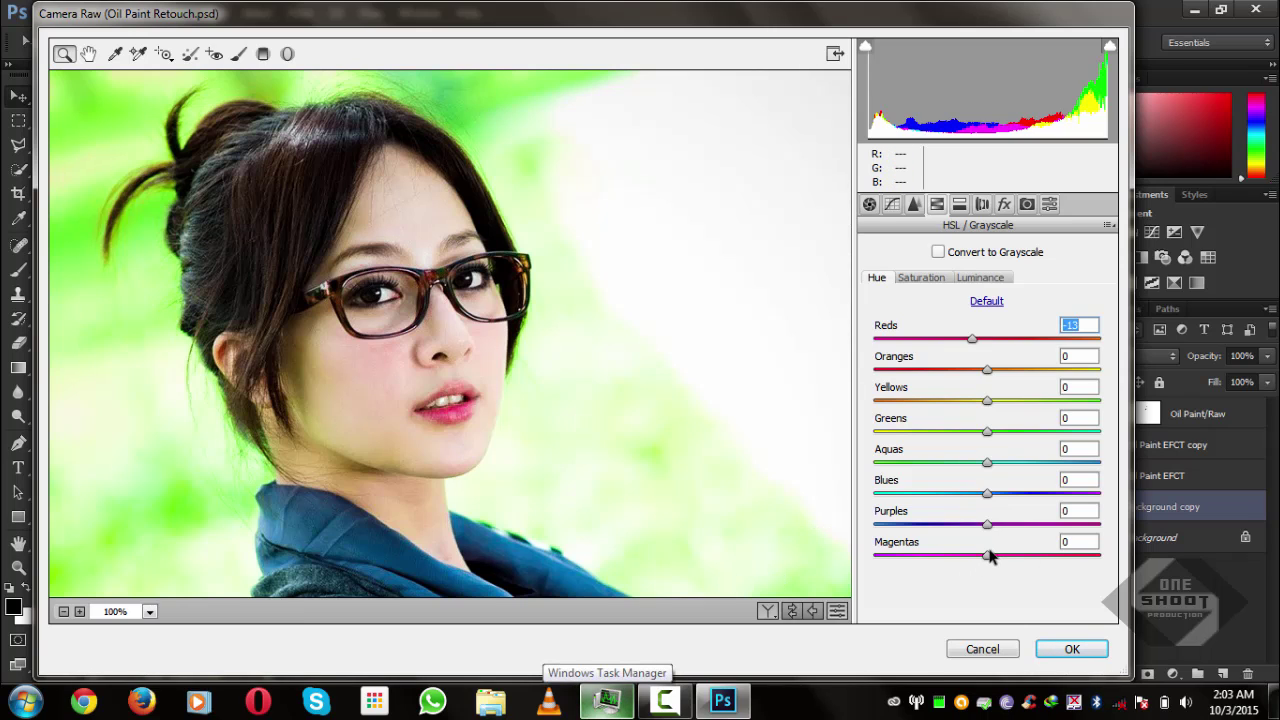
Step: Shift the Magentas hue to +42 and Purples to +22, then apply the Camera Raw filter
{"action": "left_click_drag", "start_coordinate": [988, 556], "coordinate": [1037, 565]}
{"action": "left_click_drag", "start_coordinate": [988, 525], "coordinate": [1009, 524]}
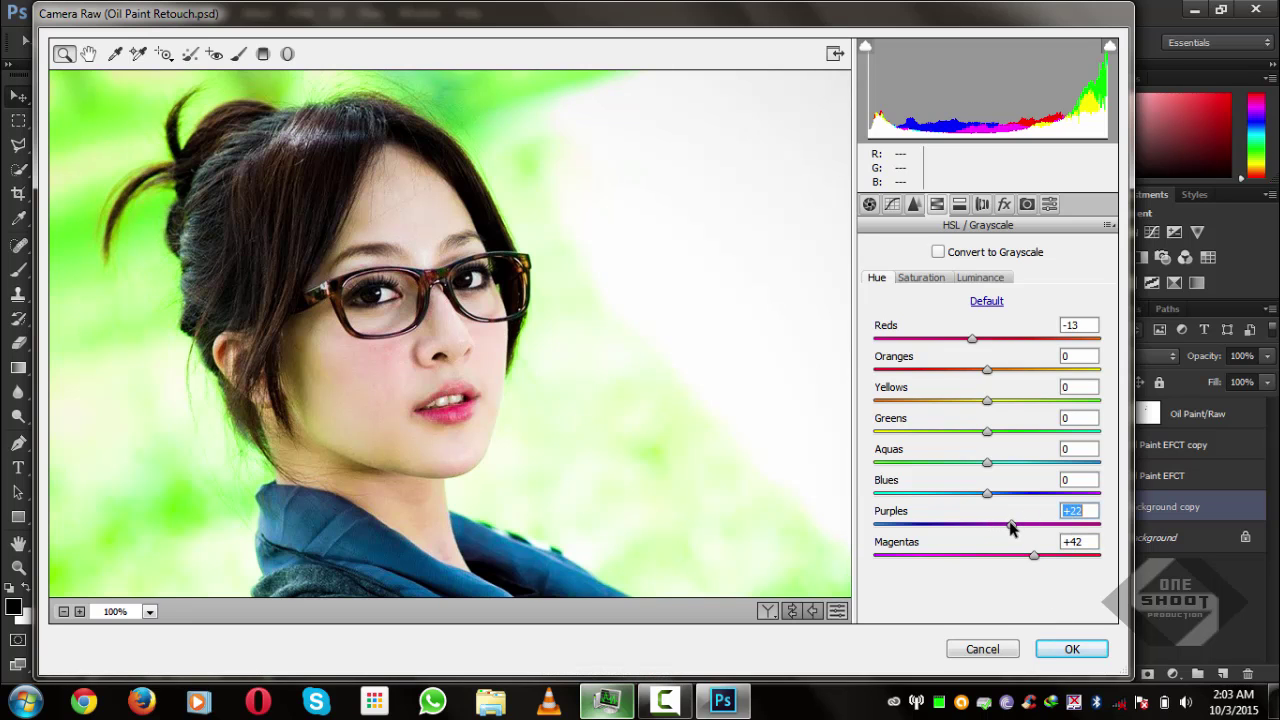
{"action": "left_click", "coordinate": [1062, 649]}
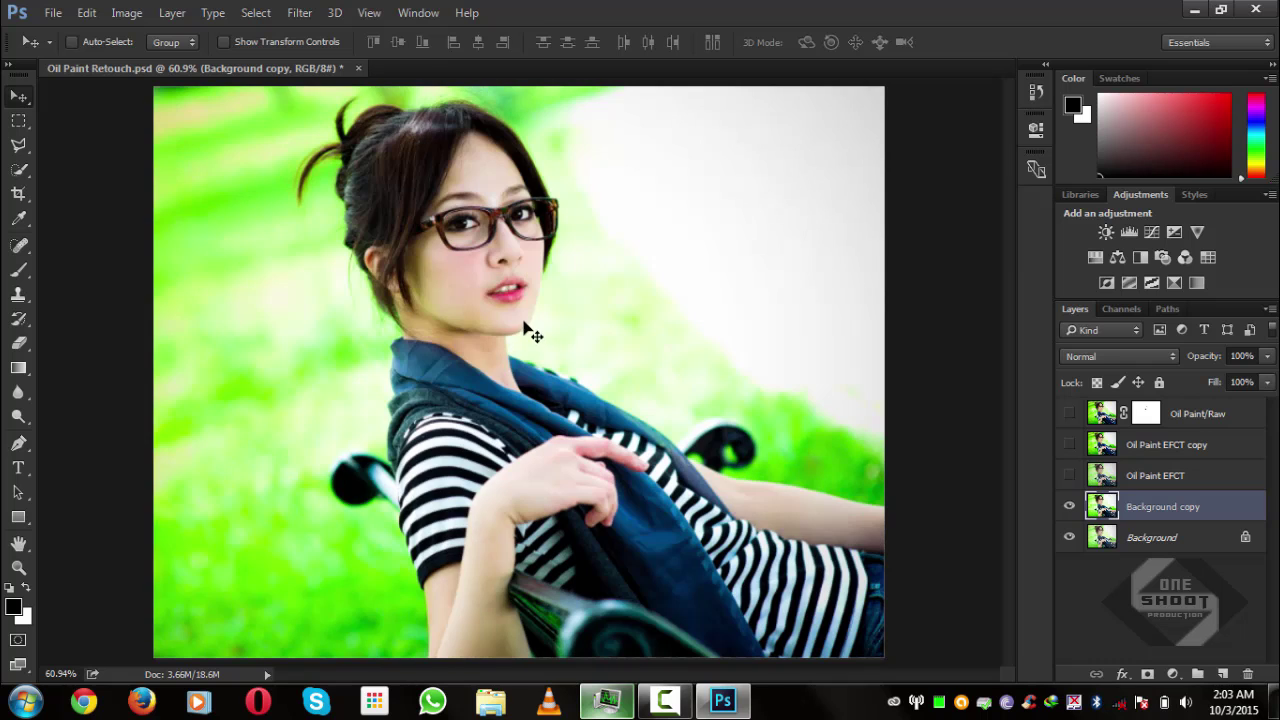
{"action": "left_click", "coordinate": [1069, 414]}
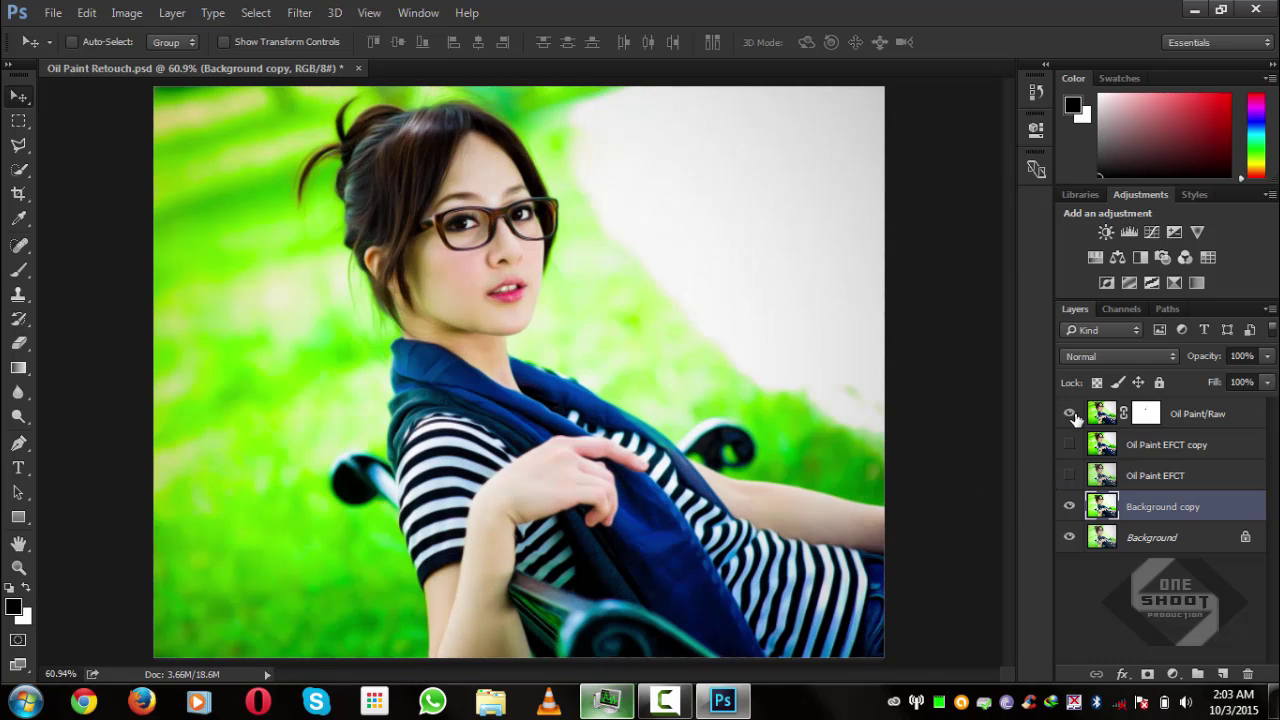
{"action": "scroll", "coordinate": [522, 312], "scroll_direction": "up", "scroll_amount": 6}
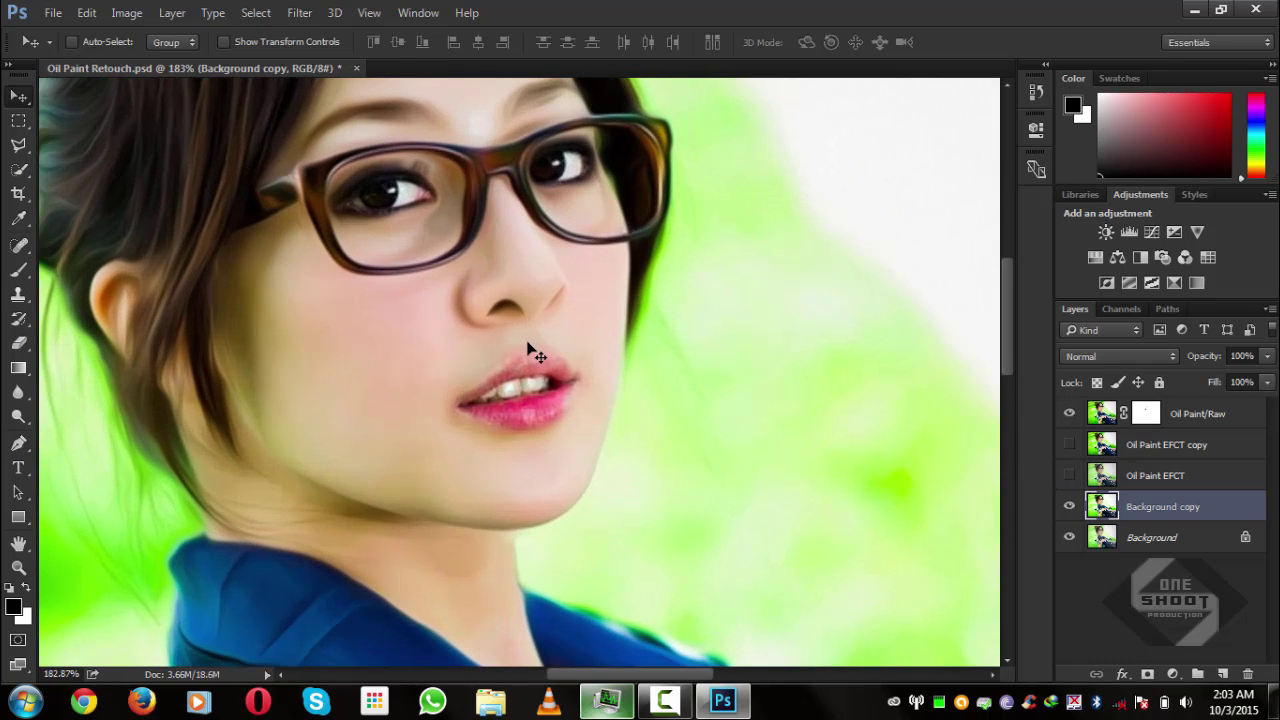
{"action": "scroll", "coordinate": [641, 358], "scroll_direction": "down", "scroll_amount": 4}
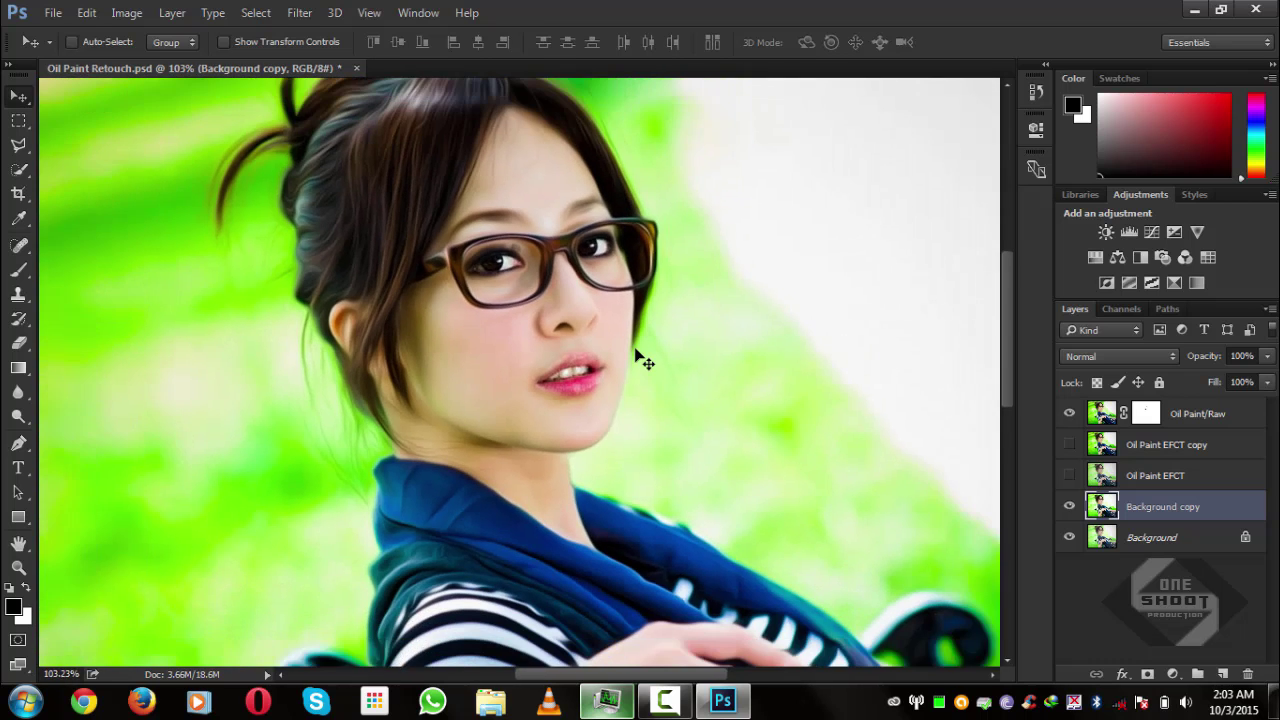
{"action": "scroll", "coordinate": [641, 358], "scroll_direction": "down", "scroll_amount": 2}
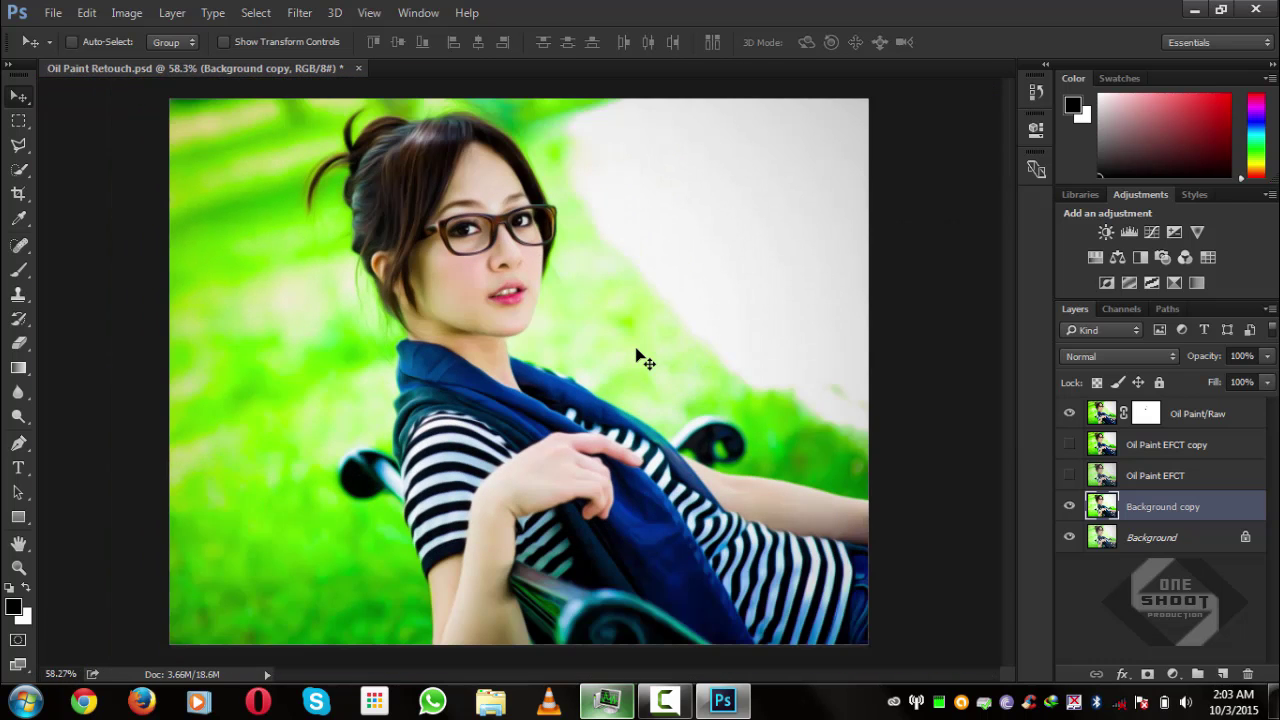
{"action": "scroll", "coordinate": [497, 311], "scroll_direction": "up", "scroll_amount": 3}
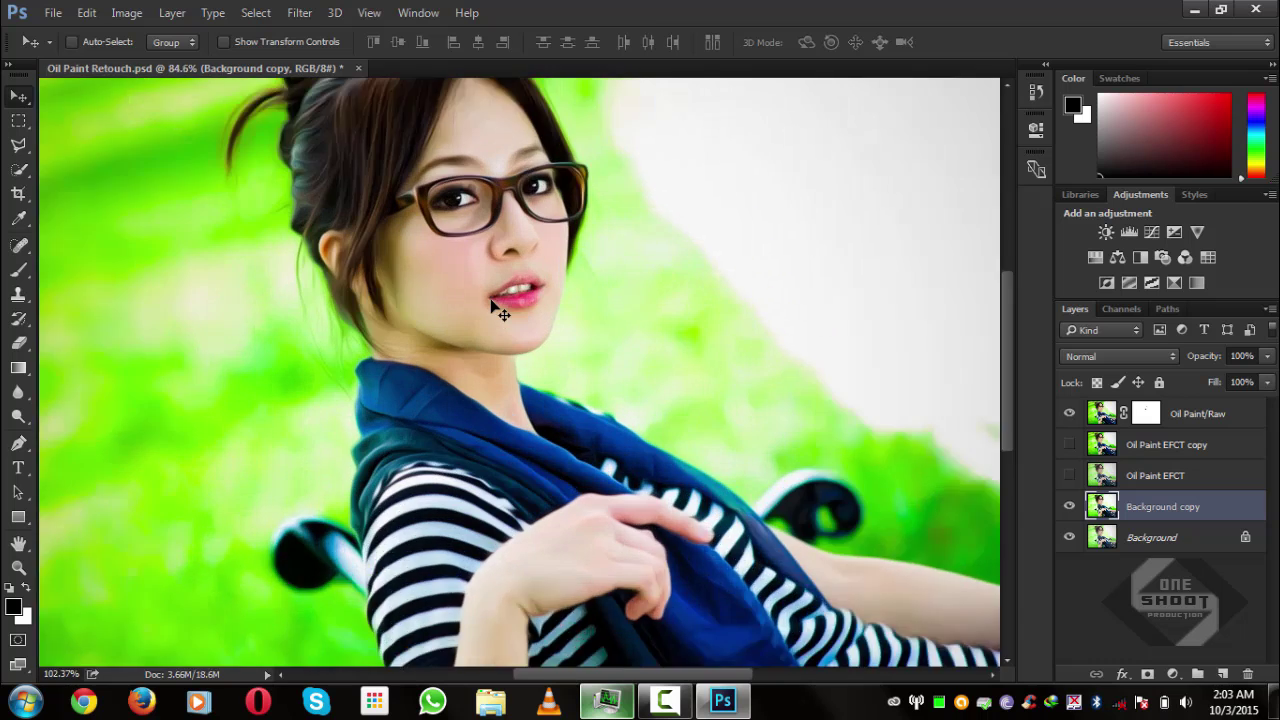
{"action": "scroll", "coordinate": [497, 311], "scroll_direction": "up", "scroll_amount": 2}
{"action": "scroll", "coordinate": [637, 288], "scroll_direction": "up", "scroll_amount": 1}
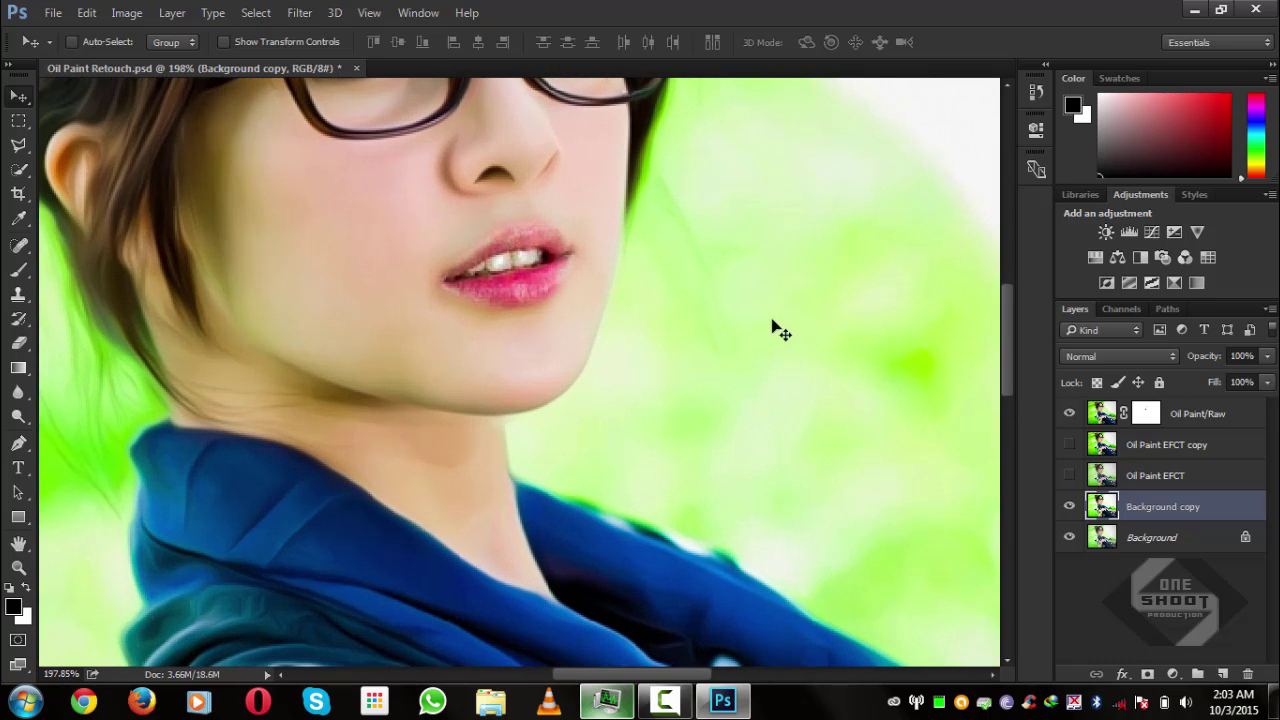
{"action": "scroll", "coordinate": [920, 451], "scroll_direction": "down", "scroll_amount": 2}
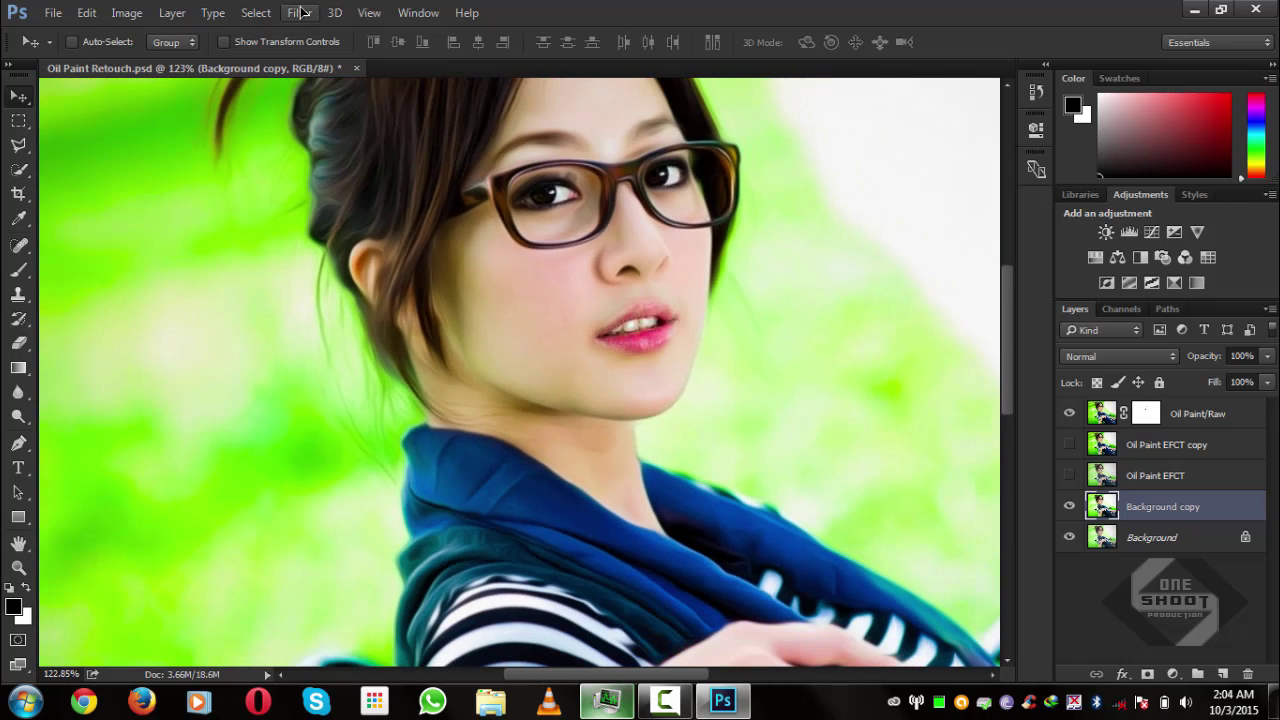
{"action": "left_click", "coordinate": [302, 12]}
Step: Apply Camera Raw to Background copy with Temperature raised to +5
{"action": "left_click", "coordinate": [329, 121]}
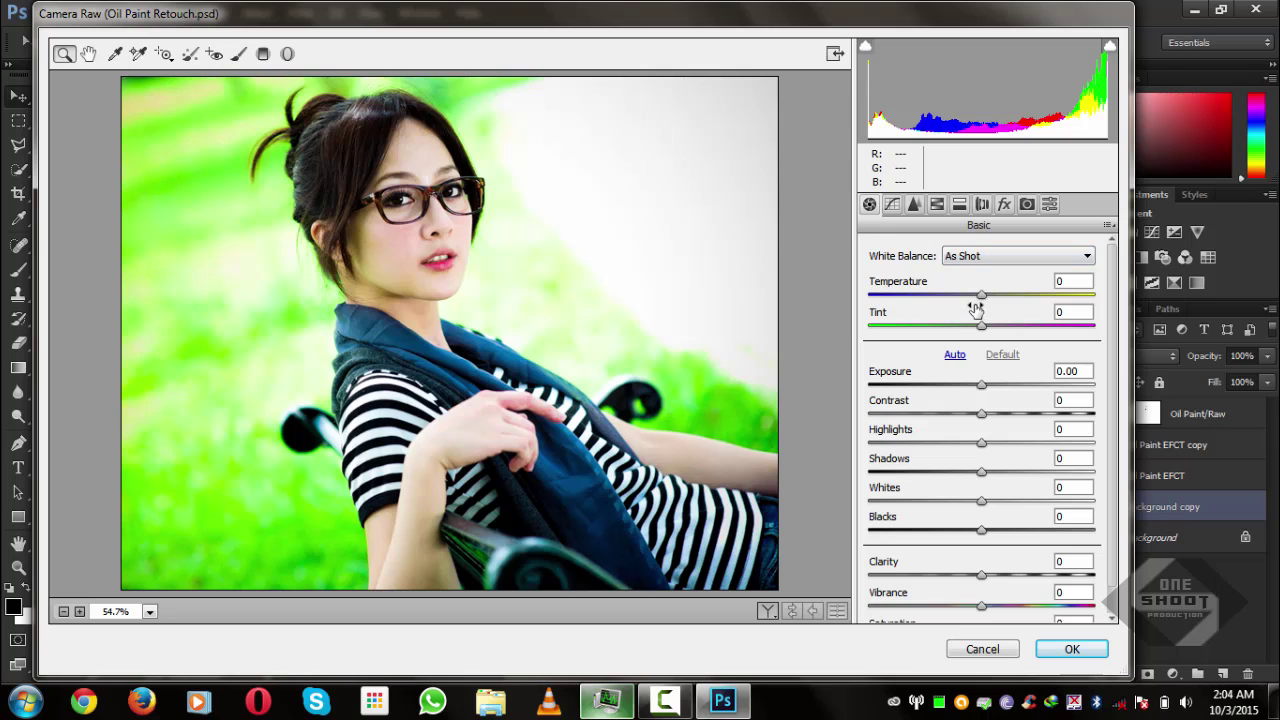
{"action": "left_click_drag", "start_coordinate": [983, 297], "coordinate": [990, 300]}
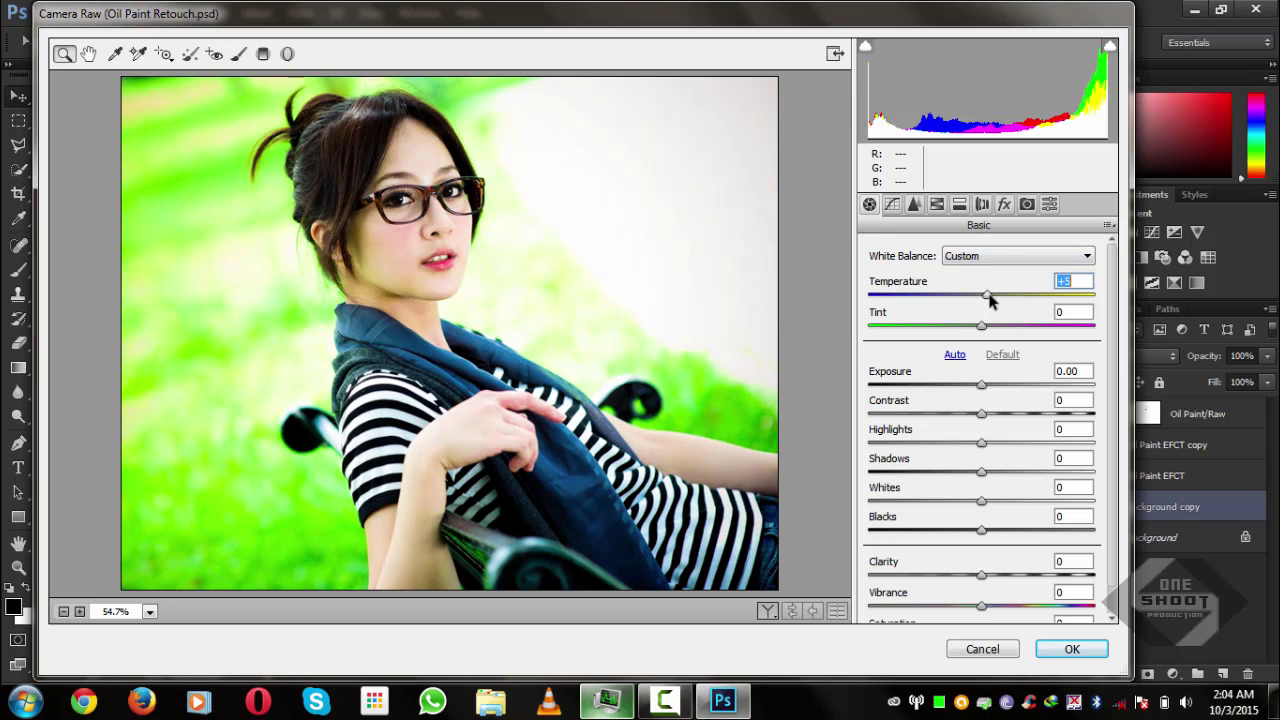
{"action": "left_click", "coordinate": [1069, 650]}
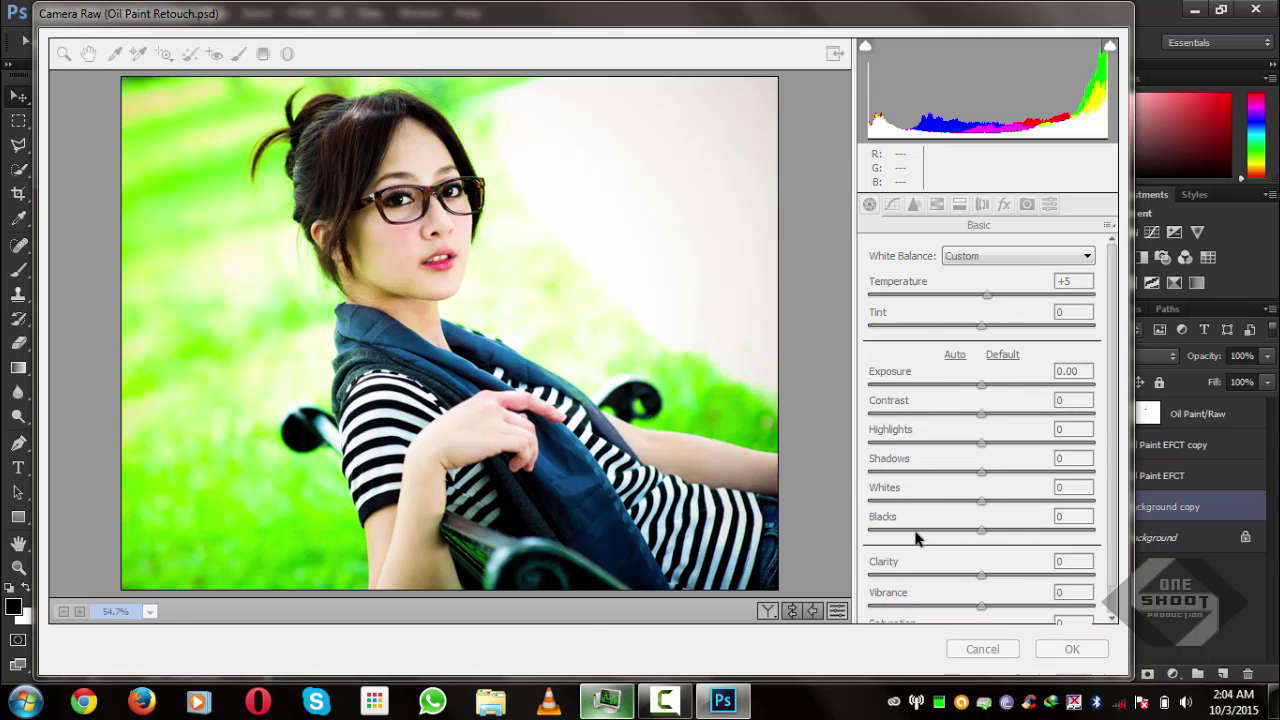
Step: Select Oil Paint/Raw and apply Camera Raw with Temperature +5
{"action": "scroll", "coordinate": [660, 320], "scroll_direction": "up", "scroll_amount": 3}
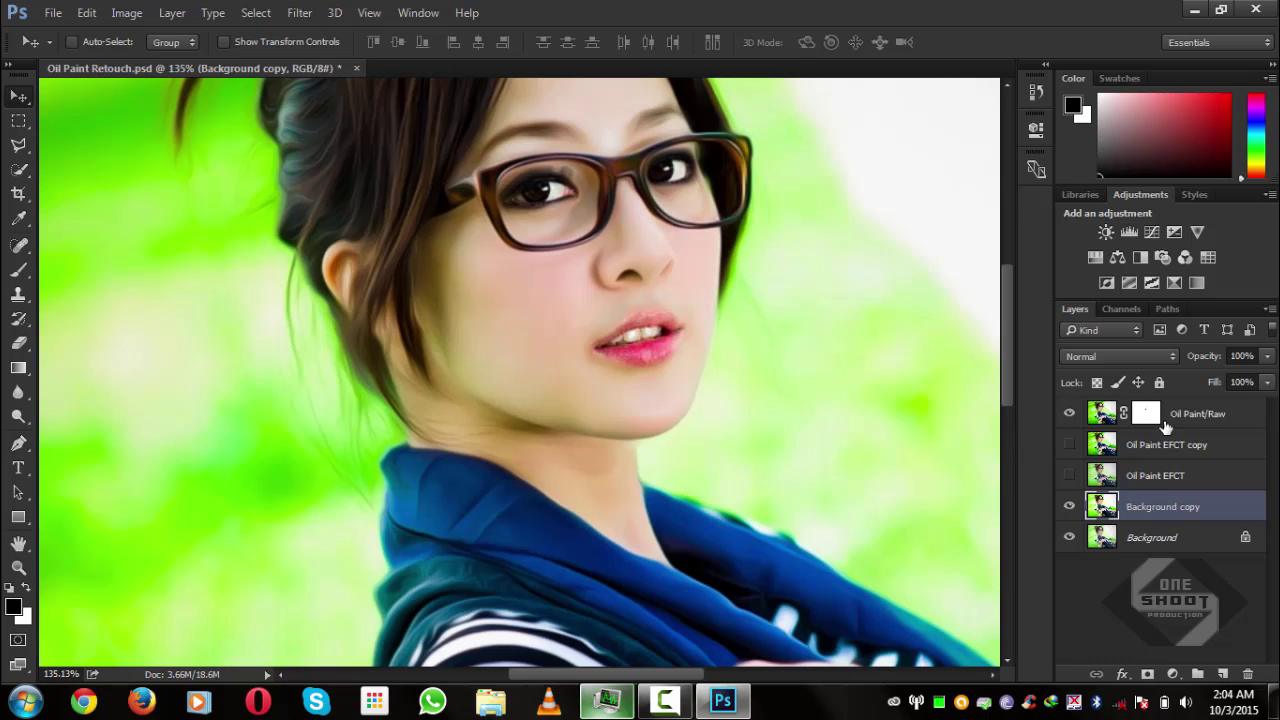
{"action": "left_click", "coordinate": [1170, 427]}
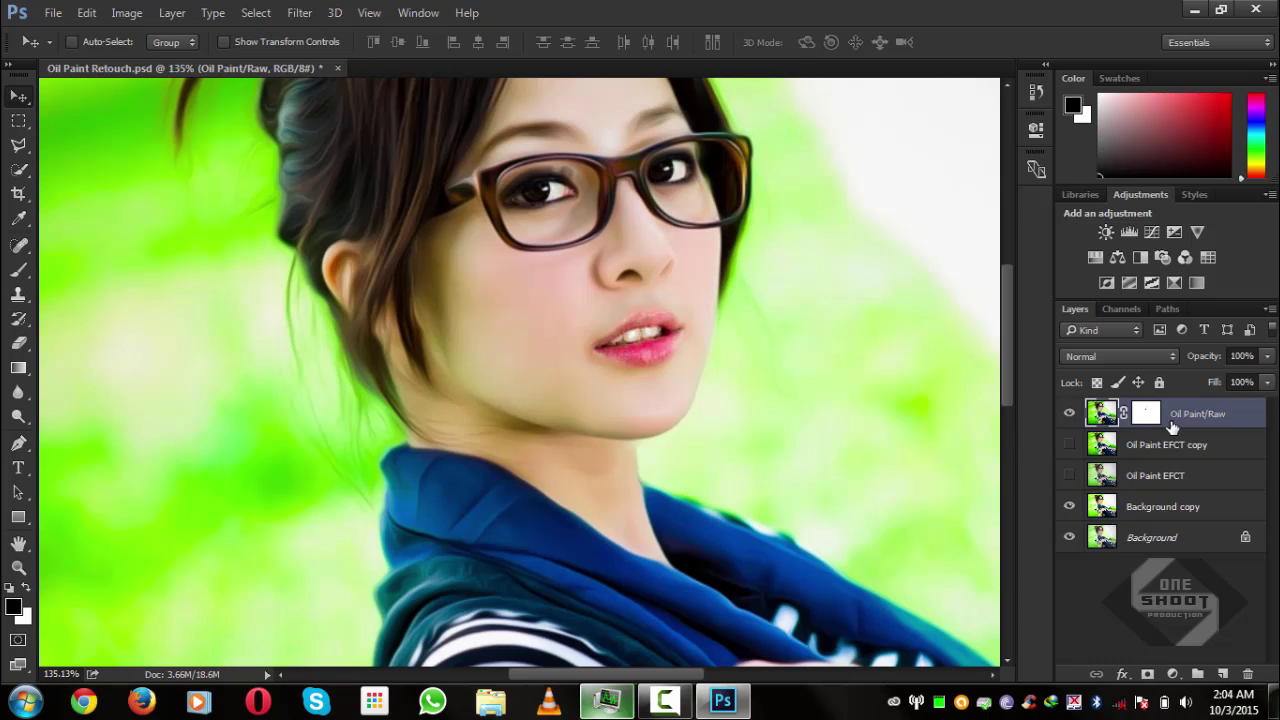
{"action": "left_click", "coordinate": [300, 13]}
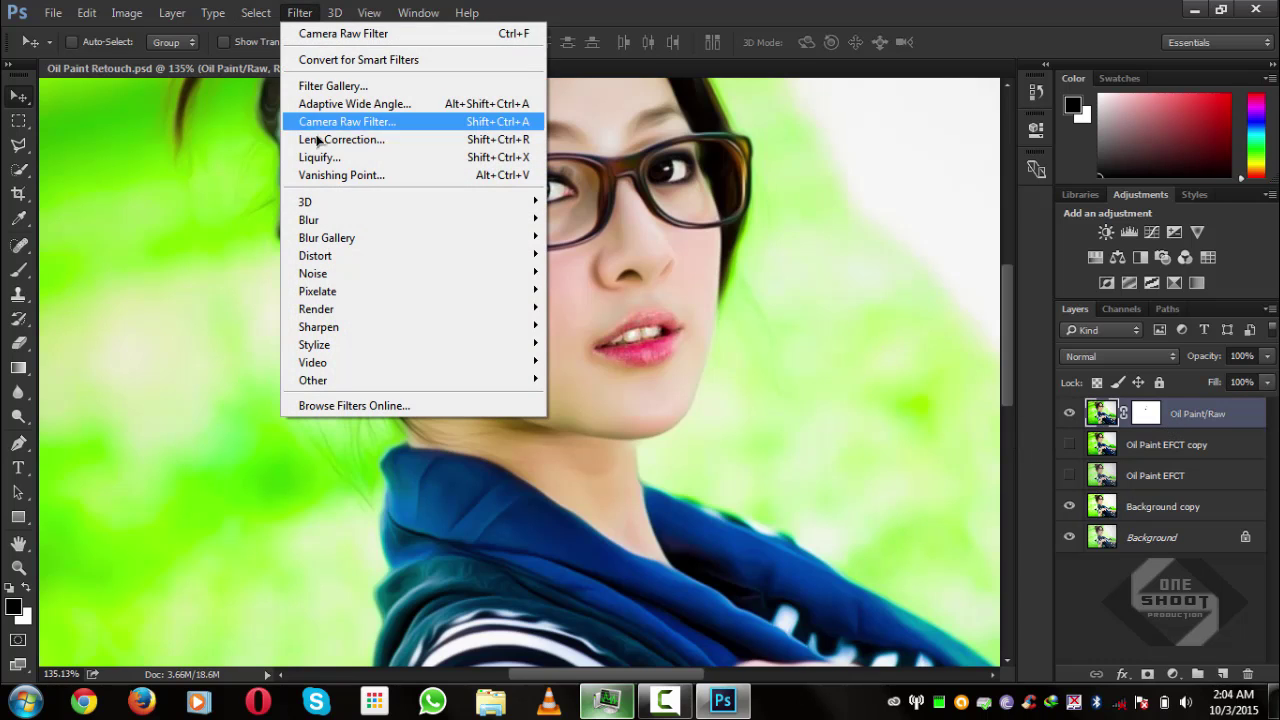
{"action": "left_click", "coordinate": [343, 38]}
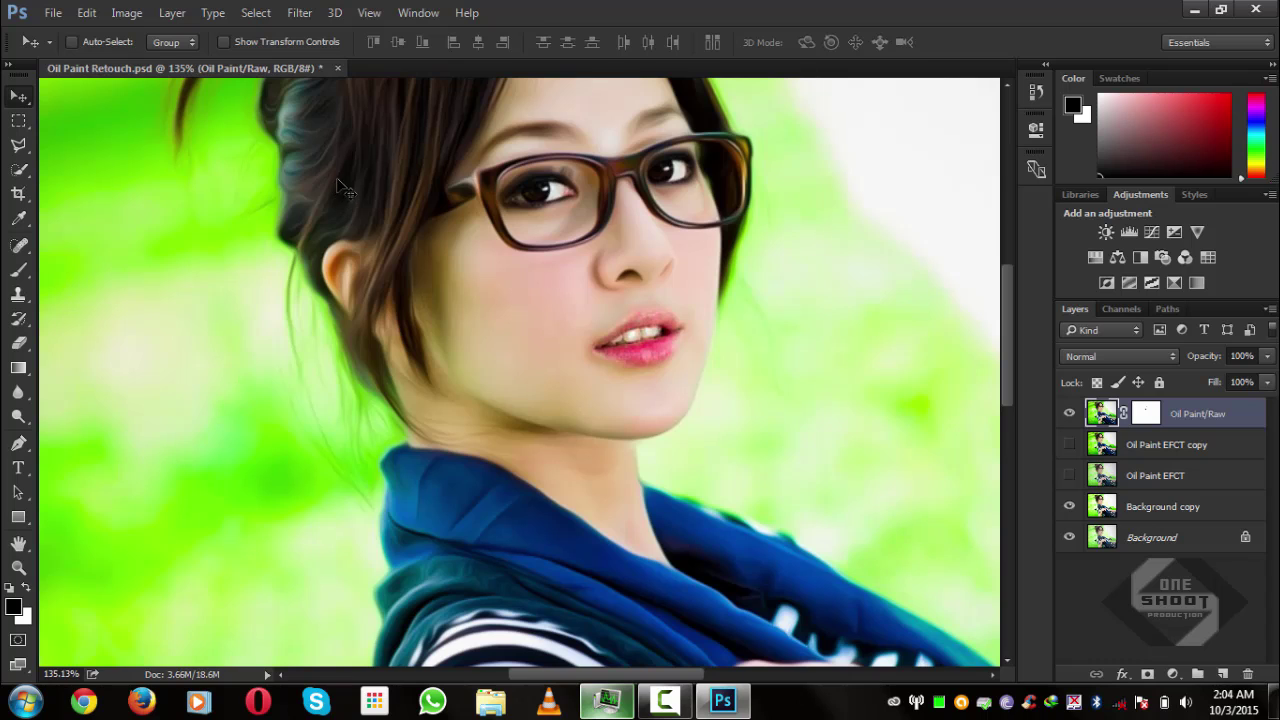
{"action": "left_click", "coordinate": [300, 13]}
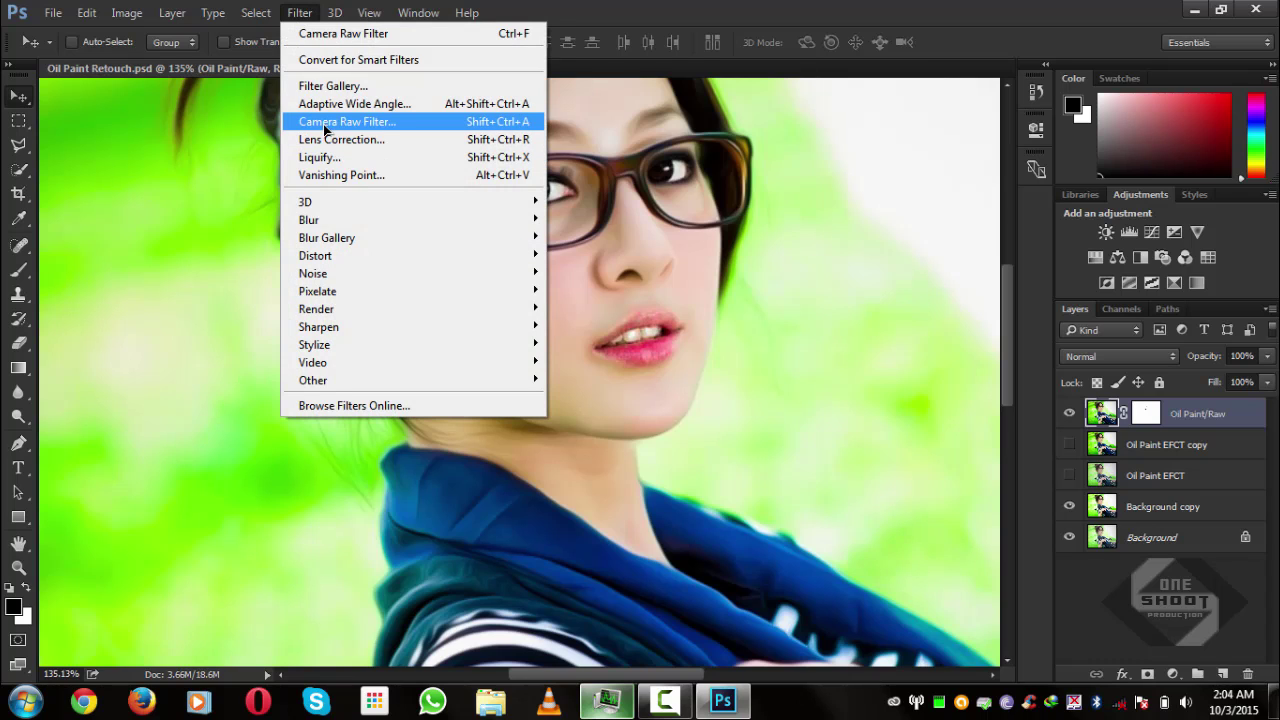
{"action": "left_click", "coordinate": [324, 125]}
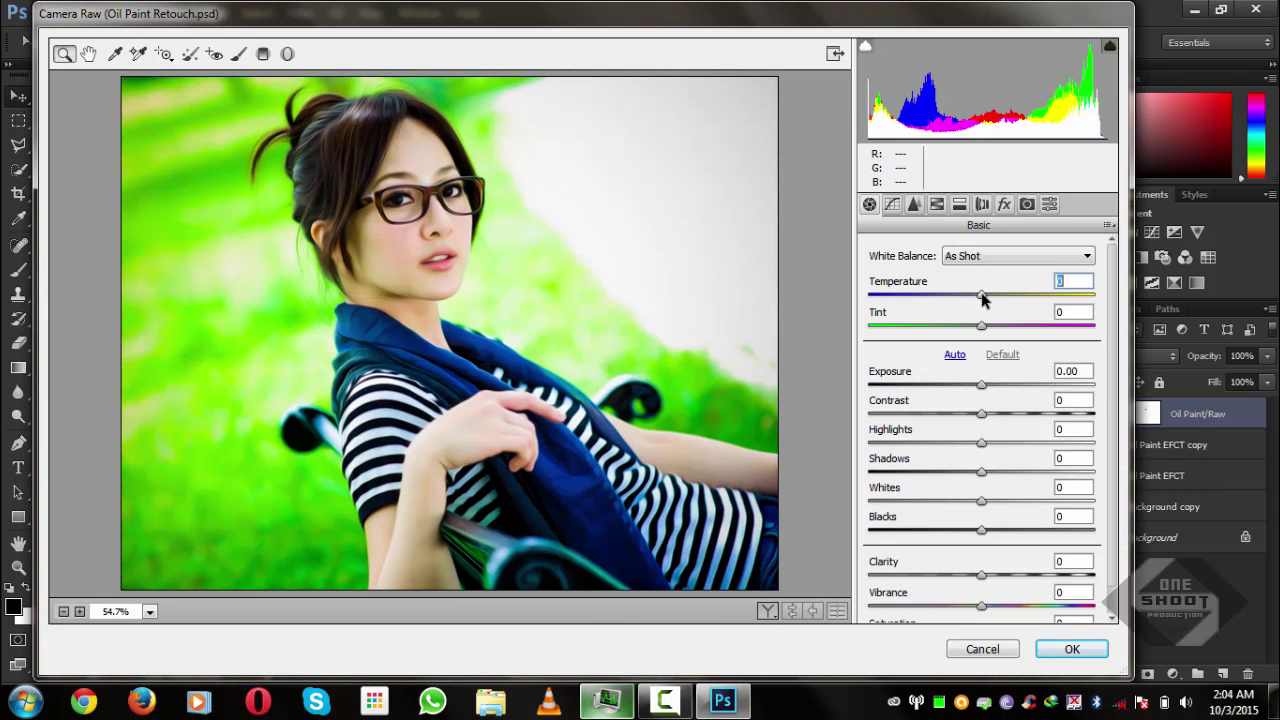
{"action": "left_click_drag", "start_coordinate": [981, 298], "coordinate": [989, 300]}
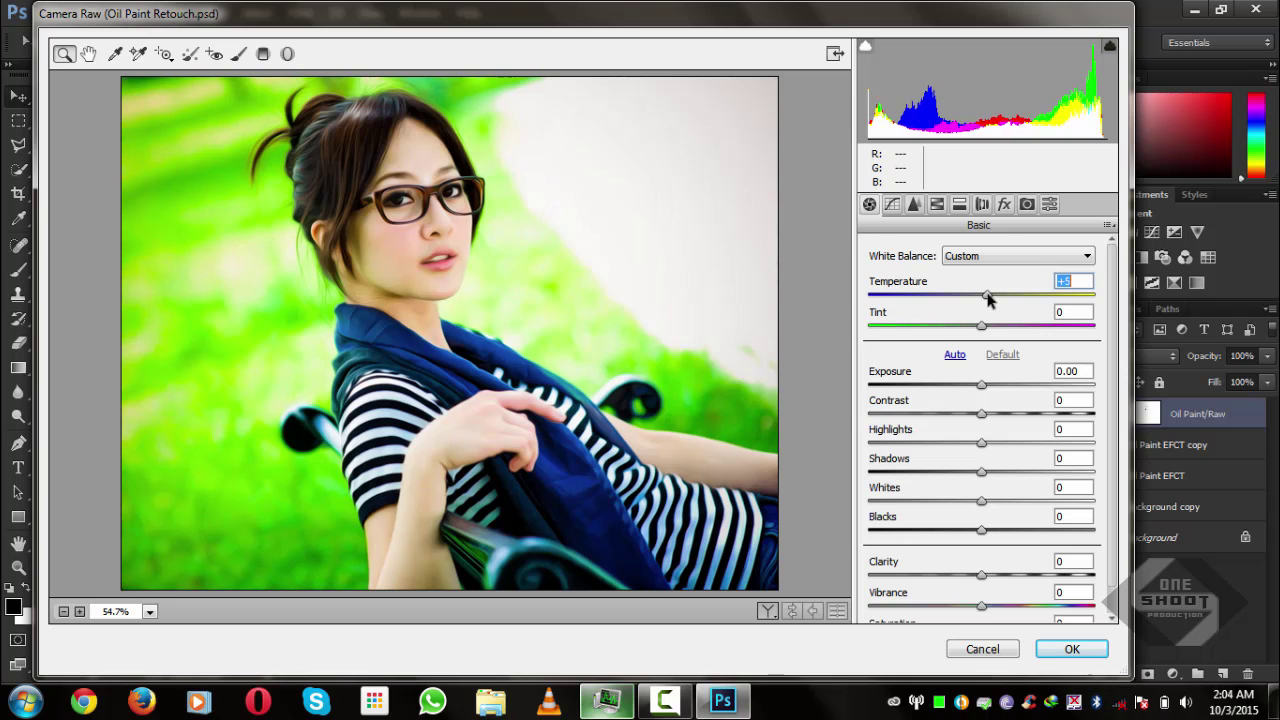
{"action": "left_click", "coordinate": [1066, 649]}
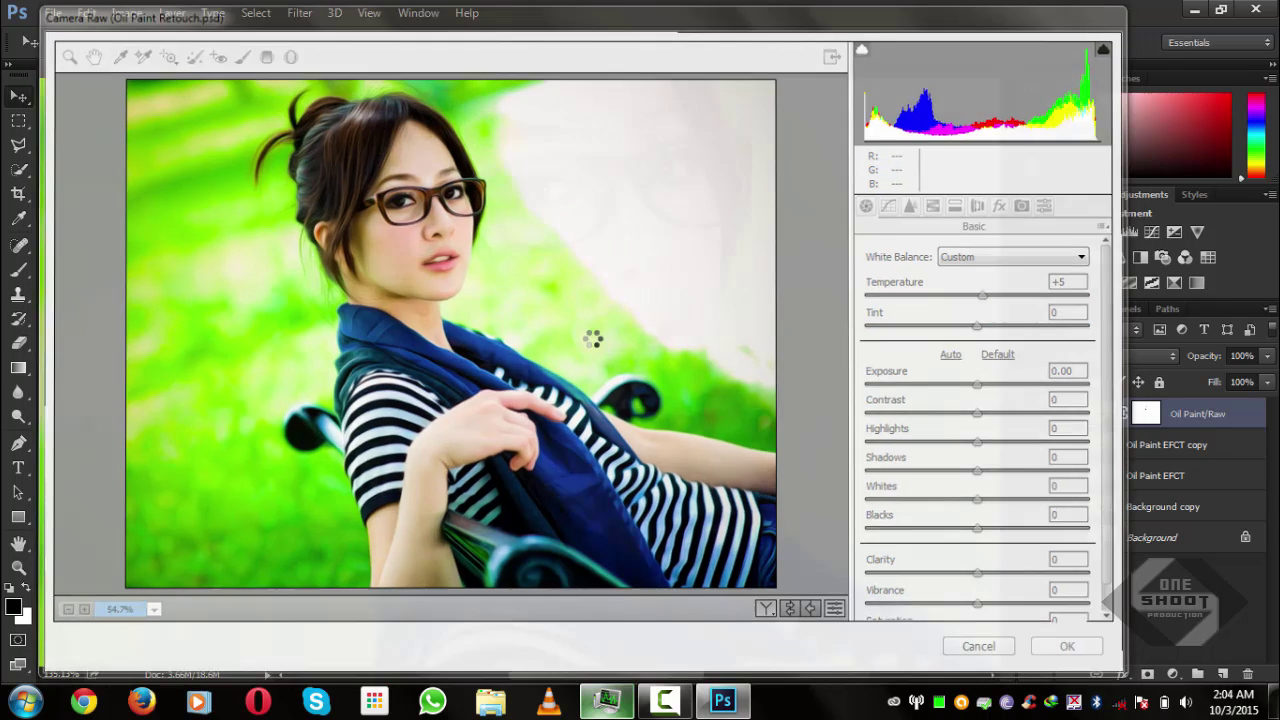
Step: Zoom in and out on the portrait to inspect the warmed result
{"action": "scroll", "coordinate": [563, 309], "scroll_direction": "down", "scroll_amount": 1}
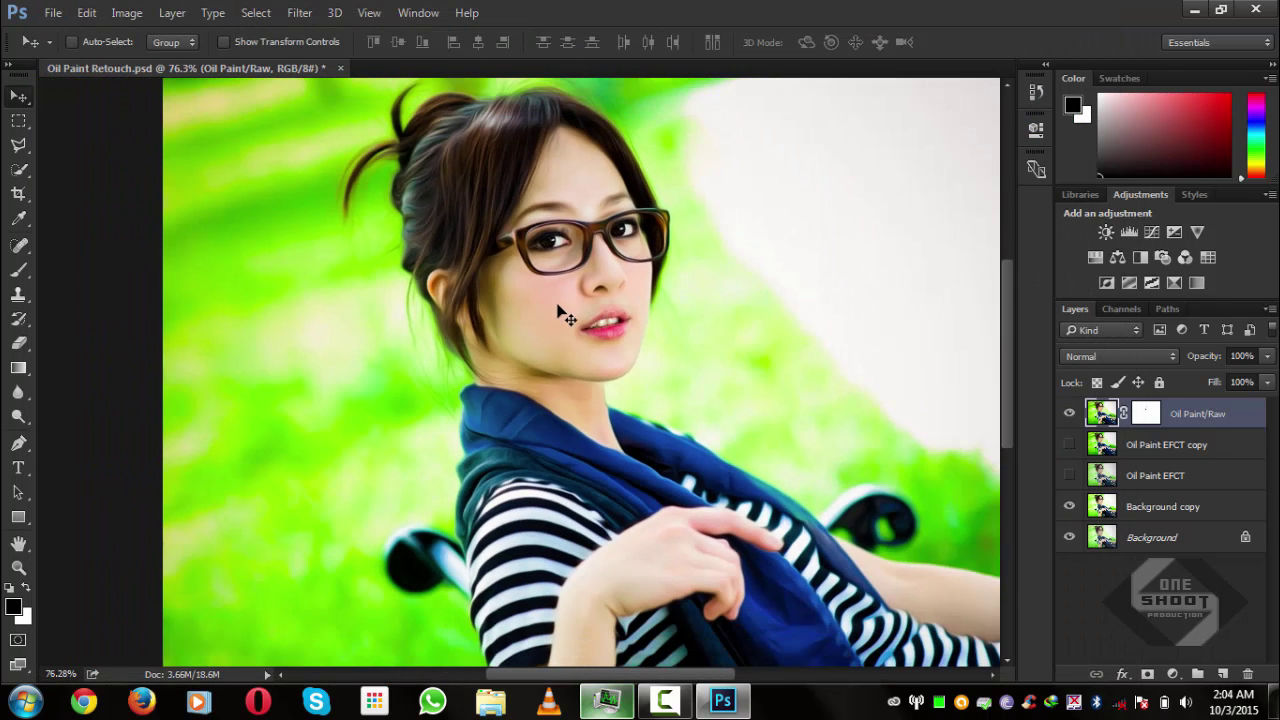
{"action": "scroll", "coordinate": [563, 309], "scroll_direction": "down", "scroll_amount": 1}
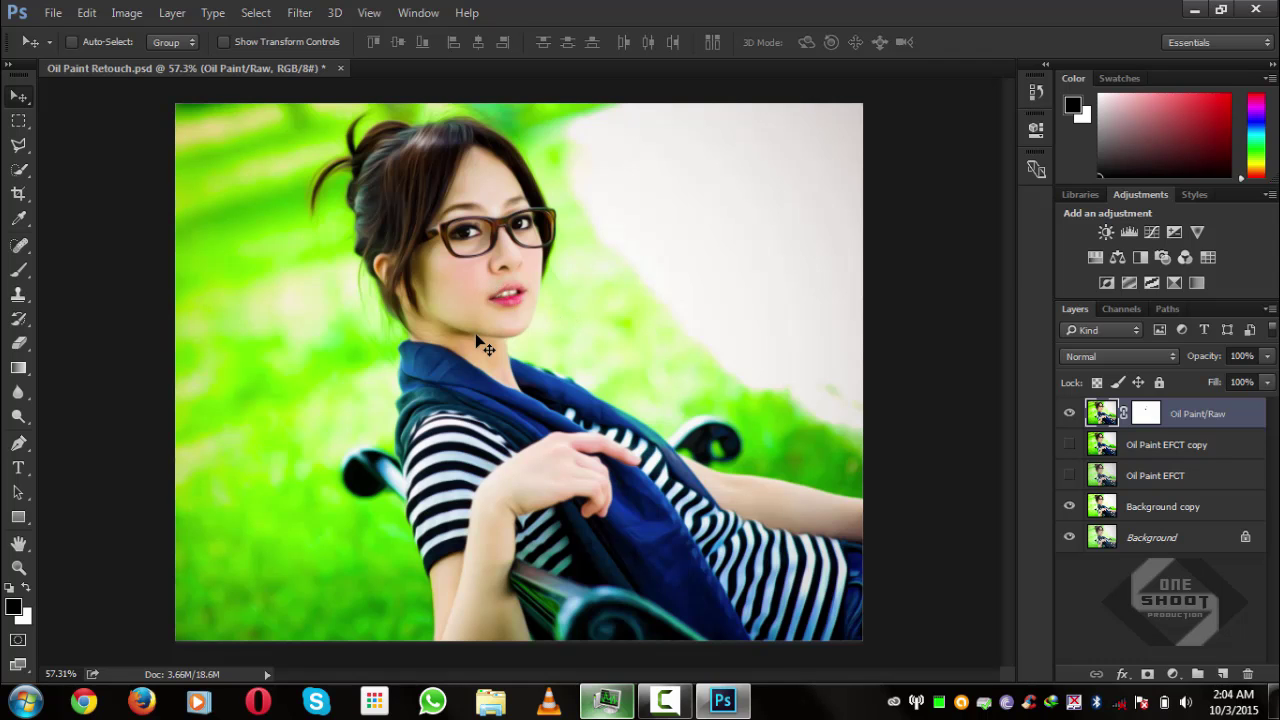
{"action": "scroll", "coordinate": [440, 212], "scroll_direction": "up", "scroll_amount": 3}
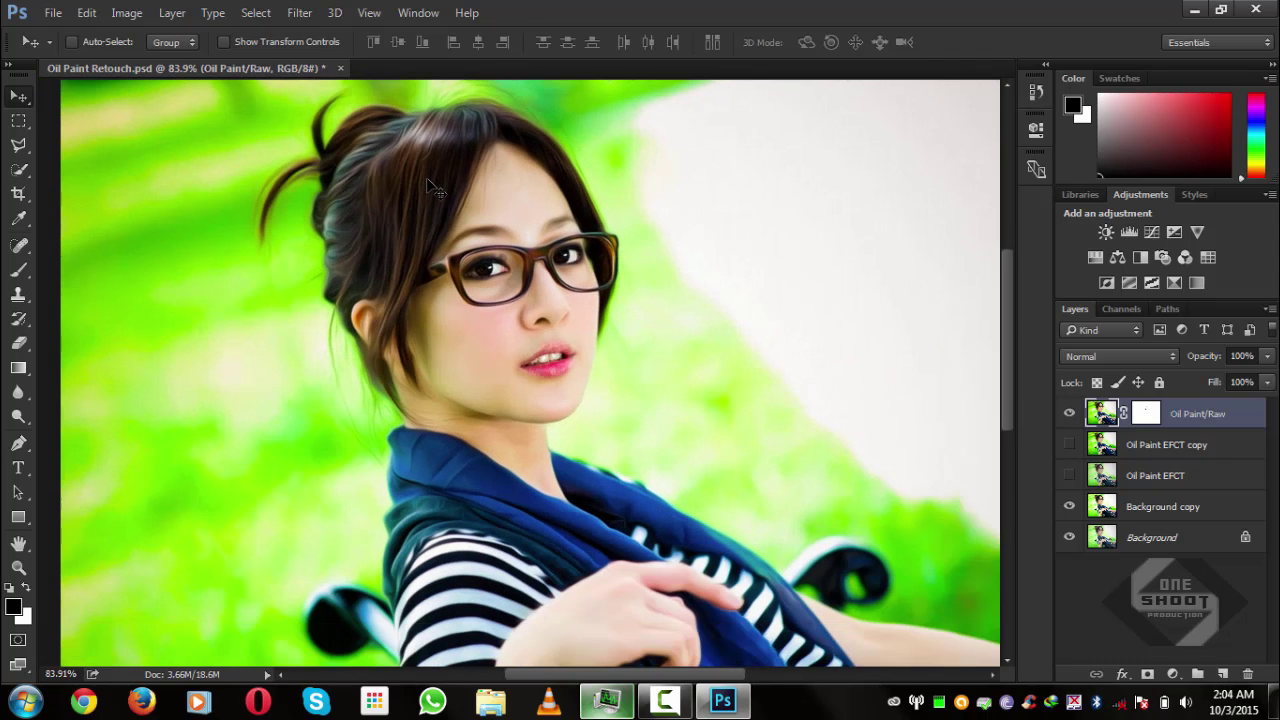
{"action": "scroll", "coordinate": [428, 182], "scroll_direction": "down", "scroll_amount": 2}
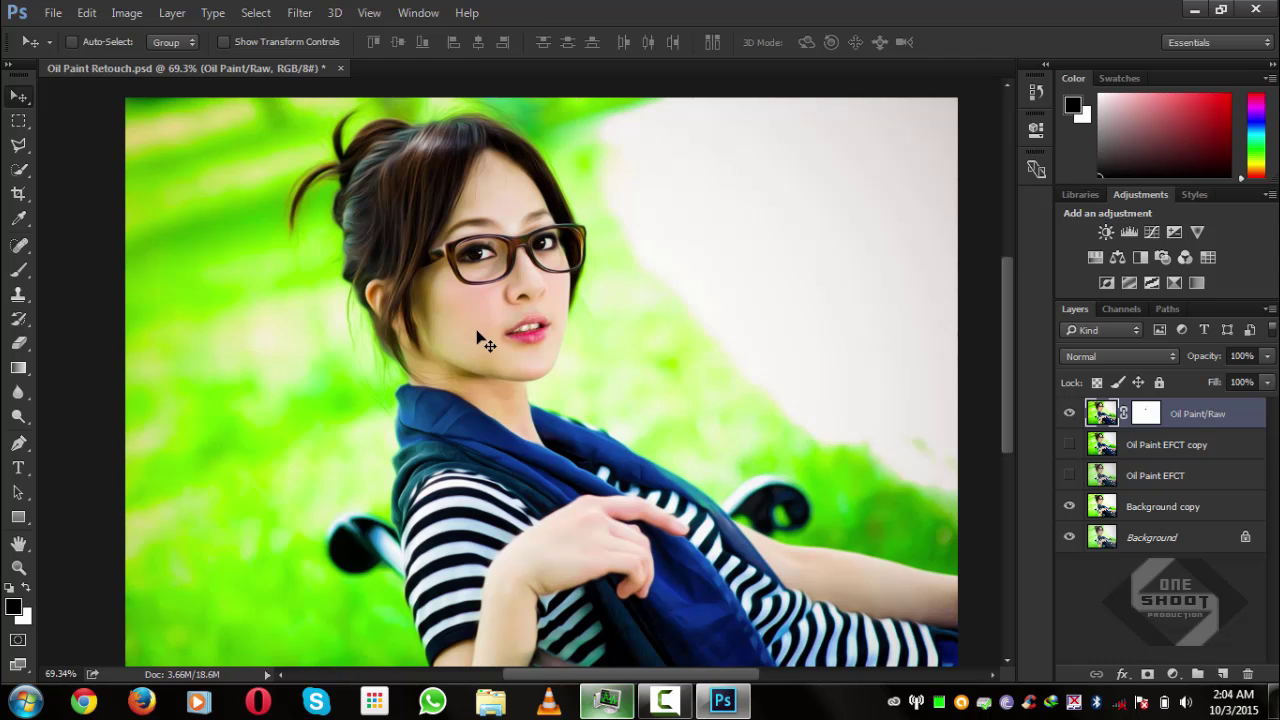
{"action": "scroll", "coordinate": [483, 341], "scroll_direction": "down", "scroll_amount": 1}
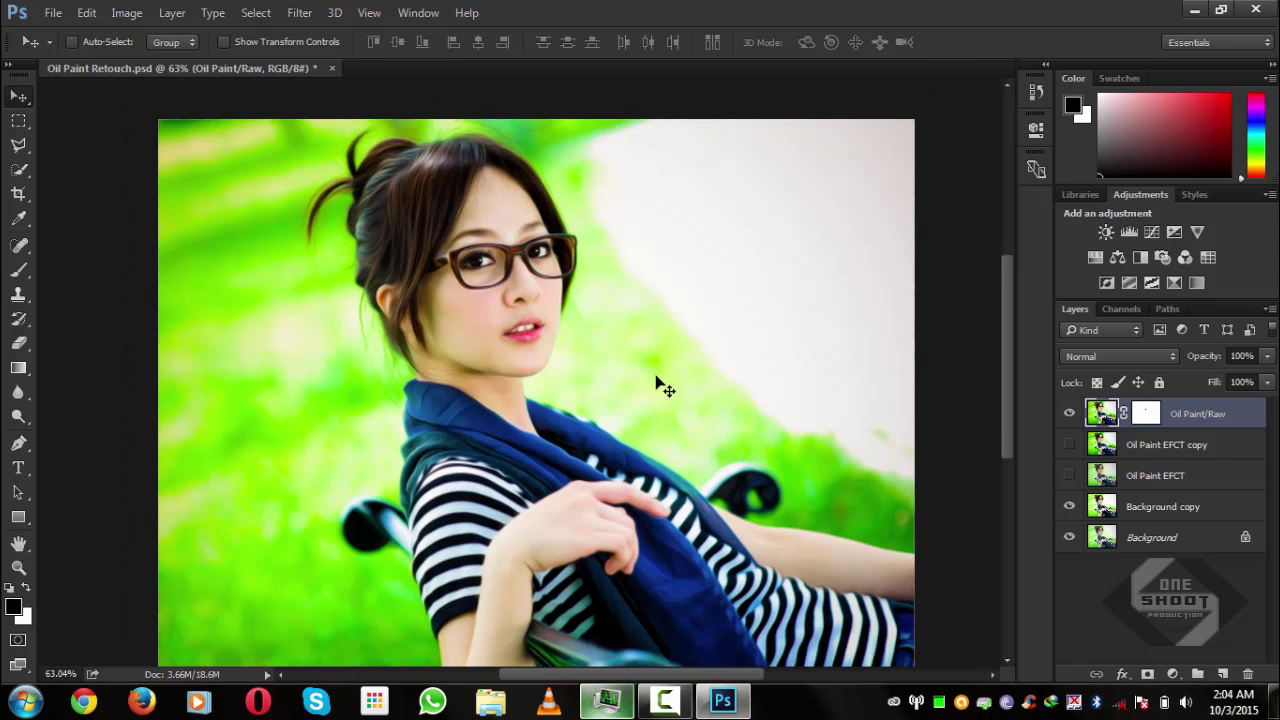
{"action": "scroll", "coordinate": [505, 280], "scroll_direction": "up", "scroll_amount": 7}
{"action": "scroll", "coordinate": [505, 280], "scroll_direction": "up", "scroll_amount": 4}
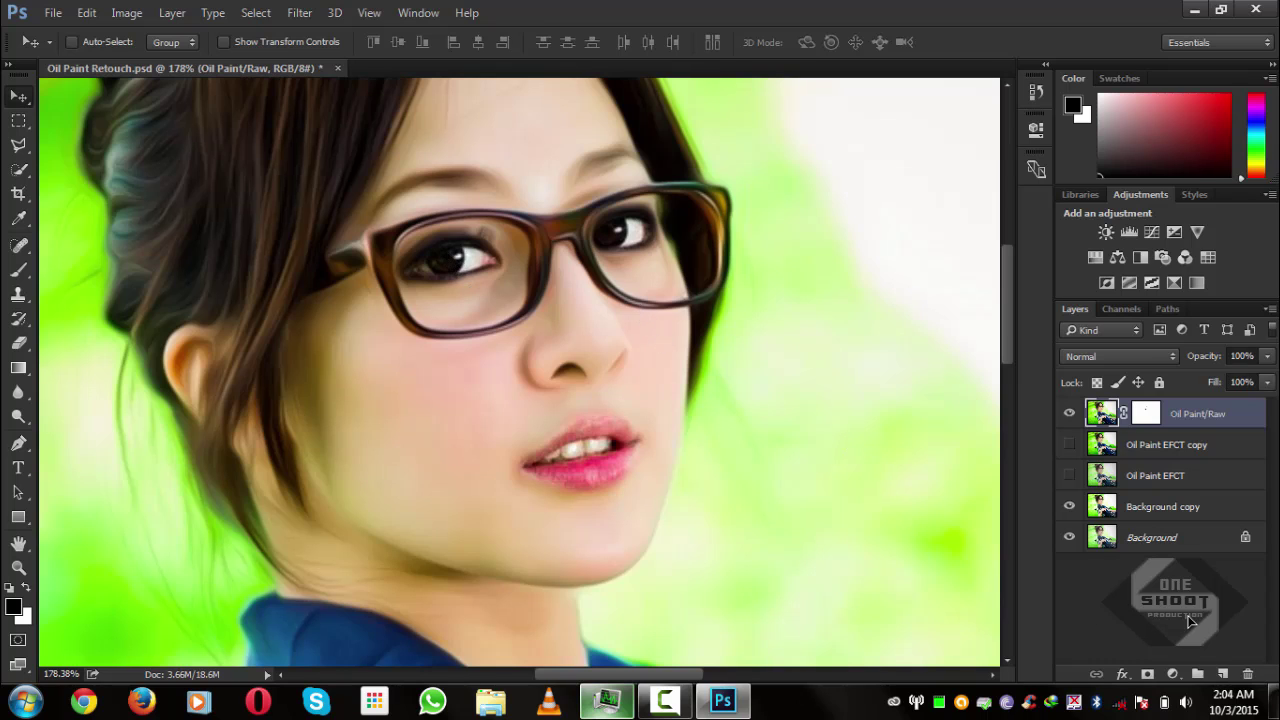
Step: Add a new layer and outline a glare shape on the left lens with the Polygonal Lasso
{"action": "left_click", "coordinate": [1222, 674]}
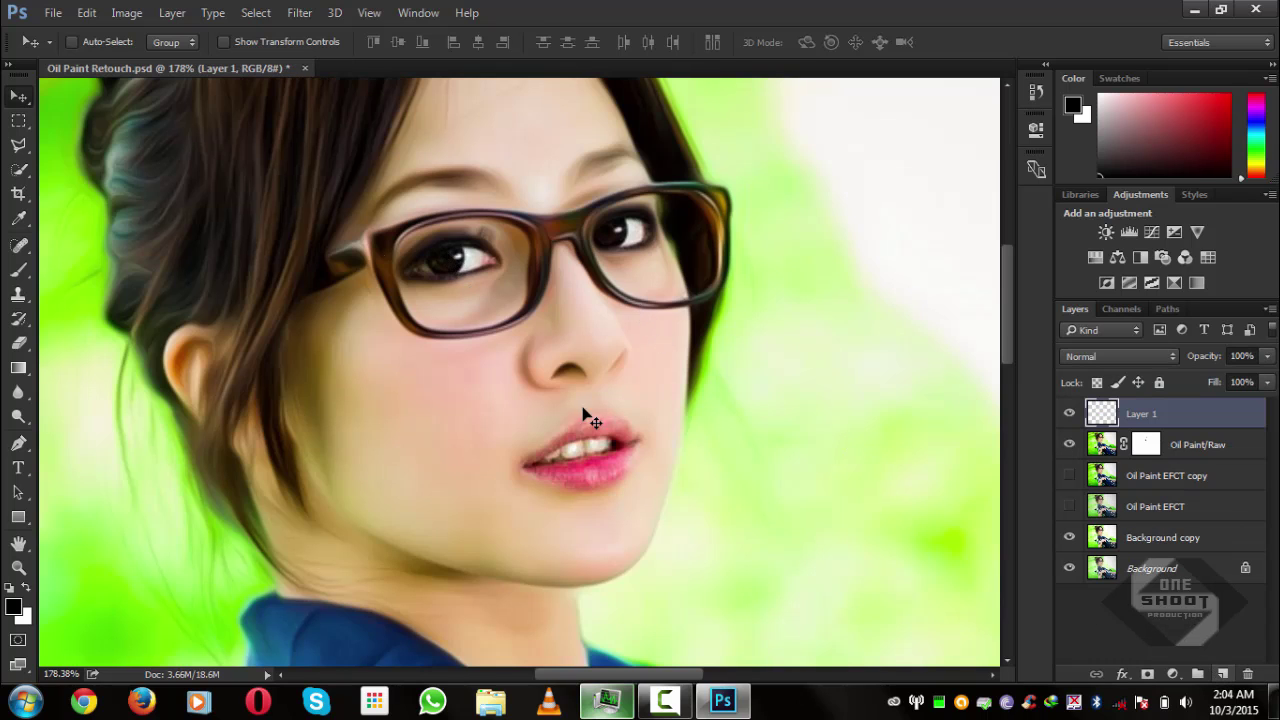
{"action": "left_click", "coordinate": [18, 147]}
{"action": "scroll", "coordinate": [453, 265], "scroll_direction": "up", "scroll_amount": 2}
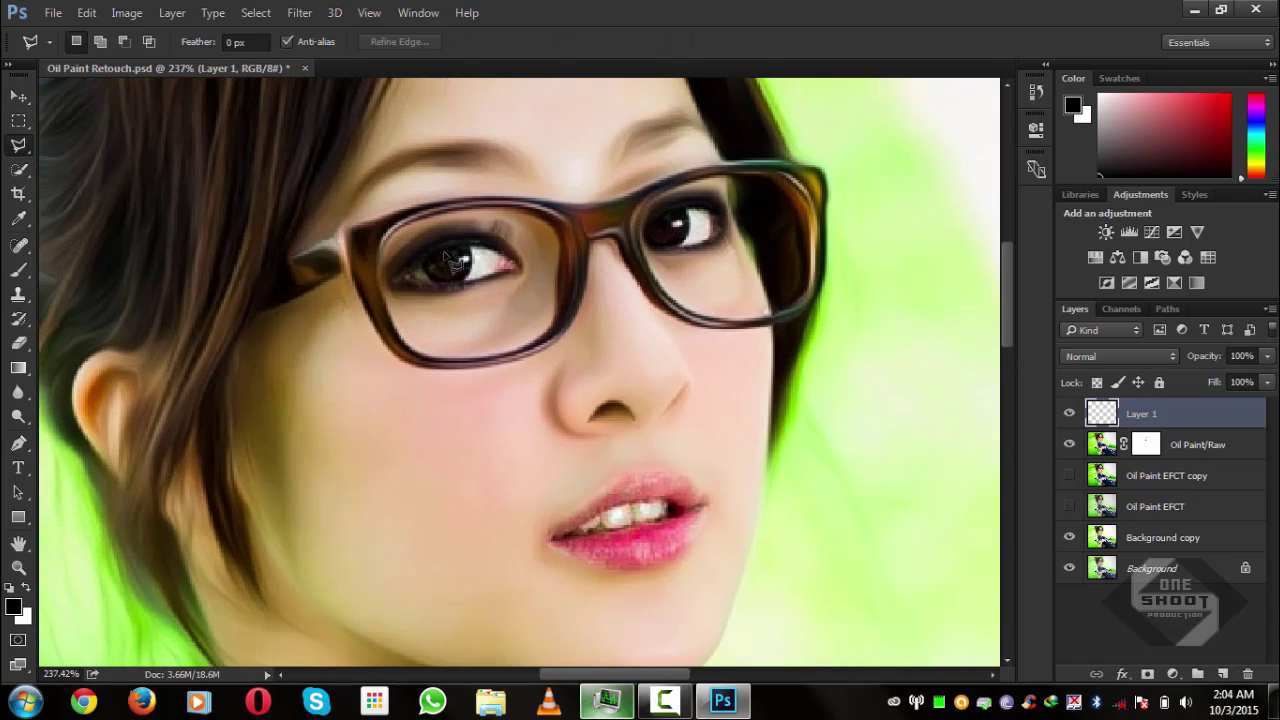
{"action": "left_click", "coordinate": [495, 207]}
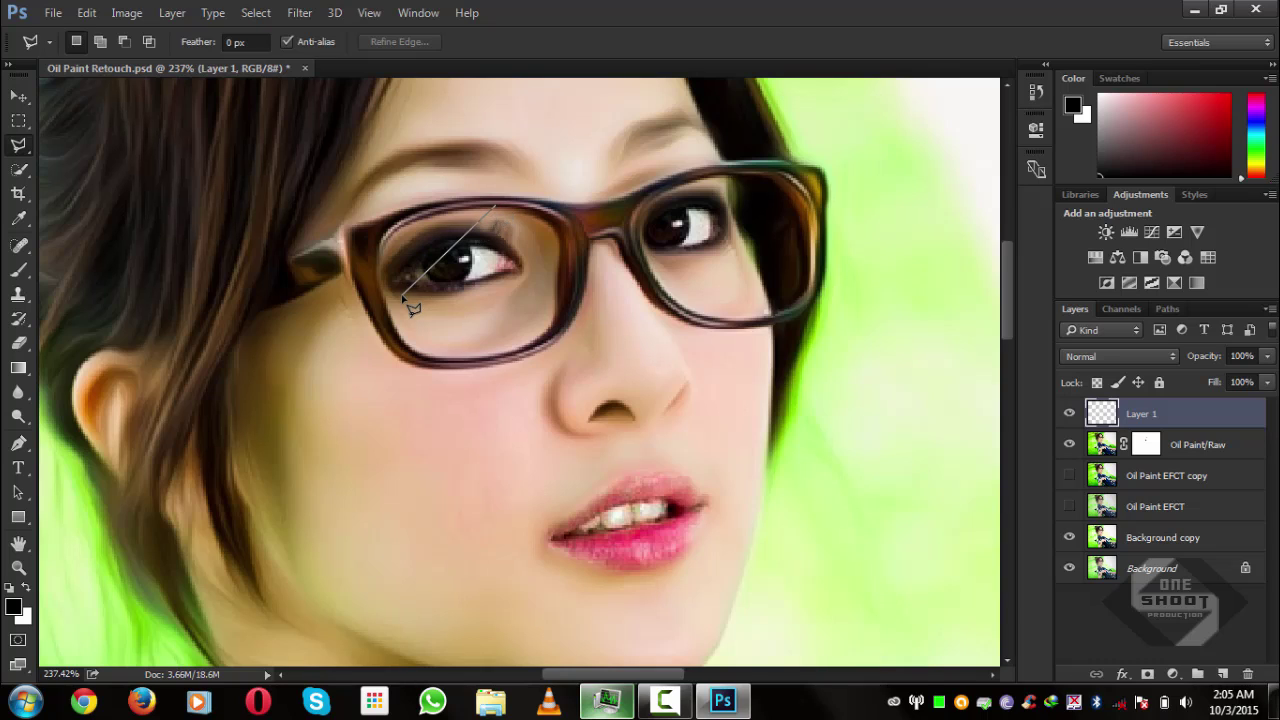
{"action": "key", "text": "Escape"}
{"action": "right_click", "coordinate": [18, 147]}
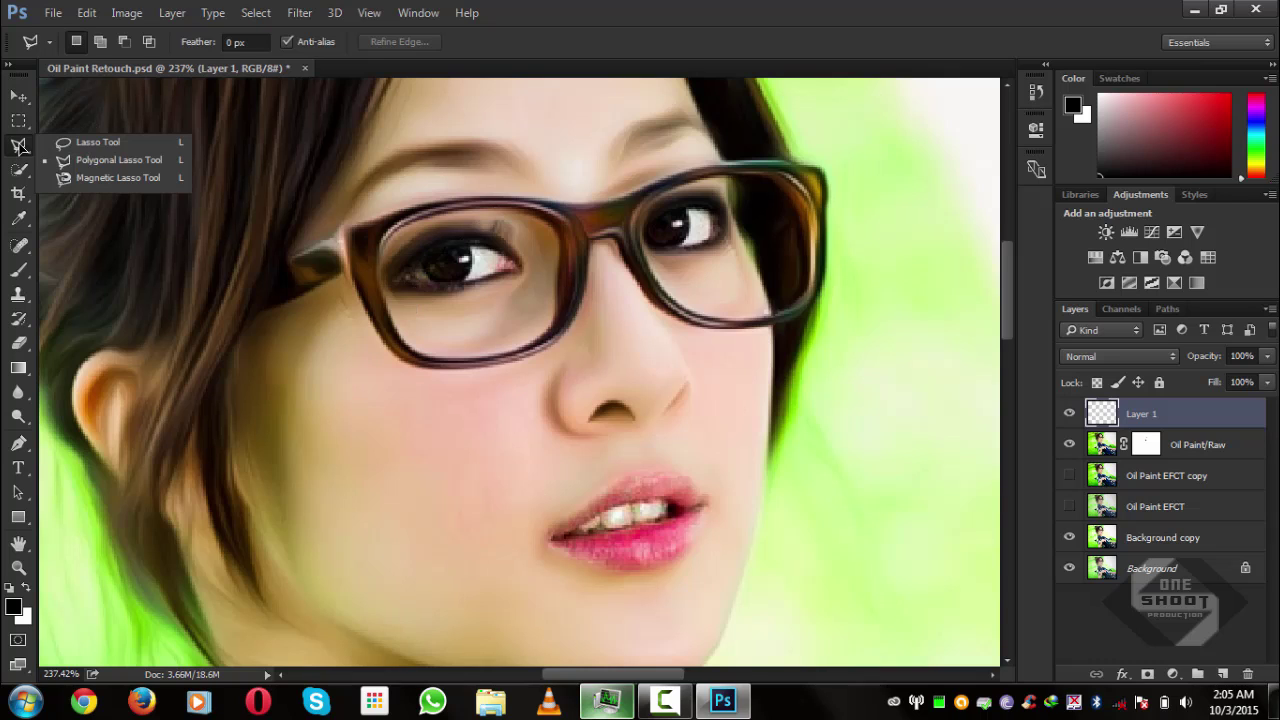
{"action": "left_click", "coordinate": [81, 166]}
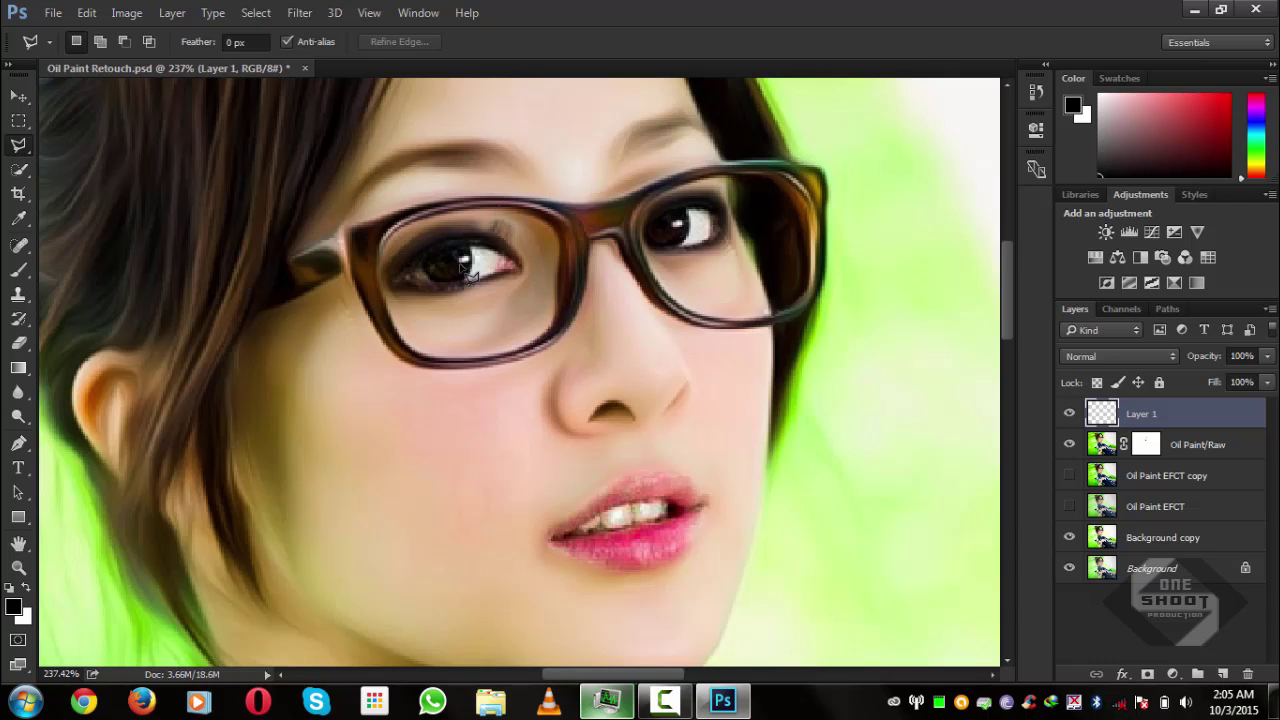
{"action": "left_click", "coordinate": [497, 207]}
{"action": "left_click", "coordinate": [400, 337]}
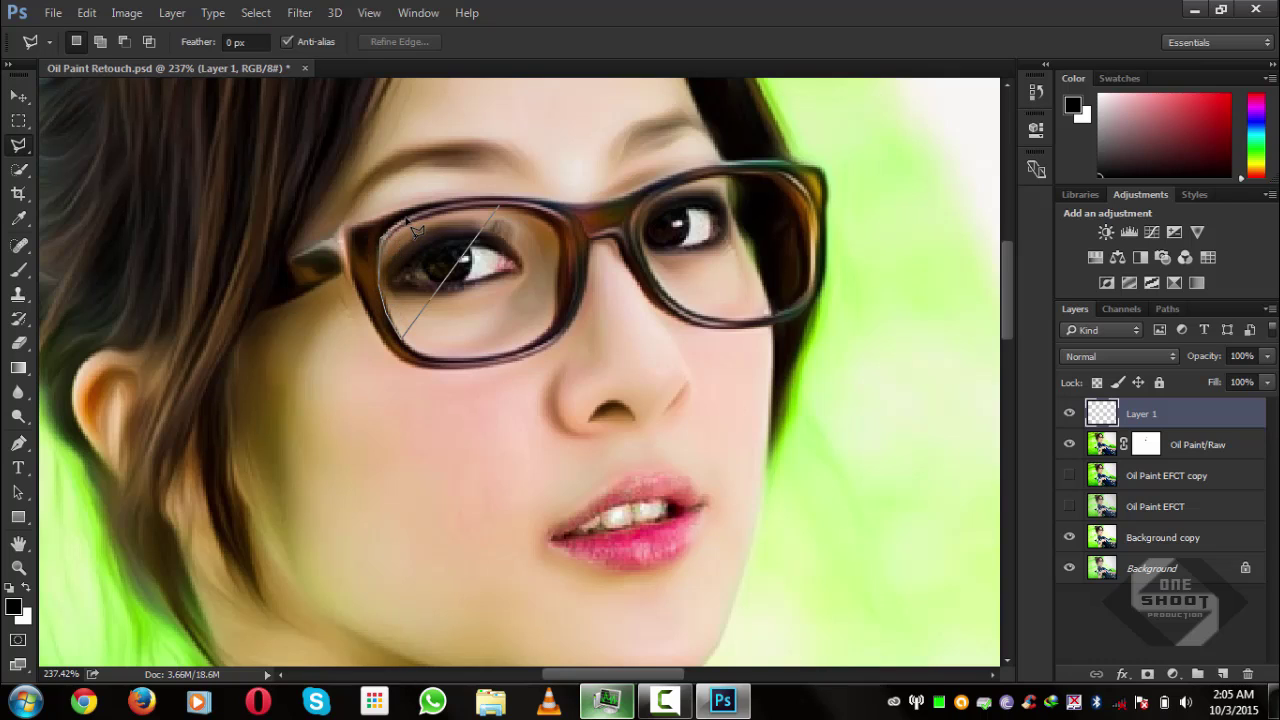
{"action": "left_click_drag", "start_coordinate": [410, 215], "coordinate": [497, 207]}
{"action": "left_click", "coordinate": [499, 207]}
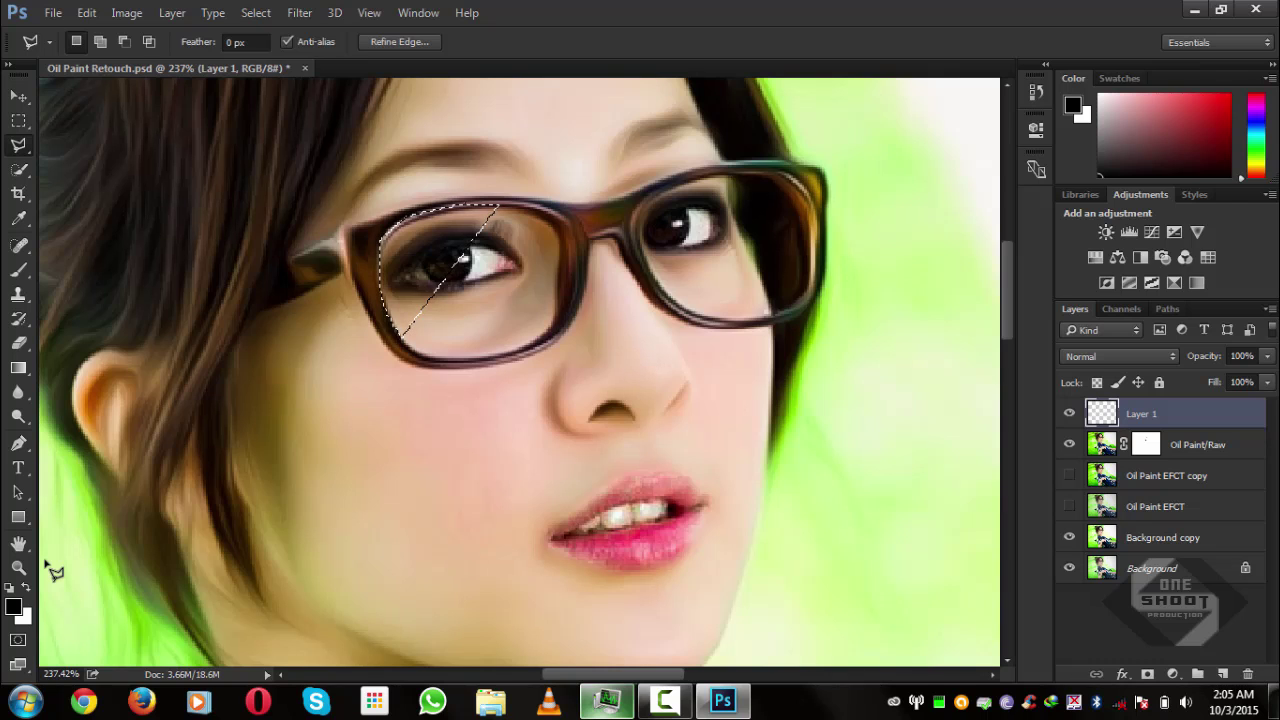
Step: Fill the selection with white, deselect, and lower the layer opacity to about 16%
{"action": "key", "text": "ctrl+BackSpace"}
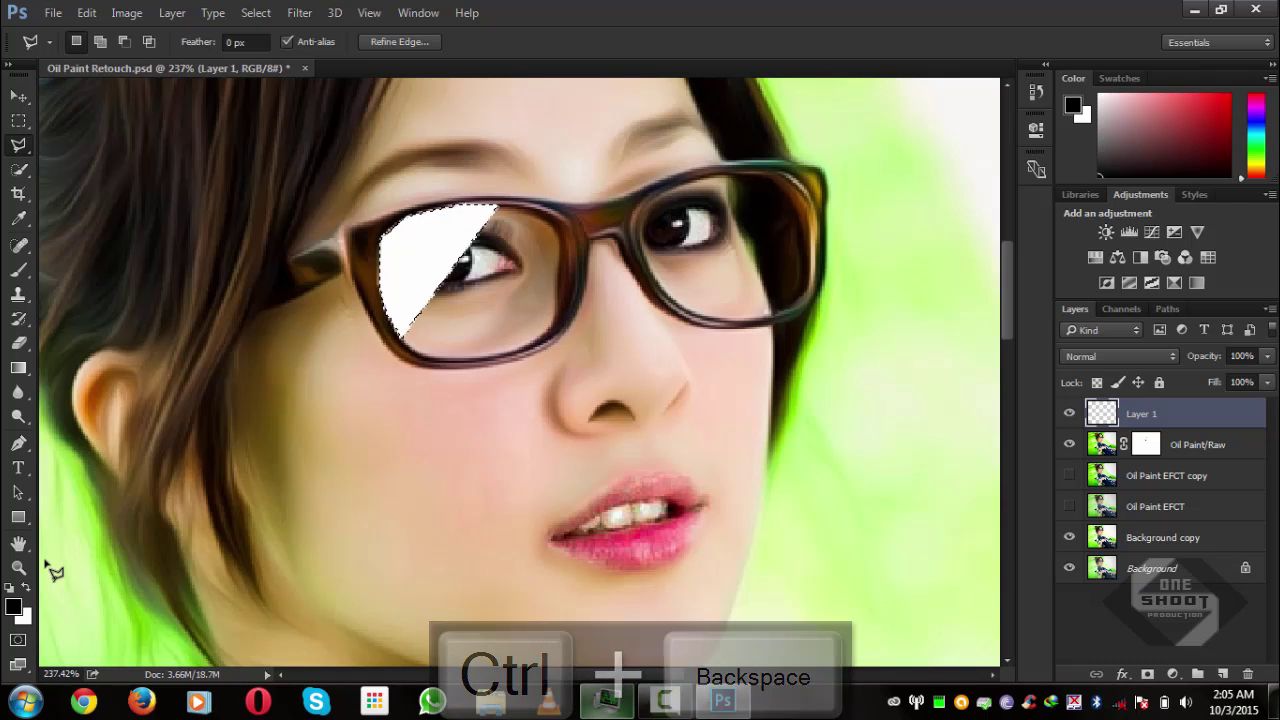
{"action": "key", "text": "ctrl+d"}
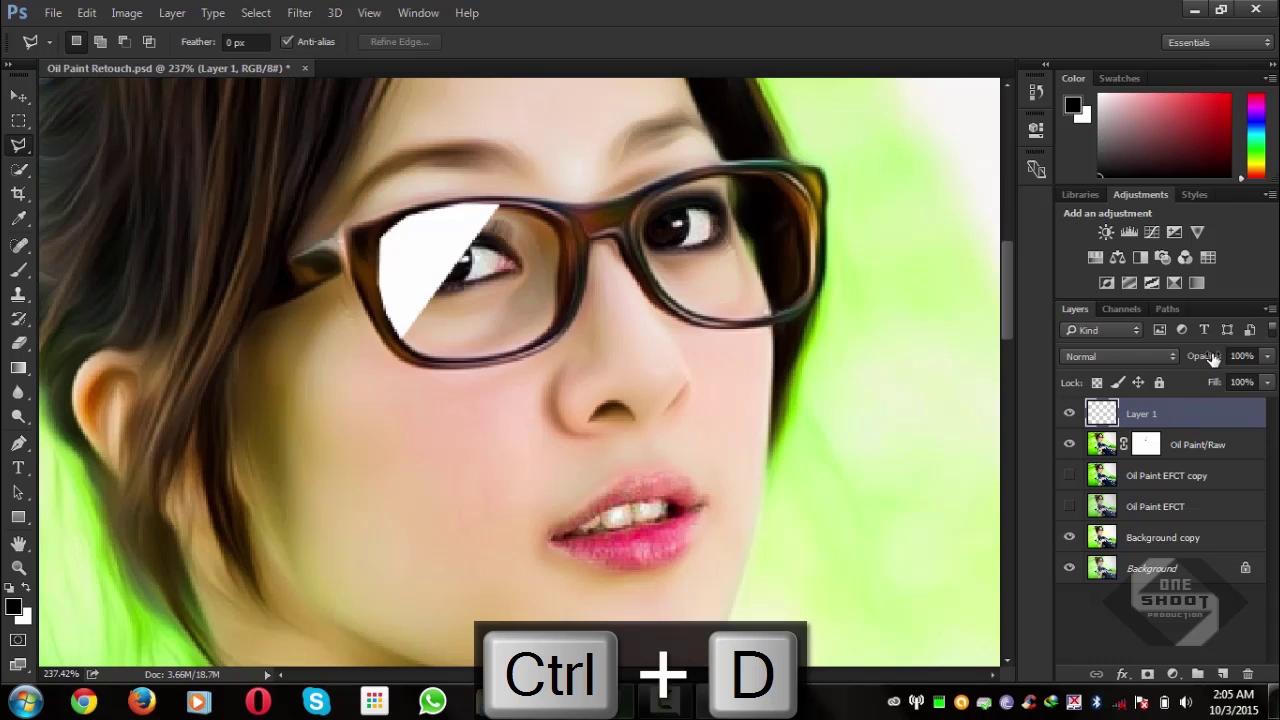
{"action": "left_click_drag", "start_coordinate": [1212, 358], "coordinate": [1118, 478]}
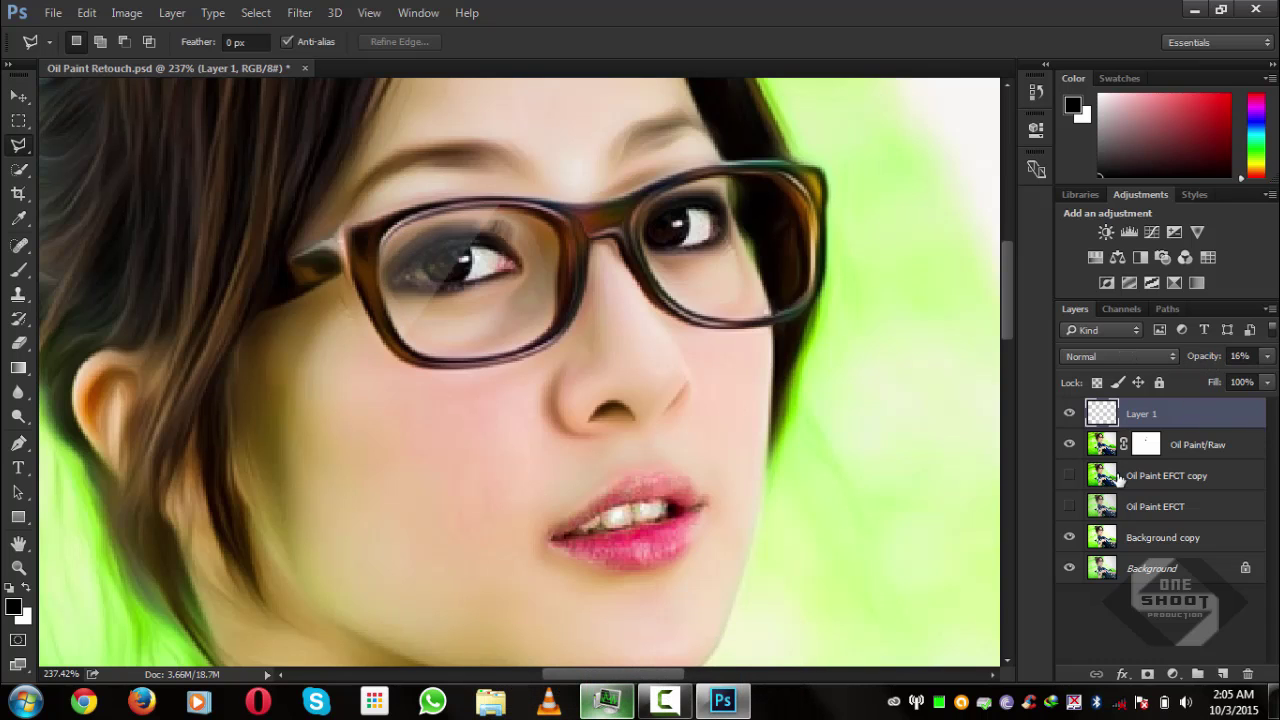
Step: Add a layer mask and fade the glare with a Foreground to Background gradient across the left lens
{"action": "left_click", "coordinate": [1147, 674]}
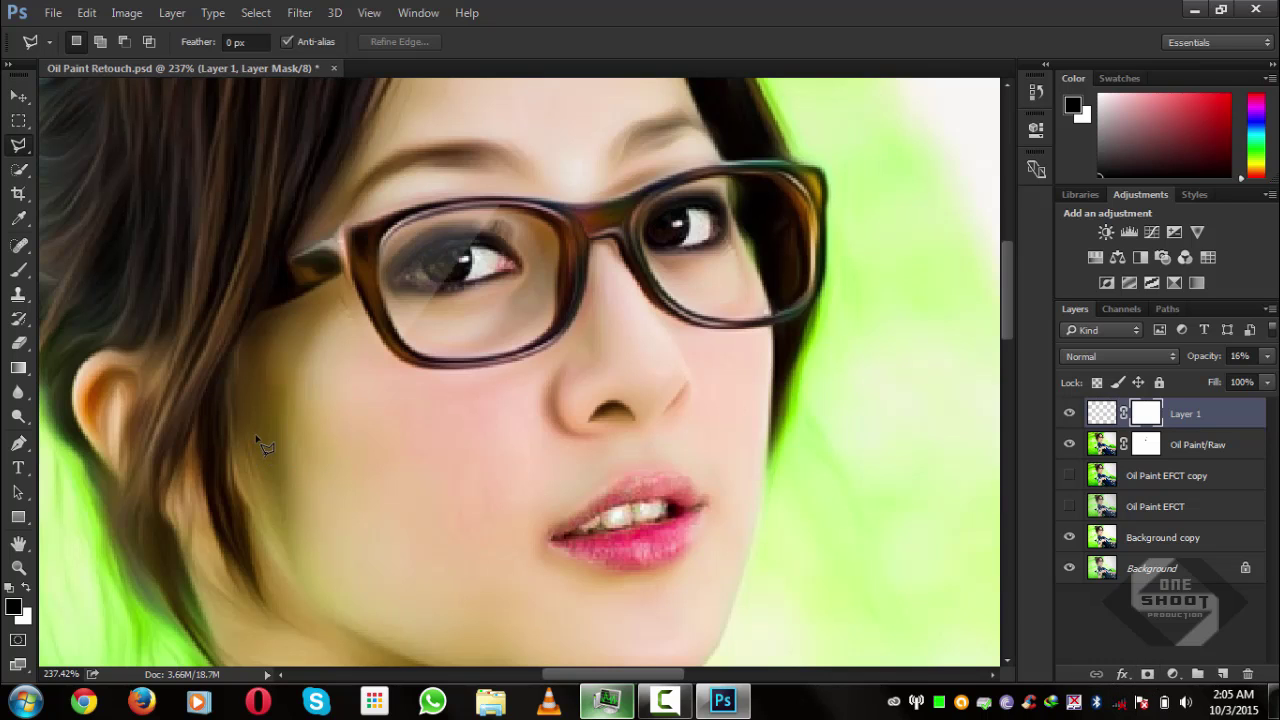
{"action": "key", "text": "g"}
{"action": "left_click", "coordinate": [90, 41]}
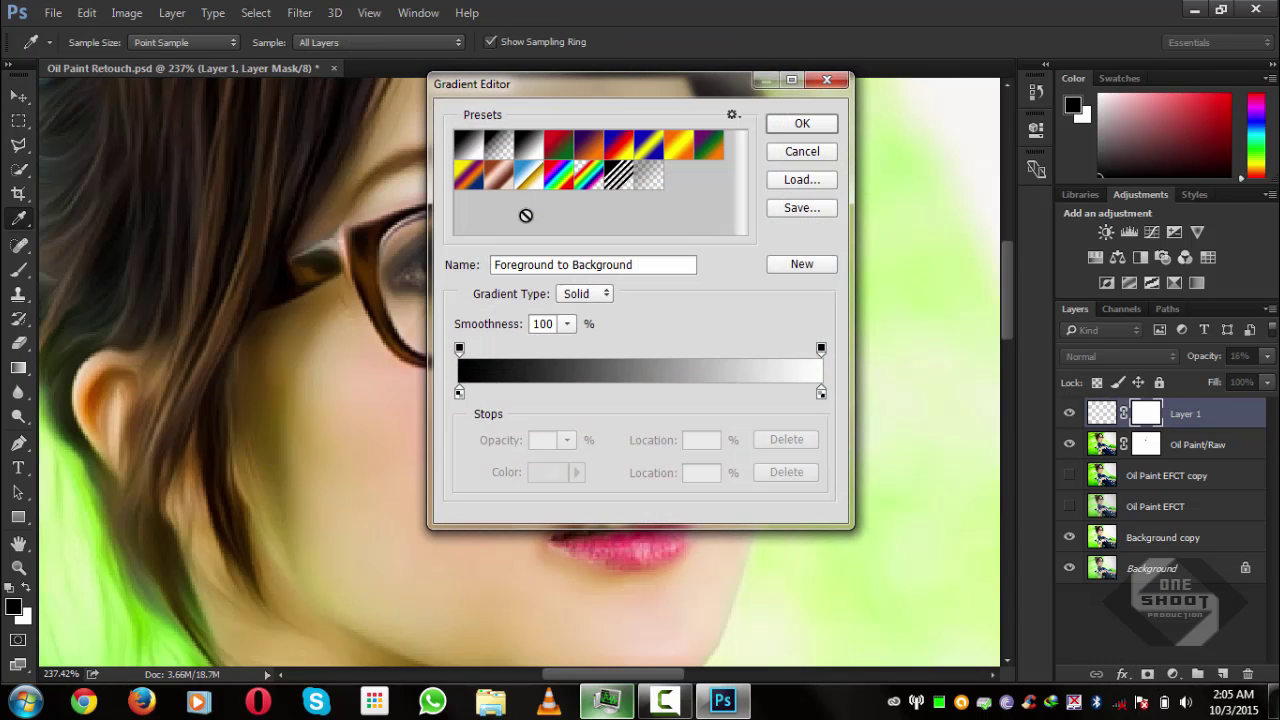
{"action": "left_click", "coordinate": [798, 124]}
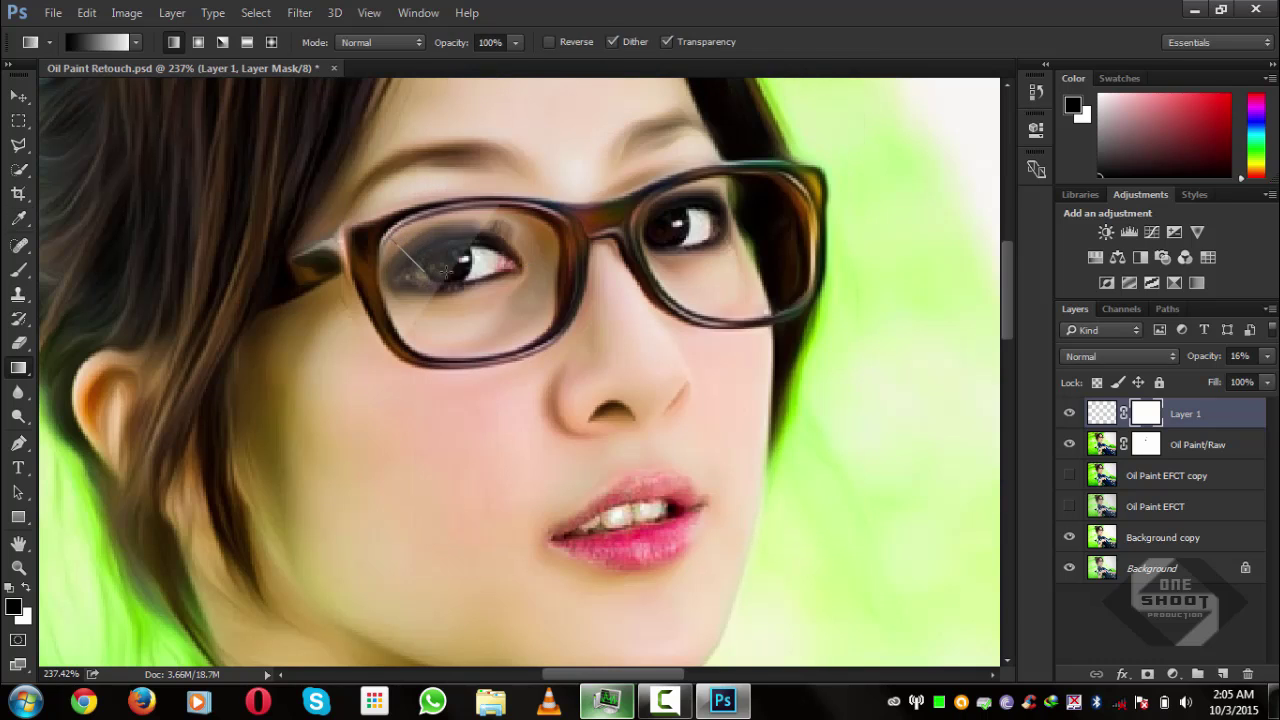
{"action": "left_click_drag", "start_coordinate": [445, 270], "coordinate": [446, 271]}
{"action": "key", "text": "ctrl+alt+z"}
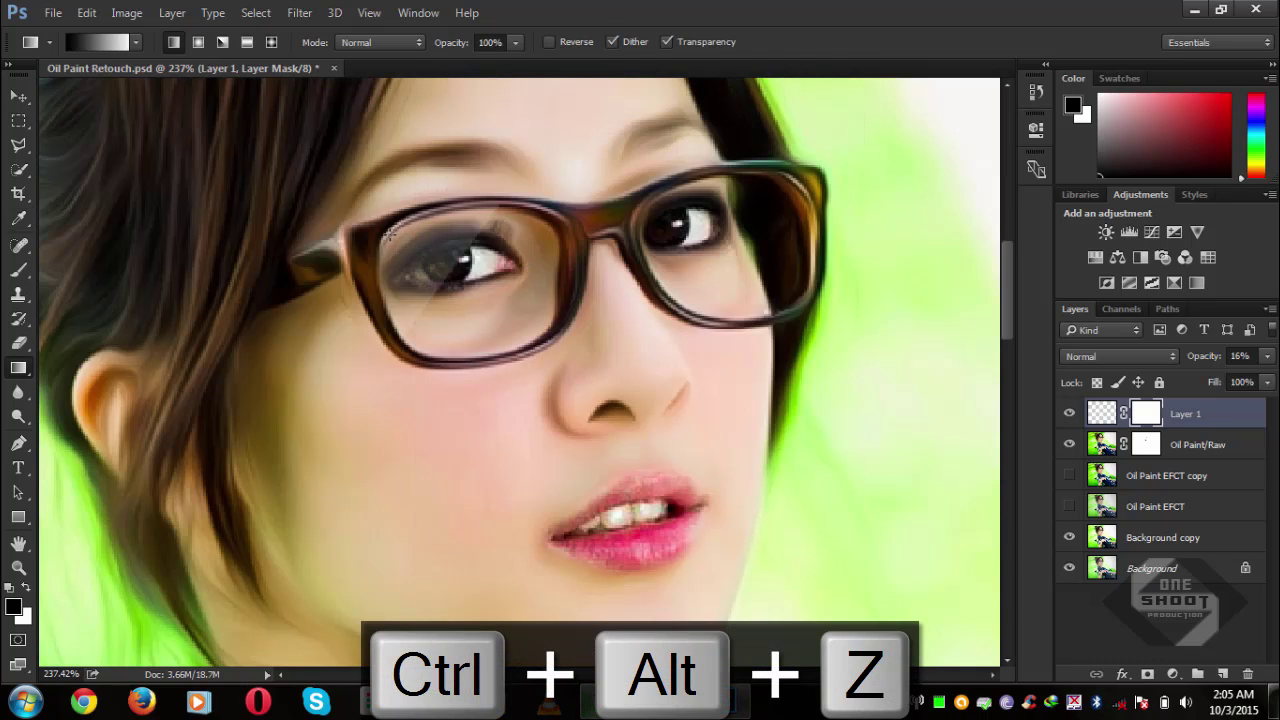
{"action": "left_click_drag", "start_coordinate": [481, 289], "coordinate": [384, 233]}
{"action": "key", "text": "ctrl+alt+z"}
{"action": "key", "text": "ctrl+alt+z"}
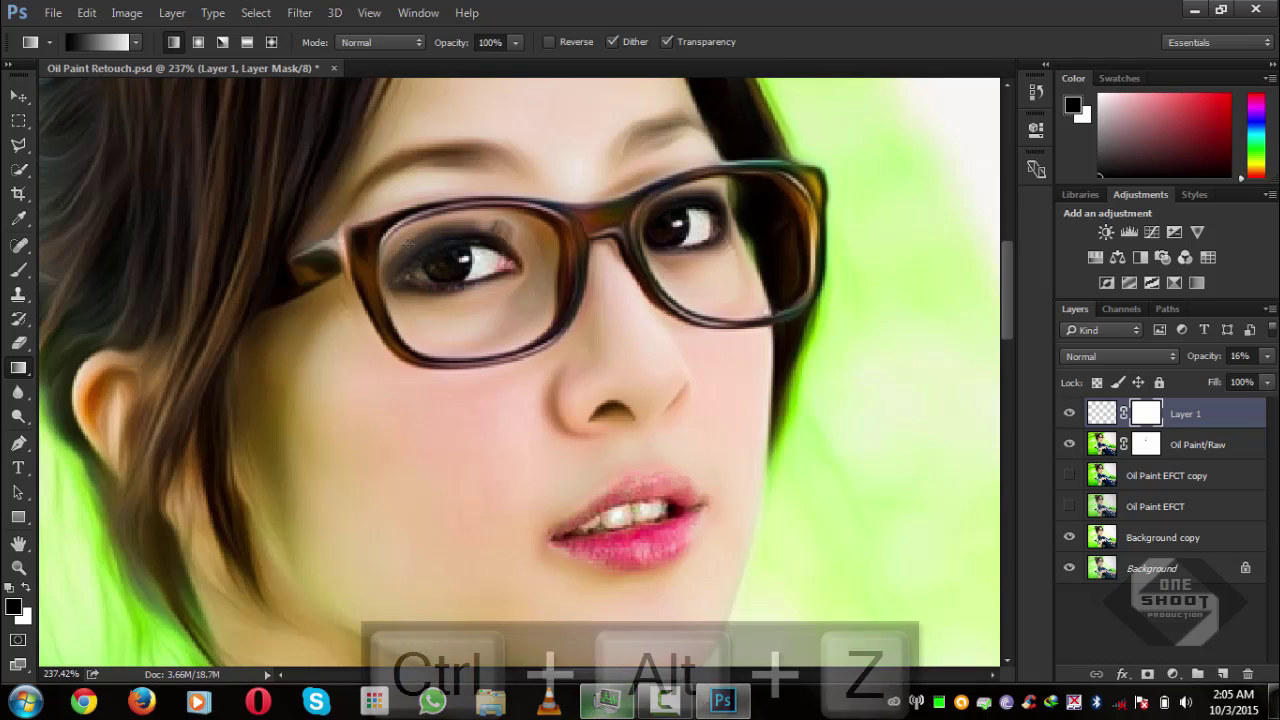
{"action": "left_click_drag", "start_coordinate": [502, 304], "coordinate": [502, 304]}
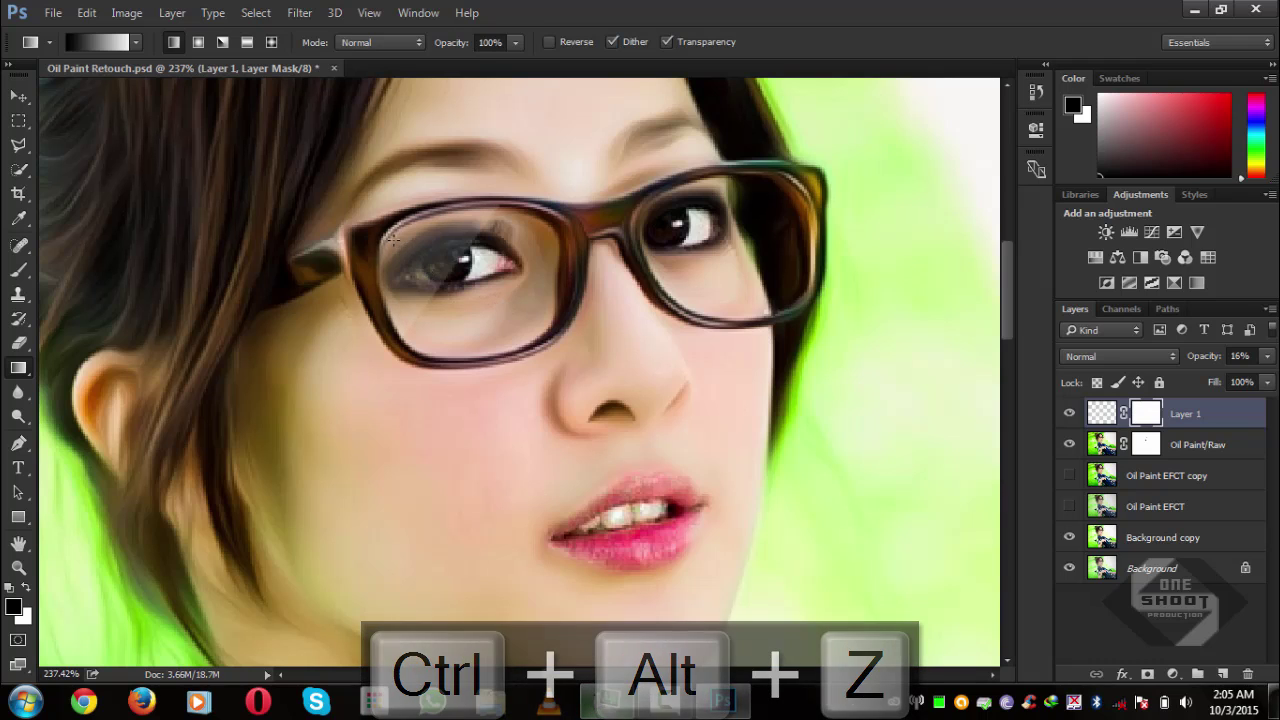
{"action": "left_click_drag", "start_coordinate": [380, 233], "coordinate": [502, 298]}
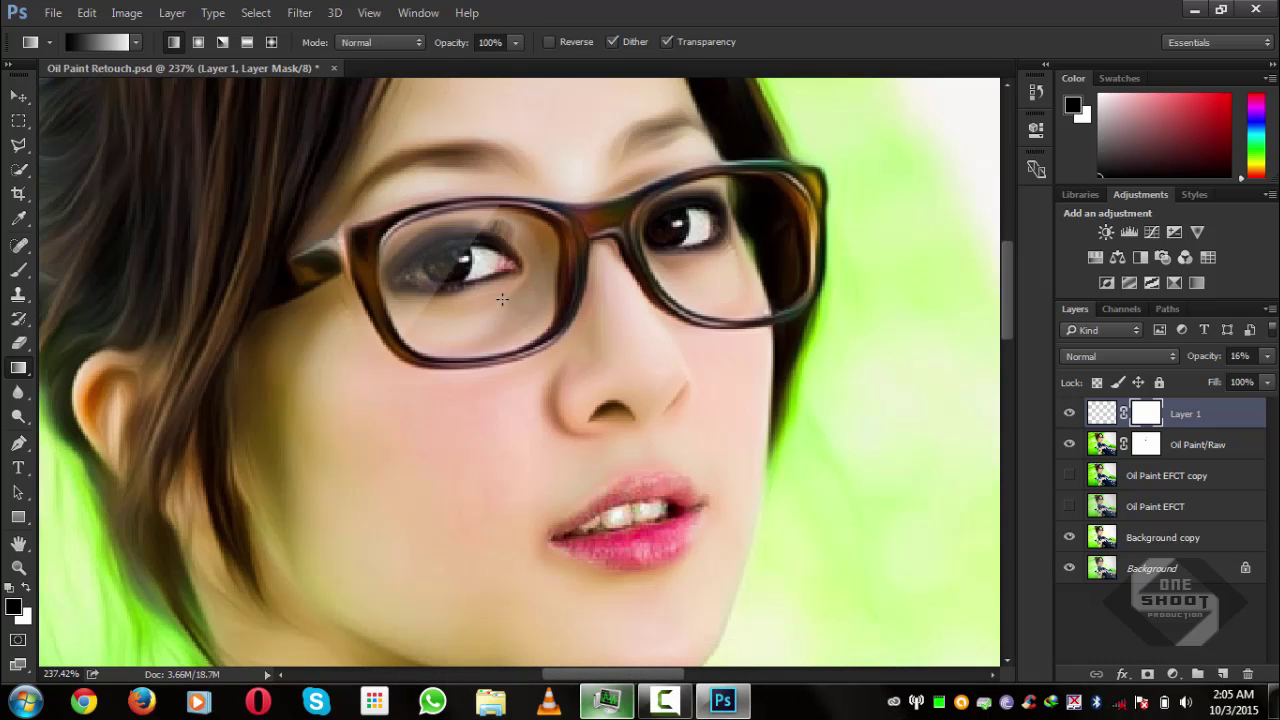
Step: Outline a glare shape on the right lens with the Polygonal Lasso
{"action": "scroll", "coordinate": [502, 298], "scroll_direction": "down", "scroll_amount": 1}
{"action": "scroll", "coordinate": [502, 298], "scroll_direction": "down", "scroll_amount": 1}
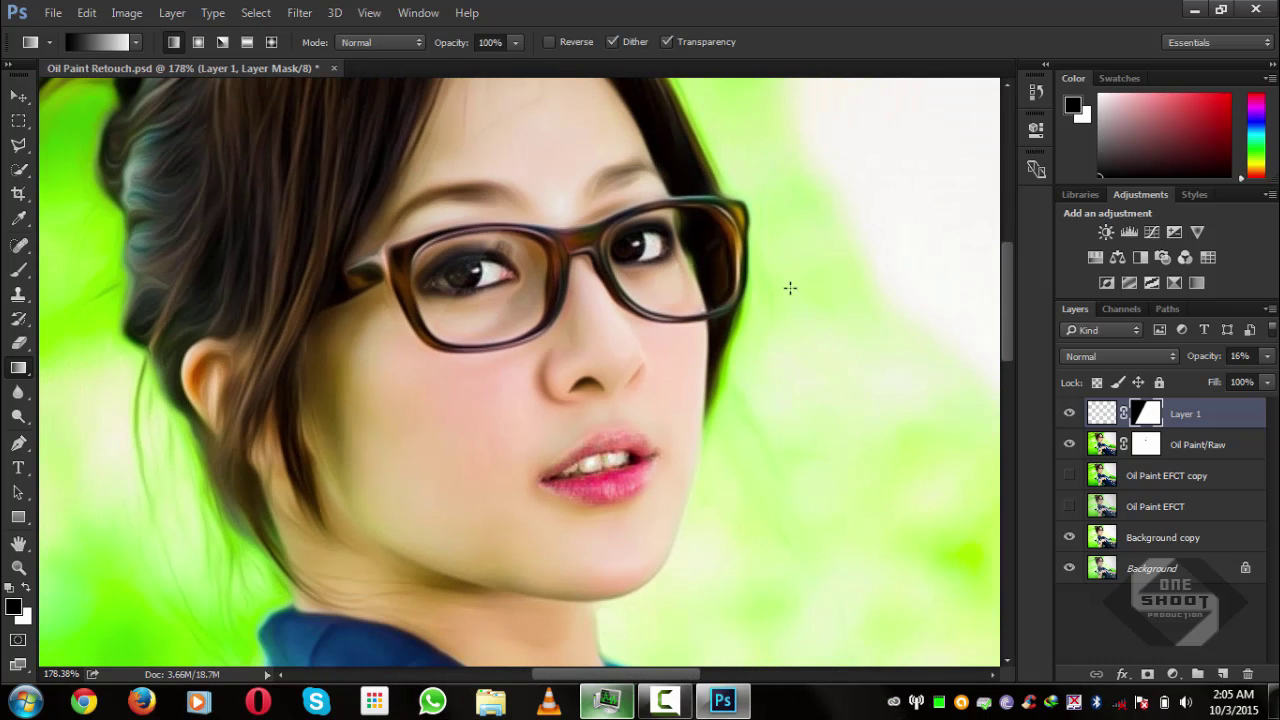
{"action": "scroll", "coordinate": [638, 275], "scroll_direction": "down", "scroll_amount": 6}
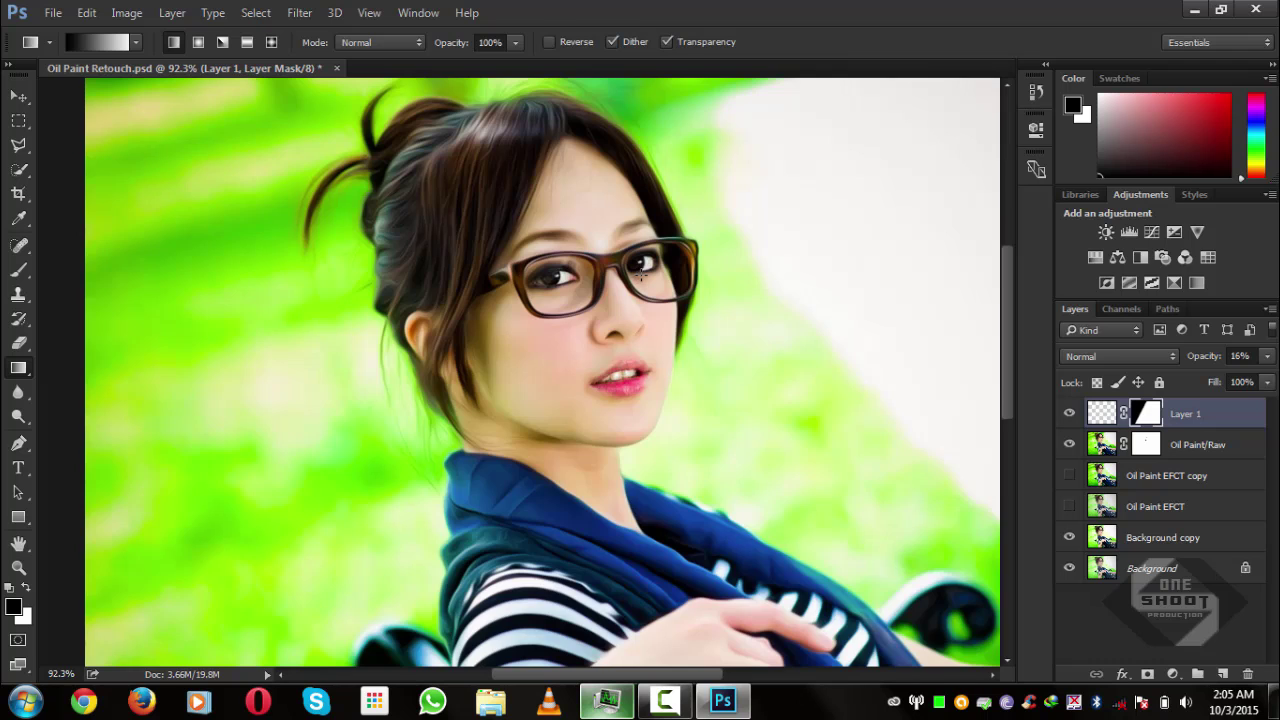
{"action": "scroll", "coordinate": [641, 277], "scroll_direction": "up", "scroll_amount": 6}
{"action": "left_click", "coordinate": [18, 120]}
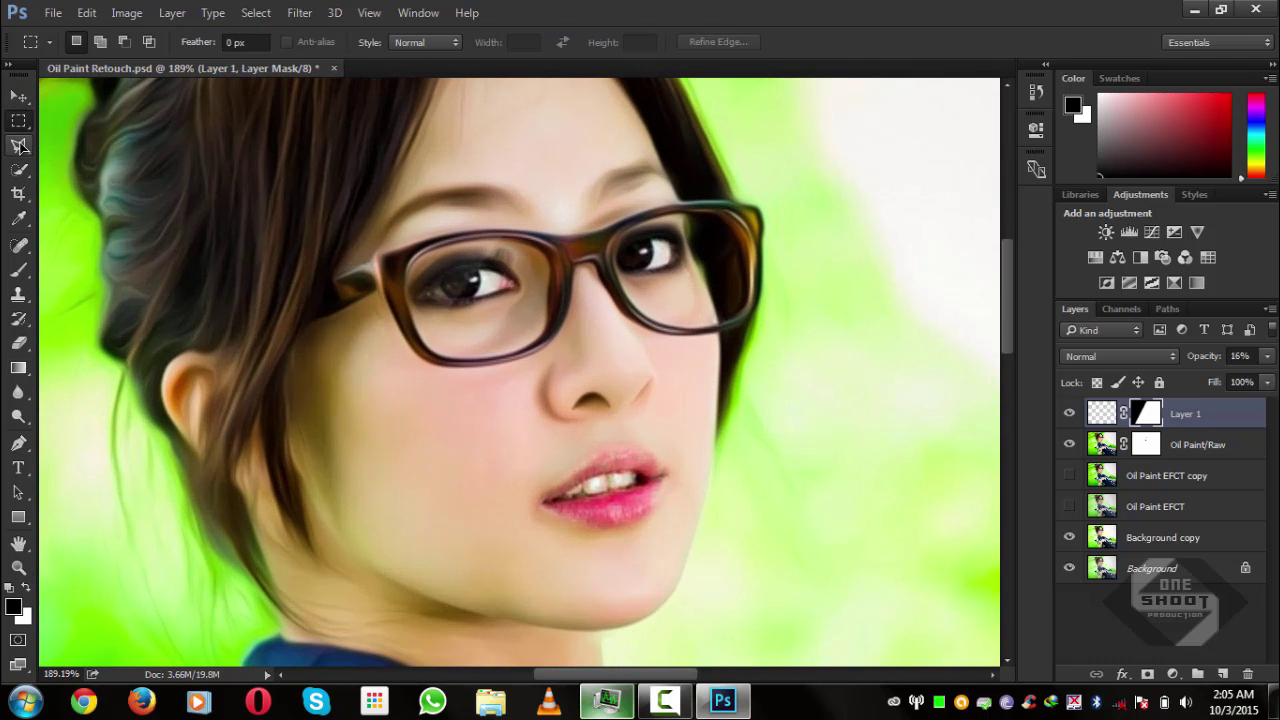
{"action": "left_click", "coordinate": [20, 146]}
{"action": "scroll", "coordinate": [672, 206], "scroll_direction": "up", "scroll_amount": 3}
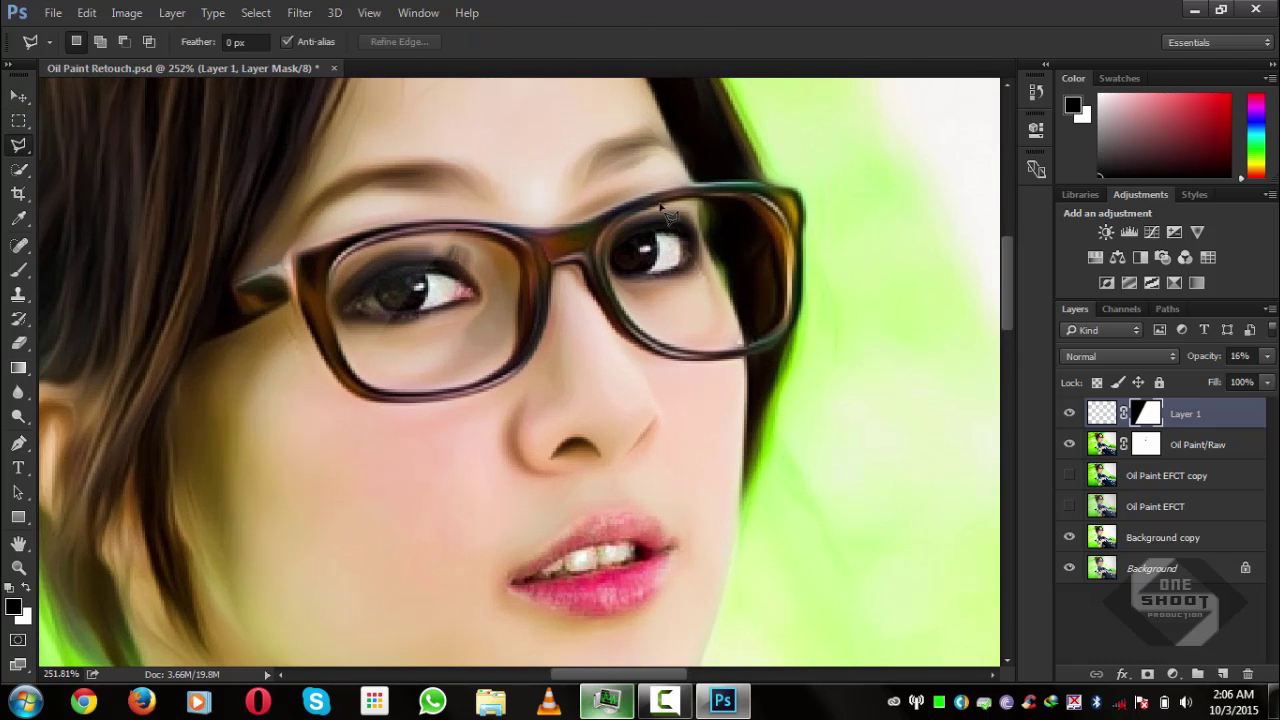
{"action": "left_click", "coordinate": [656, 206]}
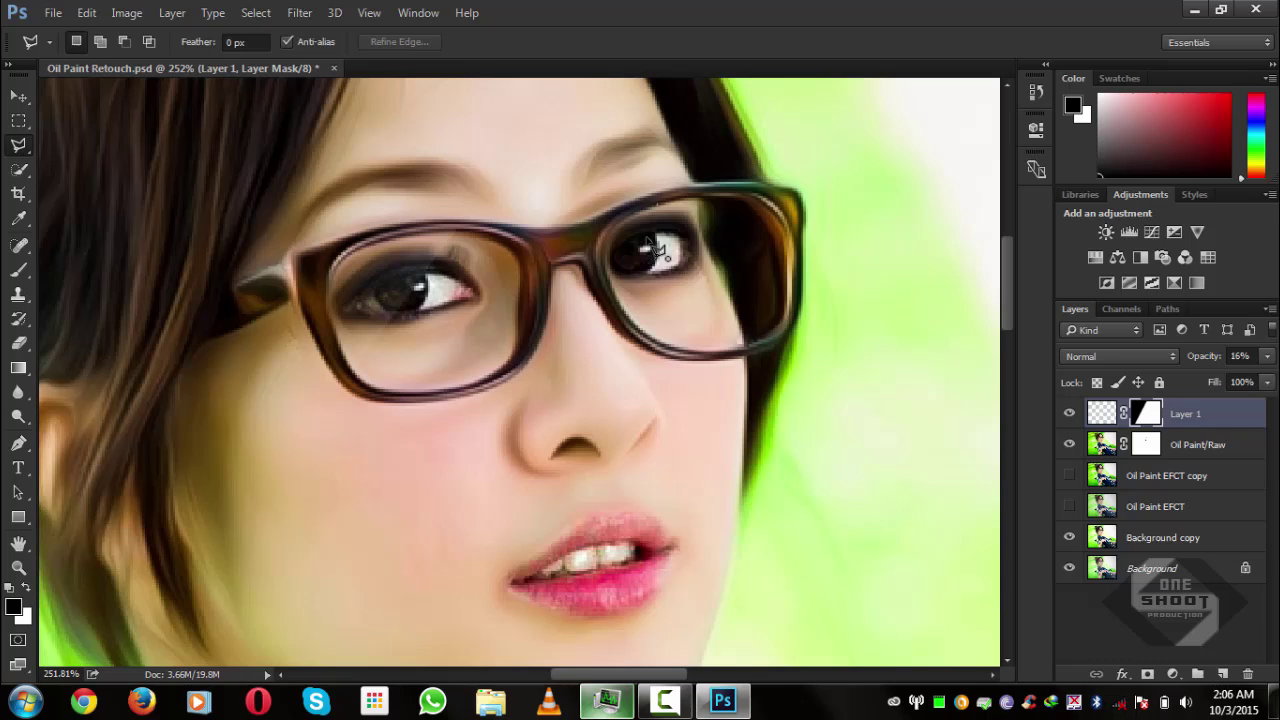
{"action": "left_click", "coordinate": [612, 274]}
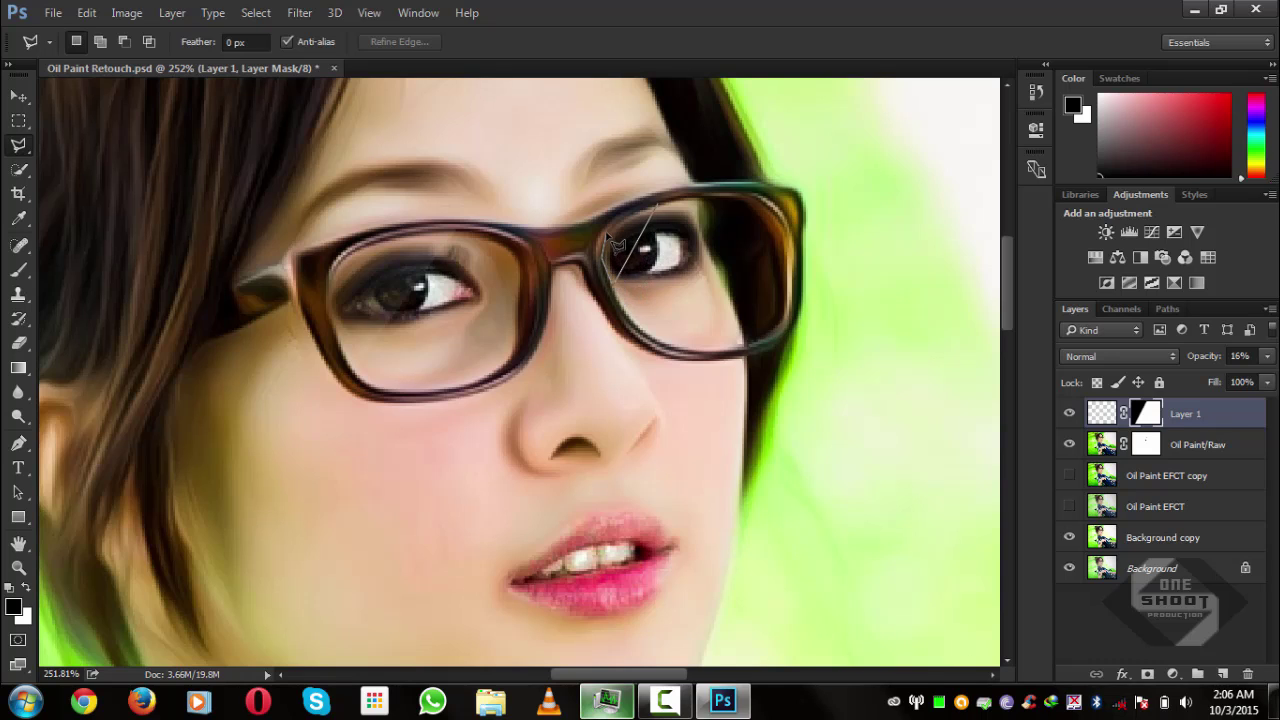
{"action": "left_click", "coordinate": [603, 257]}
{"action": "left_click", "coordinate": [609, 224]}
{"action": "left_click", "coordinate": [658, 206]}
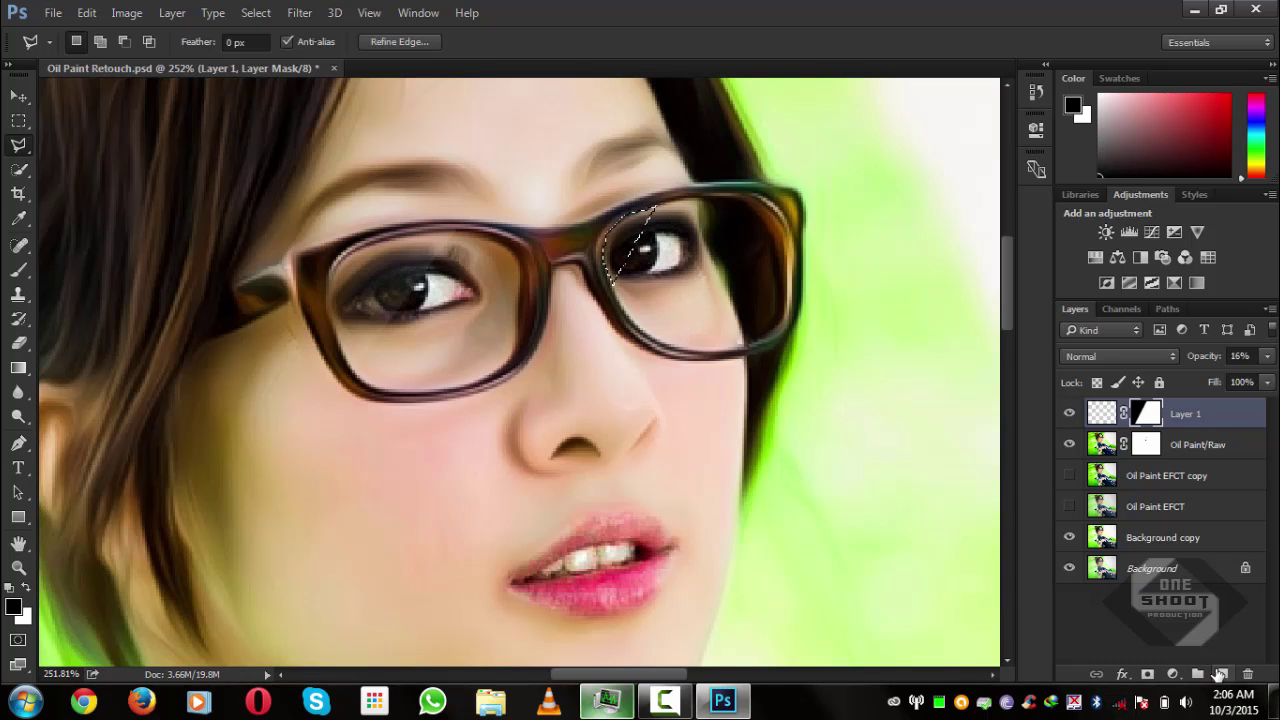
Step: Fill the selection with white on a new Layer 2 and deselect
{"action": "left_click", "coordinate": [1219, 675]}
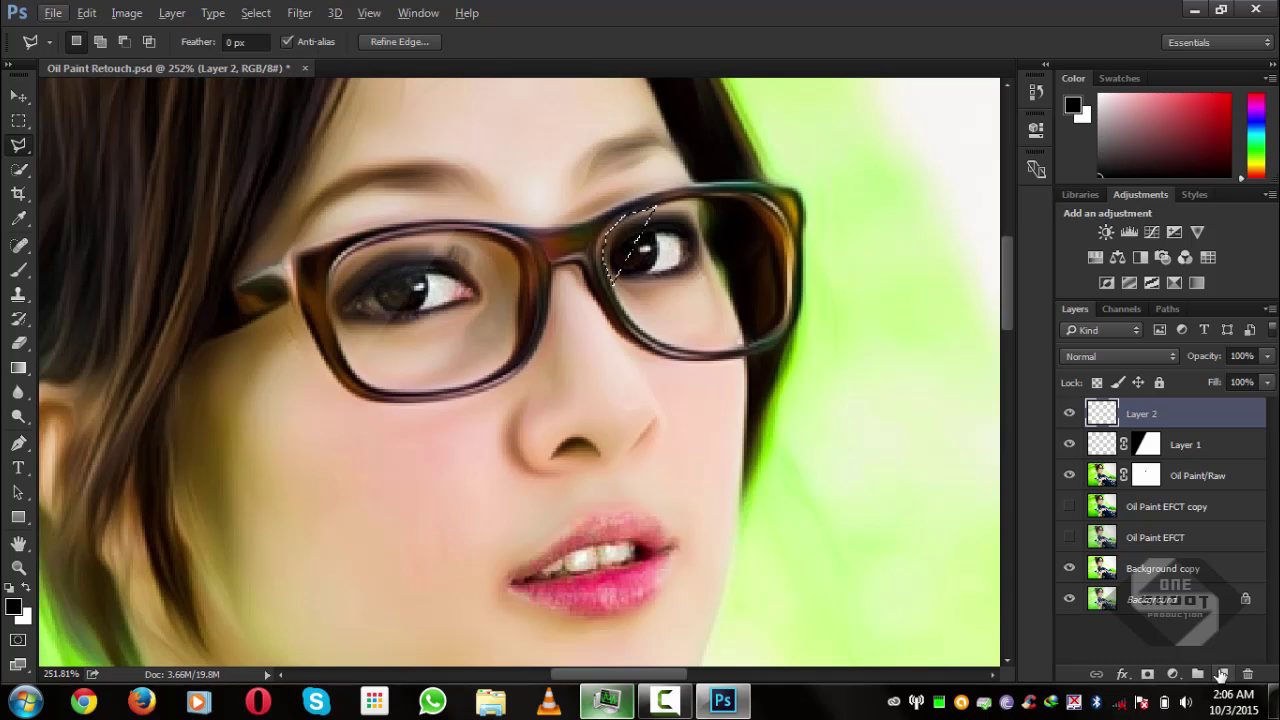
{"action": "key", "text": "ctrl+BackSpace"}
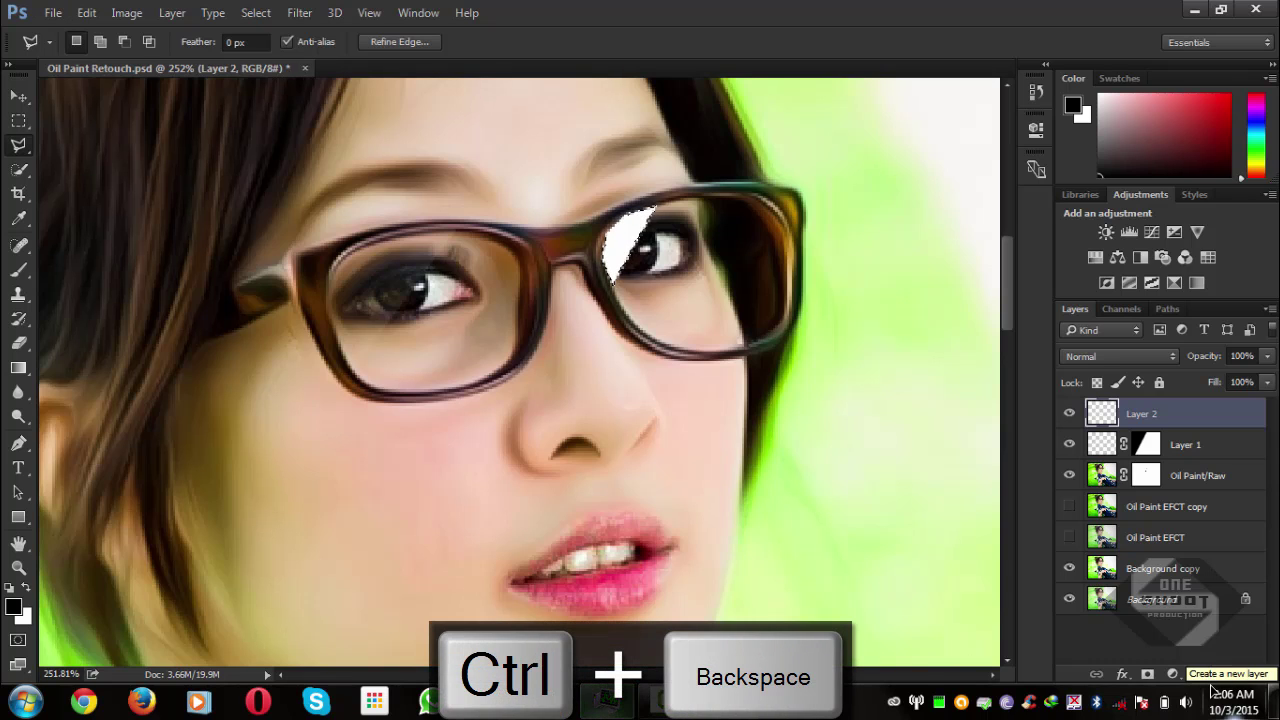
{"action": "key", "text": "ctrl+d"}
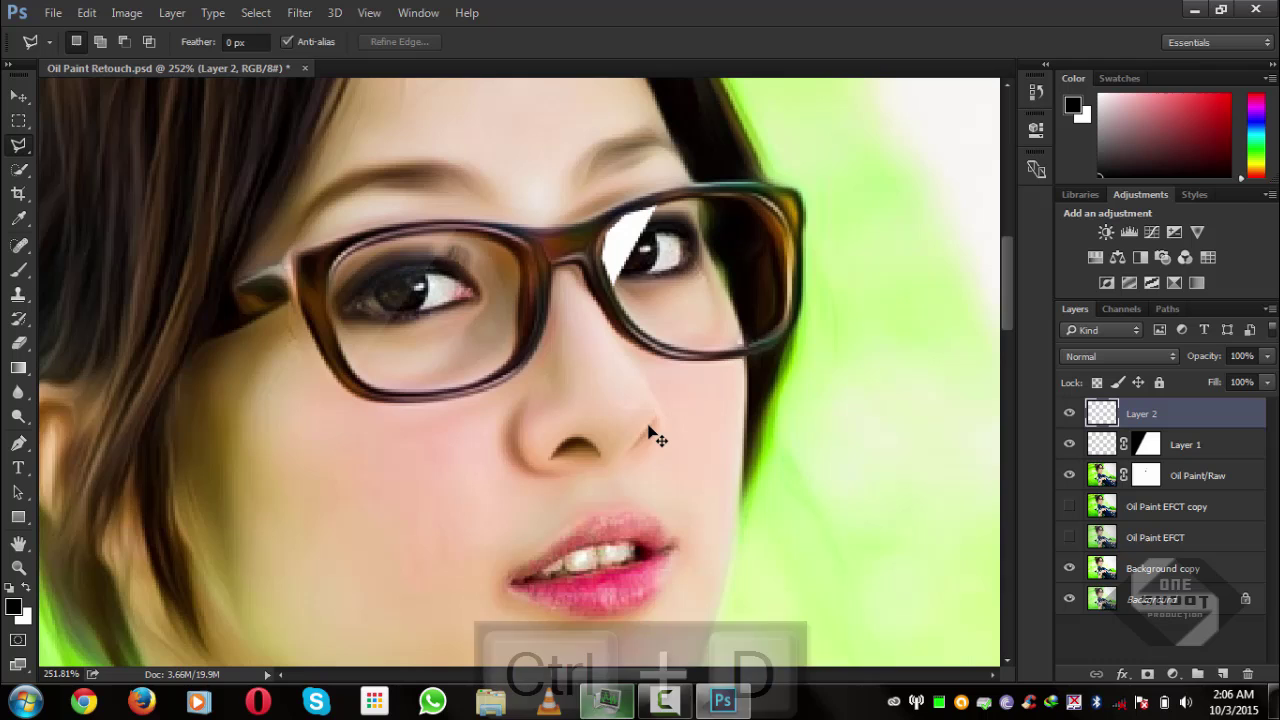
Step: Add a layer mask to Layer 2 and lower its opacity to 16%
{"action": "left_click", "coordinate": [18, 367]}
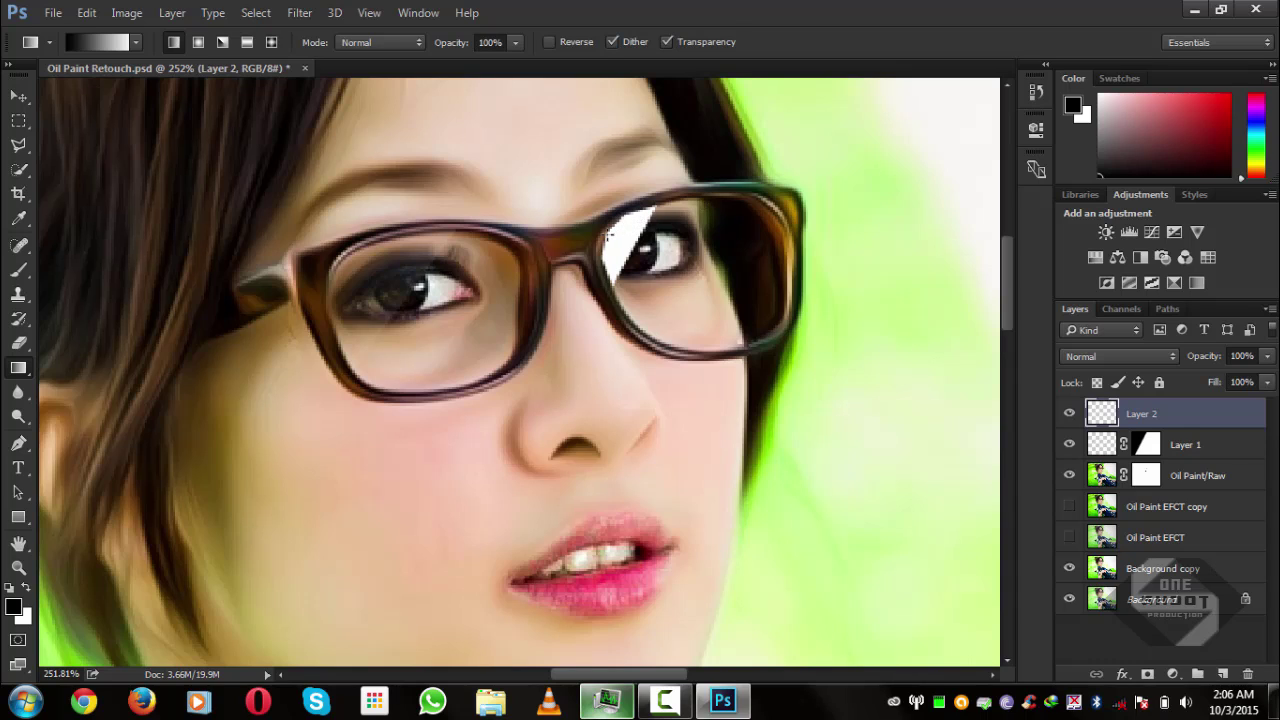
{"action": "left_click", "coordinate": [1147, 674]}
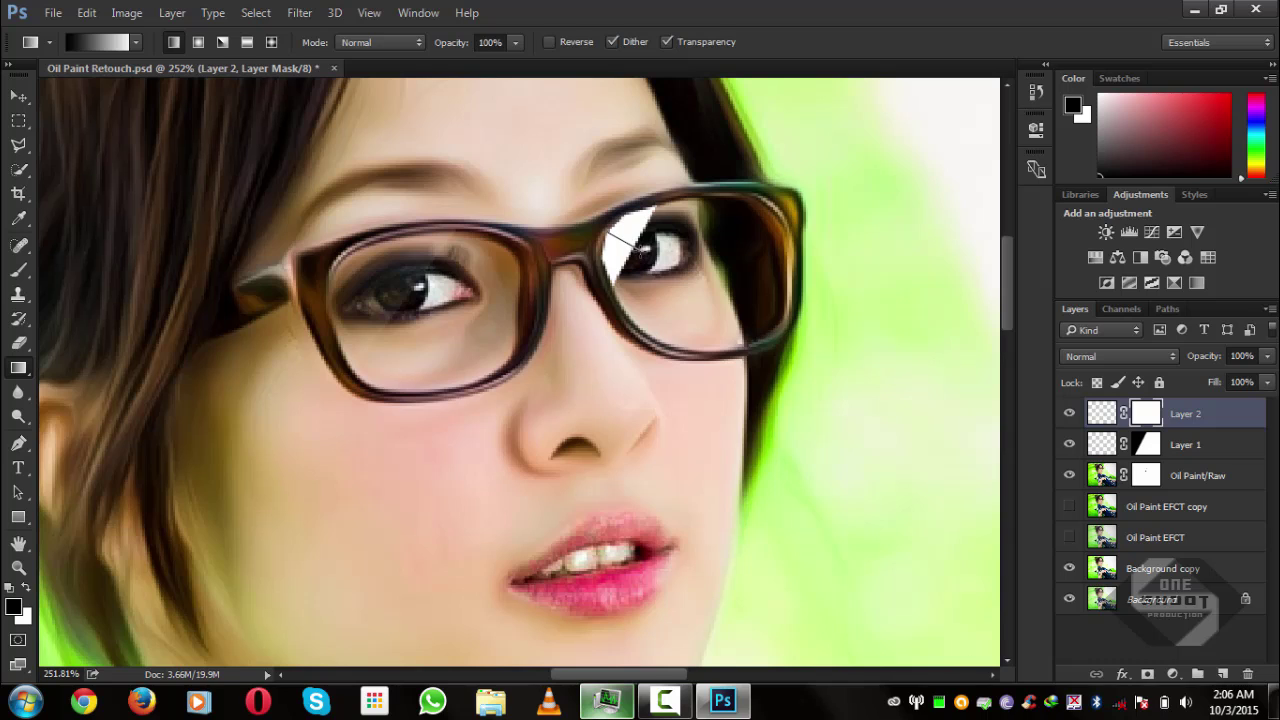
{"action": "left_click_drag", "start_coordinate": [640, 251], "coordinate": [641, 252]}
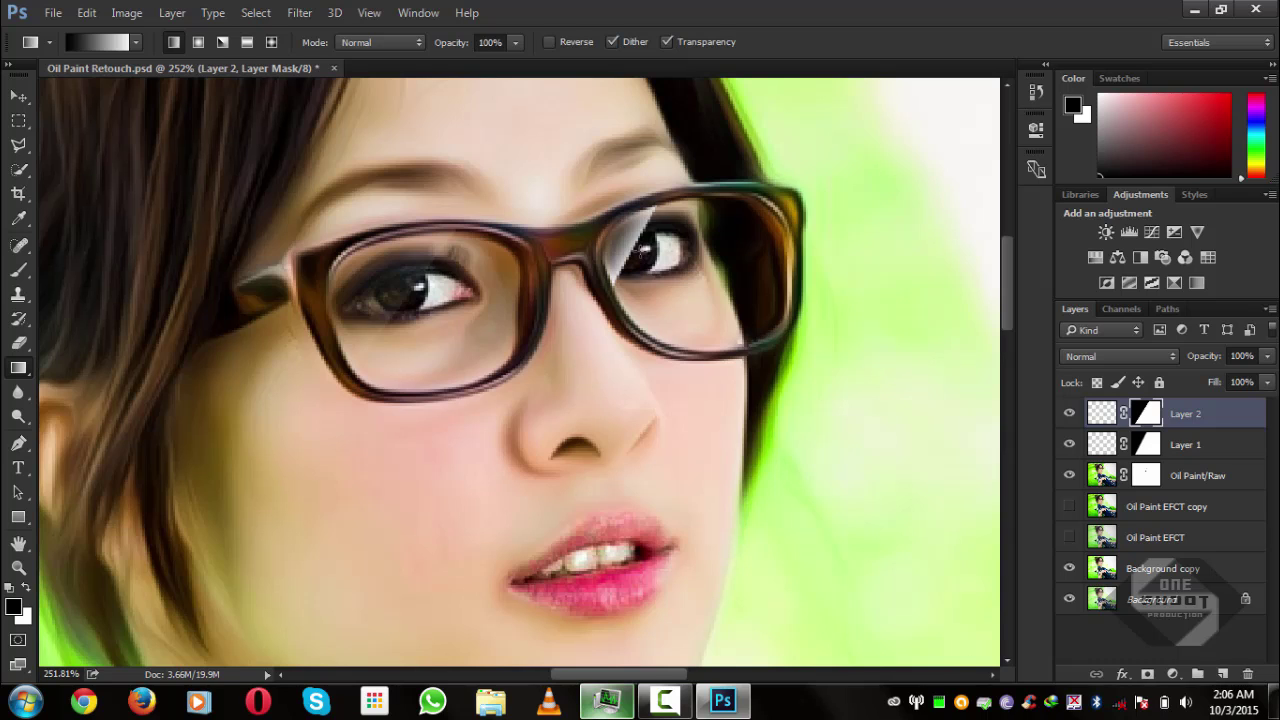
{"action": "key", "text": "ctrl+alt+z"}
{"action": "left_click_drag", "start_coordinate": [1205, 362], "coordinate": [1160, 362]}
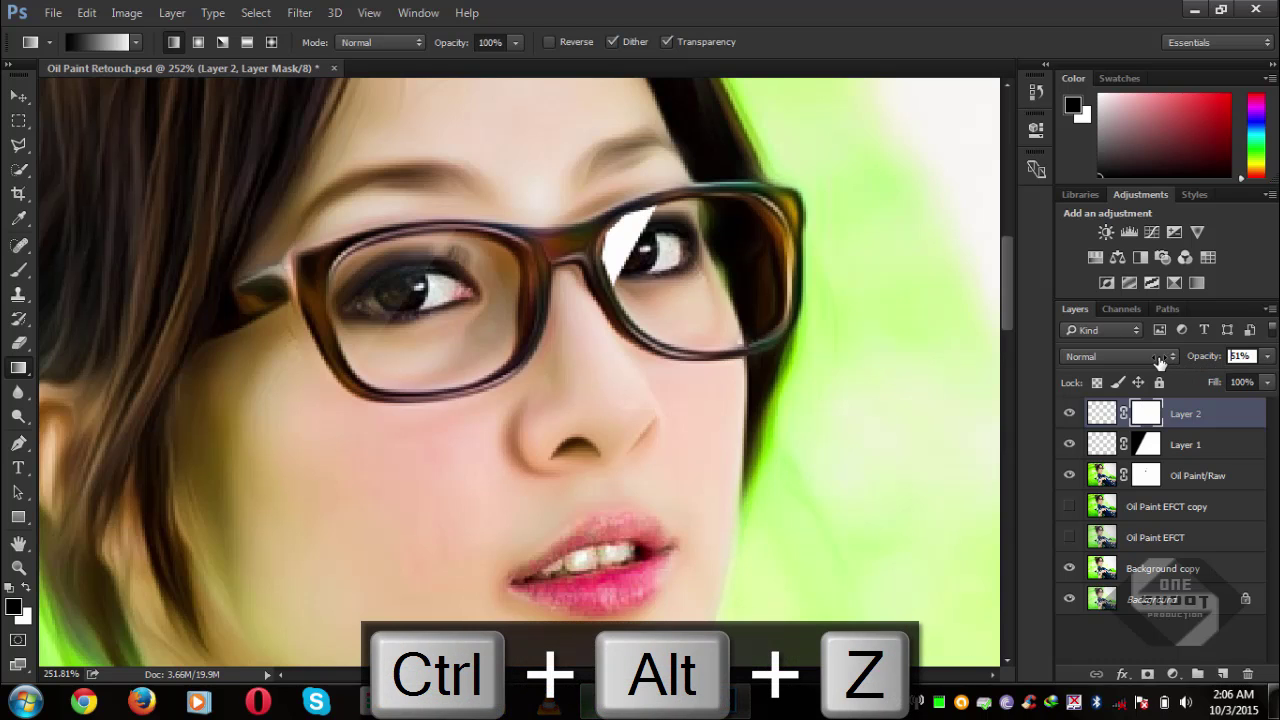
{"action": "left_click", "coordinate": [1200, 413]}
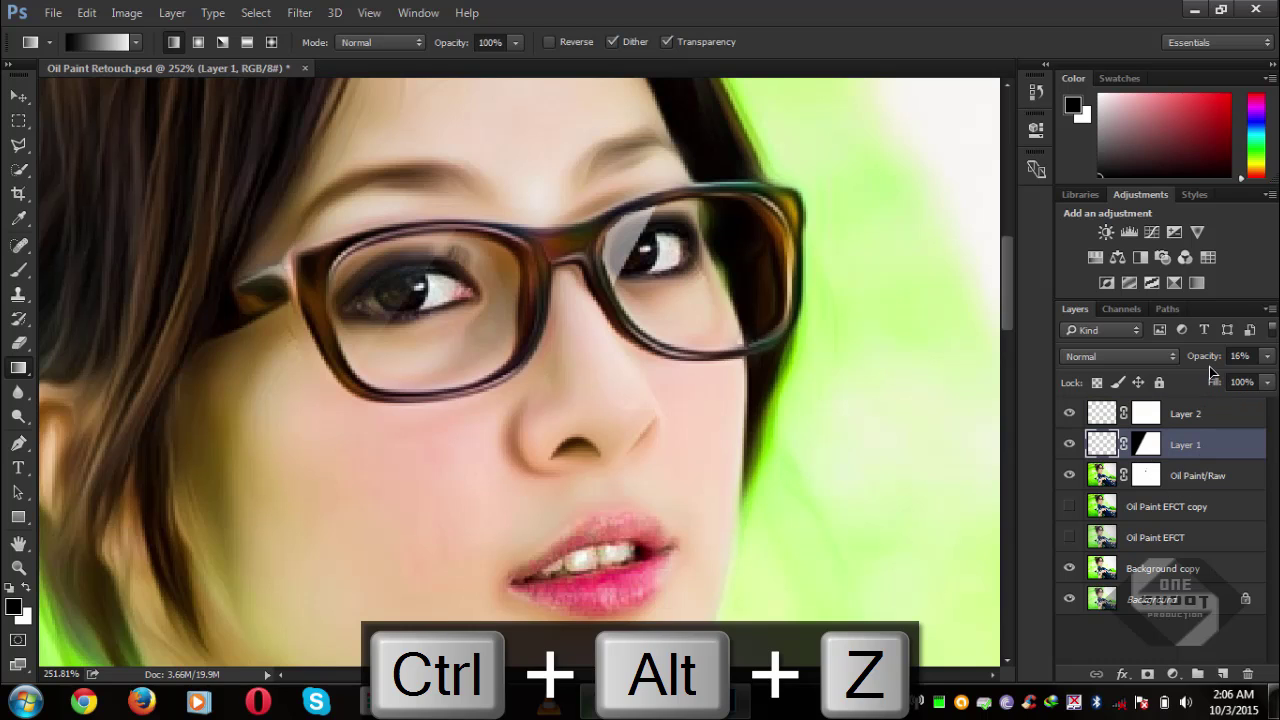
{"action": "left_click_drag", "start_coordinate": [1203, 360], "coordinate": [1167, 360]}
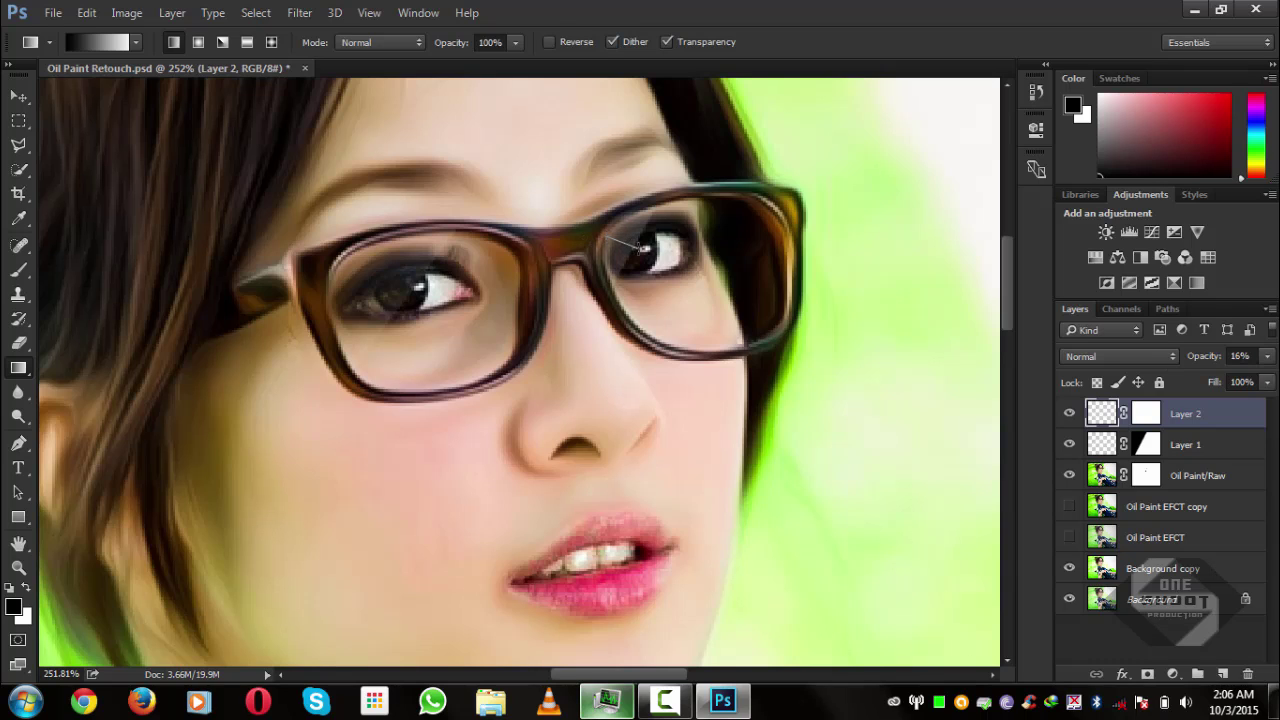
Step: Try several gradient fades across the right-lens glare mask, undoing each one that looks wrong
{"action": "left_click_drag", "start_coordinate": [641, 248], "coordinate": [640, 248]}
{"action": "key", "text": "ctrl+alt+z"}
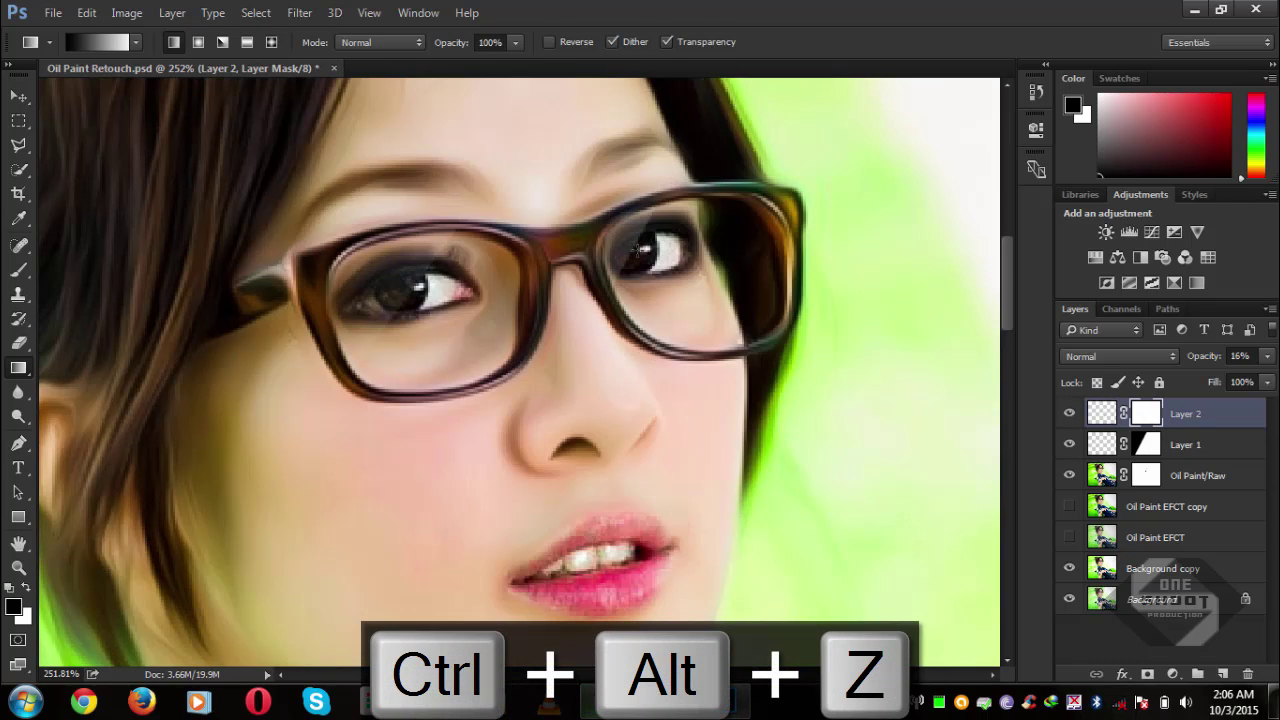
{"action": "left_click_drag", "start_coordinate": [641, 248], "coordinate": [638, 268]}
{"action": "scroll", "coordinate": [625, 283], "scroll_direction": "down", "scroll_amount": 3}
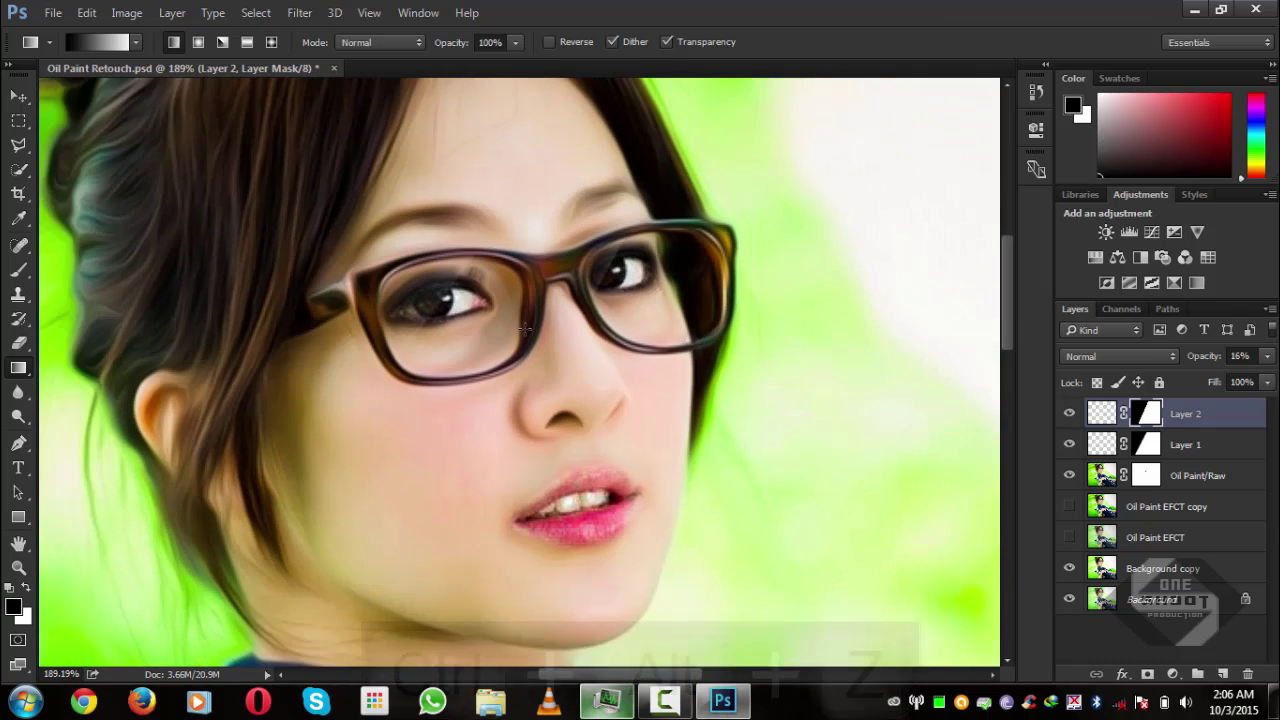
{"action": "scroll", "coordinate": [600, 292], "scroll_direction": "up", "scroll_amount": 3}
{"action": "key", "text": "ctrl+alt+z"}
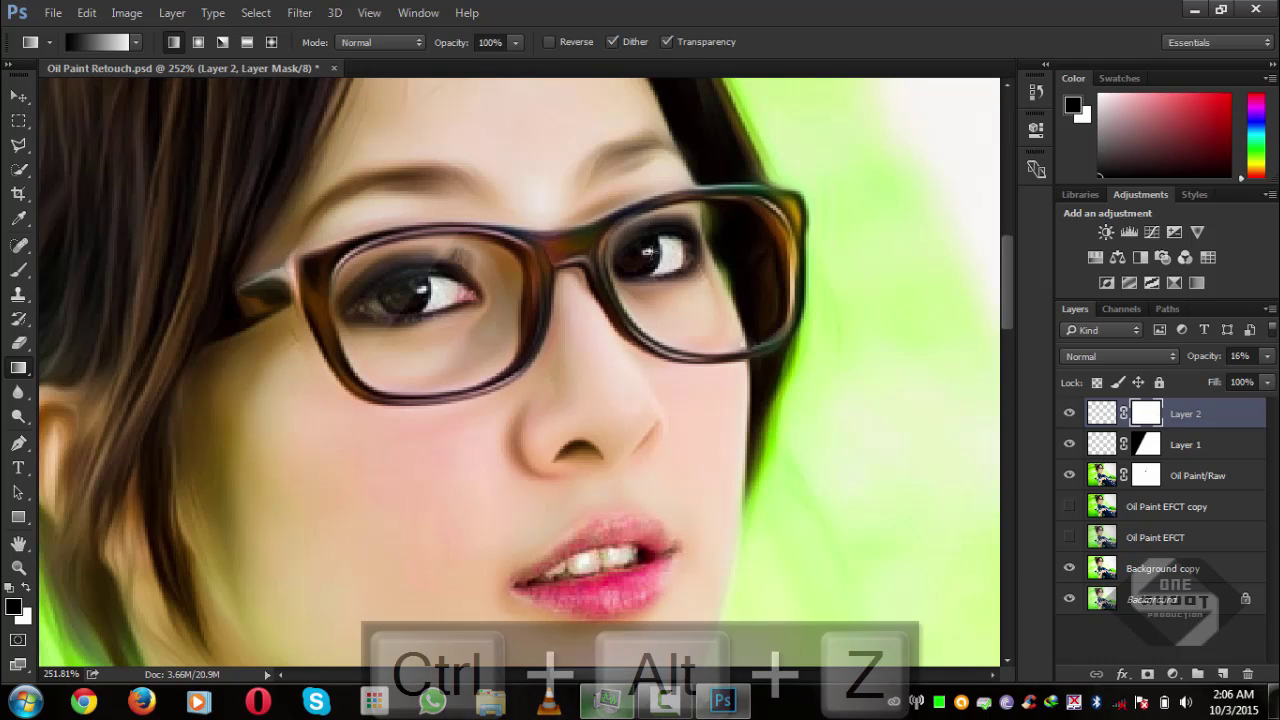
{"action": "left_click_drag", "start_coordinate": [614, 241], "coordinate": [650, 253]}
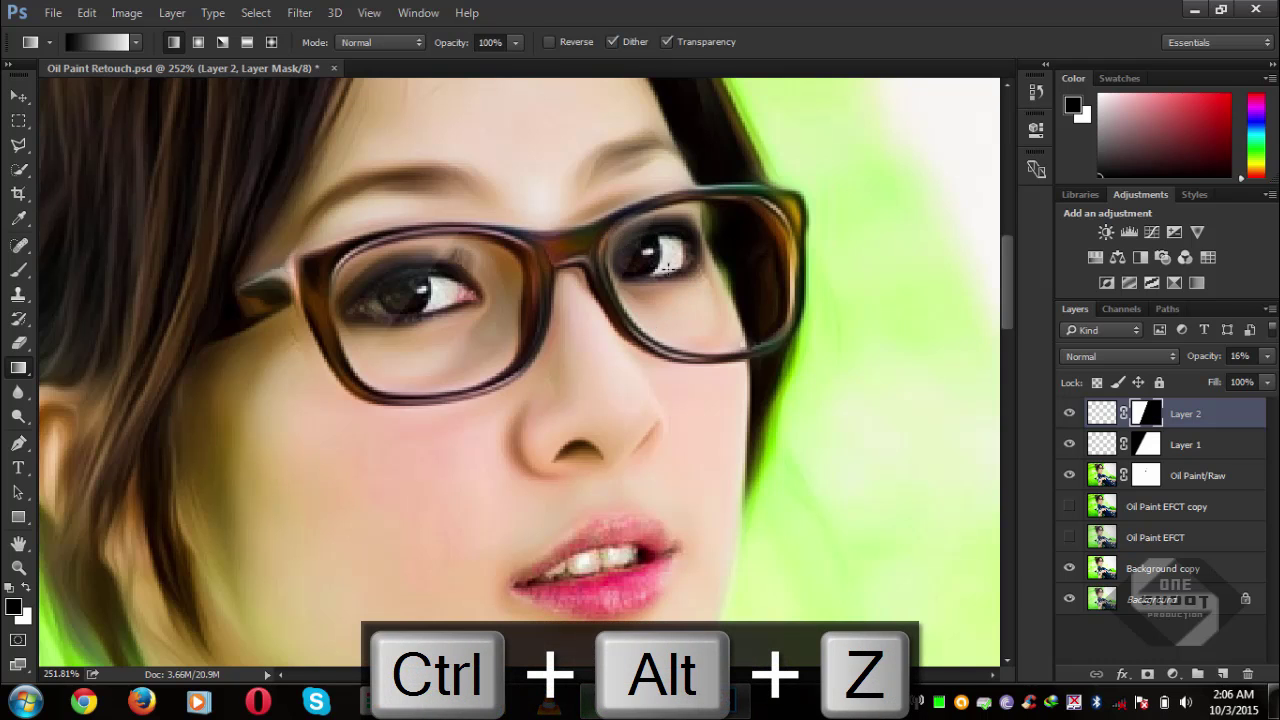
{"action": "key", "text": "ctrl+alt+z"}
{"action": "left_click_drag", "start_coordinate": [620, 241], "coordinate": [613, 238]}
{"action": "key", "text": "ctrl+alt+z"}
{"action": "key", "text": "ctrl+alt+z"}
{"action": "scroll", "coordinate": [586, 343], "scroll_direction": "down", "scroll_amount": 5}
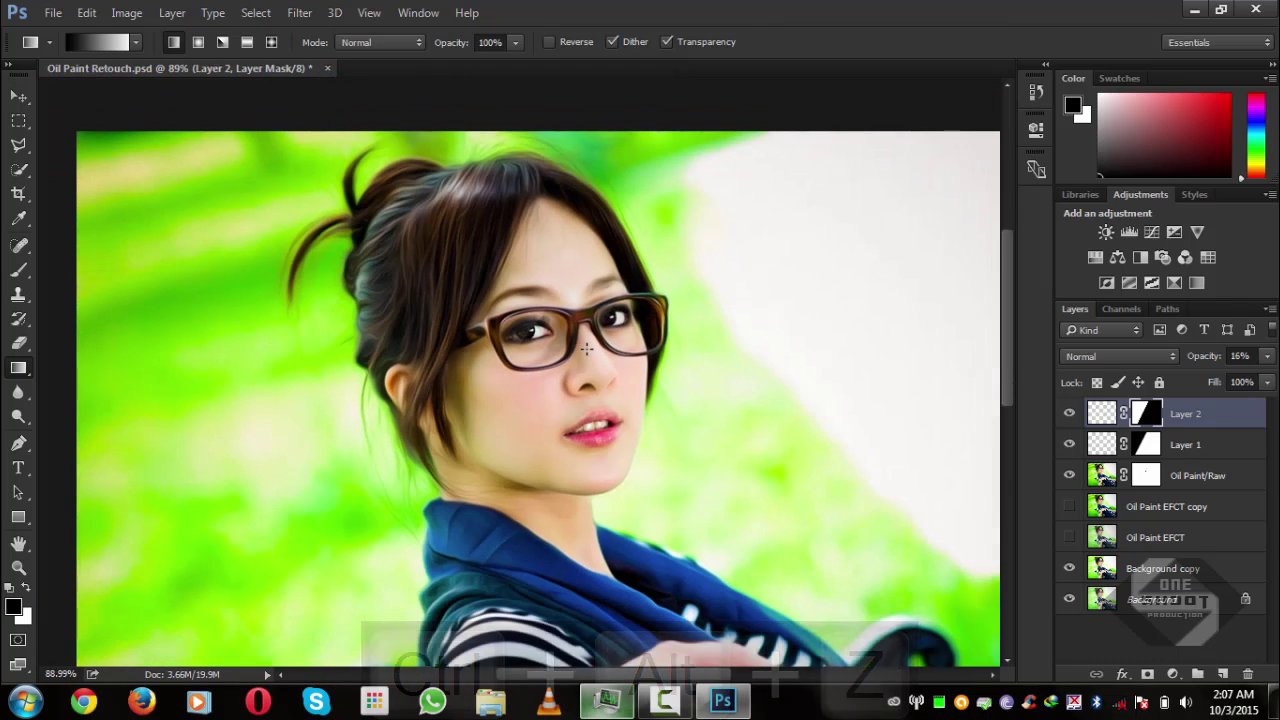
{"action": "scroll", "coordinate": [586, 348], "scroll_direction": "down", "scroll_amount": 3}
{"action": "scroll", "coordinate": [586, 348], "scroll_direction": "down", "scroll_amount": 1}
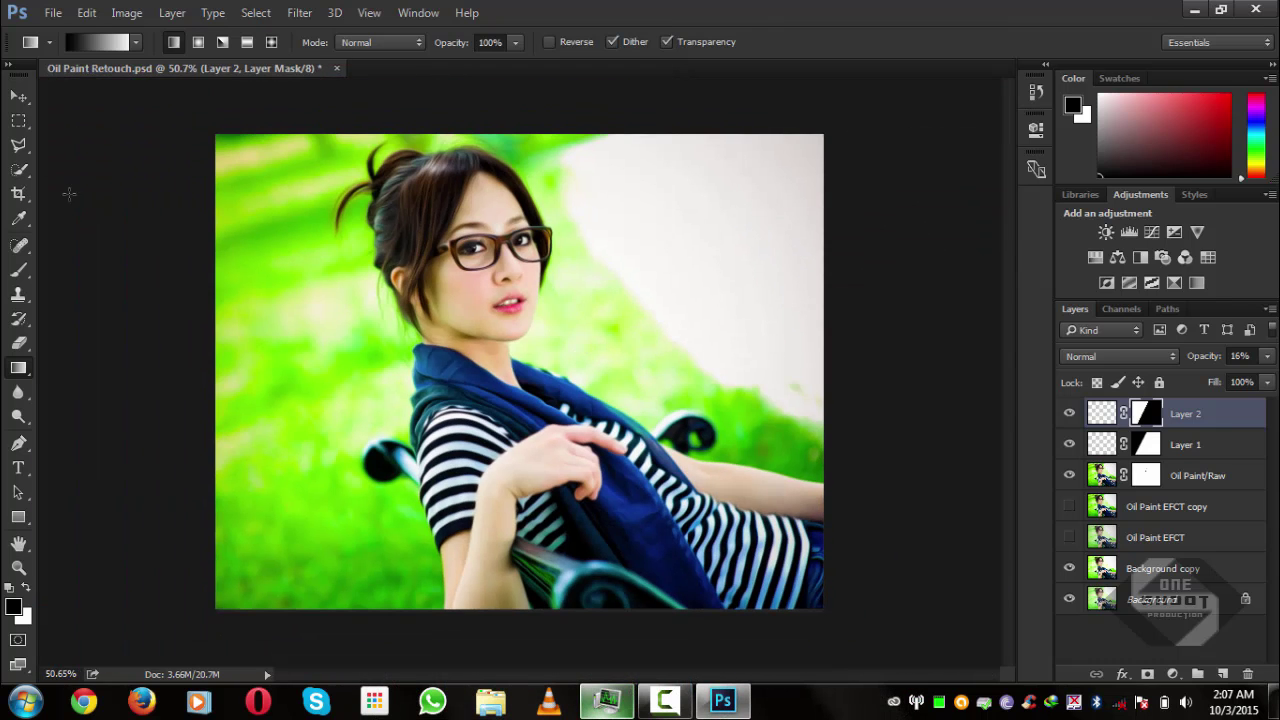
Step: Open Leak-2-PSD-Box.jpg and drag it onto the portrait document as Layer 3
{"action": "left_click", "coordinate": [30, 92]}
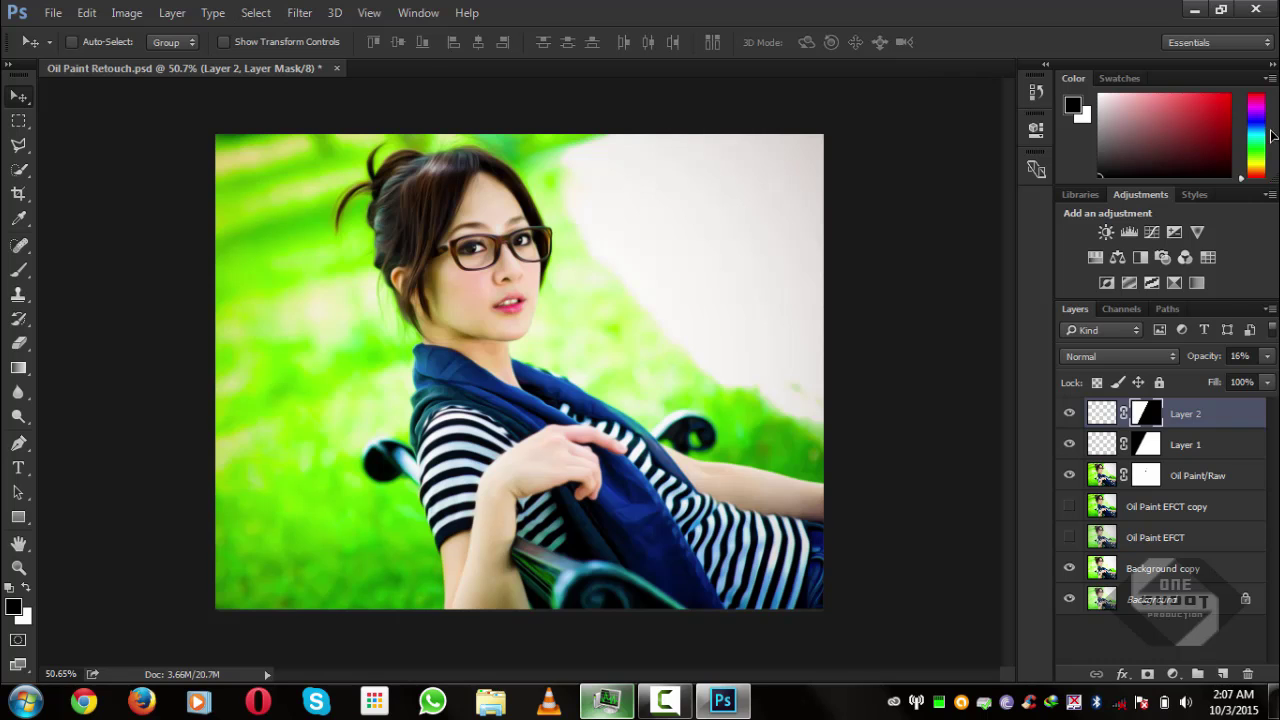
{"action": "left_click", "coordinate": [1196, 8]}
{"action": "left_click_drag", "start_coordinate": [240, 32], "coordinate": [454, 74]}
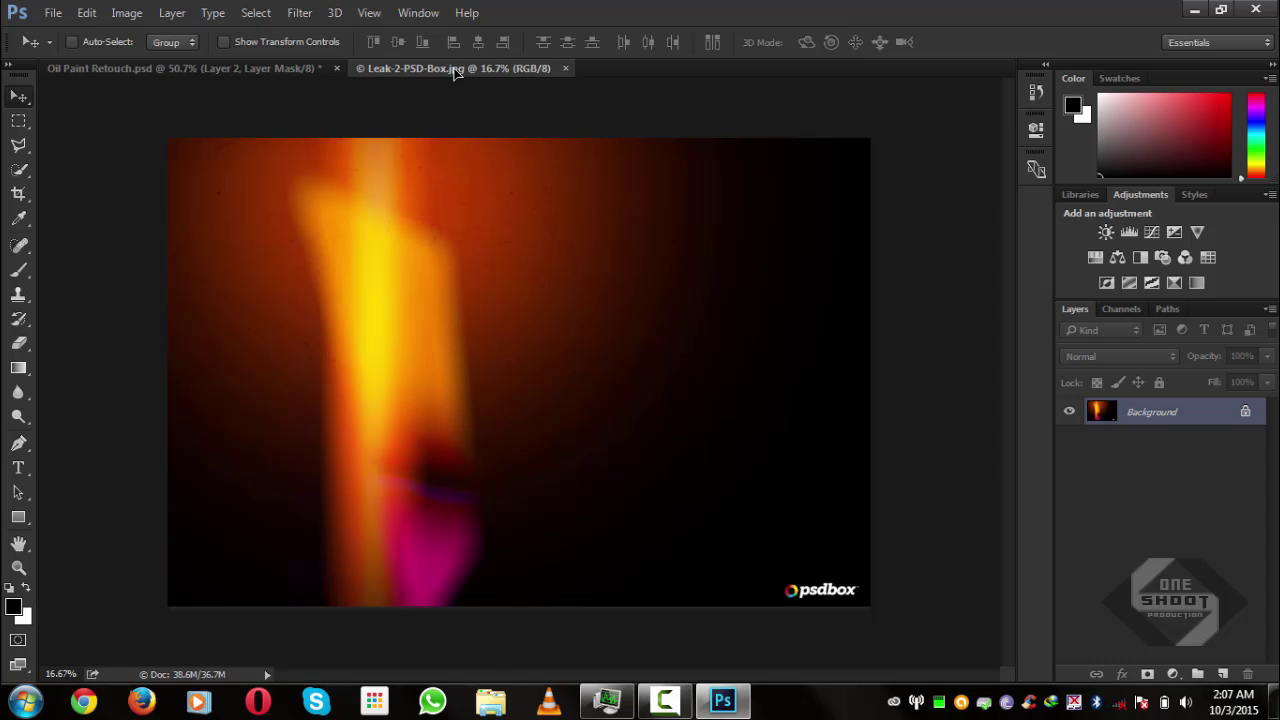
{"action": "mouse_move", "coordinate": [414, 150]}
{"action": "left_mouse_down"}
{"action": "mouse_move", "coordinate": [324, 206]}
{"action": "mouse_move", "coordinate": [287, 50]}
{"action": "mouse_move", "coordinate": [251, 65]}
{"action": "mouse_move", "coordinate": [518, 245]}
{"action": "left_mouse_up"}
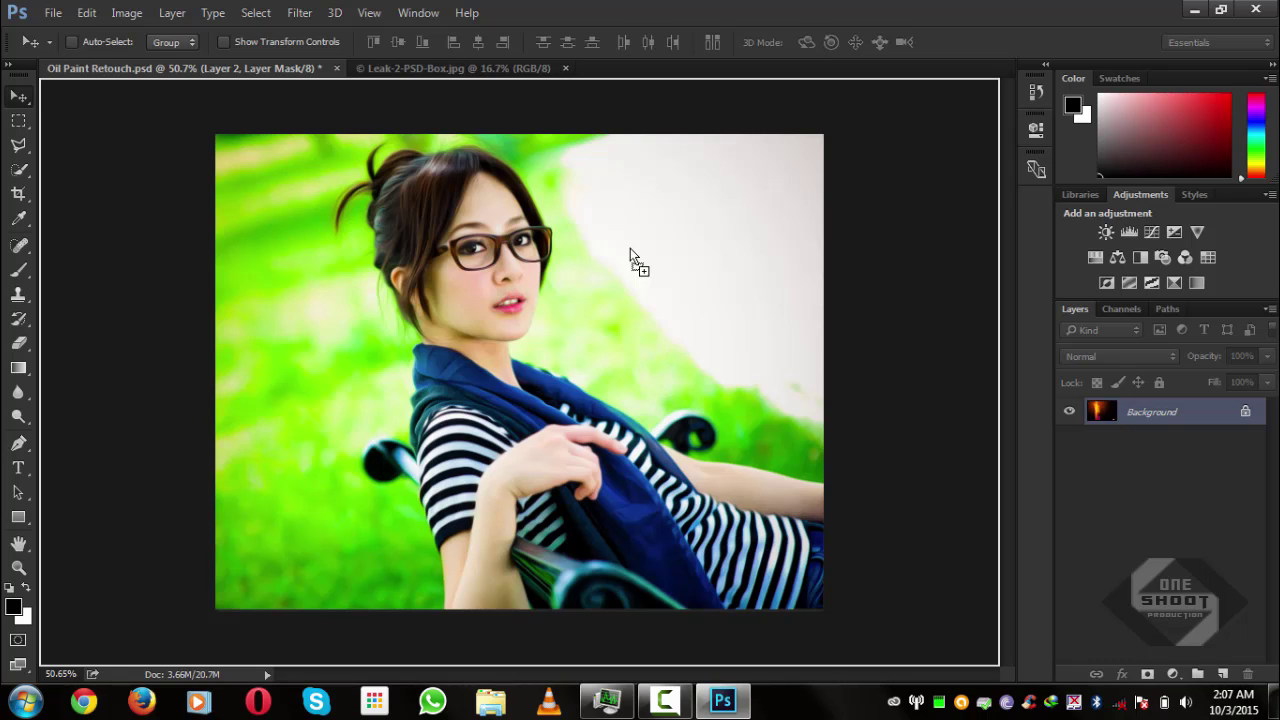
{"action": "left_click_drag", "start_coordinate": [630, 248], "coordinate": [630, 248]}
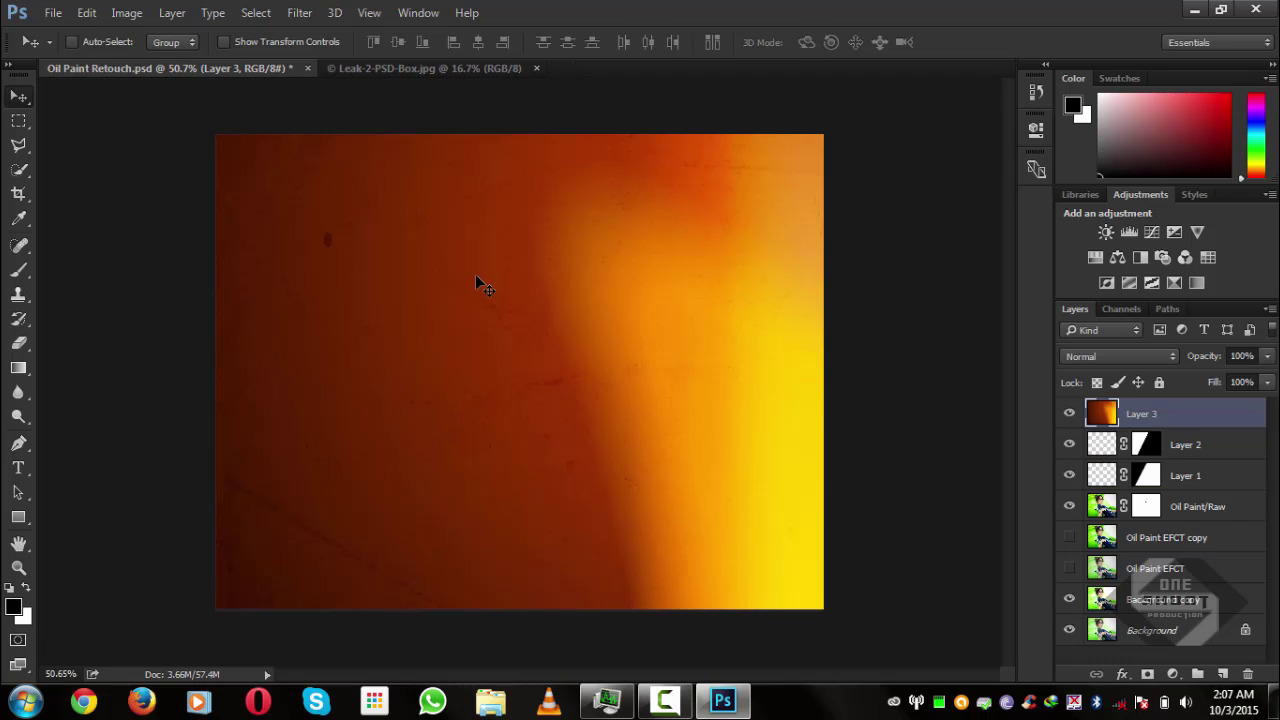
Step: Centre the light-leak layer on the canvas using a select-all and the align buttons
{"action": "key", "text": "ctrl+t"}
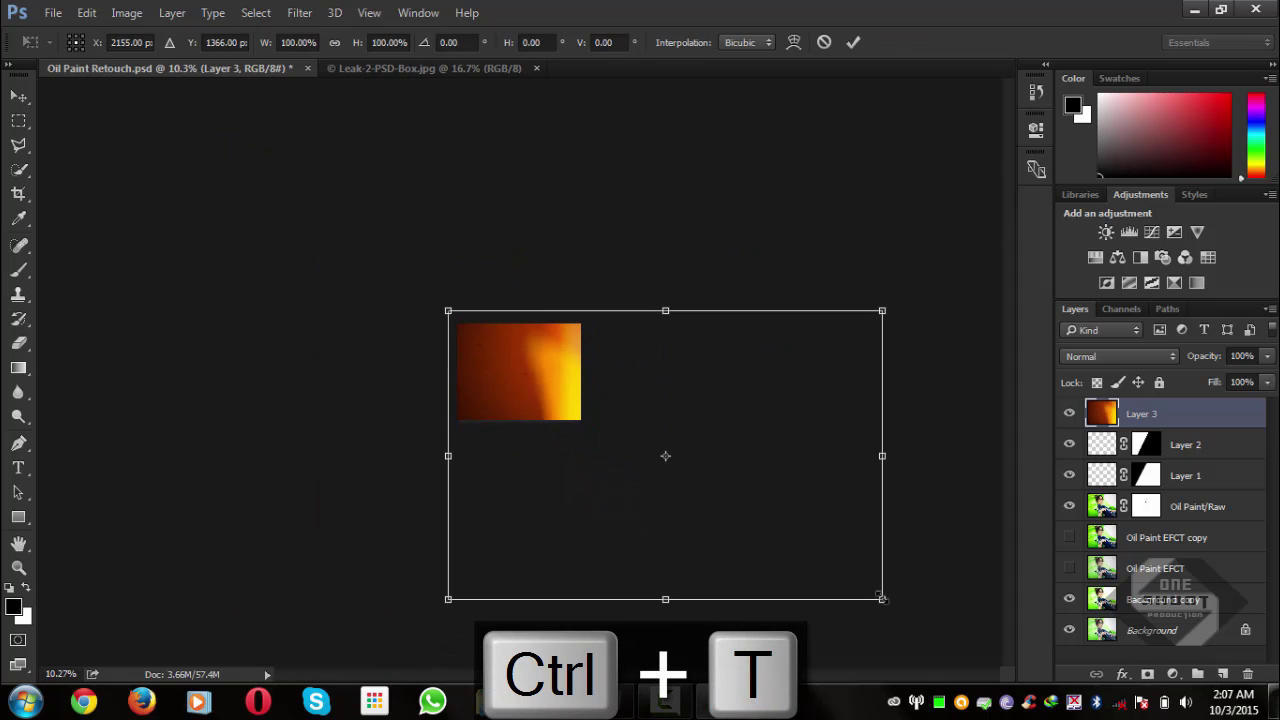
{"action": "key", "text": "Return"}
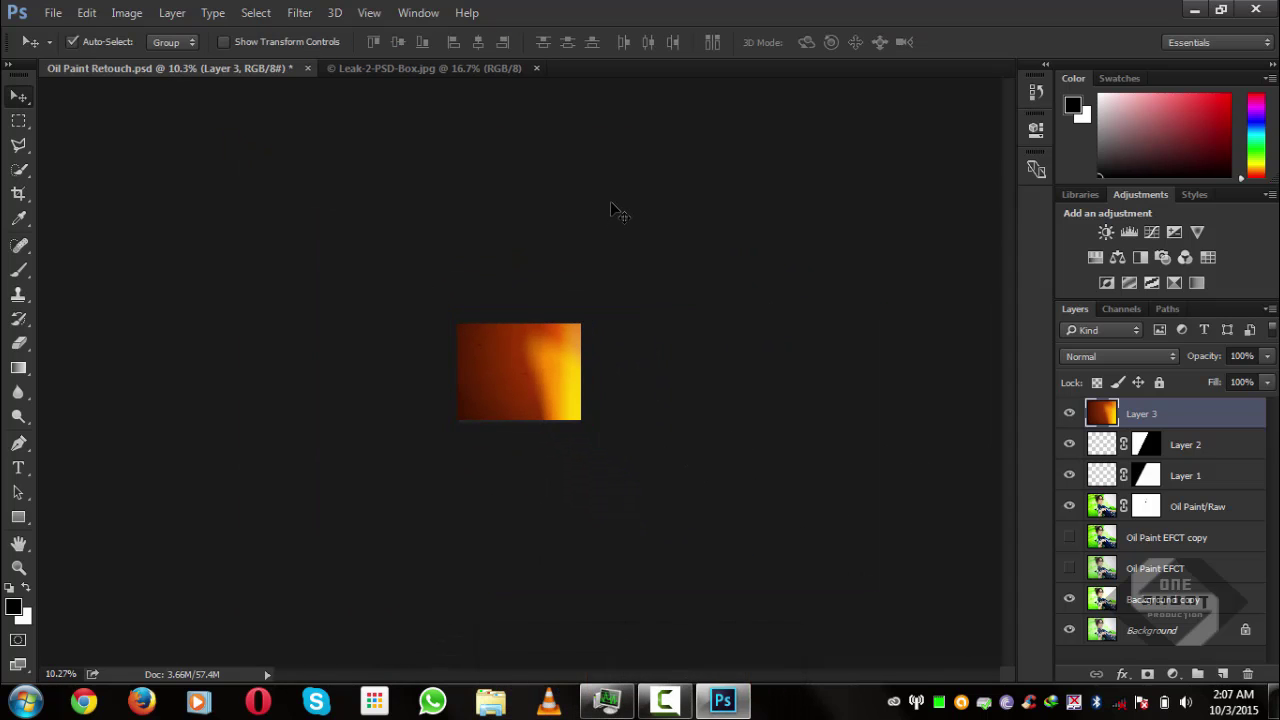
{"action": "key", "text": "ctrl+a"}
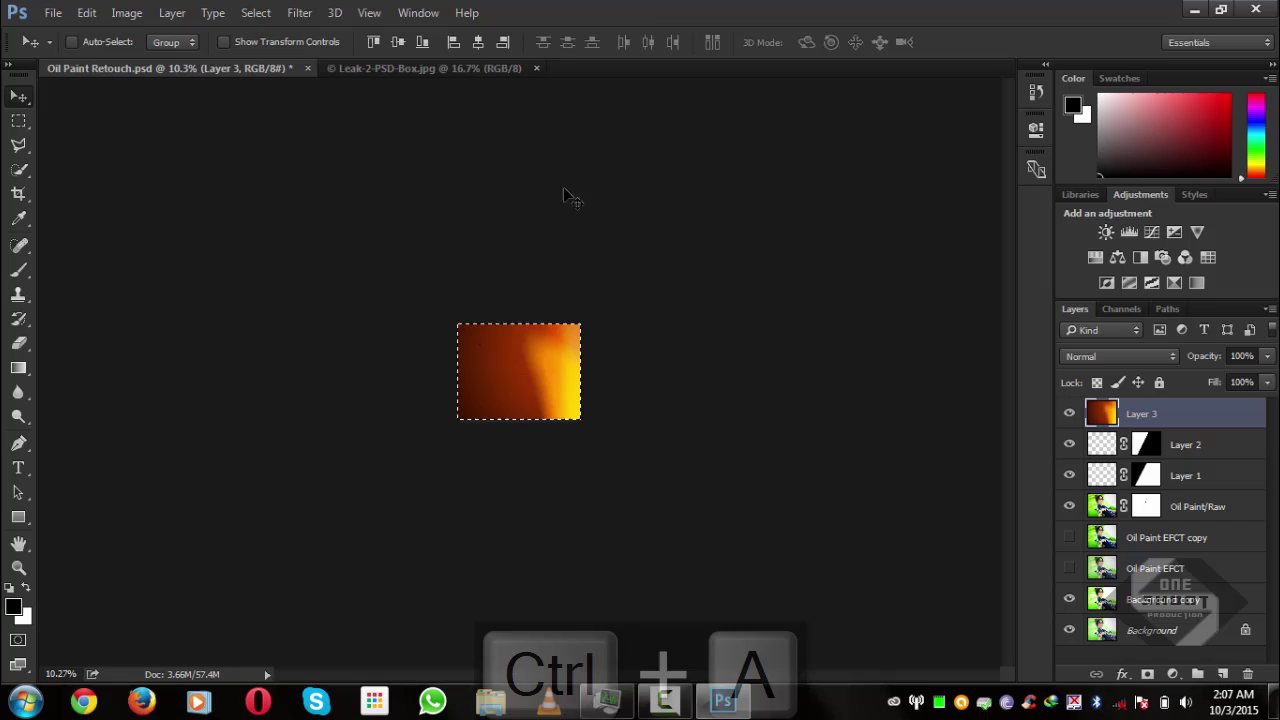
{"action": "left_click", "coordinate": [478, 42]}
{"action": "left_click", "coordinate": [503, 42]}
{"action": "key", "text": "ctrl+d"}
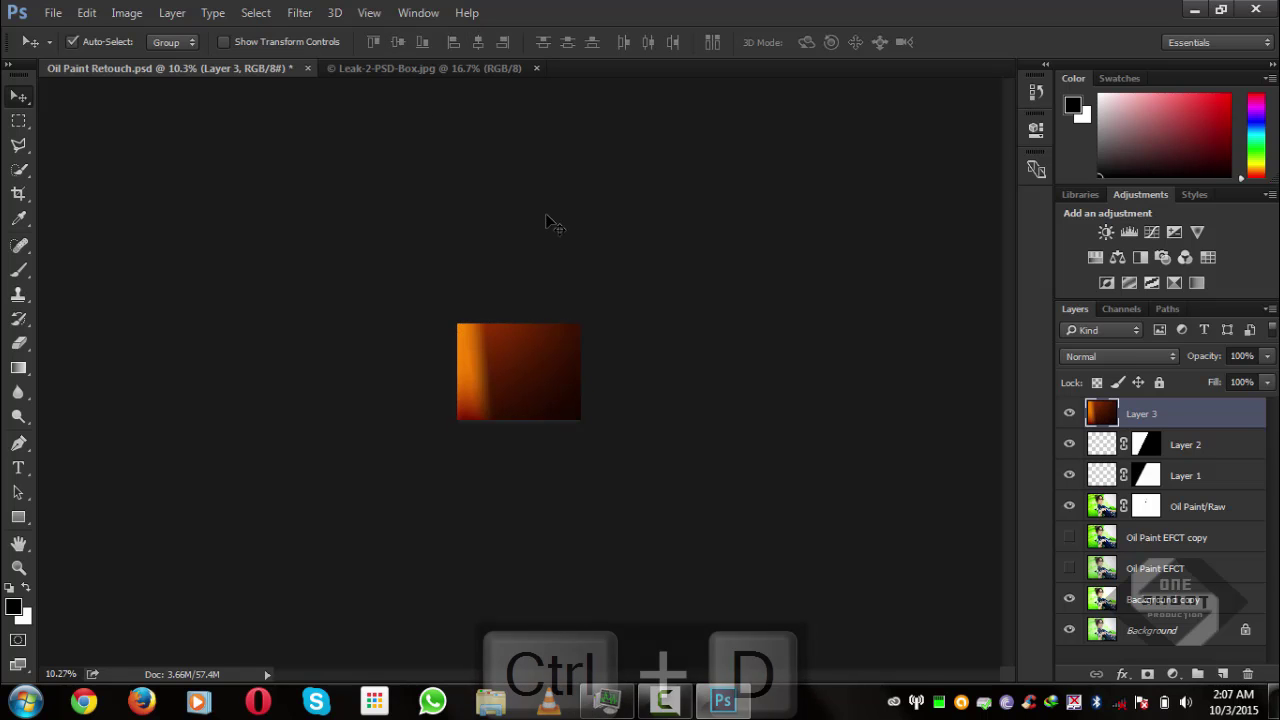
Step: Scale the light leak to 36%, flip it horizontally, and move it upward
{"action": "key", "text": "ctrl+t"}
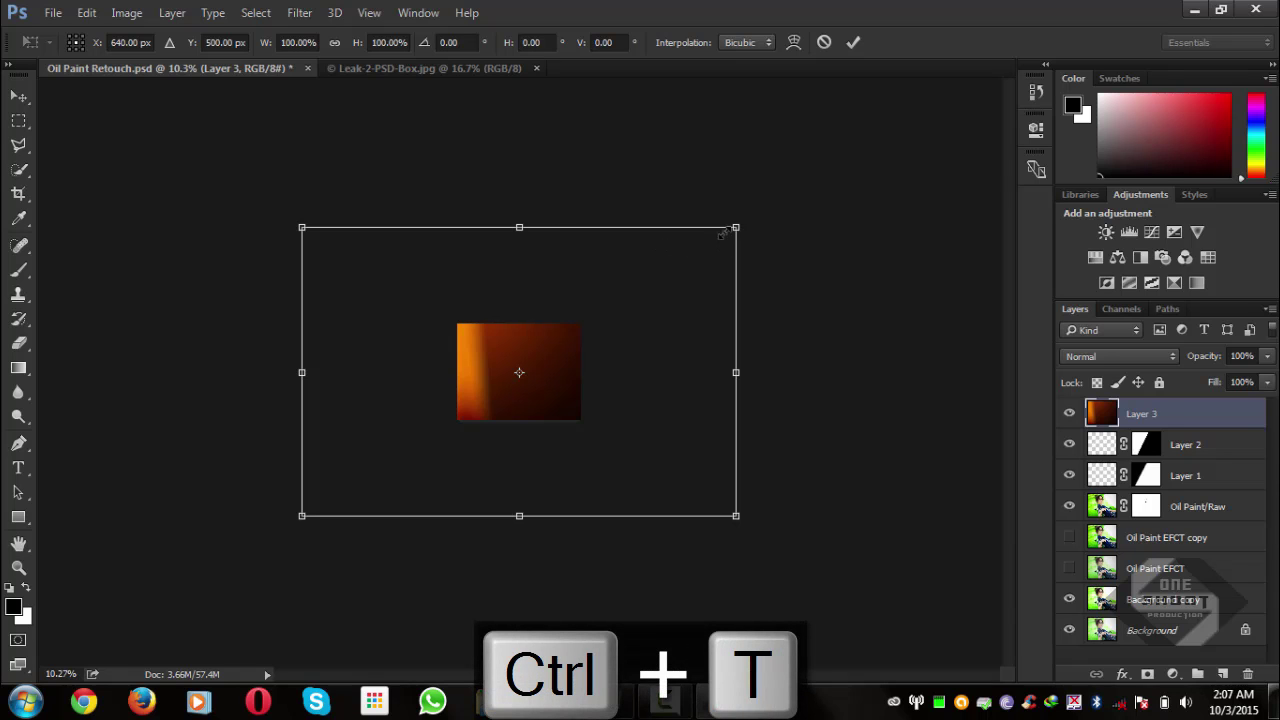
{"action": "left_click_drag", "start_coordinate": [722, 233], "coordinate": [590, 298]}
{"action": "key", "text": "ctrl+0"}
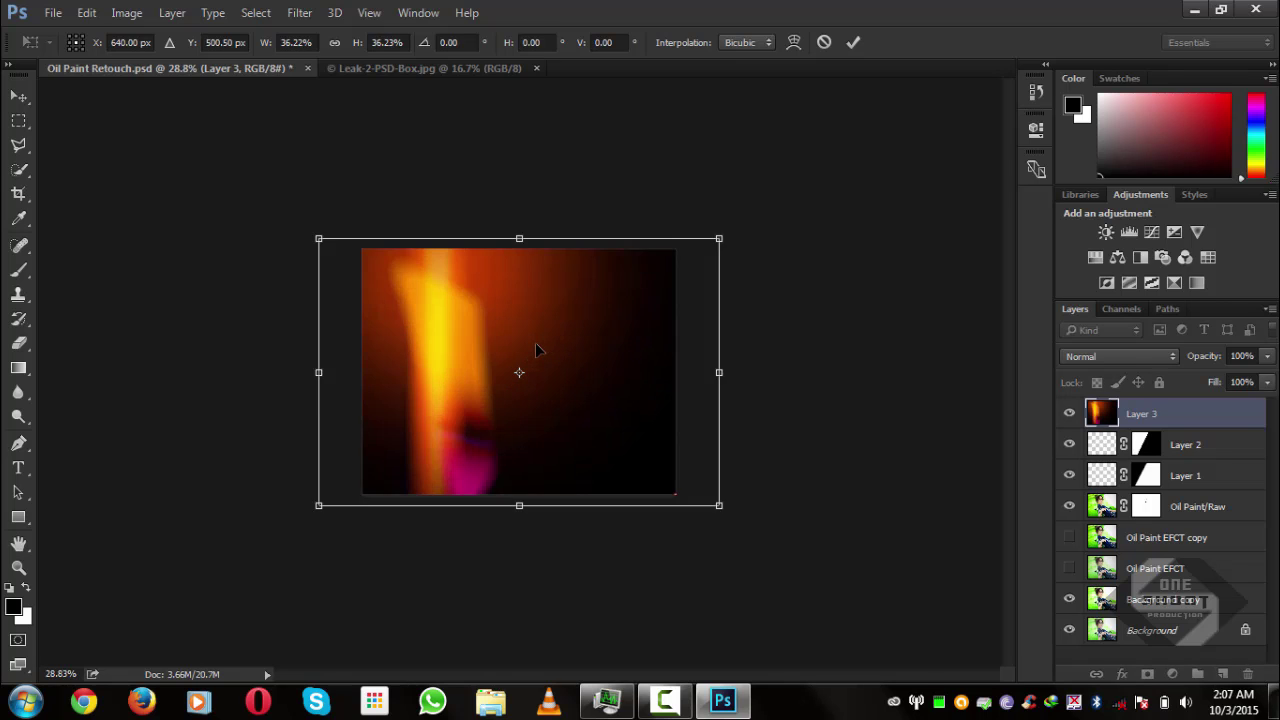
{"action": "key", "text": "ctrl+plus"}
{"action": "right_click", "coordinate": [537, 350]}
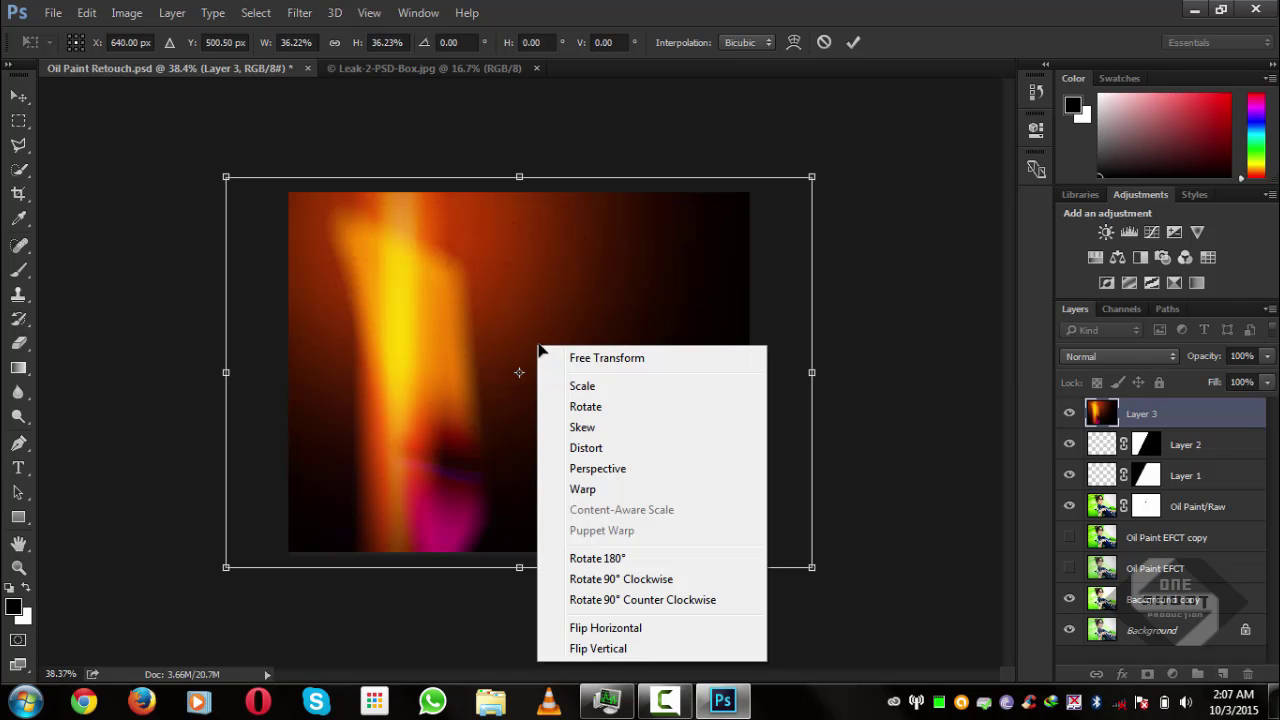
{"action": "left_click", "coordinate": [592, 630]}
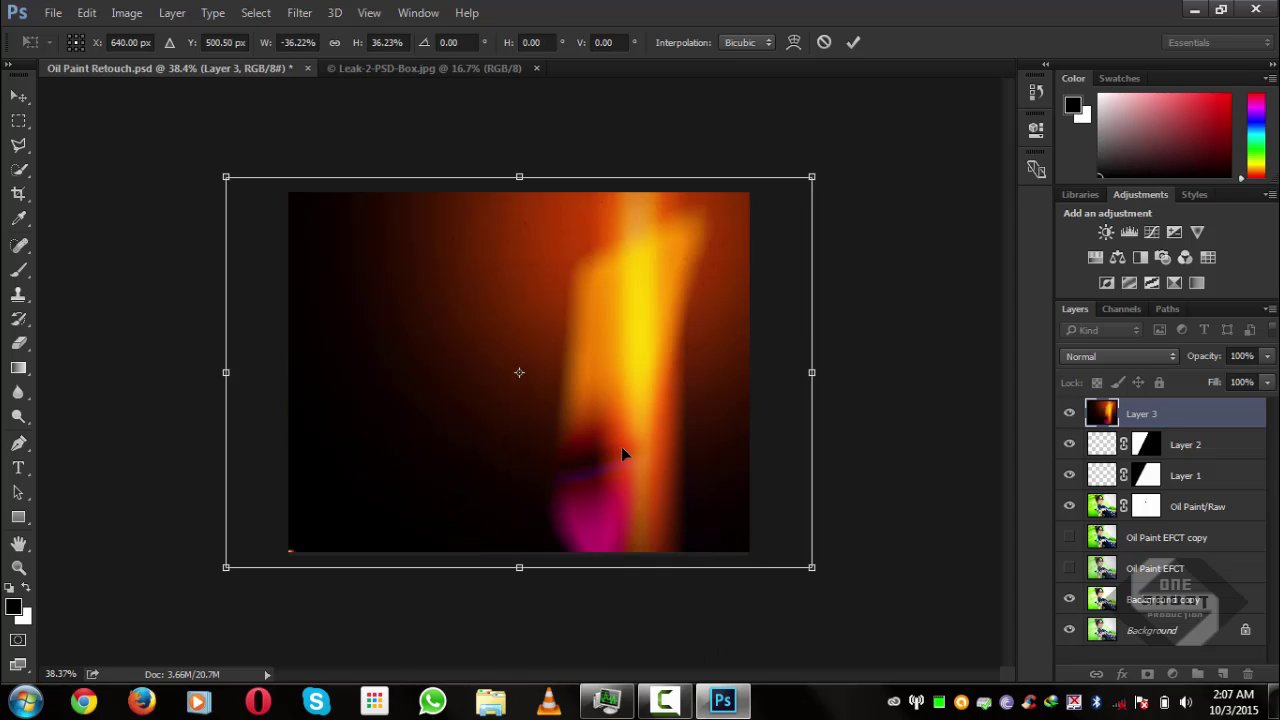
{"action": "key", "text": "Return"}
{"action": "left_click_drag", "start_coordinate": [630, 497], "coordinate": [642, 319]}
Step: Set Layer 3 to Screen blend mode and drag its glow up over the glasses
{"action": "left_click", "coordinate": [1118, 356]}
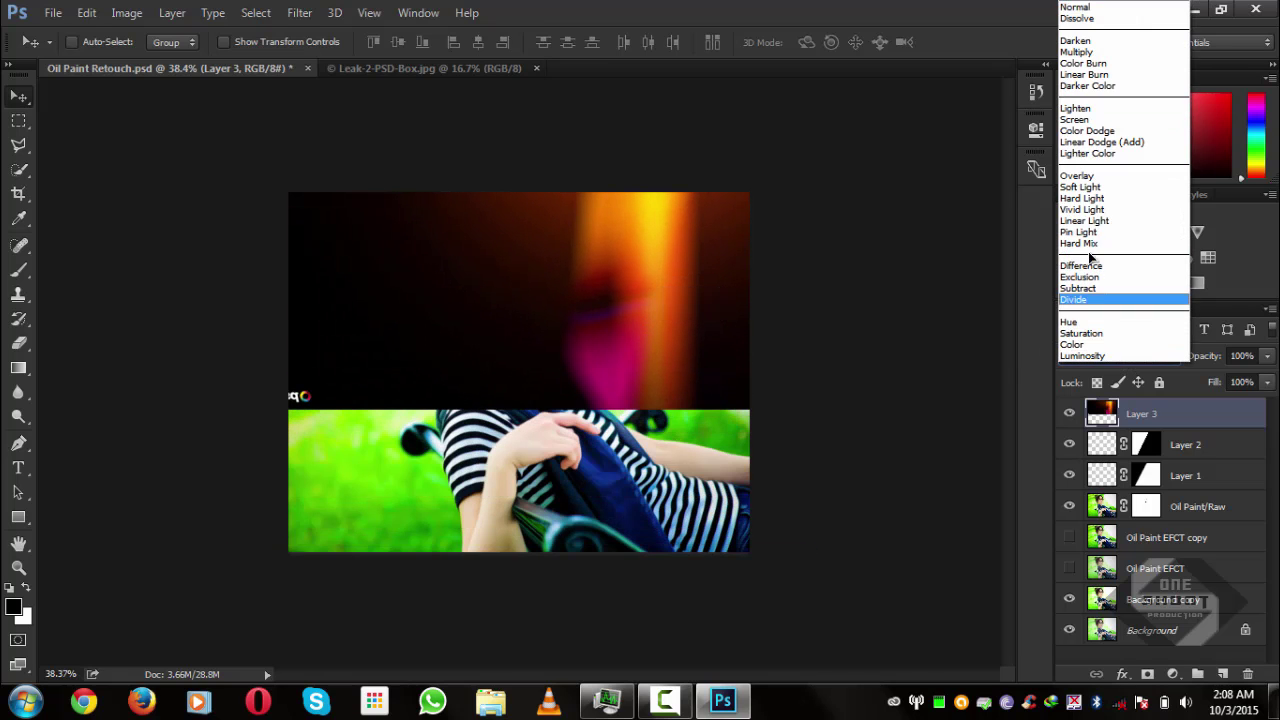
{"action": "left_click", "coordinate": [1074, 119]}
{"action": "left_click_drag", "start_coordinate": [637, 334], "coordinate": [576, 245]}
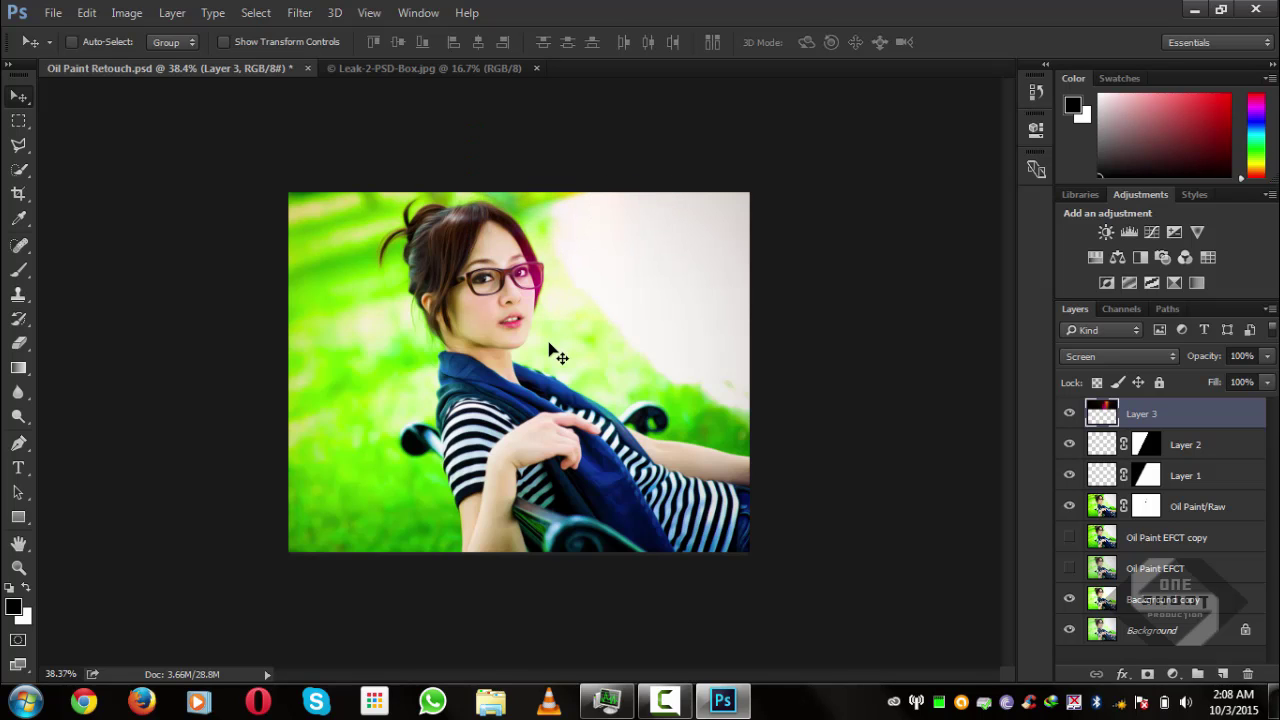
{"action": "scroll", "coordinate": [554, 351], "scroll_direction": "up", "scroll_amount": 3}
{"action": "scroll", "coordinate": [554, 362], "scroll_direction": "up", "scroll_amount": 1}
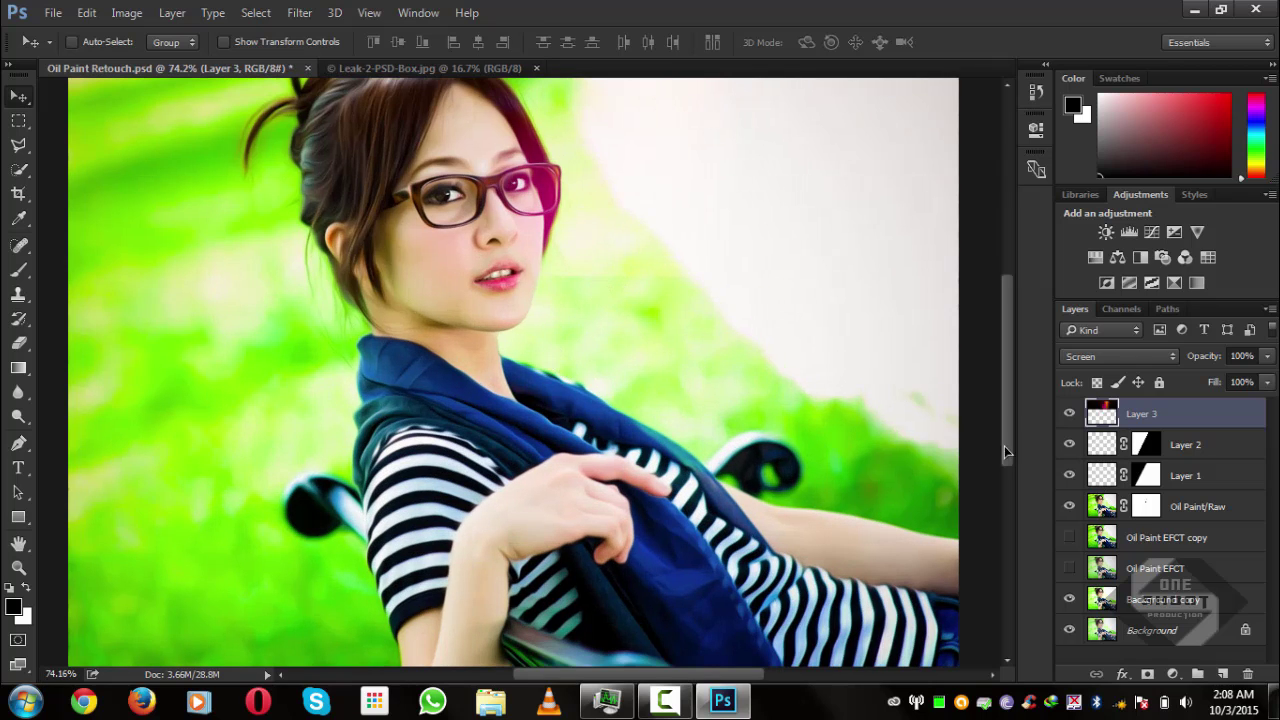
{"action": "key", "text": "ctrl"}
Step: Add a layer mask to the light-leak layer (Layer 3) and switch to the Brush tool
{"action": "left_click", "coordinate": [1147, 674]}
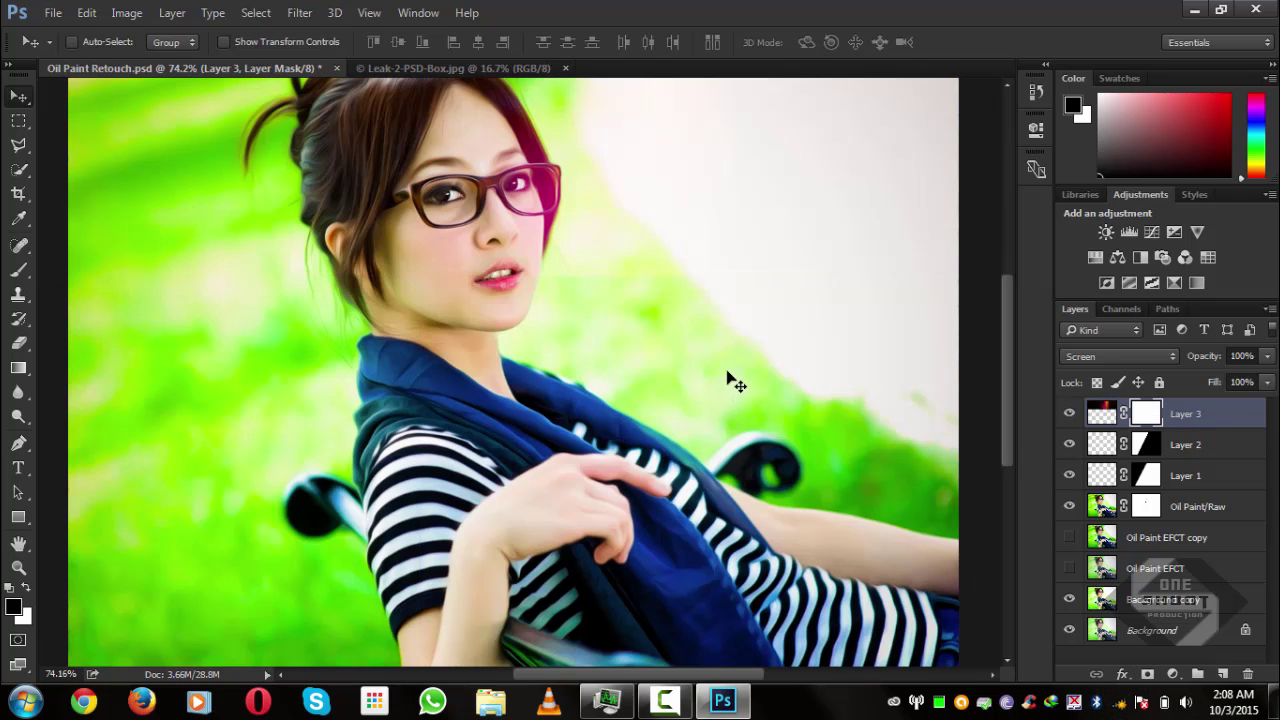
{"action": "key", "text": "e"}
{"action": "right_click", "coordinate": [311, 359]}
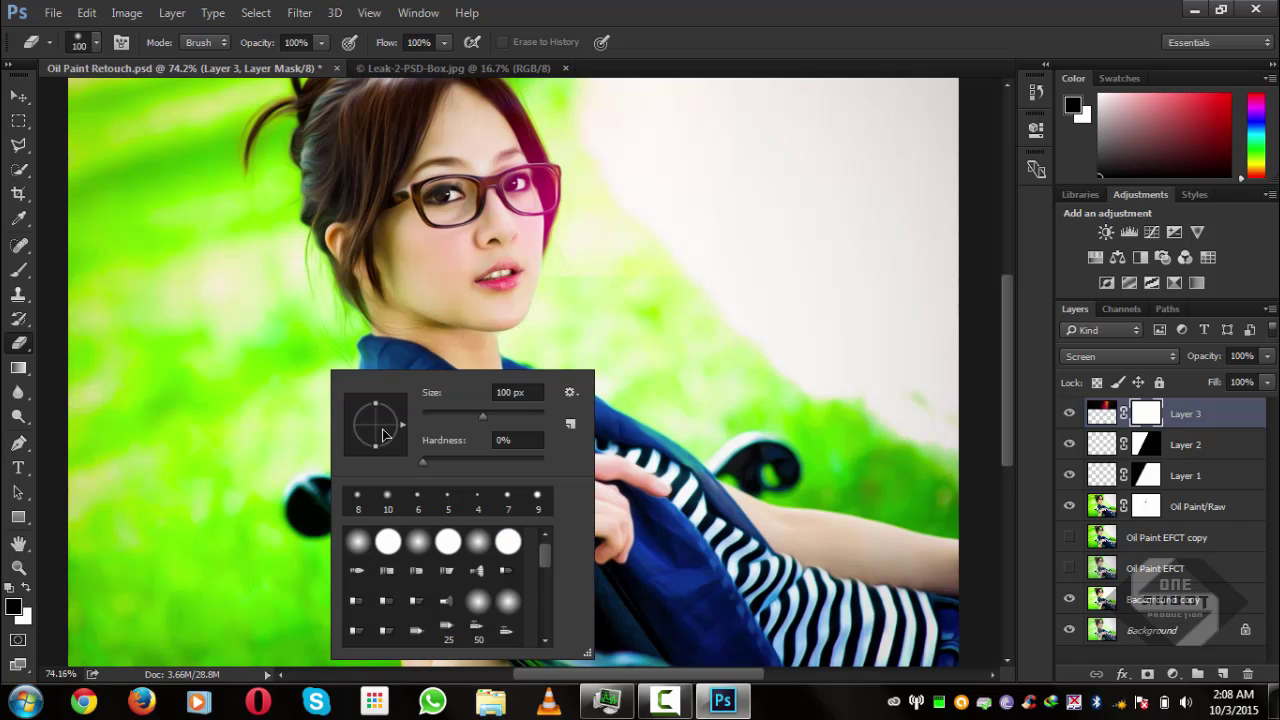
{"action": "left_click", "coordinate": [18, 272]}
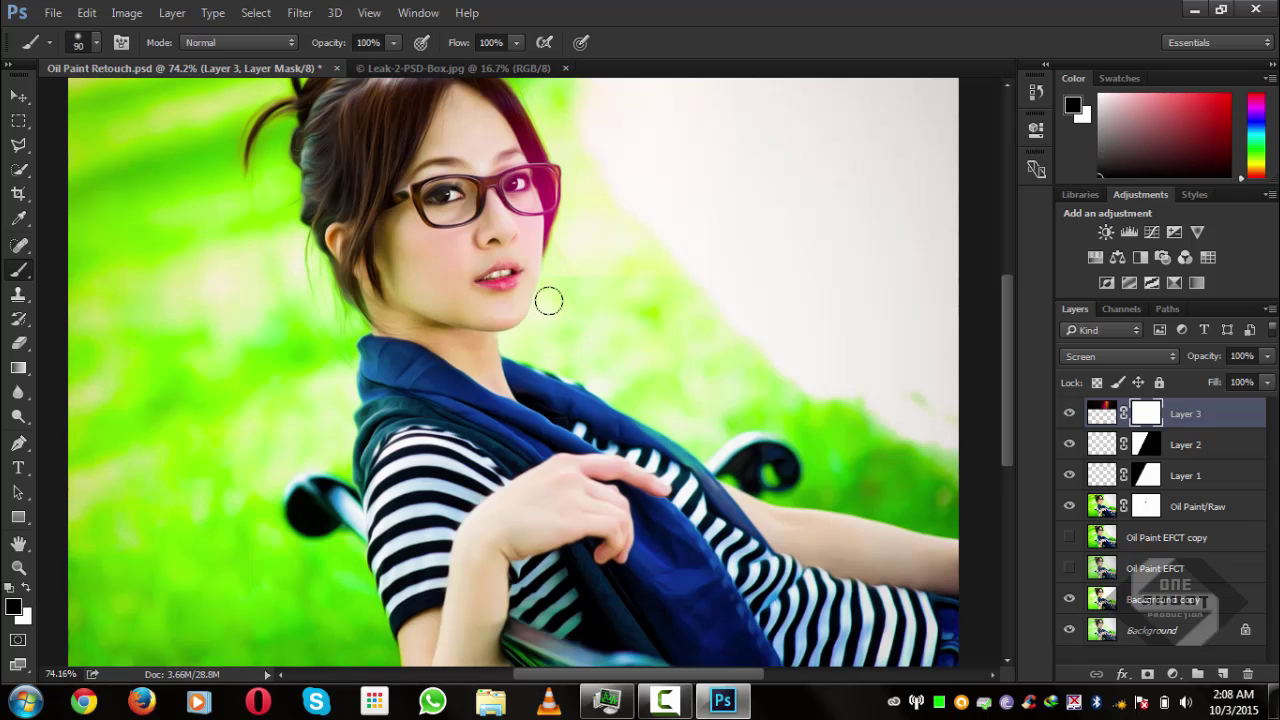
Step: Size the soft brush to 100–150 px and paint black over the mask's central area
{"action": "key", "text": "bracketright"}
{"action": "key", "text": "bracketright"}
{"action": "key", "text": "bracketright"}
{"action": "key", "text": "bracketright"}
{"action": "right_click", "coordinate": [593, 306]}
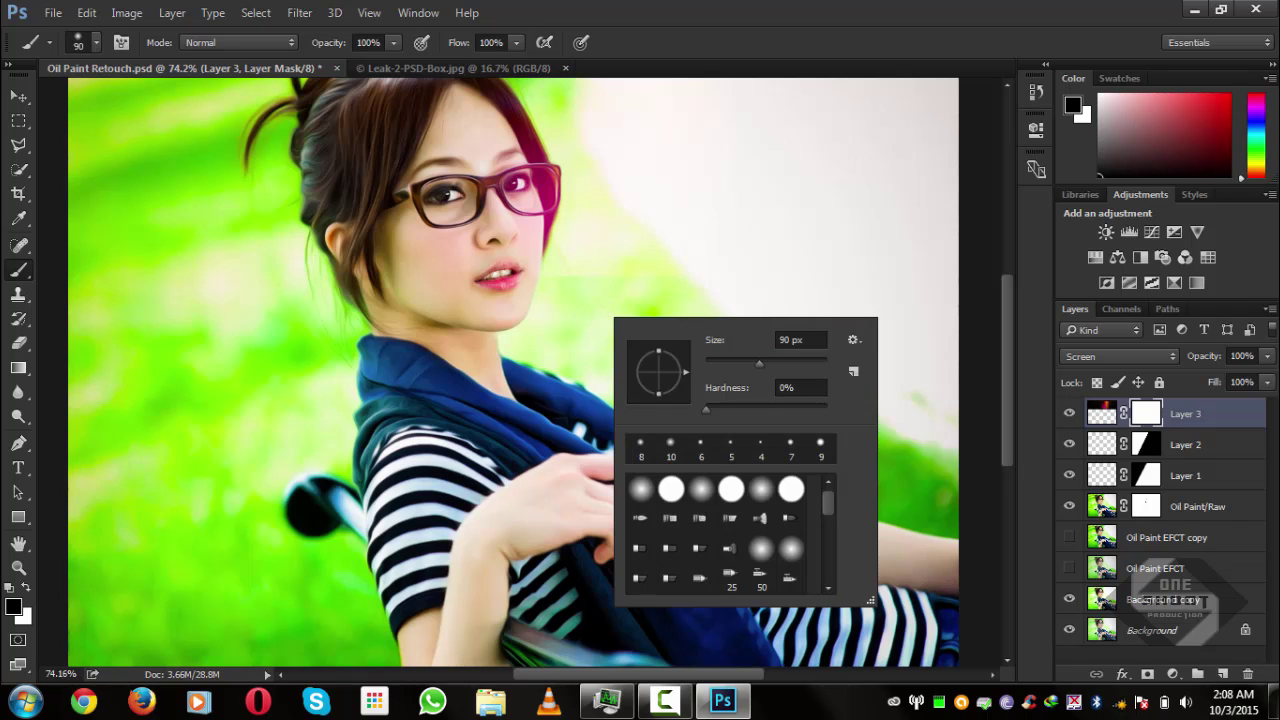
{"action": "key", "text": "Escape"}
{"action": "key", "text": "bracketleft"}
{"action": "key", "text": "bracketleft"}
{"action": "key", "text": "bracketleft"}
{"action": "key", "text": "bracketleft"}
{"action": "key", "text": "bracketleft"}
{"action": "key", "text": "bracketright"}
{"action": "key", "text": "bracketright"}
{"action": "key", "text": "bracketright"}
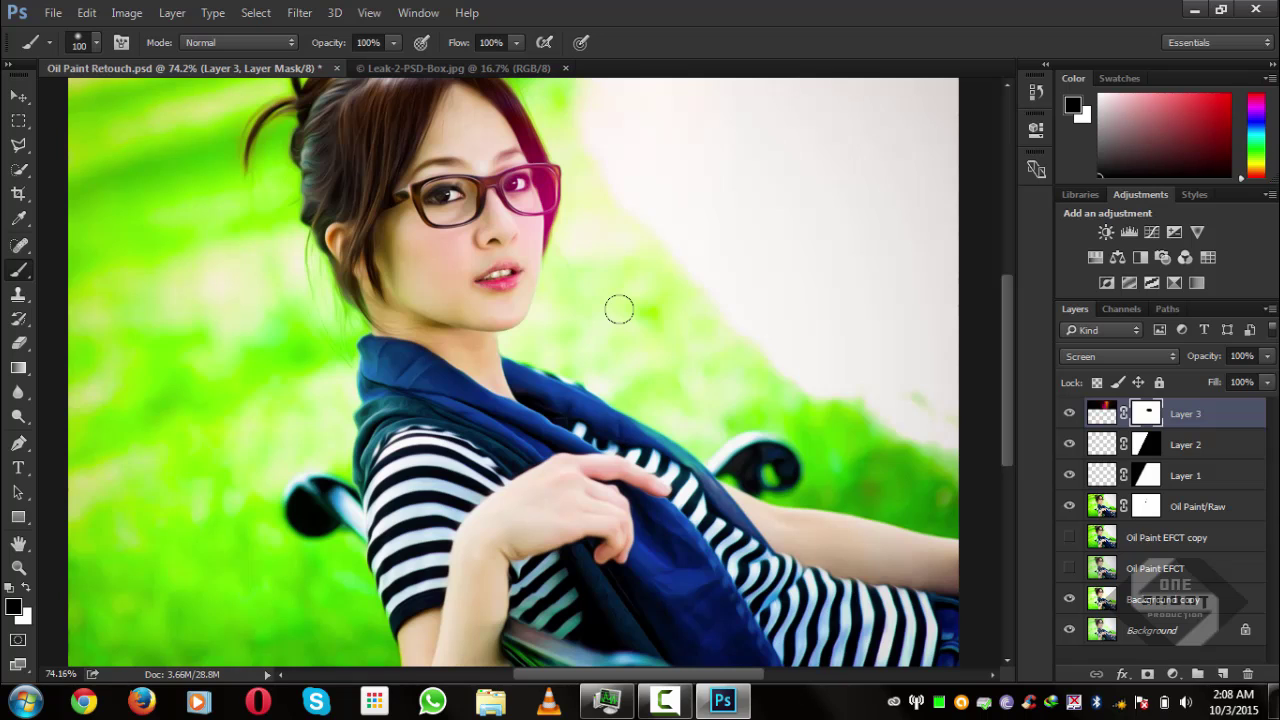
{"action": "key", "text": "ctrl+alt+z"}
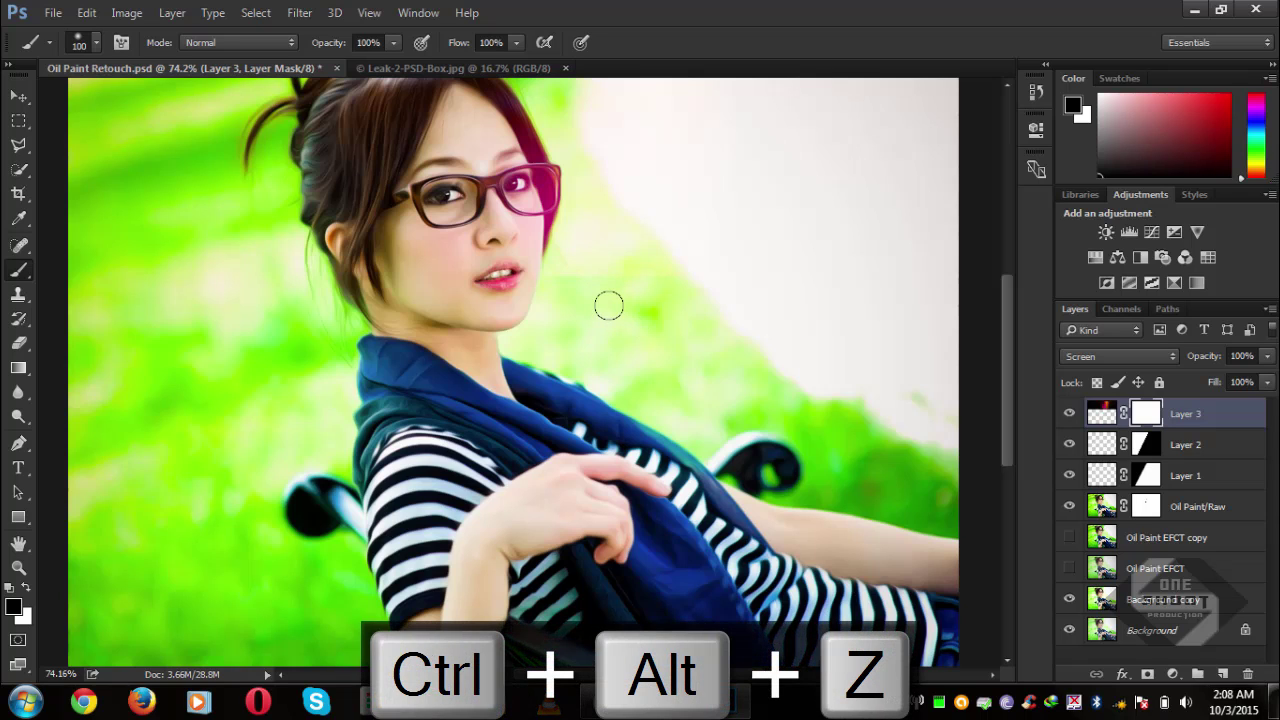
{"action": "key", "text": "bracketright"}
{"action": "key", "text": "bracketright"}
{"action": "key", "text": "ctrl+shift+z"}
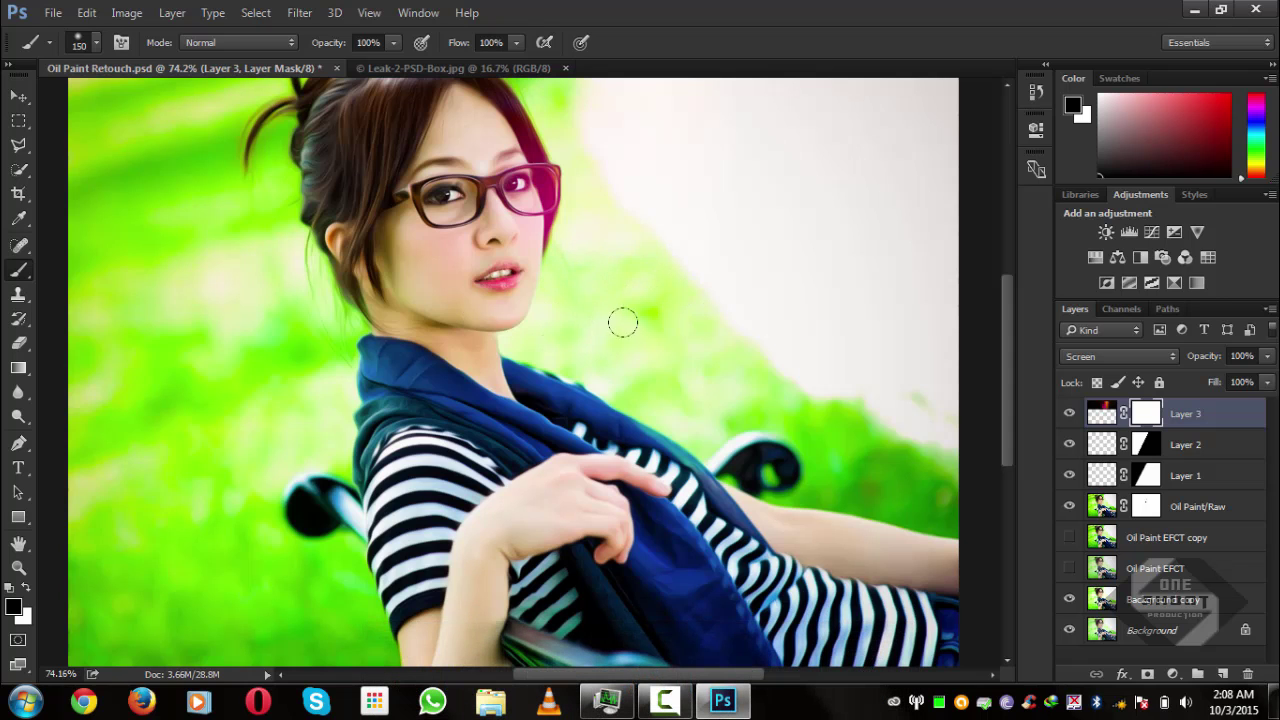
{"action": "scroll", "coordinate": [411, 367], "scroll_direction": "down", "scroll_amount": 3}
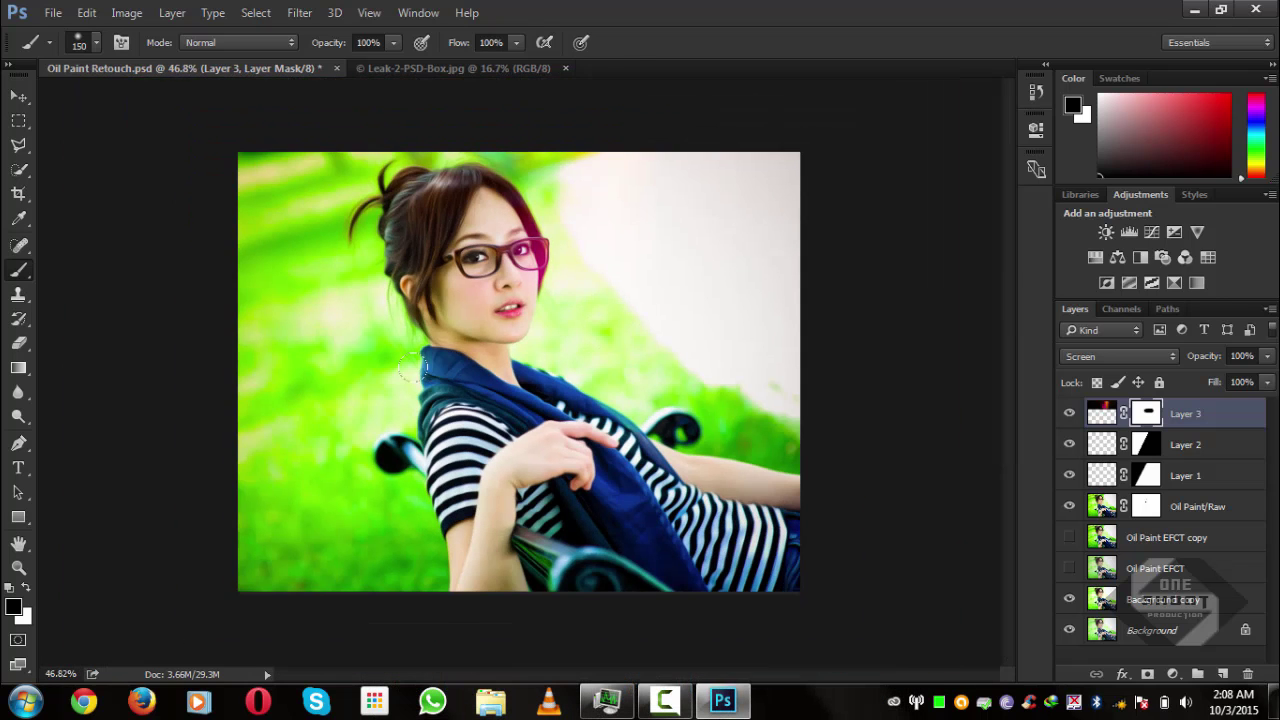
{"action": "scroll", "coordinate": [358, 445], "scroll_direction": "up", "scroll_amount": 3}
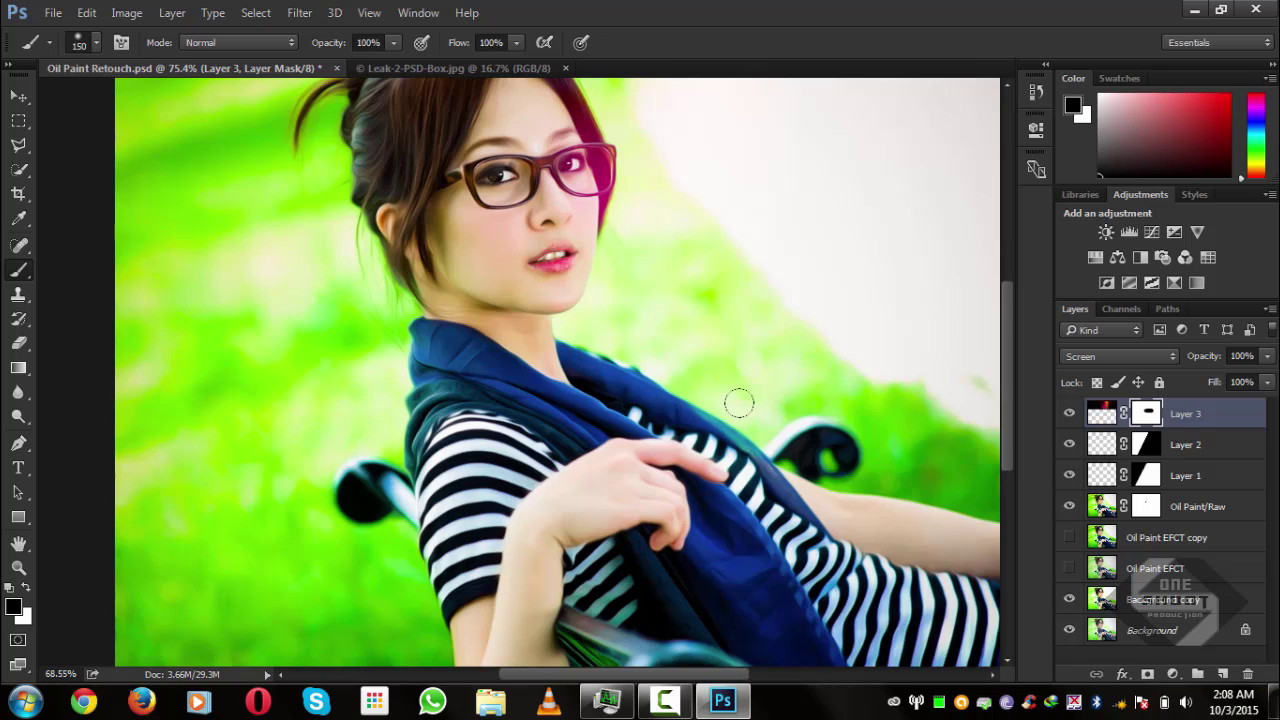
{"action": "scroll", "coordinate": [737, 403], "scroll_direction": "down", "scroll_amount": 2}
{"action": "left_click", "coordinate": [1070, 413]}
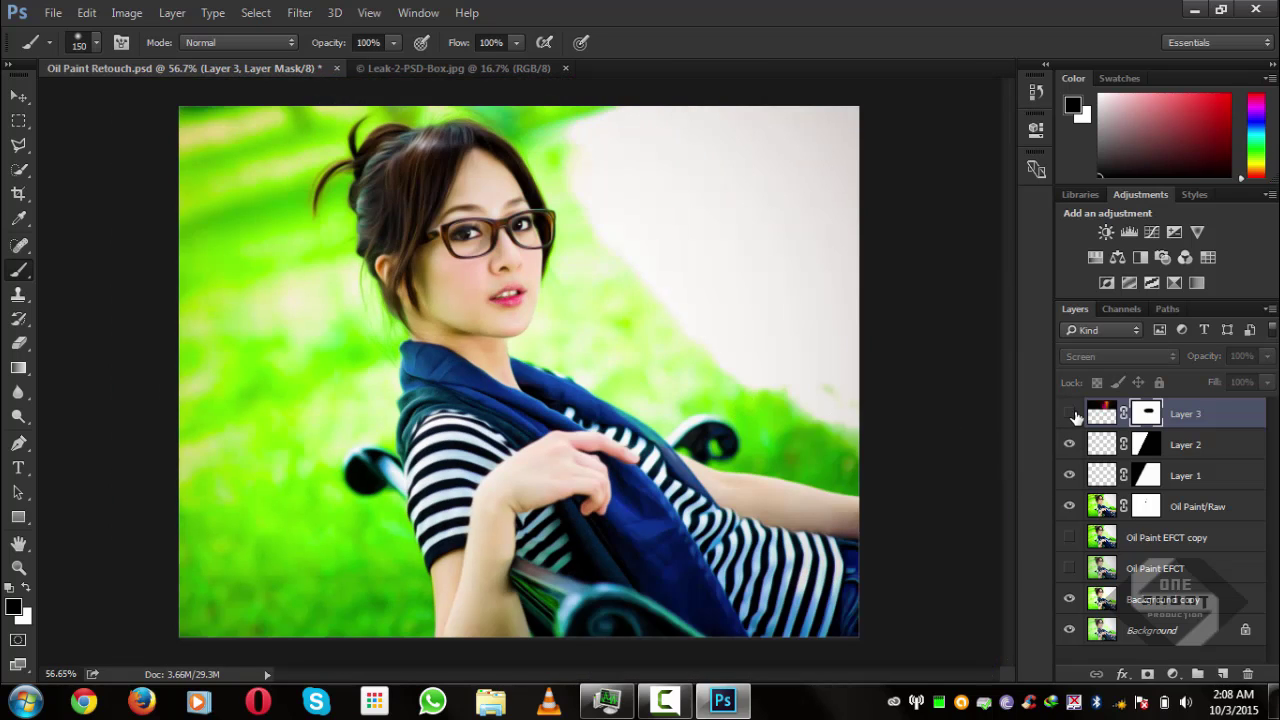
{"action": "left_click", "coordinate": [1070, 413]}
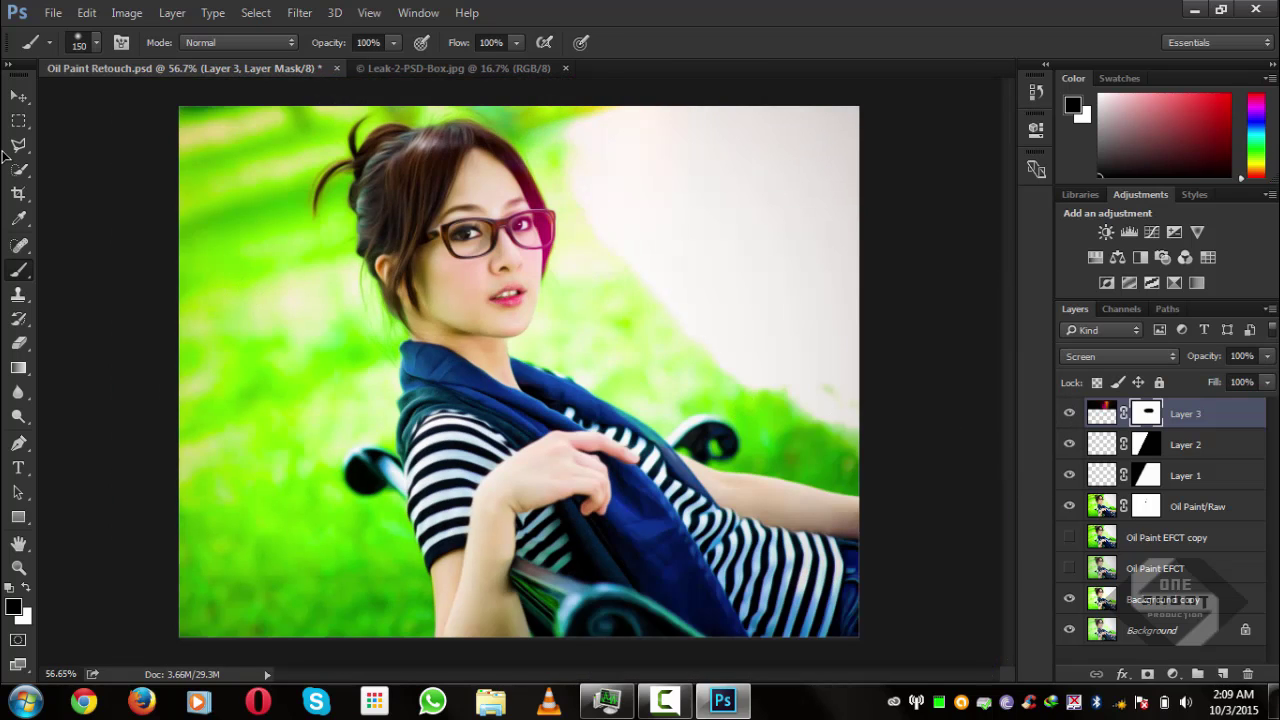
{"action": "left_click", "coordinate": [18, 96]}
{"action": "scroll", "coordinate": [545, 340], "scroll_direction": "down", "scroll_amount": 1}
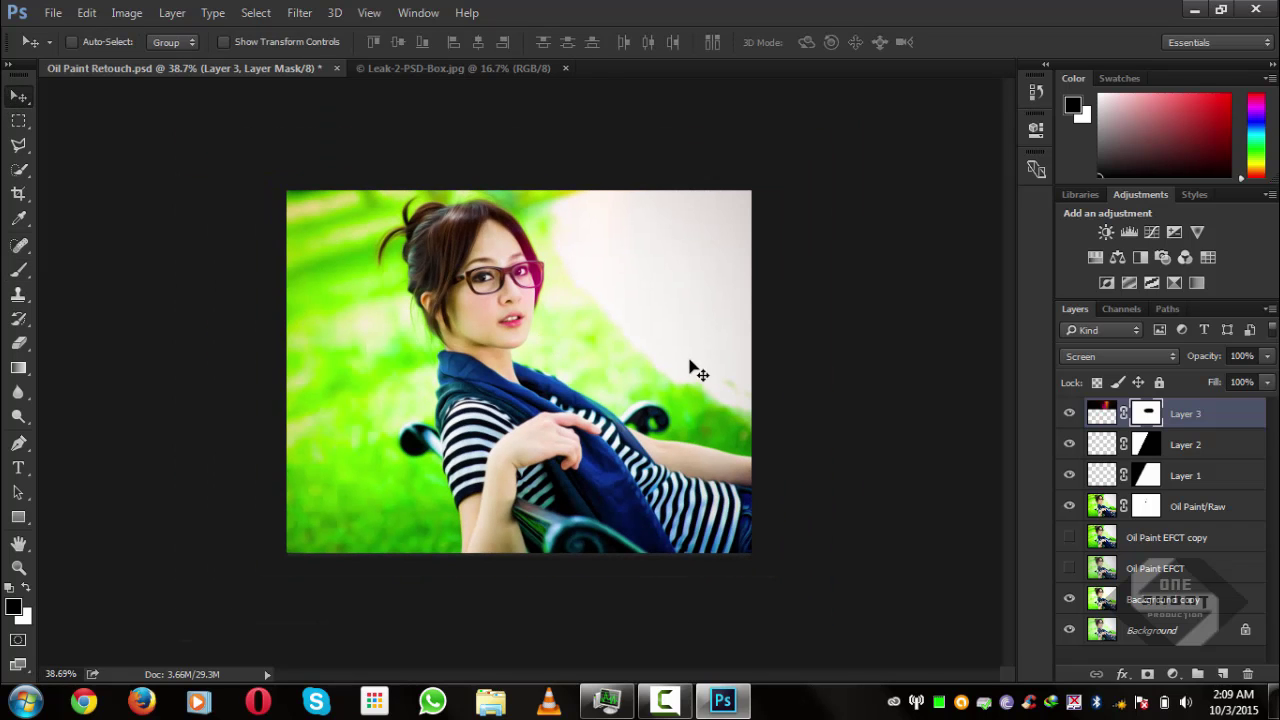
{"action": "scroll", "coordinate": [700, 371], "scroll_direction": "down", "scroll_amount": 1}
{"action": "scroll", "coordinate": [700, 371], "scroll_direction": "up", "scroll_amount": 1}
{"action": "key", "text": "ctrl+0"}
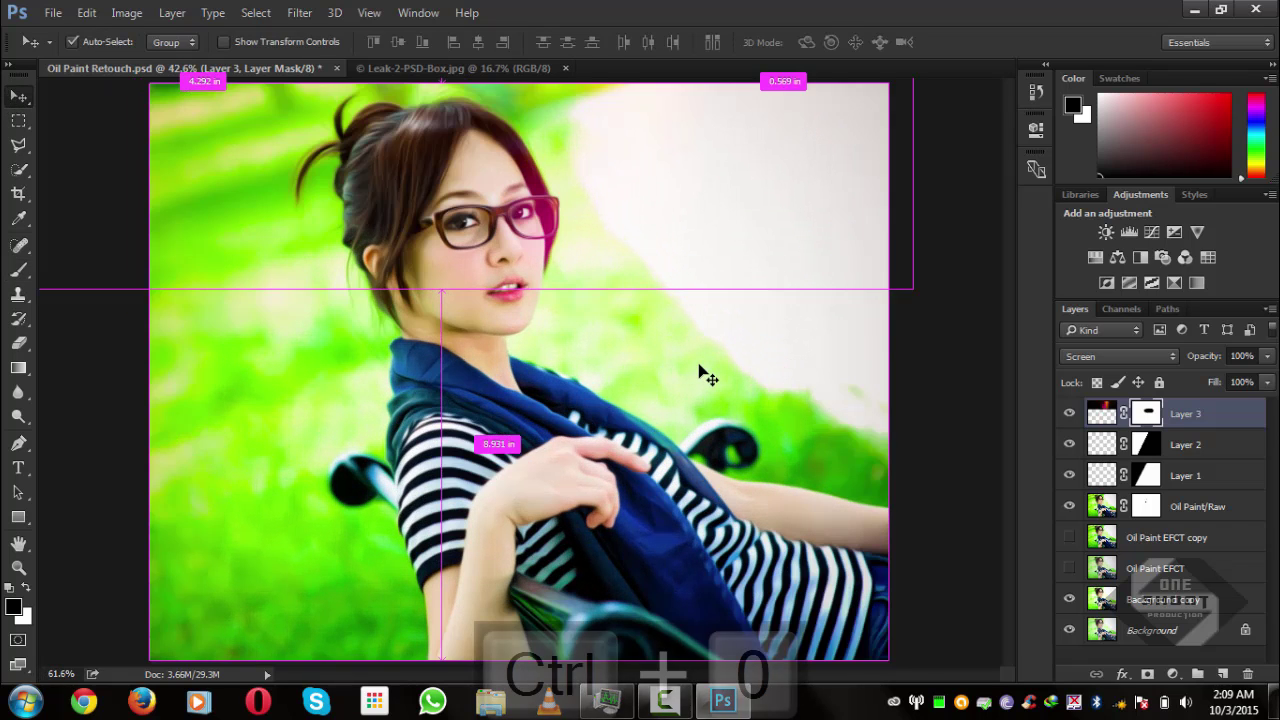